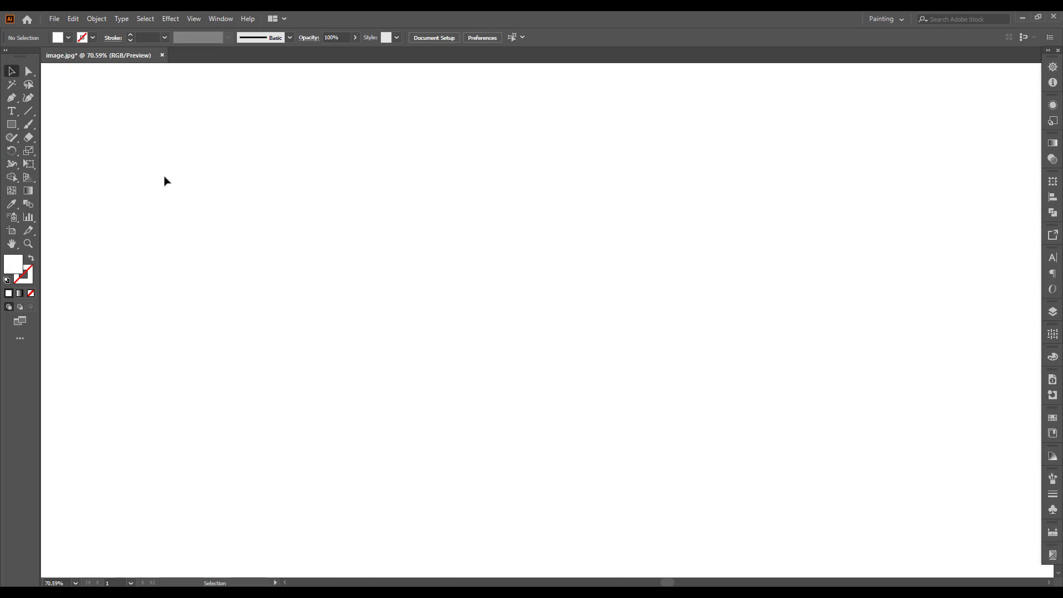
- Cancel a trial rectangle, show the canvas rulers, and open the ruler units menu
{"action": "left_click", "coordinate": [12, 124]}
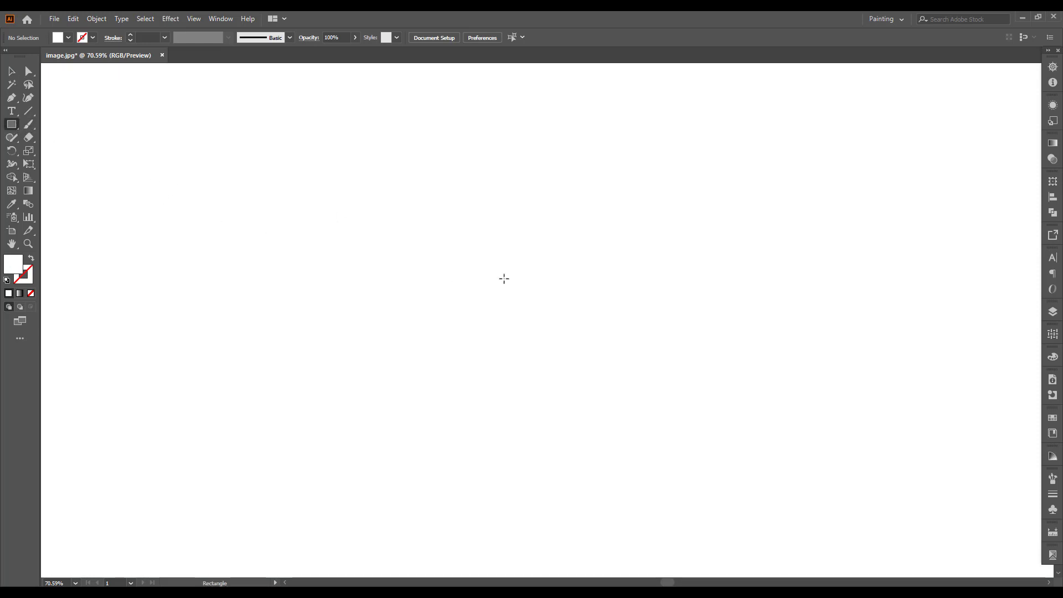
{"action": "left_click", "coordinate": [503, 277]}
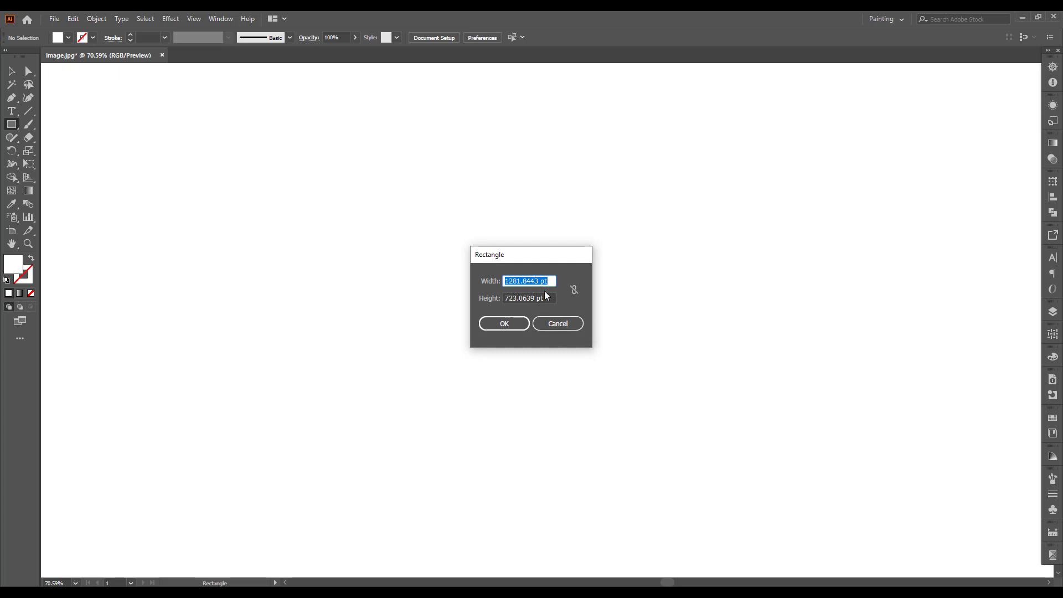
{"action": "left_click", "coordinate": [560, 325]}
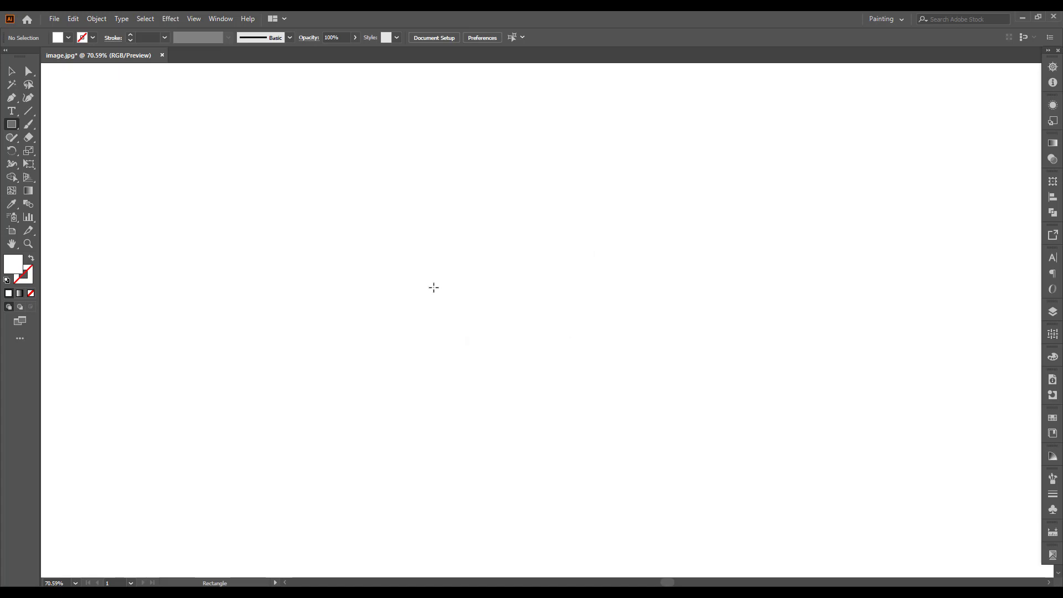
{"action": "key", "text": "ctrl+r"}
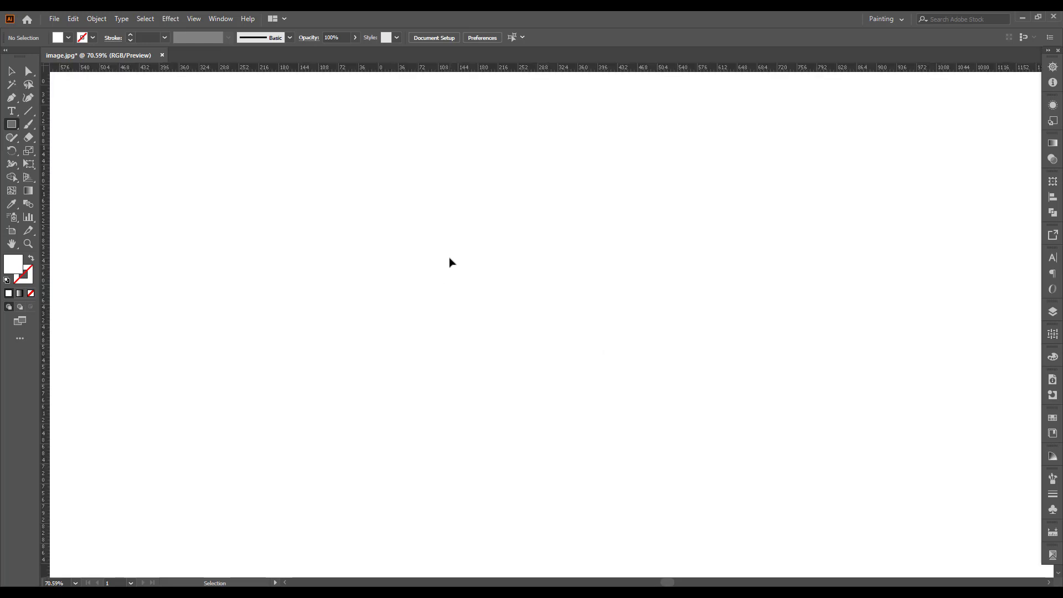
{"action": "right_click", "coordinate": [478, 72]}
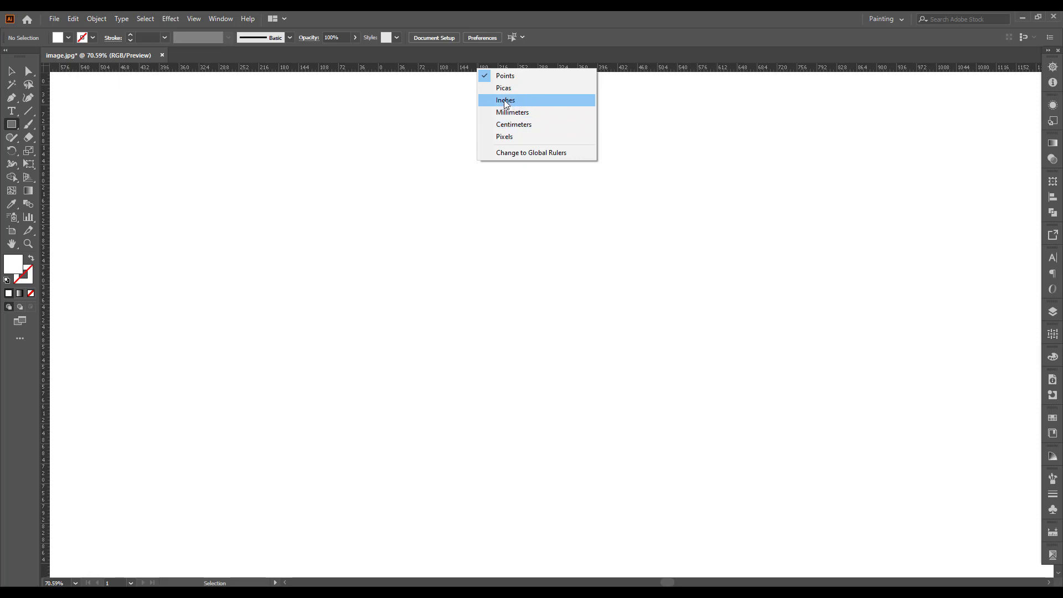
- Set ruler units to Inches and create a rectangle 10 in wide by 6 in high
{"action": "left_click", "coordinate": [506, 101]}
{"action": "left_click", "coordinate": [521, 295]}
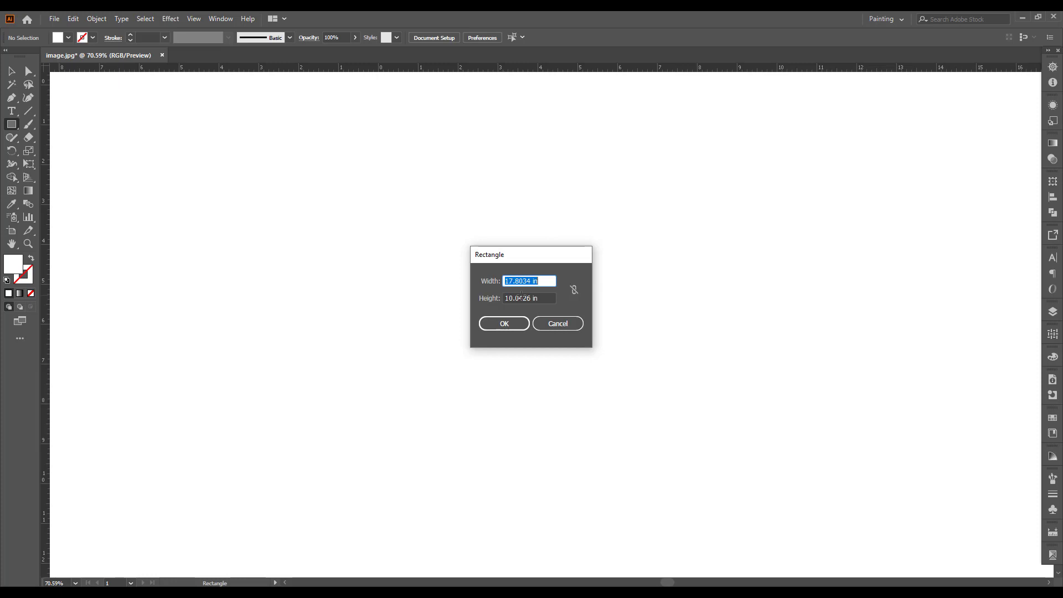
{"action": "type", "text": "10"}
{"action": "key", "text": "Tab"}
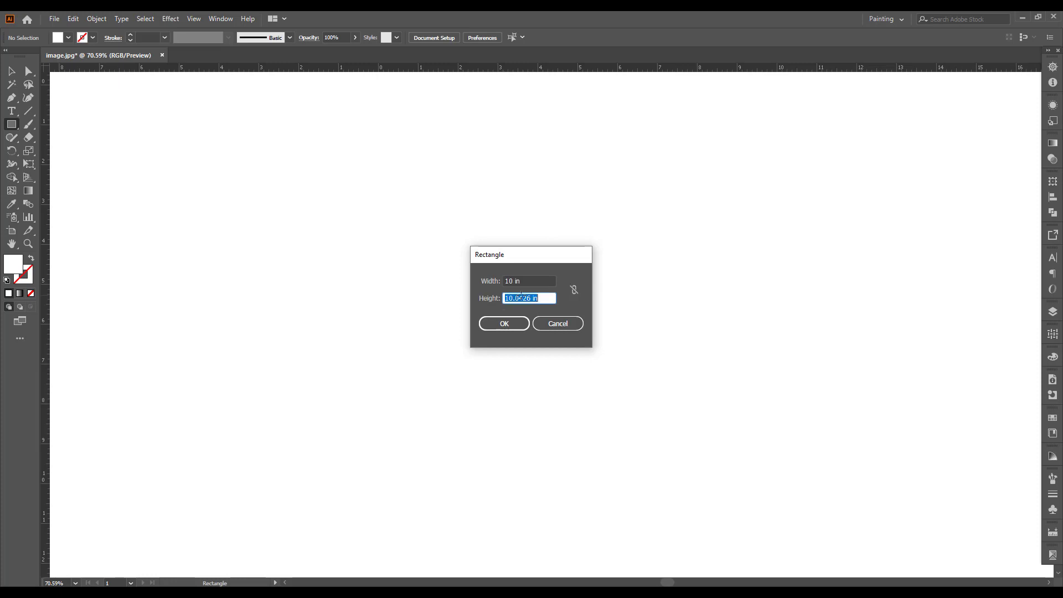
{"action": "type", "text": "6"}
{"action": "key", "text": "Tab"}
{"action": "key", "text": "Return"}
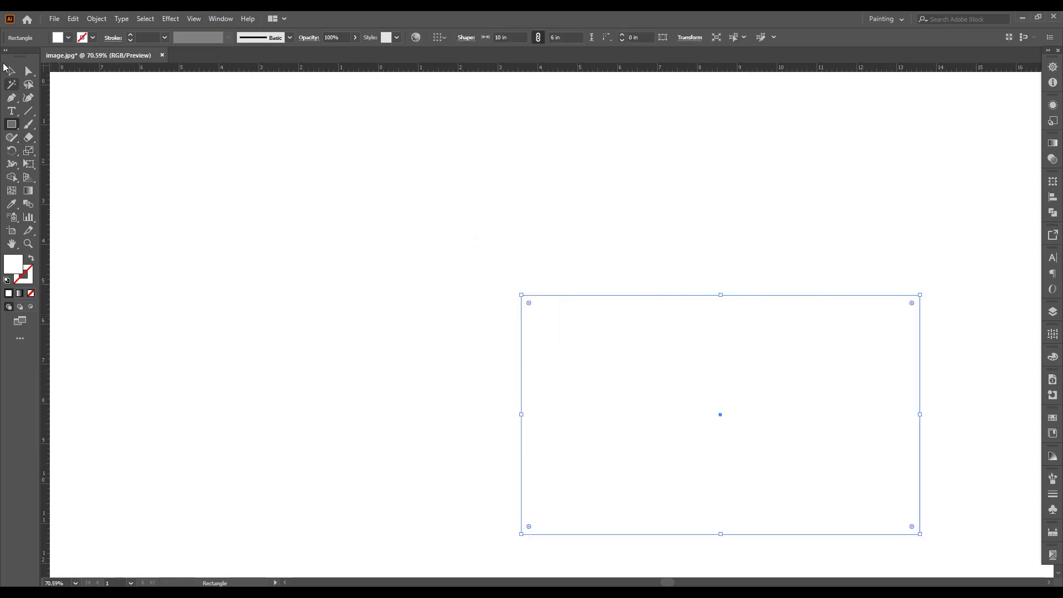
- Give the rectangle a black stroke at 1 pt weight
{"action": "left_click", "coordinate": [94, 38]}
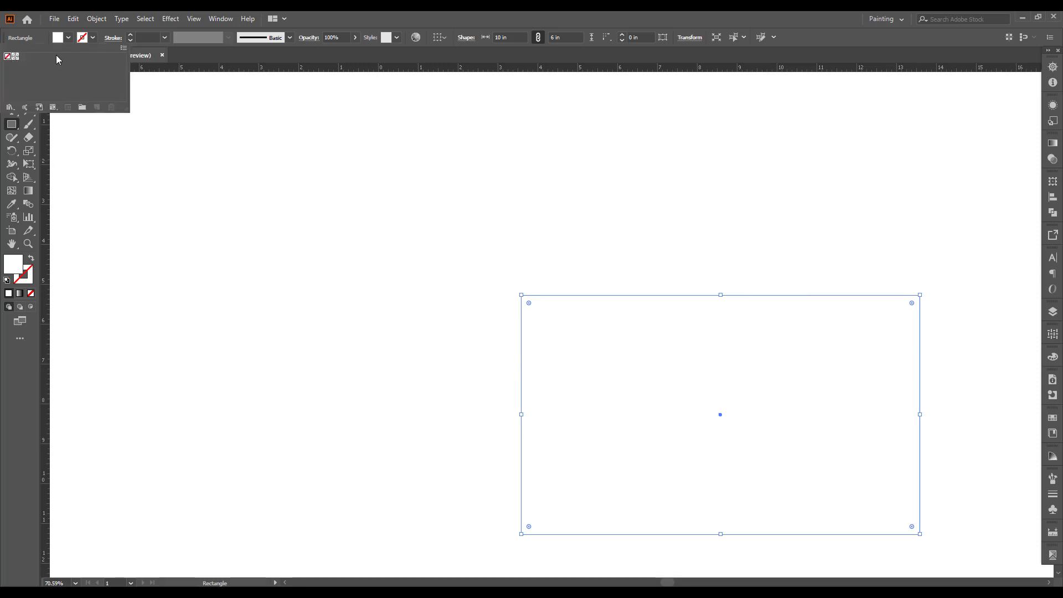
{"action": "left_click", "coordinate": [135, 39]}
{"action": "left_click", "coordinate": [131, 36]}
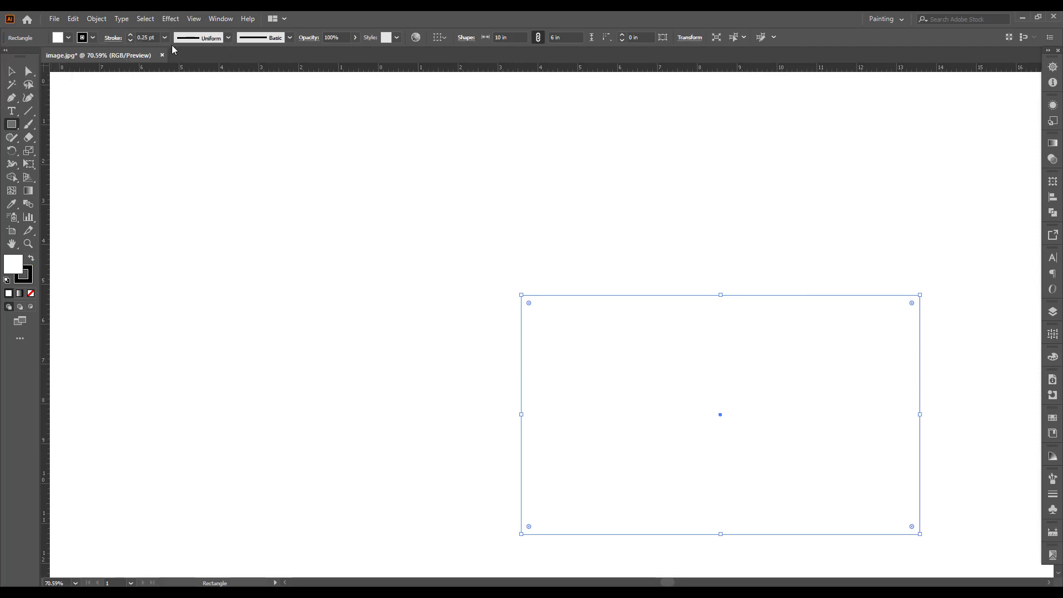
{"action": "left_click", "coordinate": [164, 37]}
{"action": "left_click", "coordinate": [178, 85]}
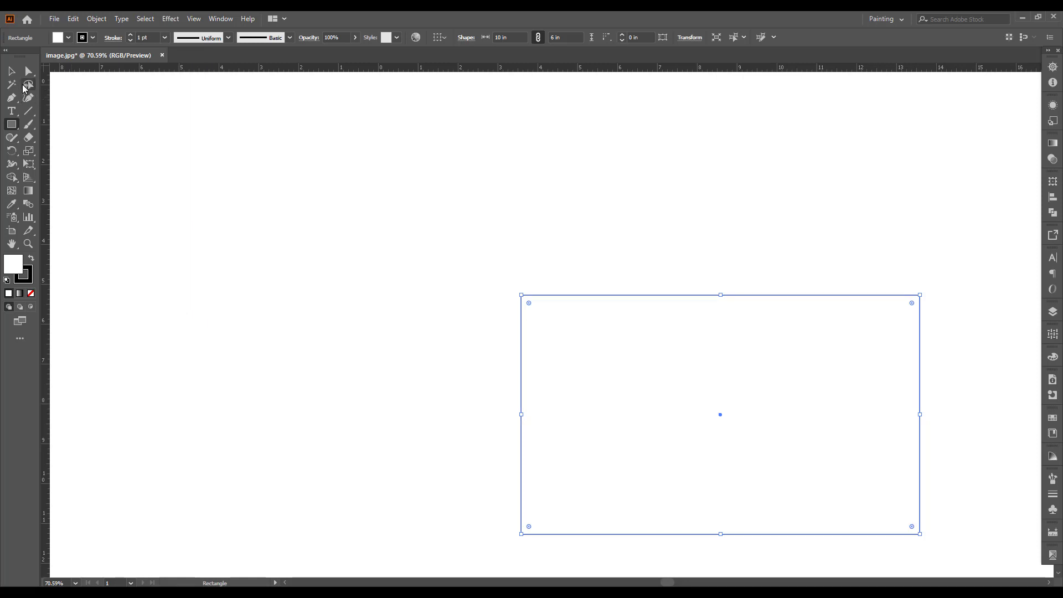
- Deselect the rectangle and view the artwork at 100% actual size
{"action": "left_click", "coordinate": [11, 71]}
{"action": "left_click", "coordinate": [598, 218]}
{"action": "key", "text": "ctrl+1"}
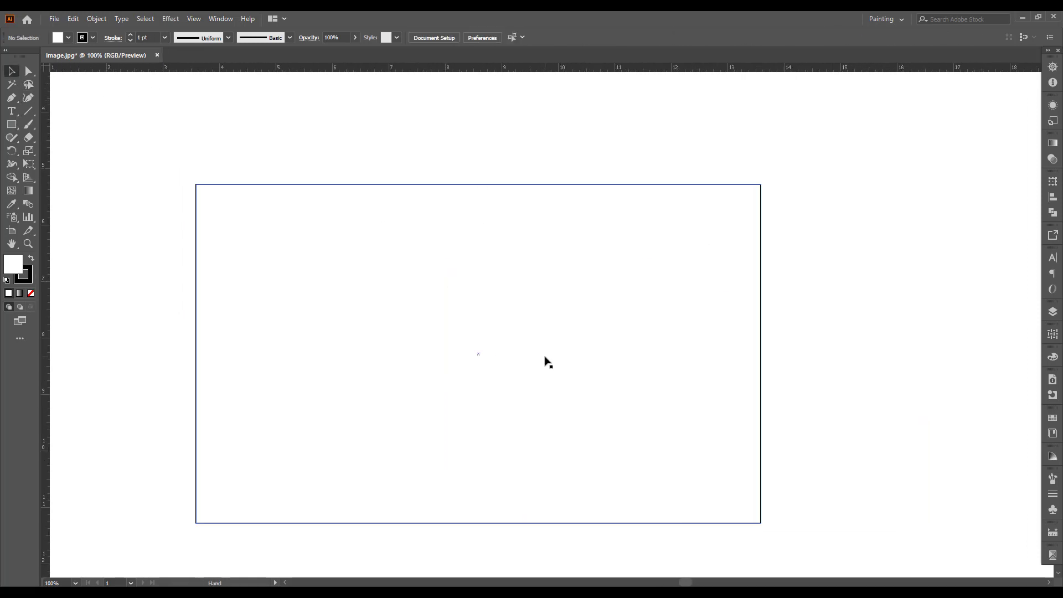
{"action": "left_click", "coordinate": [559, 281]}
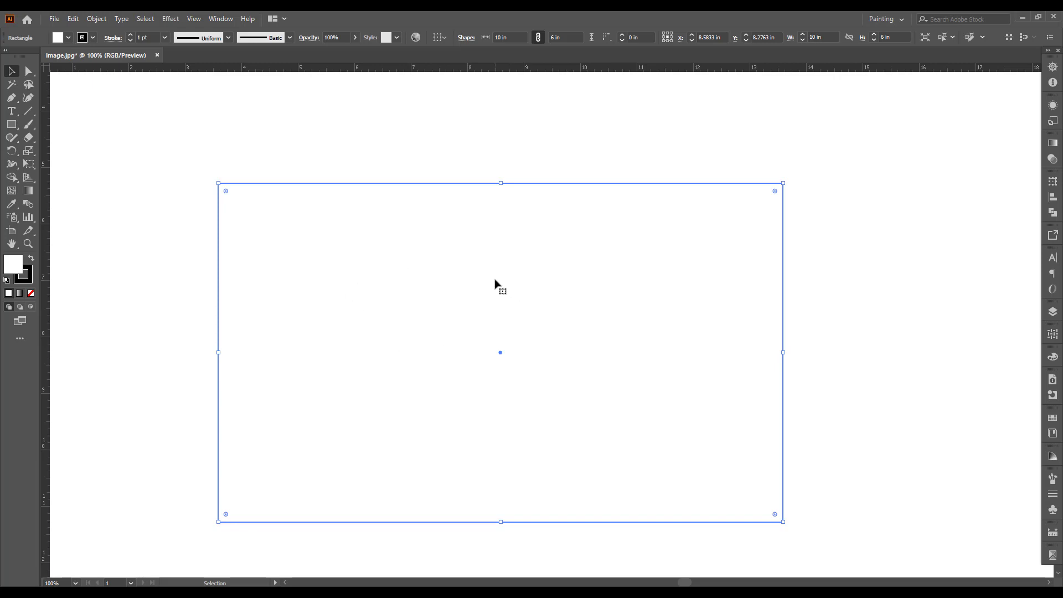
{"action": "scroll", "coordinate": [494, 283], "scroll_direction": "down", "scroll_amount": 1}
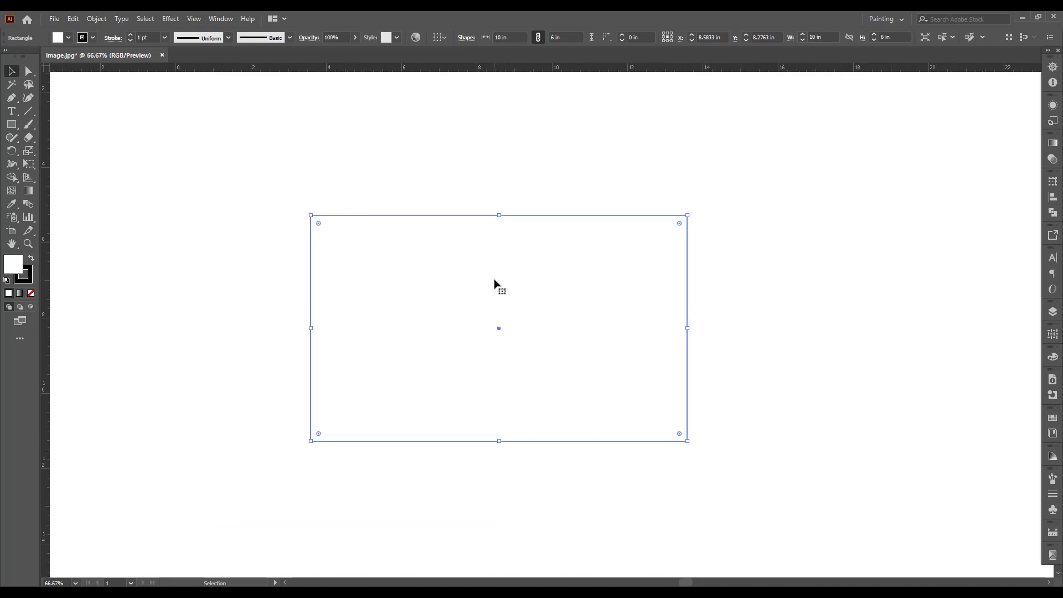
{"action": "scroll", "coordinate": [310, 256], "scroll_direction": "down", "scroll_amount": 2}
- Pan around the rectangle to reposition the view, then leave it deselected
{"action": "left_click", "coordinate": [690, 389]}
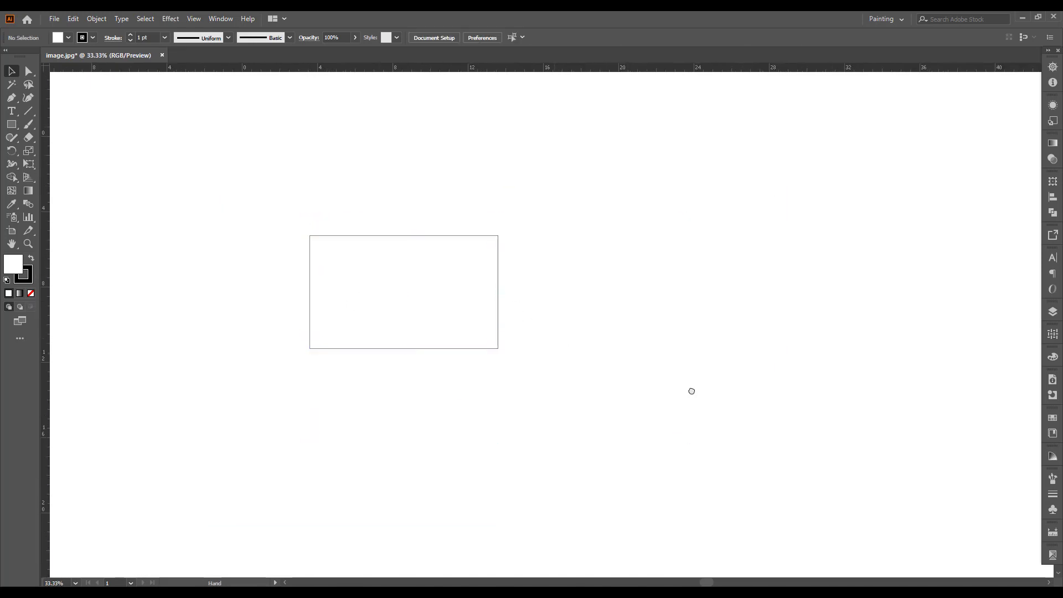
{"action": "scroll", "coordinate": [637, 371], "scroll_direction": "left", "scroll_amount": 3}
{"action": "scroll", "coordinate": [534, 270], "scroll_direction": "up", "scroll_amount": 1}
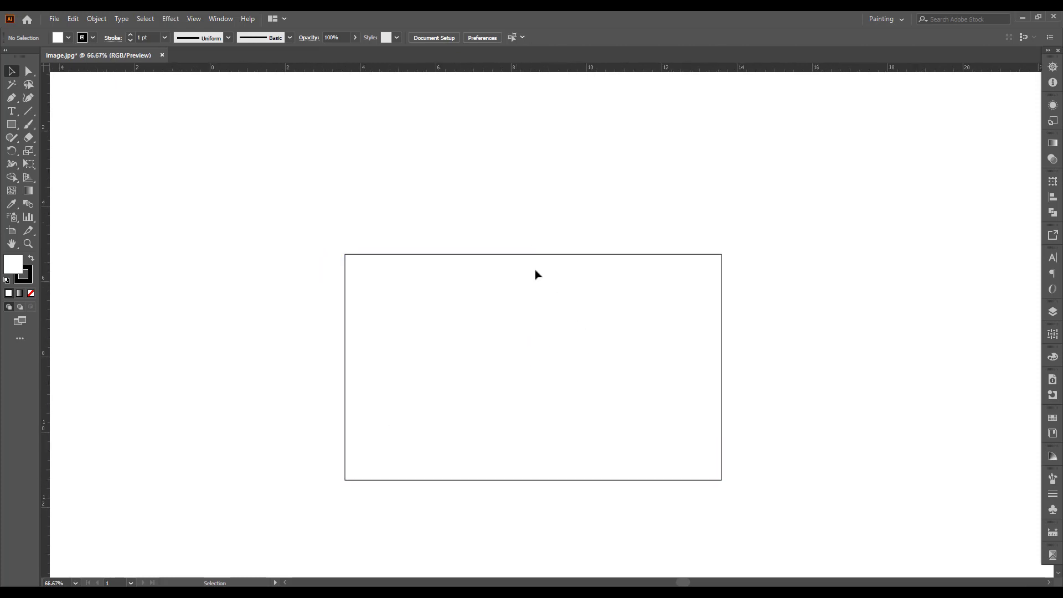
{"action": "left_click", "coordinate": [543, 396]}
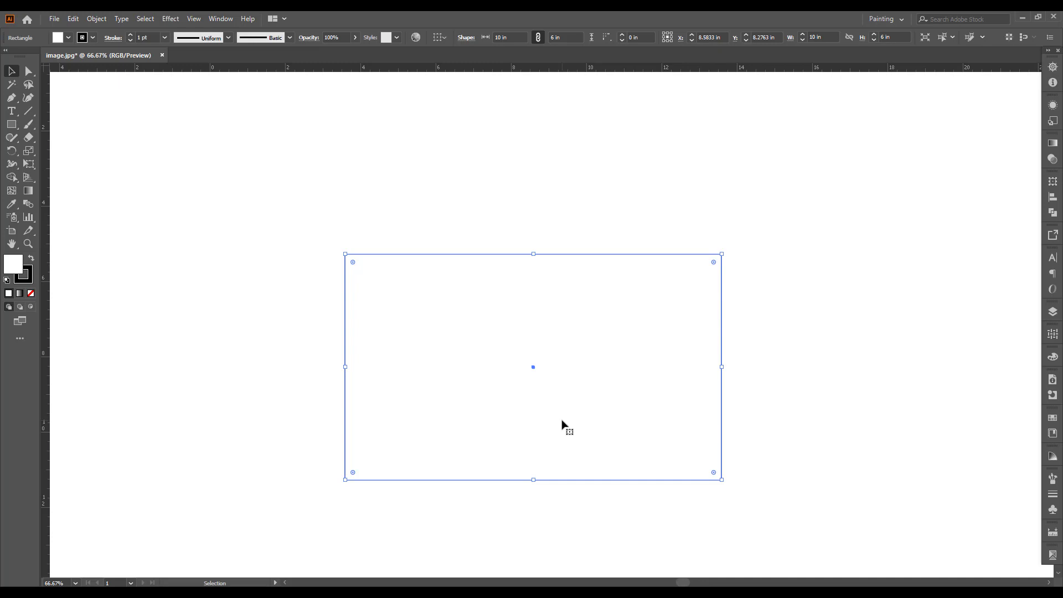
{"action": "scroll", "coordinate": [529, 371], "scroll_direction": "down", "scroll_amount": 1}
{"action": "left_click_drag", "start_coordinate": [703, 420], "coordinate": [702, 442]}
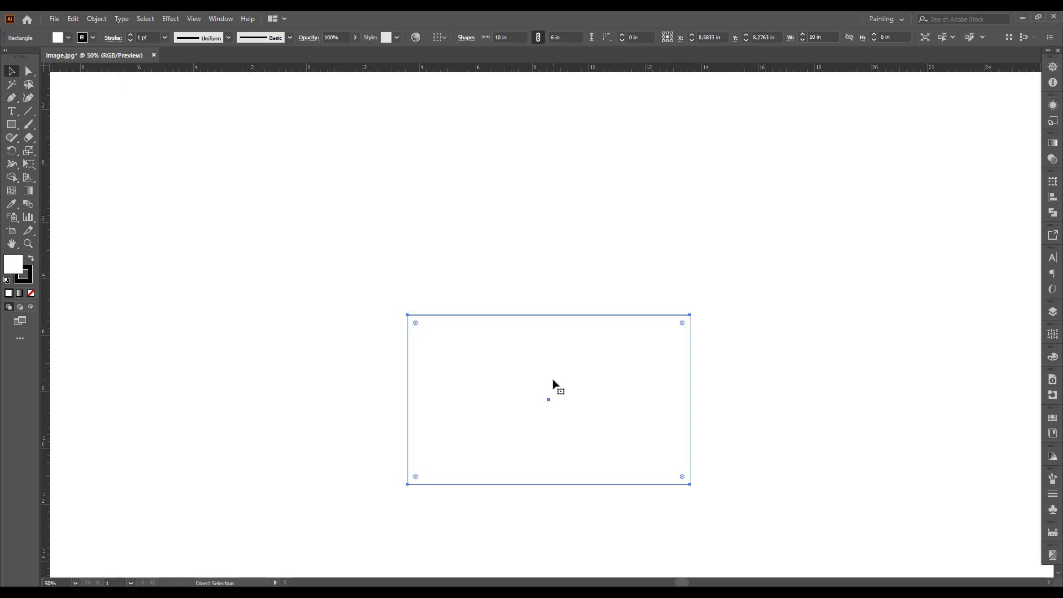
{"action": "scroll", "coordinate": [562, 450], "scroll_direction": "up", "scroll_amount": 1}
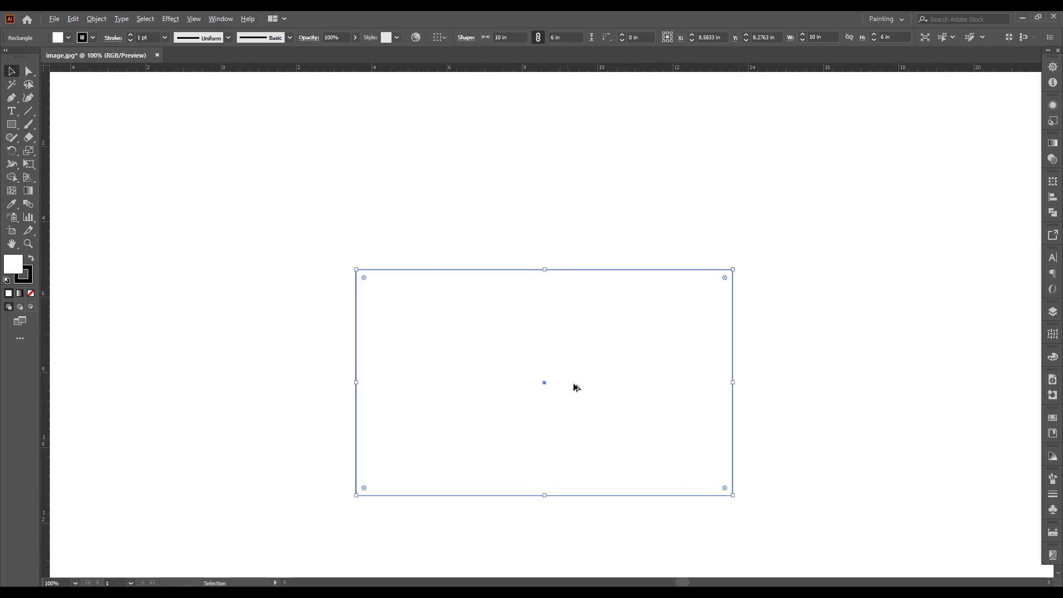
{"action": "scroll", "coordinate": [573, 387], "scroll_direction": "up", "scroll_amount": 1}
{"action": "left_click", "coordinate": [934, 316]}
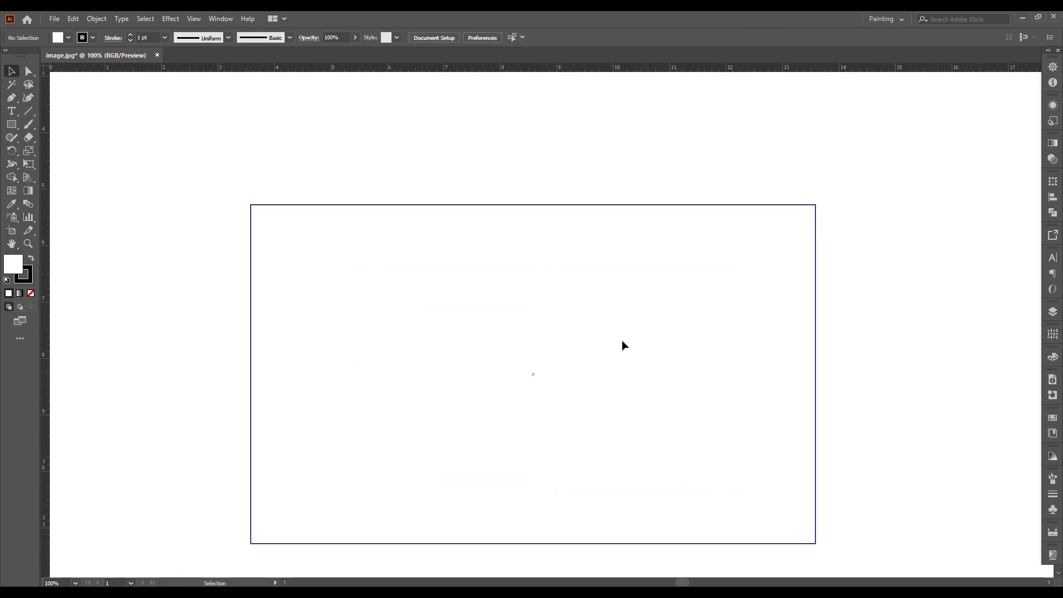
- Make a copy of the rectangle as a strip above the main panel
{"action": "left_click_drag", "start_coordinate": [622, 345], "coordinate": [557, 242]}
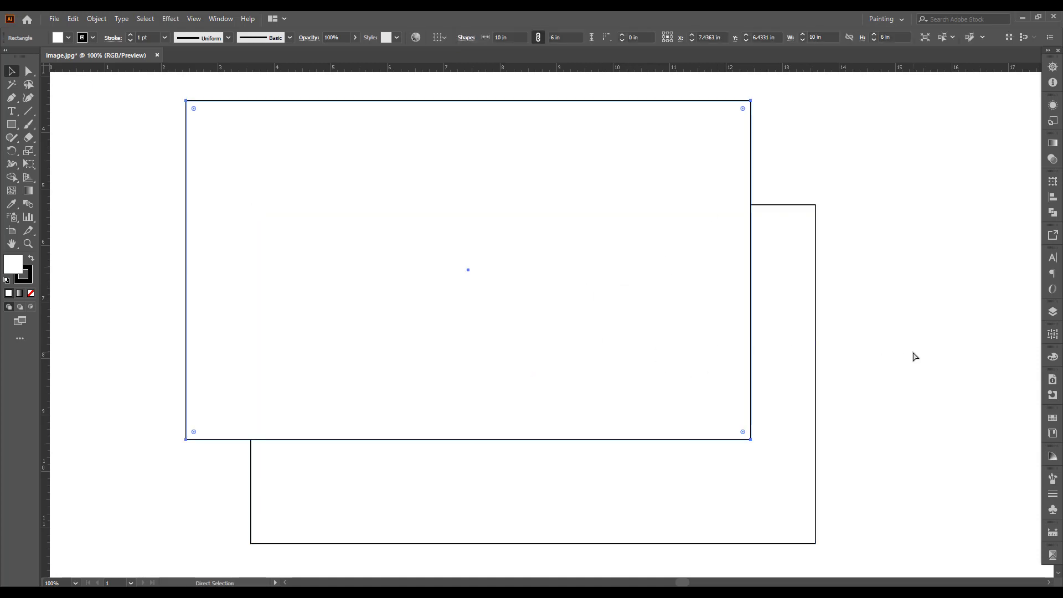
{"action": "key", "text": "ctrl+z"}
{"action": "left_click_drag", "start_coordinate": [533, 541], "coordinate": [506, 99]}
{"action": "left_click_drag", "start_coordinate": [532, 240], "coordinate": [531, 406]}
{"action": "scroll", "coordinate": [558, 186], "scroll_direction": "down", "scroll_amount": 1}
{"action": "left_click_drag", "start_coordinate": [514, 203], "coordinate": [532, 266]}
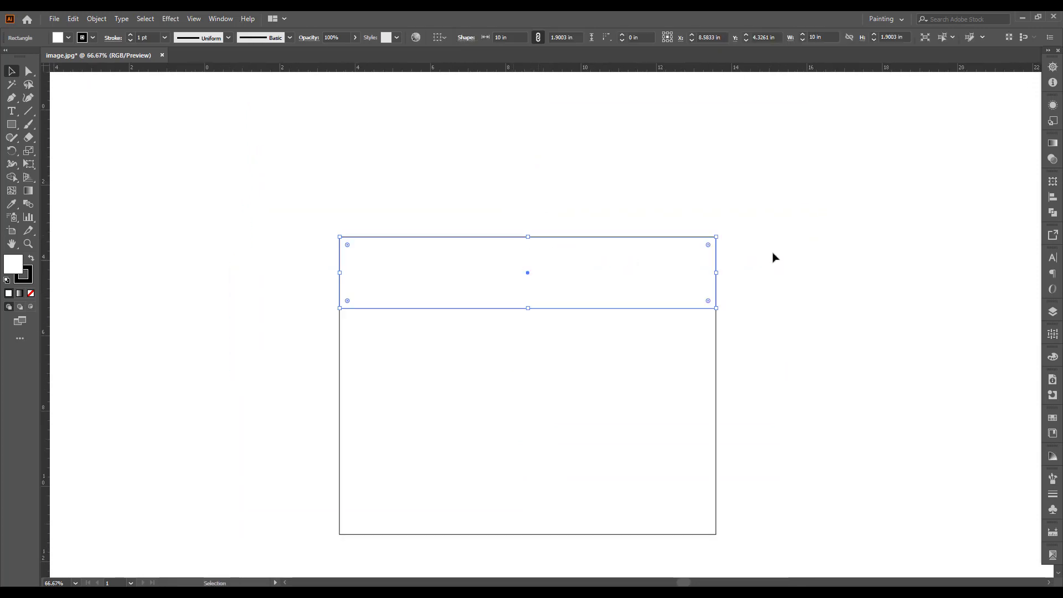
- Set the top strip's height to 3 in in the Transform panel, then deselect
{"action": "left_click", "coordinate": [1052, 182]}
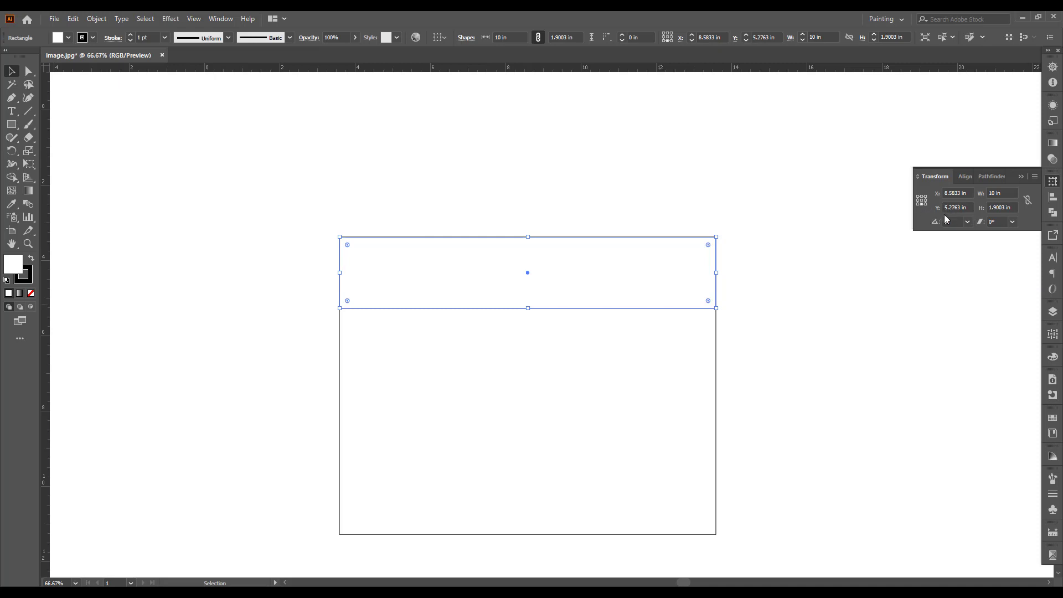
{"action": "left_click", "coordinate": [980, 208]}
{"action": "type", "text": "3"}
{"action": "key", "text": "Return"}
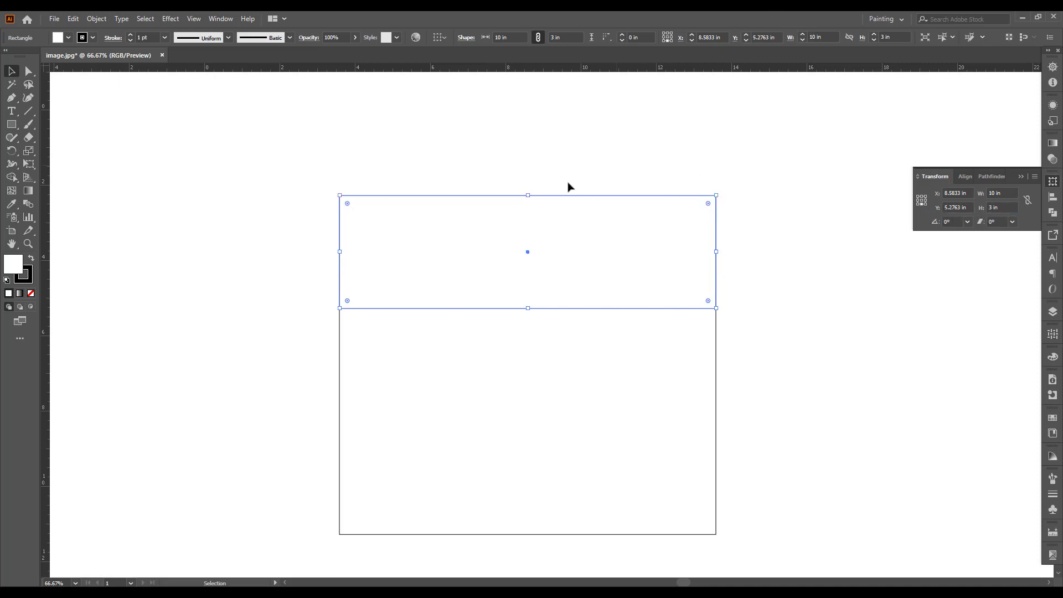
{"action": "left_click", "coordinate": [568, 186]}
{"action": "scroll", "coordinate": [569, 187], "scroll_direction": "down", "scroll_amount": 2}
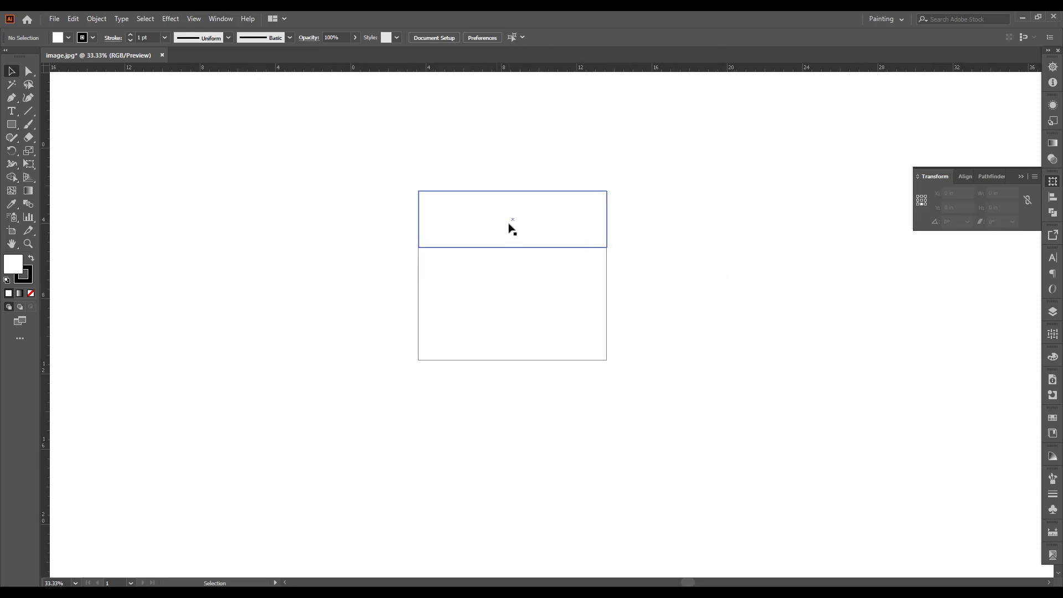
- Copy the 3 in top panel straight down below the main panel
{"action": "left_click_drag", "start_coordinate": [510, 224], "coordinate": [512, 395]}
{"action": "left_click", "coordinate": [610, 371]}
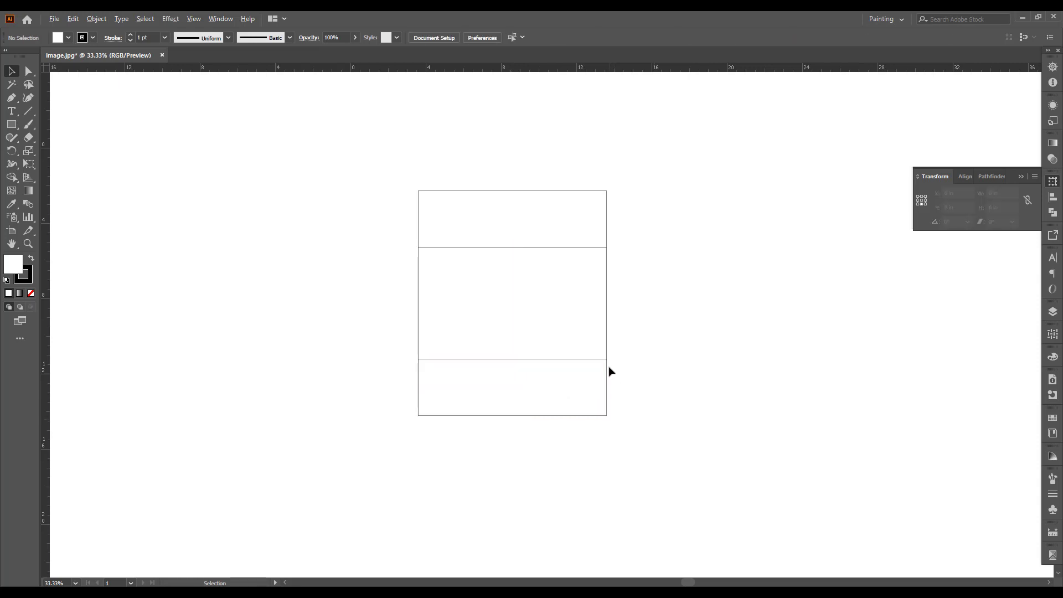
{"action": "scroll", "coordinate": [609, 370], "scroll_direction": "up", "scroll_amount": 3}
{"action": "scroll", "coordinate": [653, 442], "scroll_direction": "down", "scroll_amount": 1}
{"action": "scroll", "coordinate": [653, 442], "scroll_direction": "down", "scroll_amount": 1}
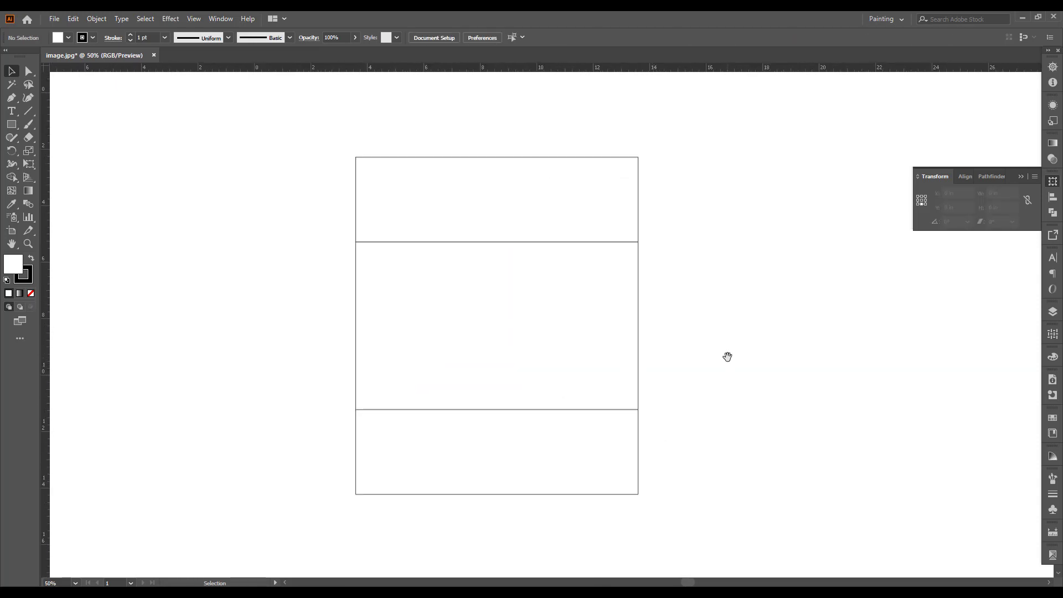
{"action": "scroll", "coordinate": [664, 387], "scroll_direction": "up", "scroll_amount": 1}
{"action": "scroll", "coordinate": [619, 408], "scroll_direction": "down", "scroll_amount": 1}
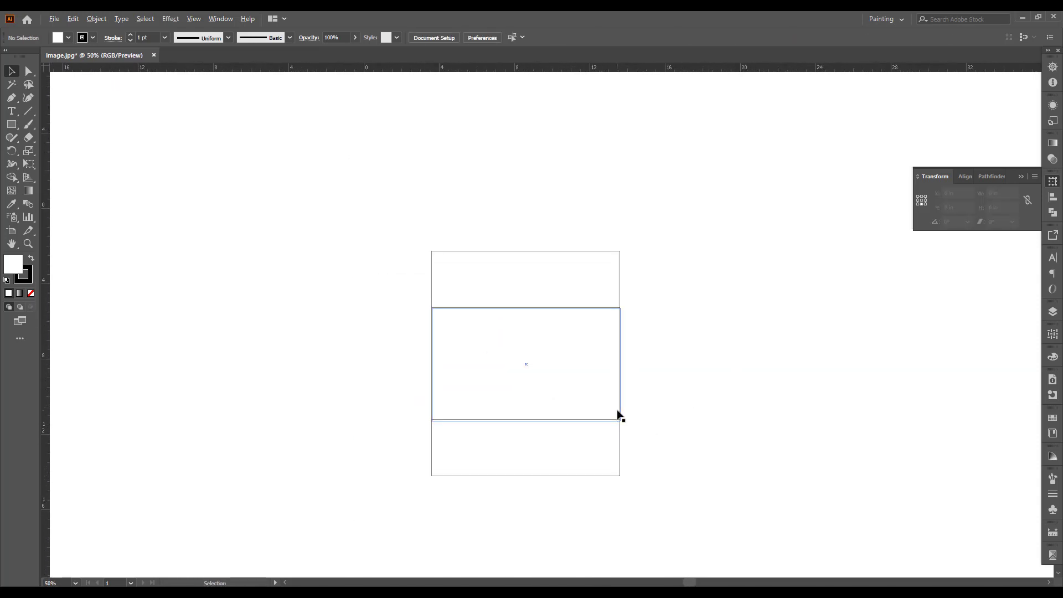
{"action": "scroll", "coordinate": [618, 415], "scroll_direction": "up", "scroll_amount": 1}
{"action": "left_click", "coordinate": [609, 437]}
- In Outline view, snap the bottom panel's top edge onto the middle panel, then return to Preview
{"action": "key", "text": "ctrl+y"}
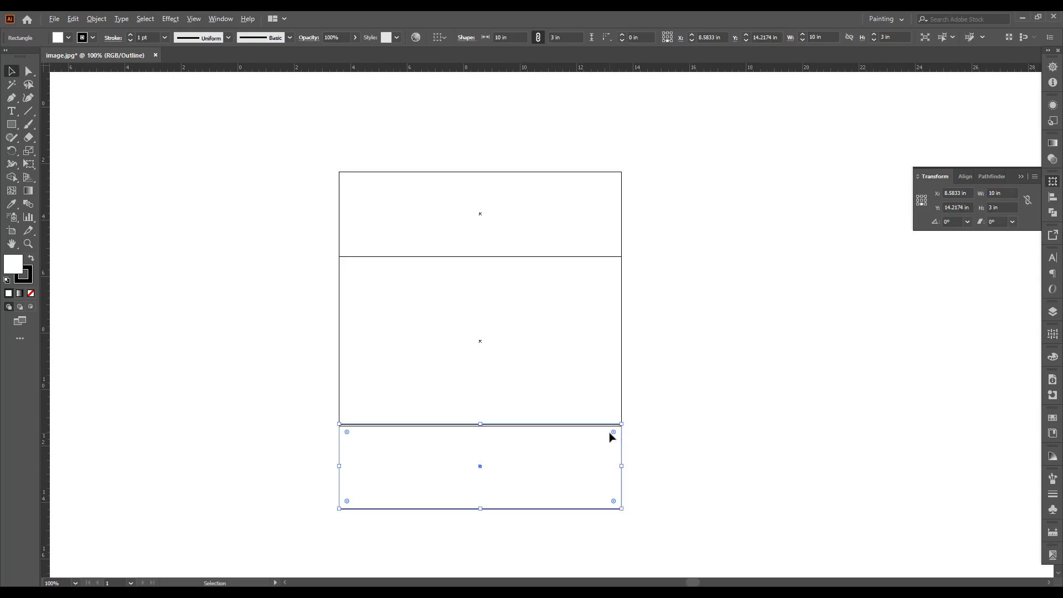
{"action": "scroll", "coordinate": [609, 438], "scroll_direction": "up", "scroll_amount": 4}
{"action": "left_click", "coordinate": [642, 422]}
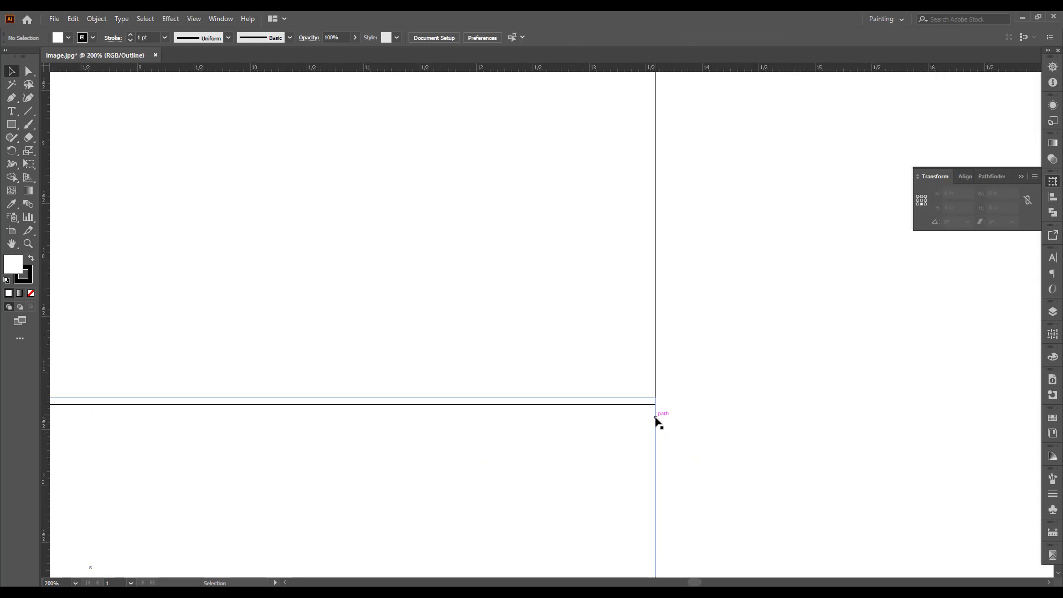
{"action": "left_click_drag", "start_coordinate": [656, 422], "coordinate": [655, 428]}
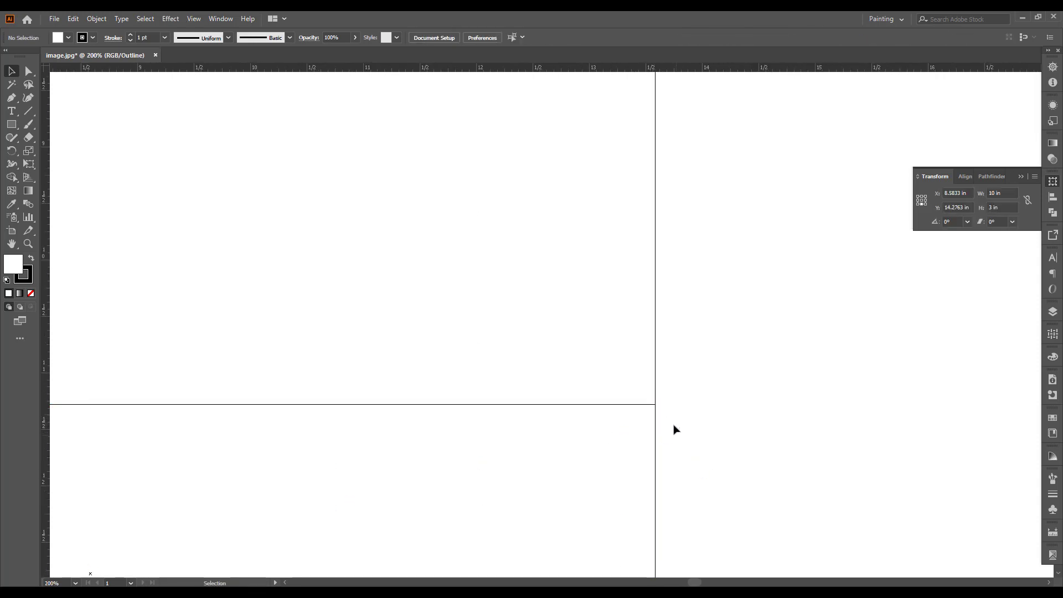
{"action": "scroll", "coordinate": [673, 430], "scroll_direction": "down", "scroll_amount": 2}
{"action": "key", "text": "ctrl+y"}
{"action": "scroll", "coordinate": [626, 384], "scroll_direction": "down", "scroll_amount": 1}
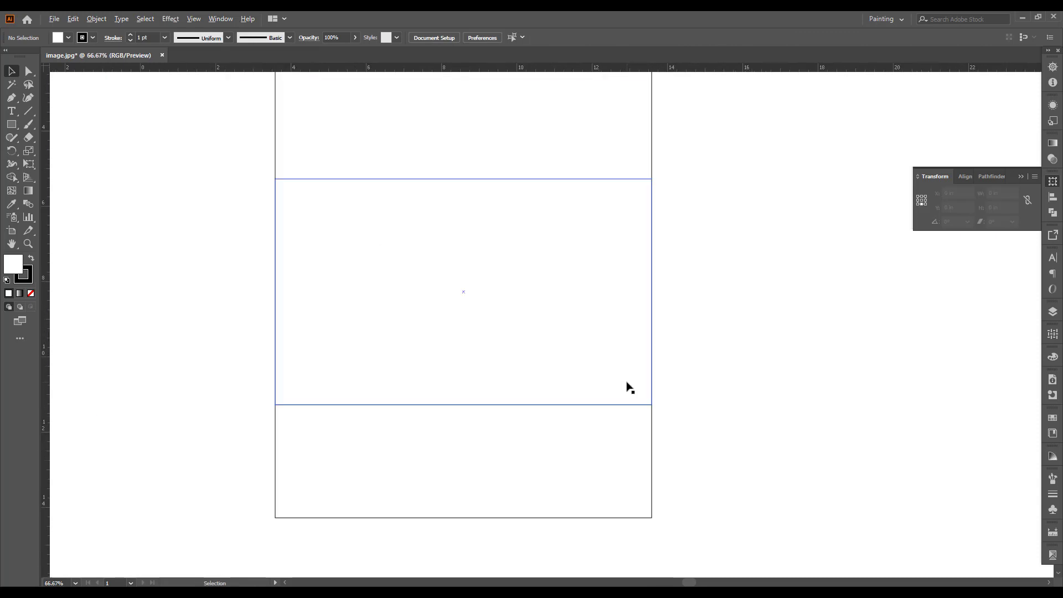
{"action": "scroll", "coordinate": [626, 384], "scroll_direction": "down", "scroll_amount": 1}
- Check the middle and bottom panel sizes, then clear the selection
{"action": "left_click", "coordinate": [519, 395]}
{"action": "scroll", "coordinate": [507, 290], "scroll_direction": "down", "scroll_amount": 1}
{"action": "left_click", "coordinate": [684, 495]}
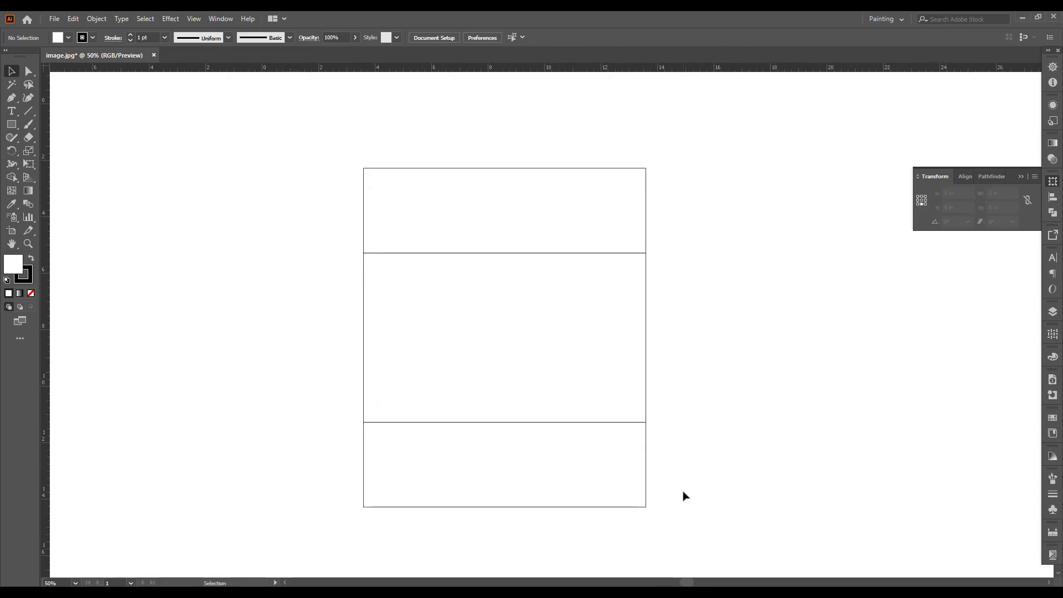
{"action": "scroll", "coordinate": [624, 540], "scroll_direction": "up", "scroll_amount": 1}
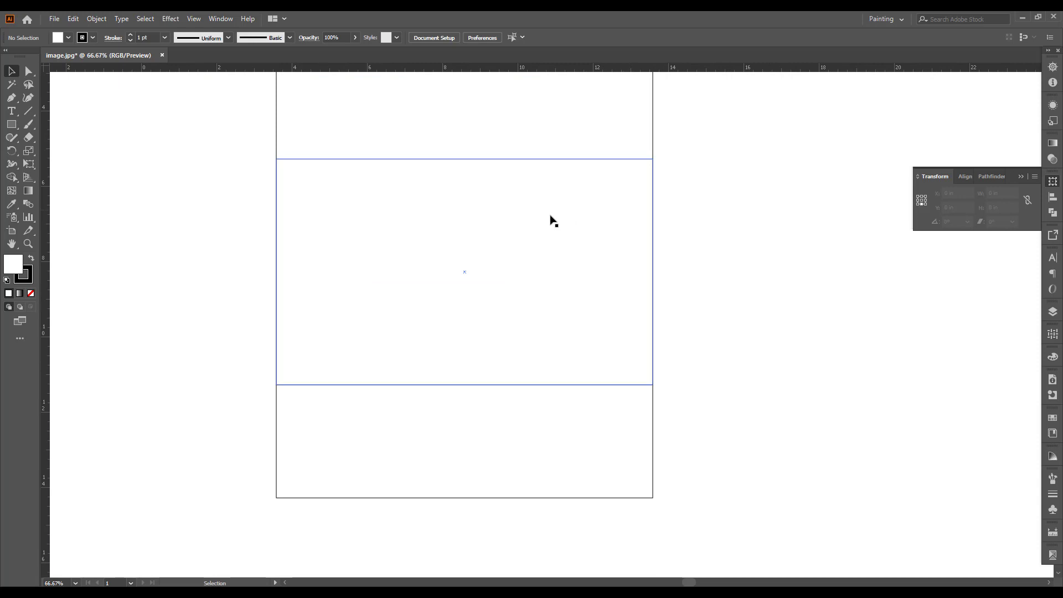
{"action": "left_click", "coordinate": [533, 270]}
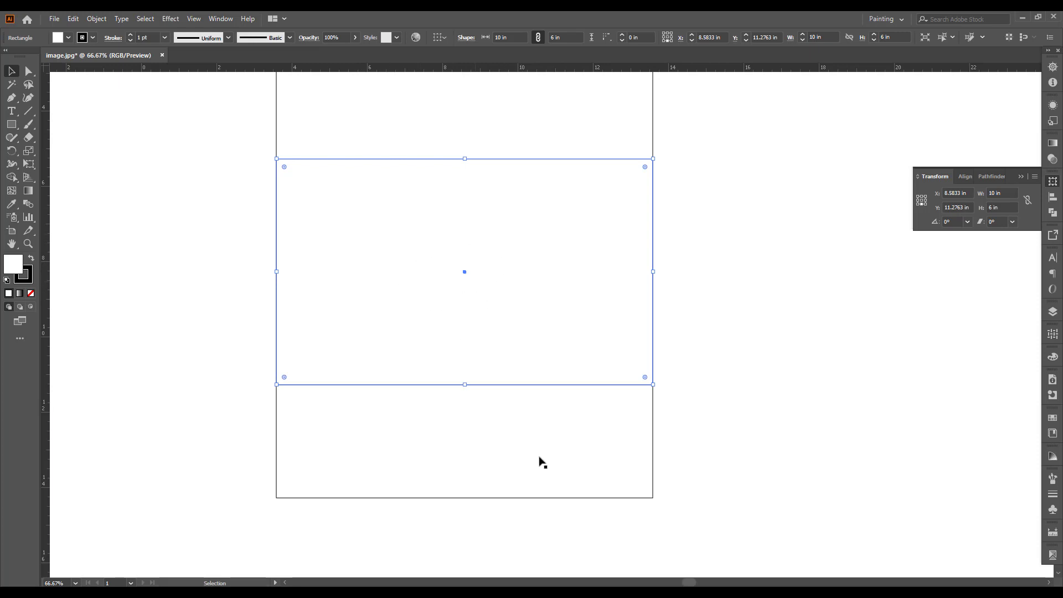
{"action": "left_click_drag", "start_coordinate": [236, 414], "coordinate": [404, 460]}
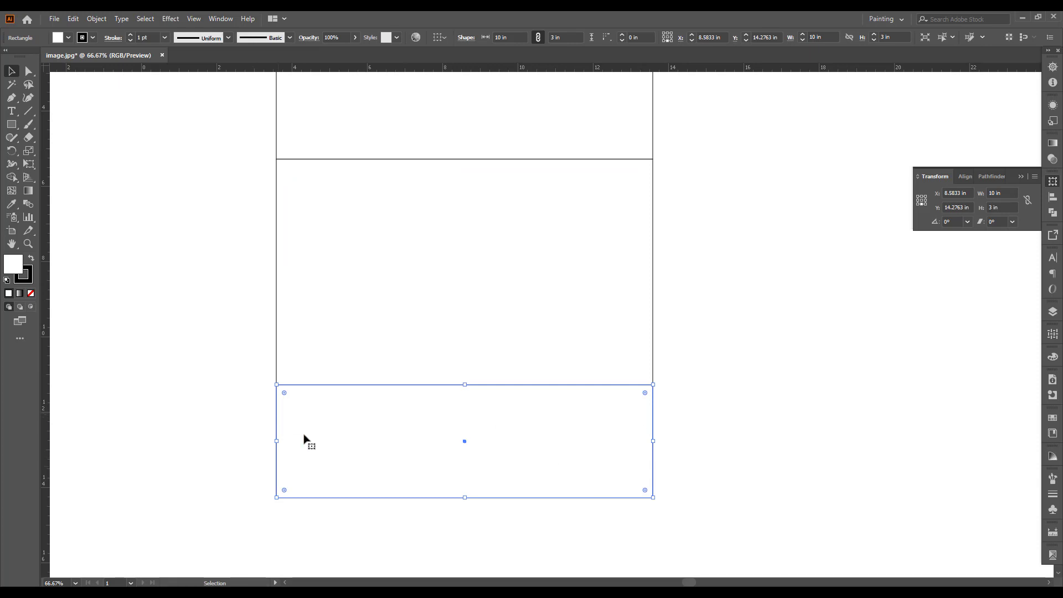
{"action": "scroll", "coordinate": [383, 466], "scroll_direction": "down", "scroll_amount": 1}
{"action": "left_click", "coordinate": [620, 462]}
{"action": "scroll", "coordinate": [653, 464], "scroll_direction": "up", "scroll_amount": 1}
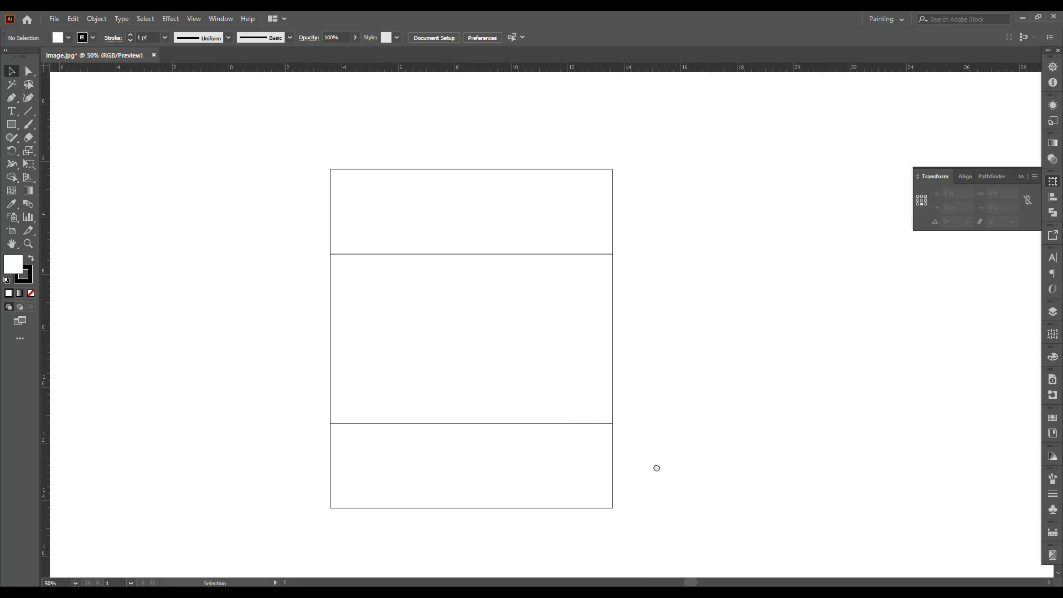
{"action": "scroll", "coordinate": [663, 475], "scroll_direction": "down", "scroll_amount": 1}
{"action": "scroll", "coordinate": [665, 432], "scroll_direction": "up", "scroll_amount": 1}
{"action": "scroll", "coordinate": [686, 365], "scroll_direction": "left", "scroll_amount": 1}
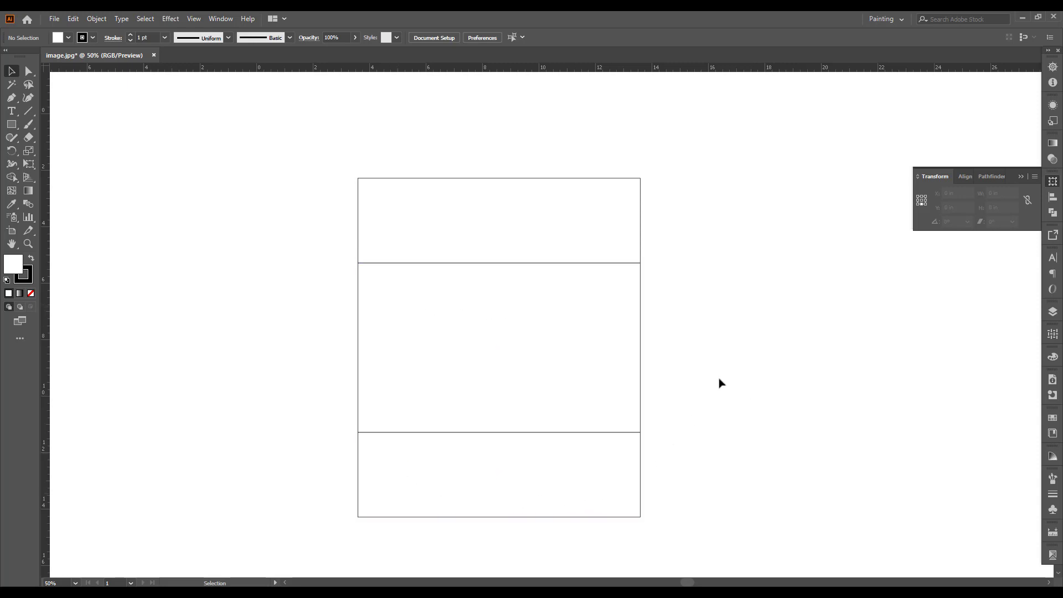
{"action": "scroll", "coordinate": [648, 518], "scroll_direction": "down", "scroll_amount": 1}
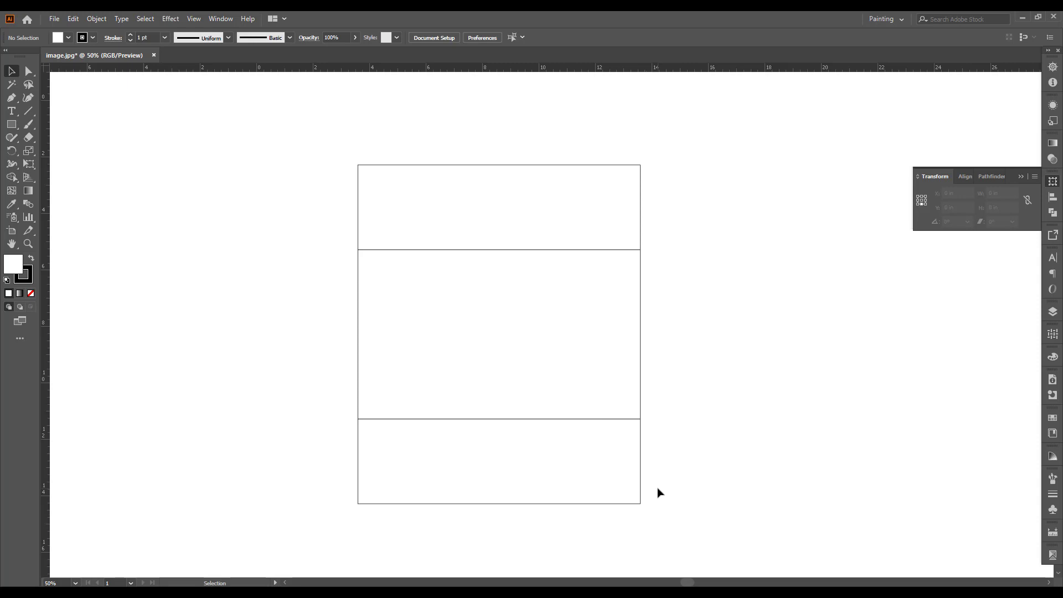
{"action": "left_click", "coordinate": [608, 467]}
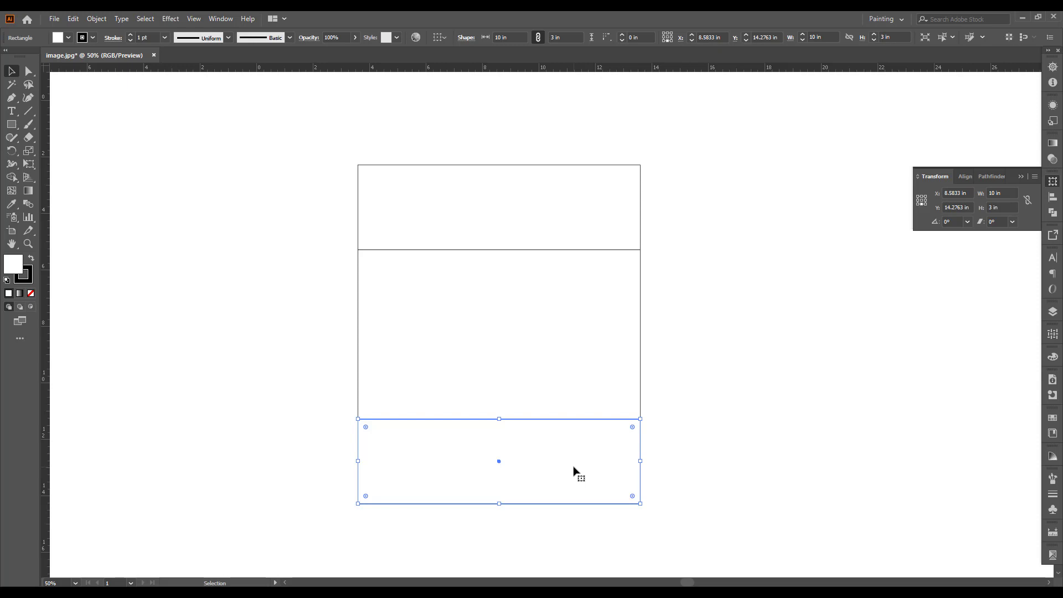
{"action": "left_click", "coordinate": [667, 444]}
{"action": "left_click_drag", "start_coordinate": [667, 444], "coordinate": [559, 469]}
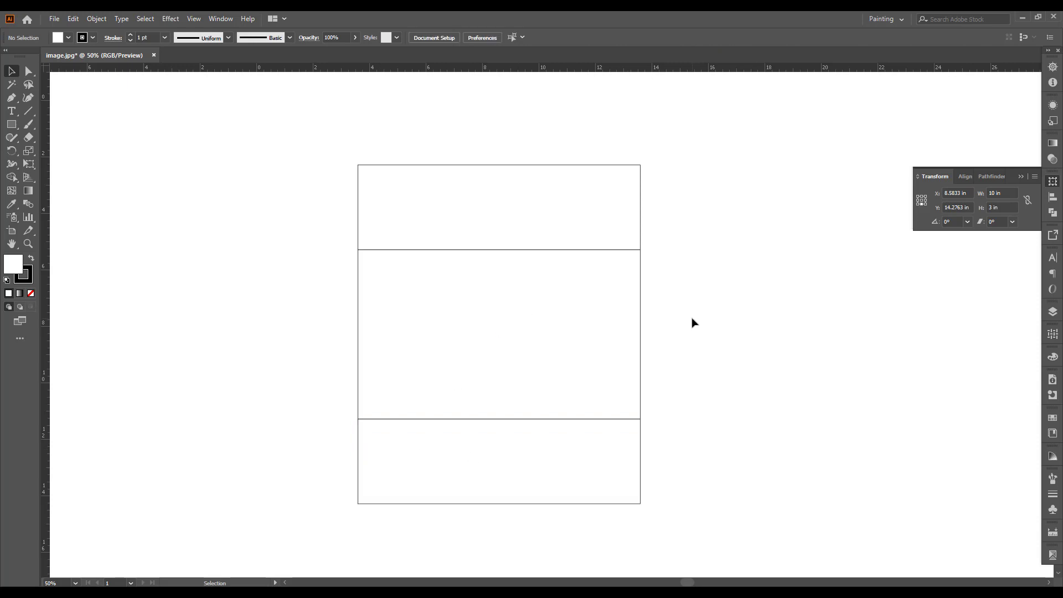
{"action": "left_click_drag", "start_coordinate": [693, 320], "coordinate": [597, 355]}
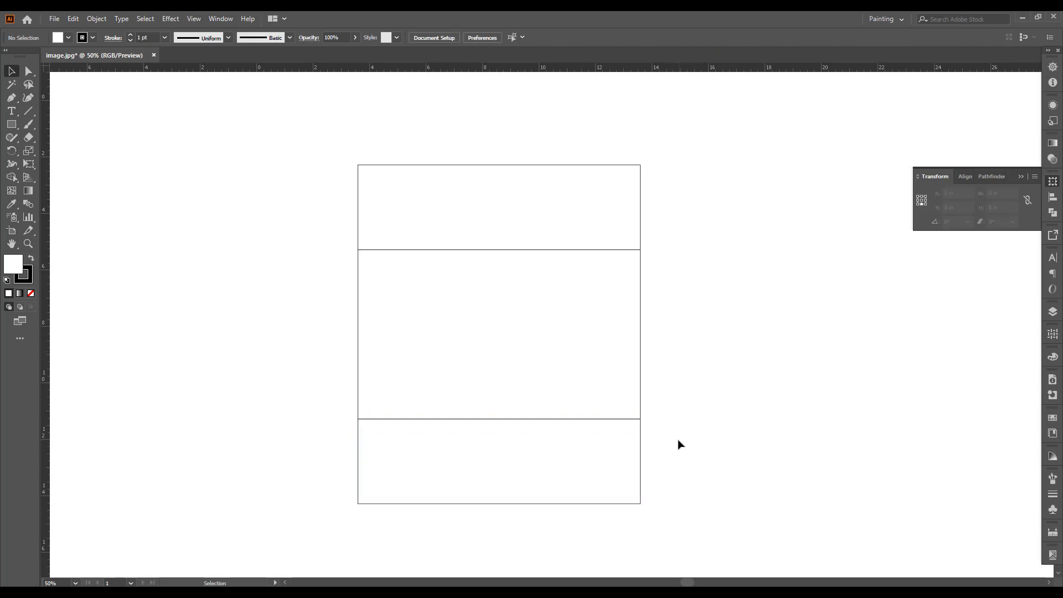
{"action": "left_click", "coordinate": [634, 476]}
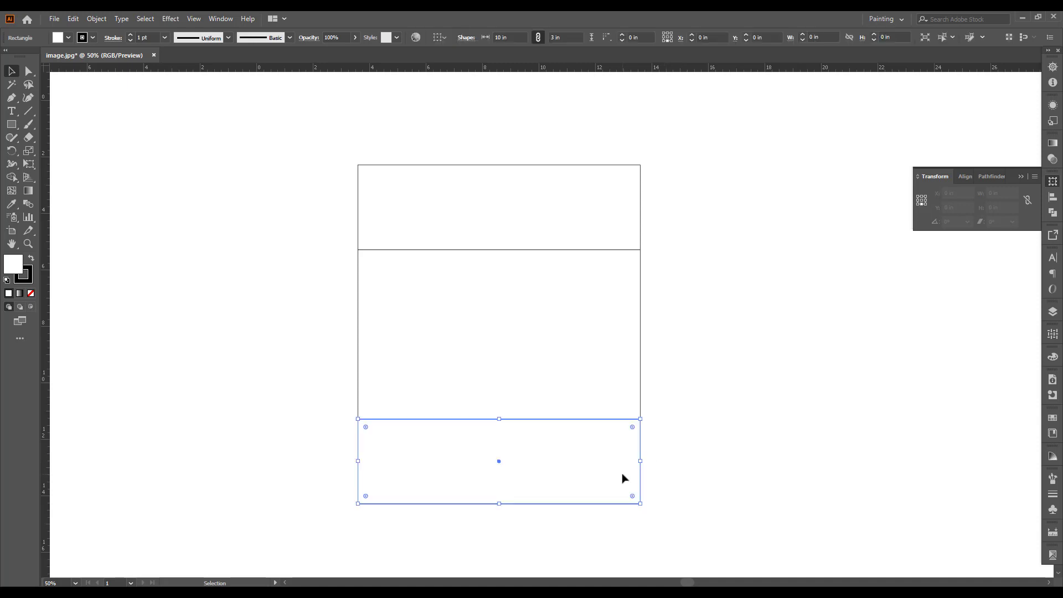
- Narrow the bottom panel to 9.7638 in wide (10 in − 6 mm)
{"action": "left_click", "coordinate": [674, 488]}
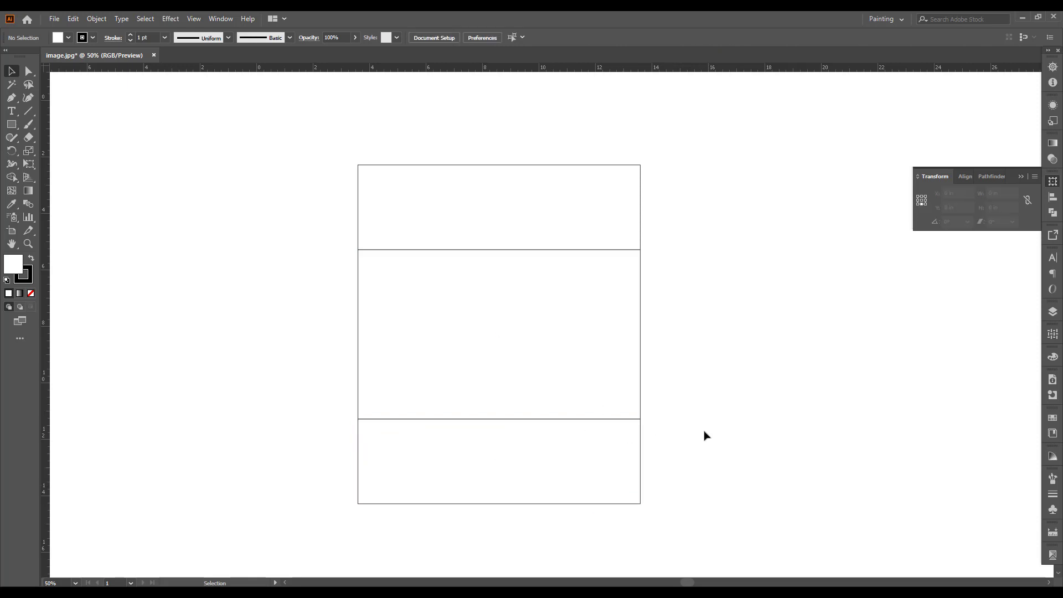
{"action": "scroll", "coordinate": [697, 426], "scroll_direction": "up", "scroll_amount": 1}
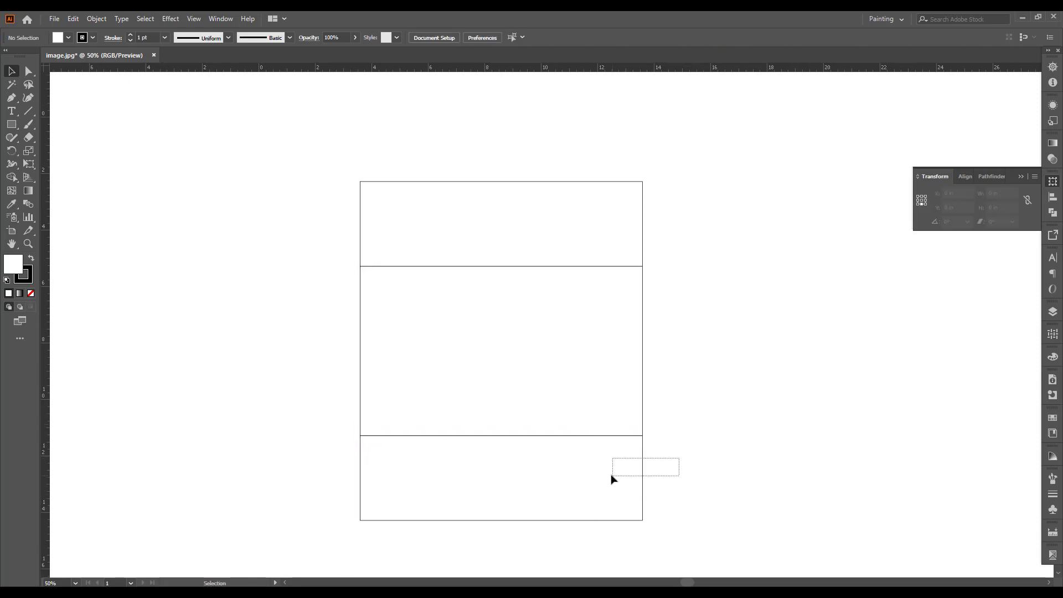
{"action": "left_click", "coordinate": [590, 479]}
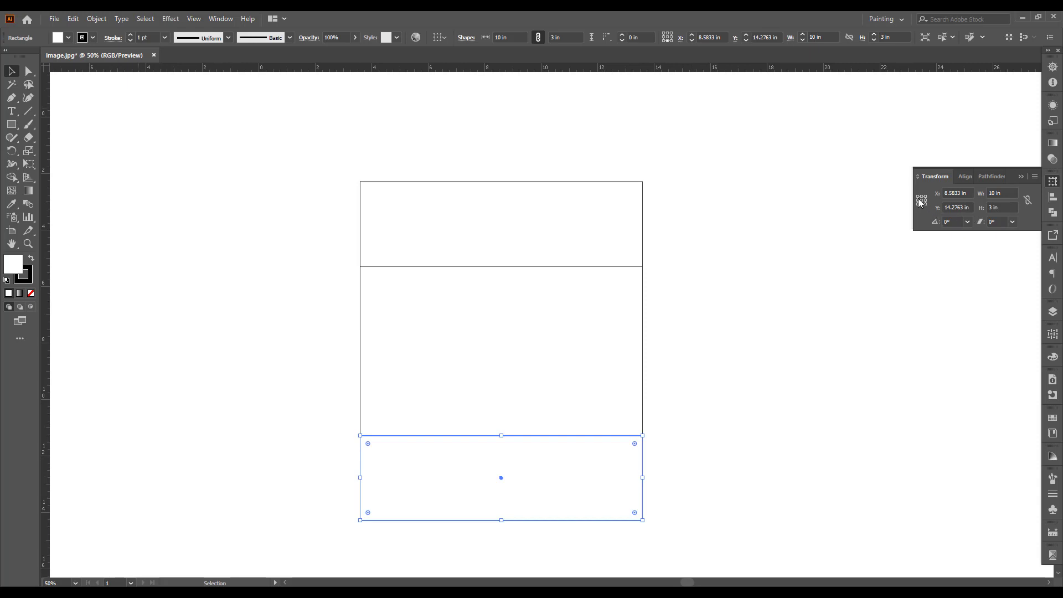
{"action": "left_click", "coordinate": [1007, 193]}
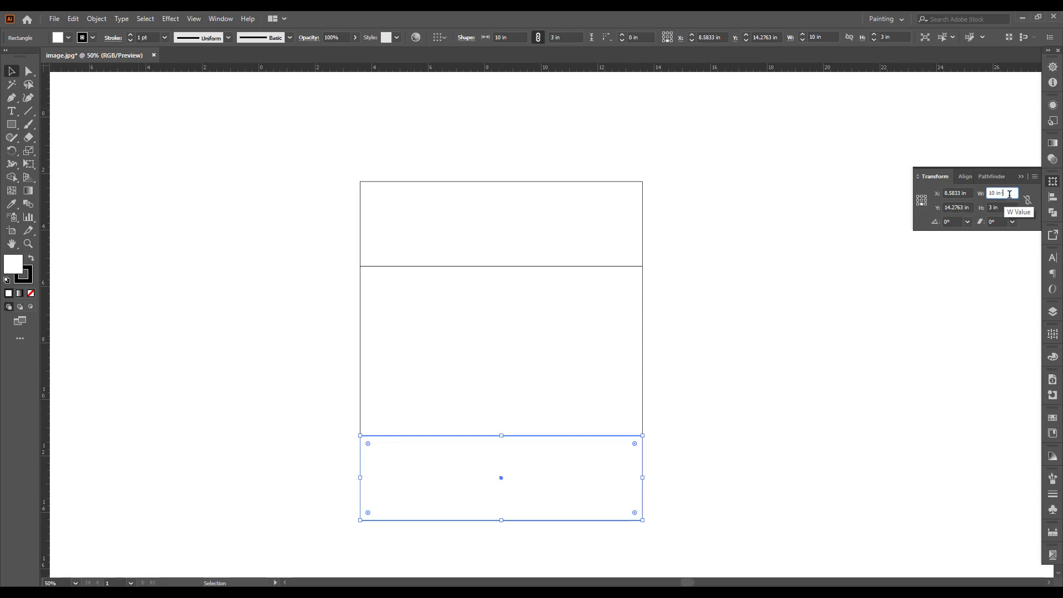
{"action": "type", "text": "638"}
{"action": "key", "text": "Return"}
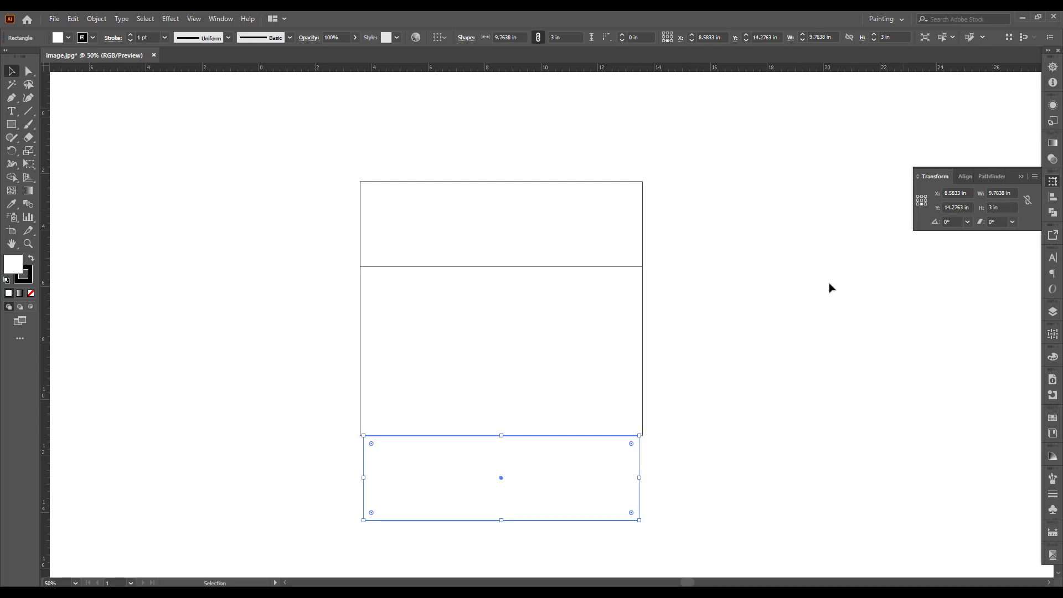
{"action": "left_click", "coordinate": [789, 434]}
{"action": "scroll", "coordinate": [742, 460], "scroll_direction": "down", "scroll_amount": 1}
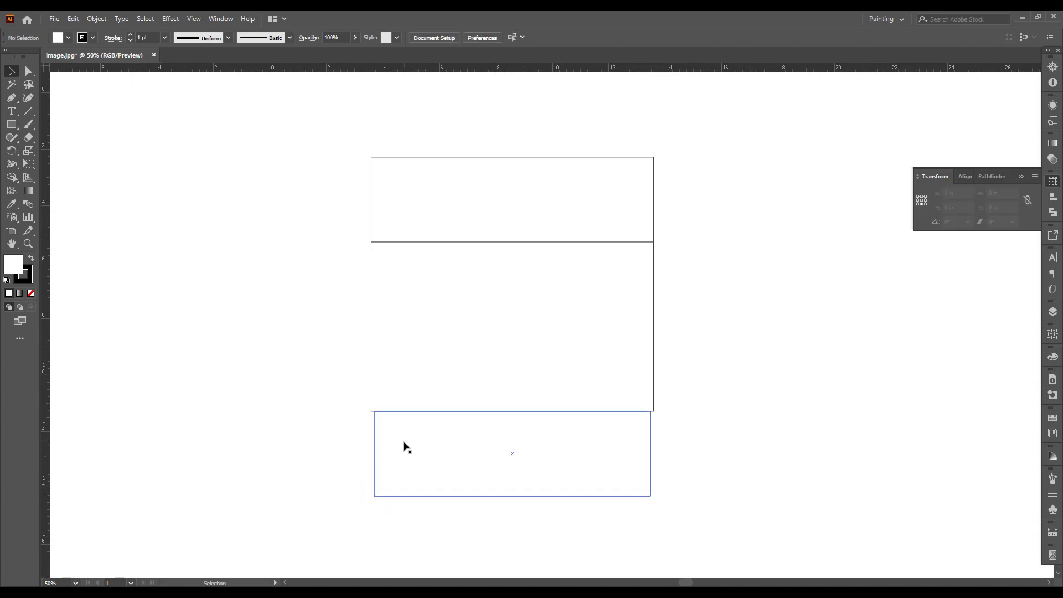
{"action": "left_click_drag", "start_coordinate": [726, 368], "coordinate": [728, 389]}
- Select the top panel and adjust the view around it
{"action": "left_click_drag", "start_coordinate": [455, 144], "coordinate": [479, 230]}
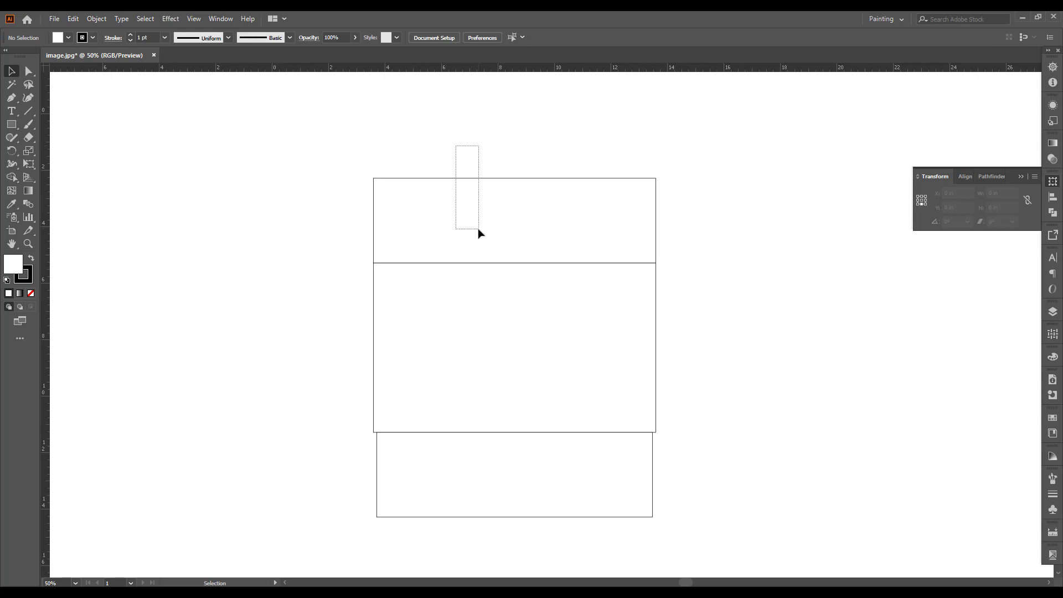
{"action": "scroll", "coordinate": [544, 225], "scroll_direction": "up", "scroll_amount": 1}
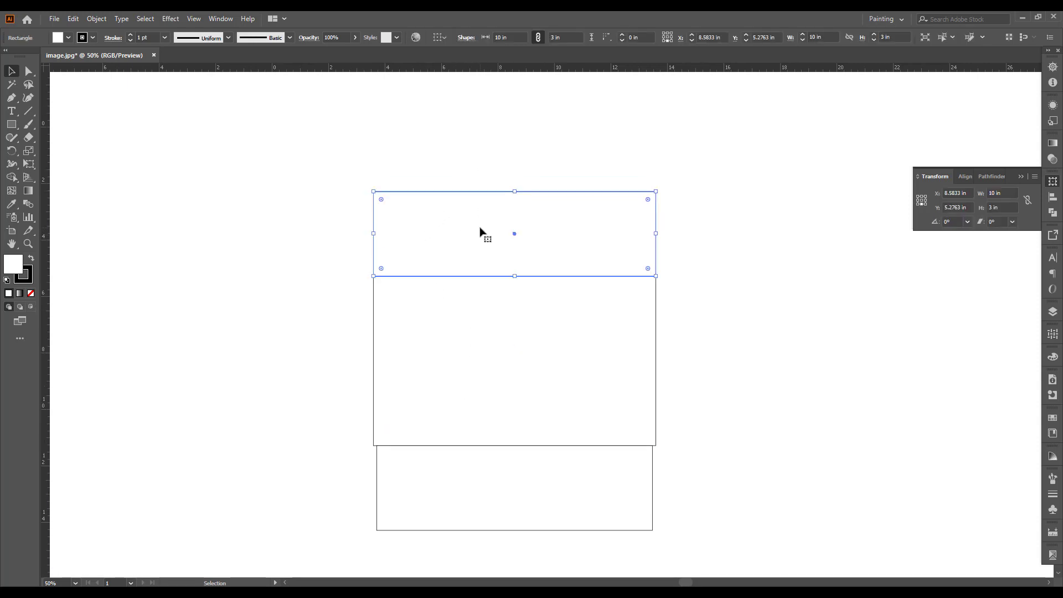
{"action": "scroll", "coordinate": [477, 231], "scroll_direction": "up", "scroll_amount": 3}
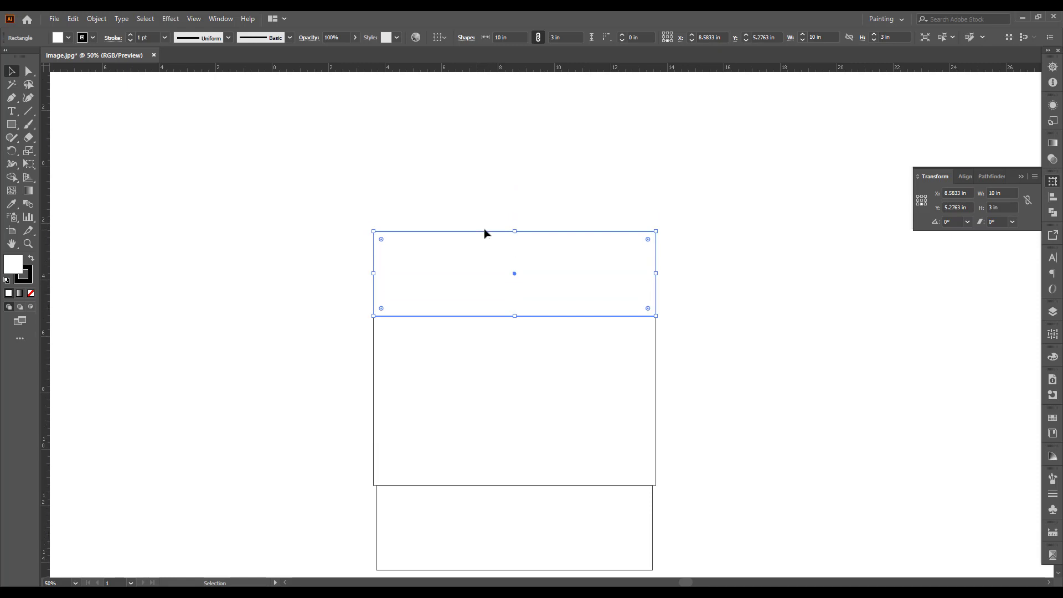
{"action": "left_click", "coordinate": [698, 402]}
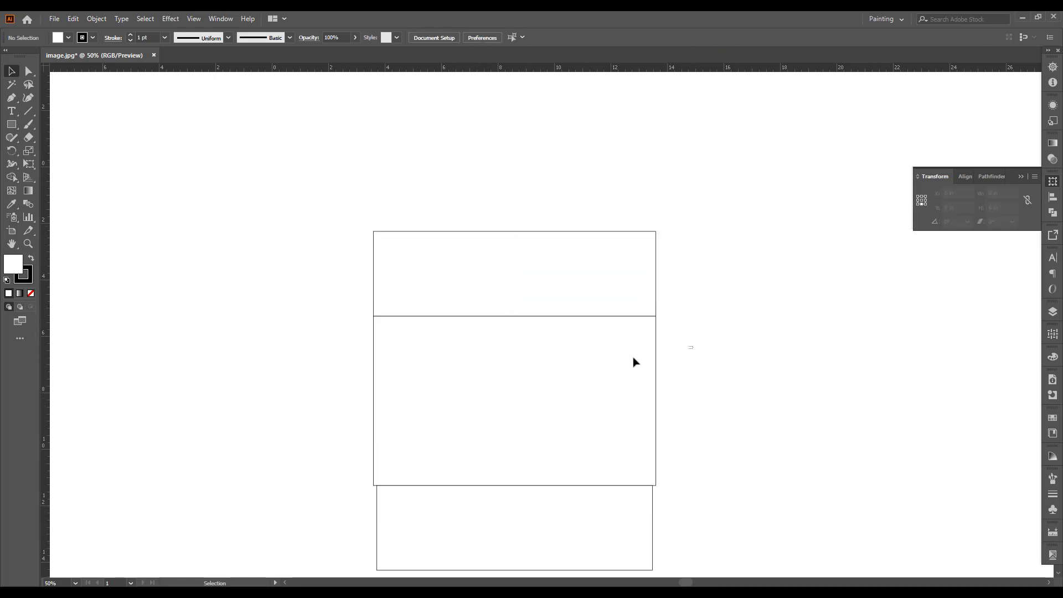
{"action": "left_click_drag", "start_coordinate": [693, 347], "coordinate": [619, 365]}
{"action": "scroll", "coordinate": [609, 379], "scroll_direction": "down", "scroll_amount": 1}
{"action": "scroll", "coordinate": [552, 238], "scroll_direction": "down", "scroll_amount": 1}
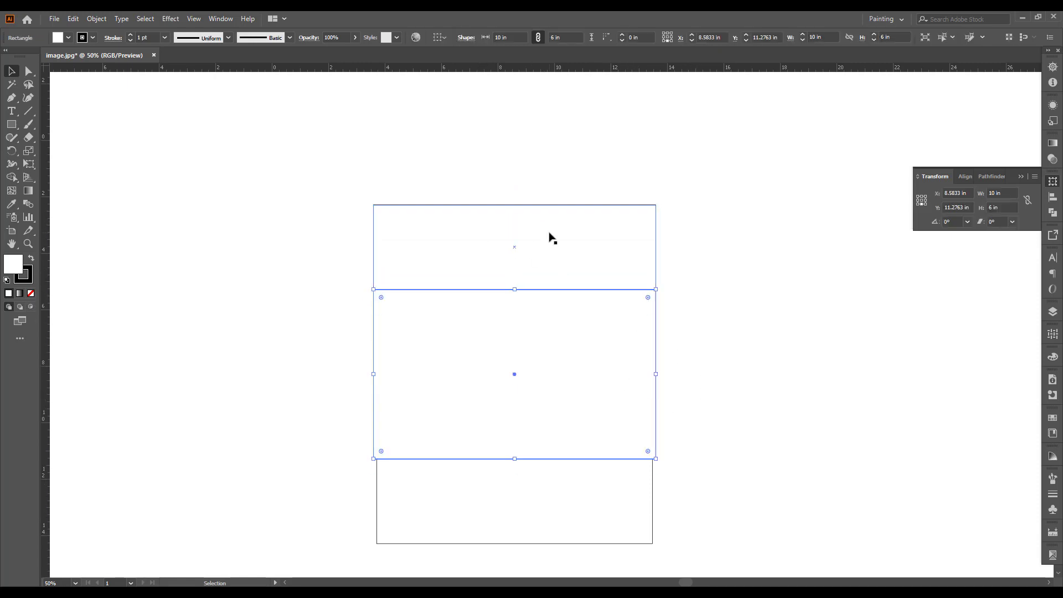
- Narrow the top panel to 9.8425 in wide (10 in − 4 mm), then zoom out
{"action": "left_click_drag", "start_coordinate": [522, 149], "coordinate": [569, 268]}
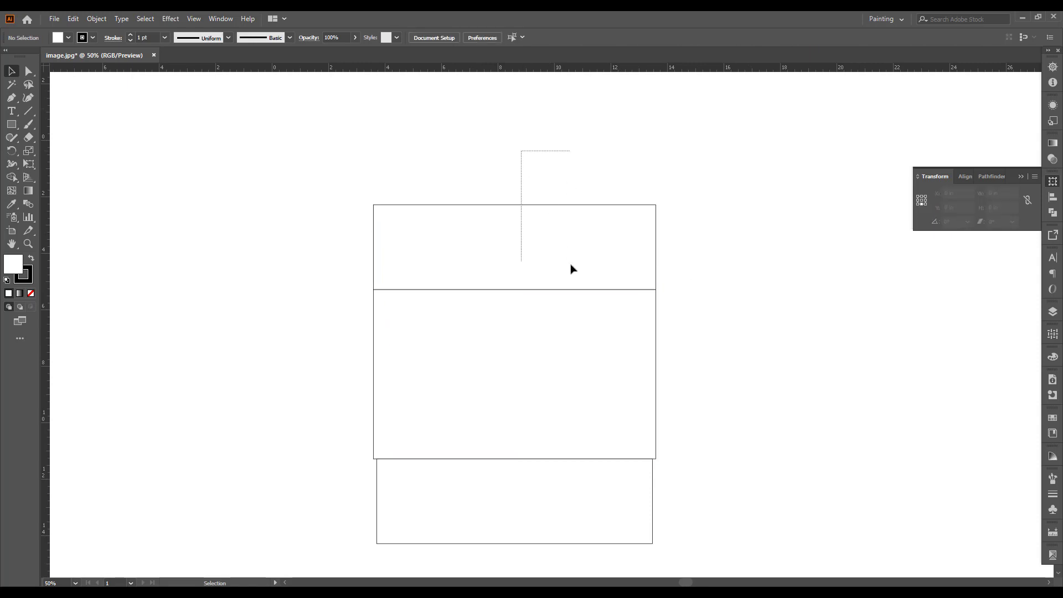
{"action": "left_click", "coordinate": [1005, 194]}
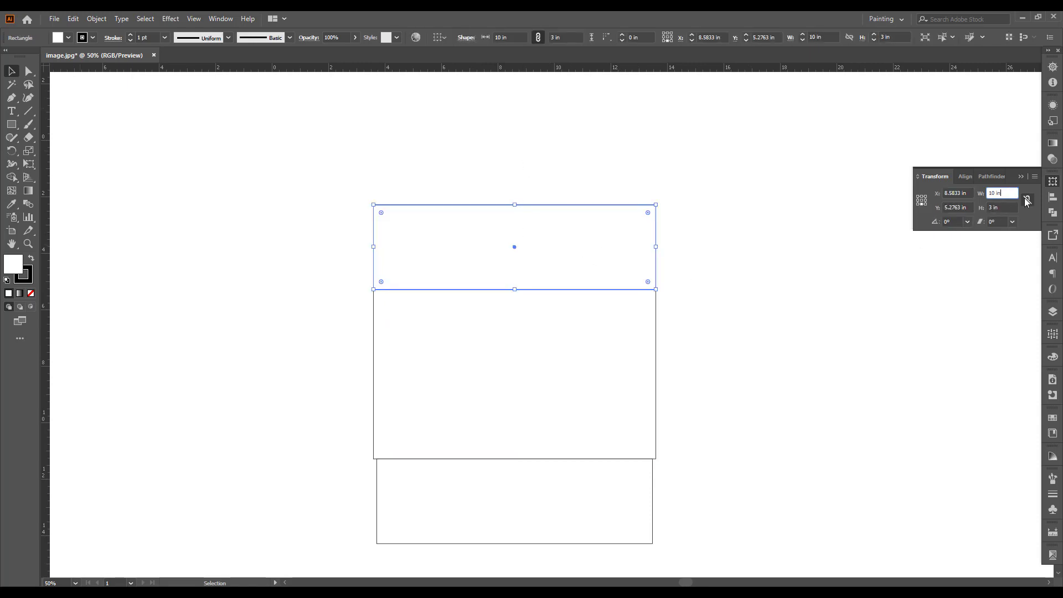
{"action": "type", "text": "-4"}
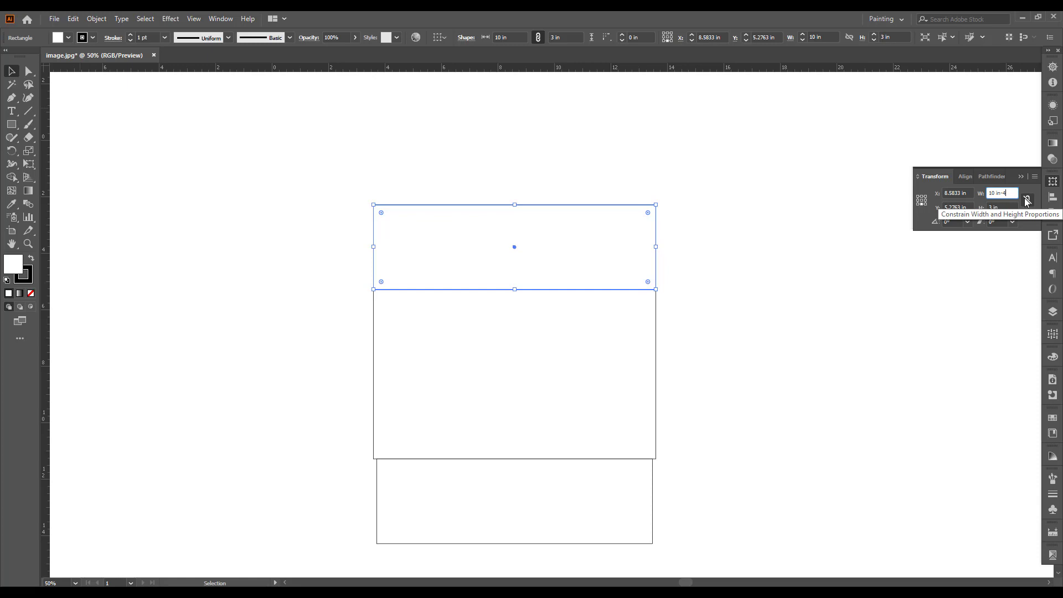
{"action": "key", "text": "Return"}
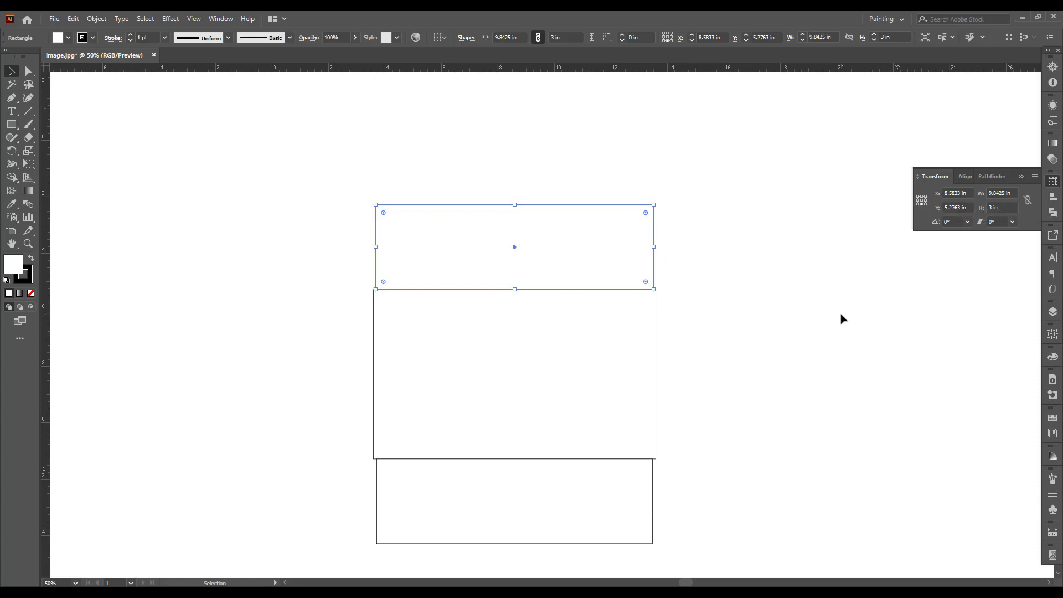
{"action": "left_click", "coordinate": [841, 318]}
{"action": "left_click", "coordinate": [538, 401]}
{"action": "key", "text": "ctrl+minus"}
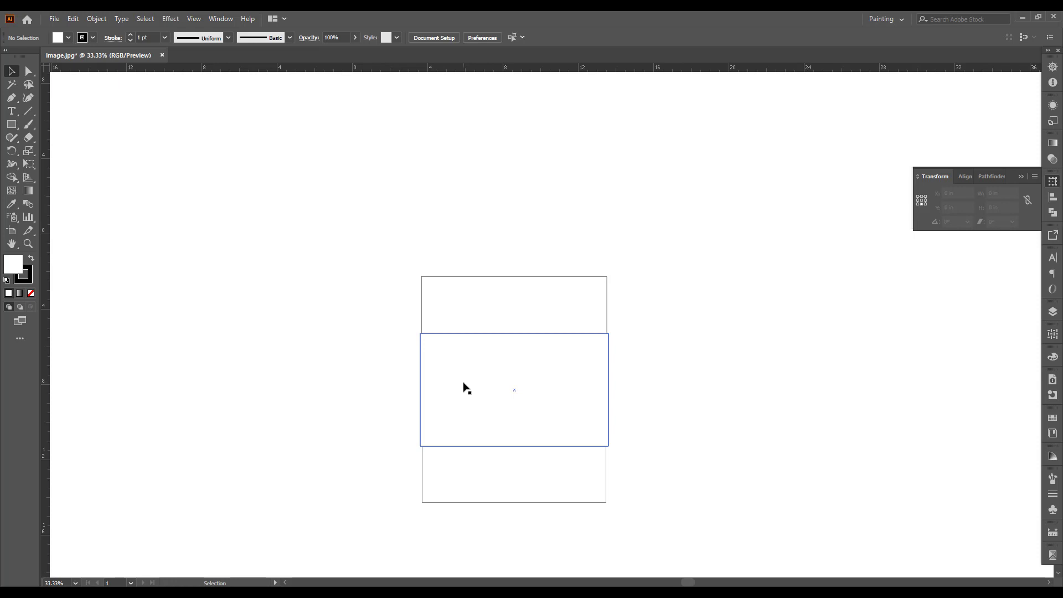
- Move the 10 × 6 in panel straight up above the top strip
{"action": "scroll", "coordinate": [444, 347], "scroll_direction": "up", "scroll_amount": 1}
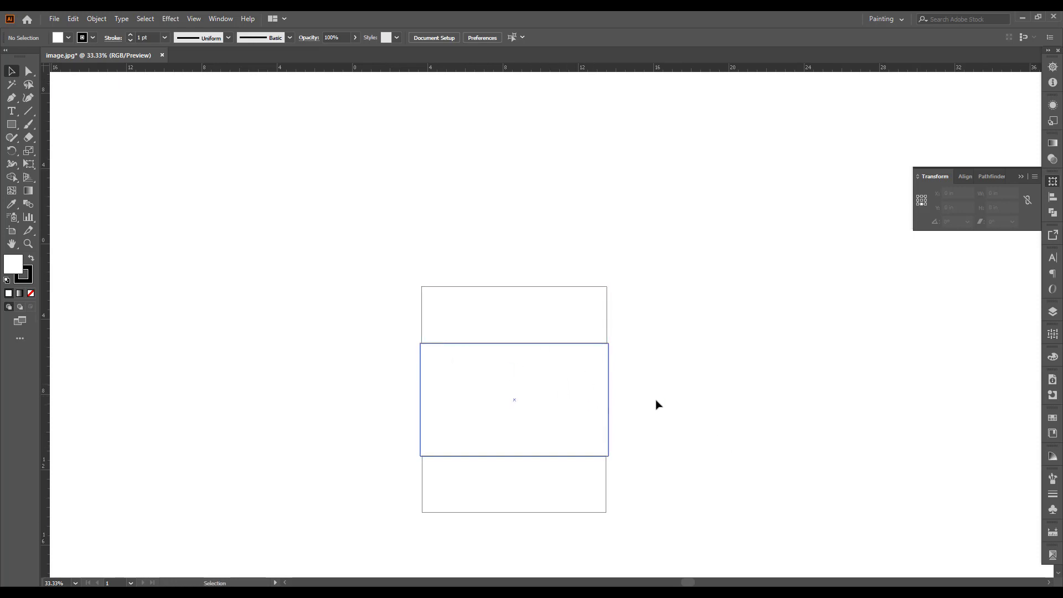
{"action": "scroll", "coordinate": [664, 421], "scroll_direction": "up", "scroll_amount": 4}
{"action": "left_click_drag", "start_coordinate": [505, 456], "coordinate": [518, 290]}
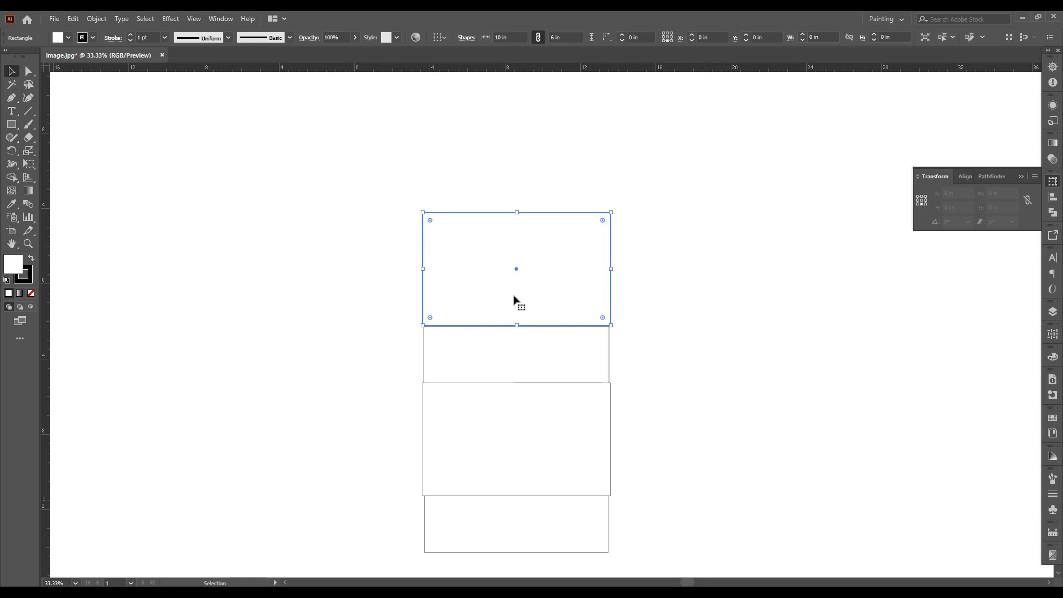
{"action": "left_click", "coordinate": [743, 377]}
- Zoom to 100% and nudge the upper panel down to close the gap
{"action": "key", "text": "ctrl+1"}
{"action": "scroll", "coordinate": [611, 346], "scroll_direction": "up", "scroll_amount": 2}
{"action": "left_click_drag", "start_coordinate": [551, 202], "coordinate": [550, 208]}
{"action": "scroll", "coordinate": [610, 285], "scroll_direction": "down", "scroll_amount": 1}
{"action": "scroll", "coordinate": [667, 354], "scroll_direction": "down", "scroll_amount": 1}
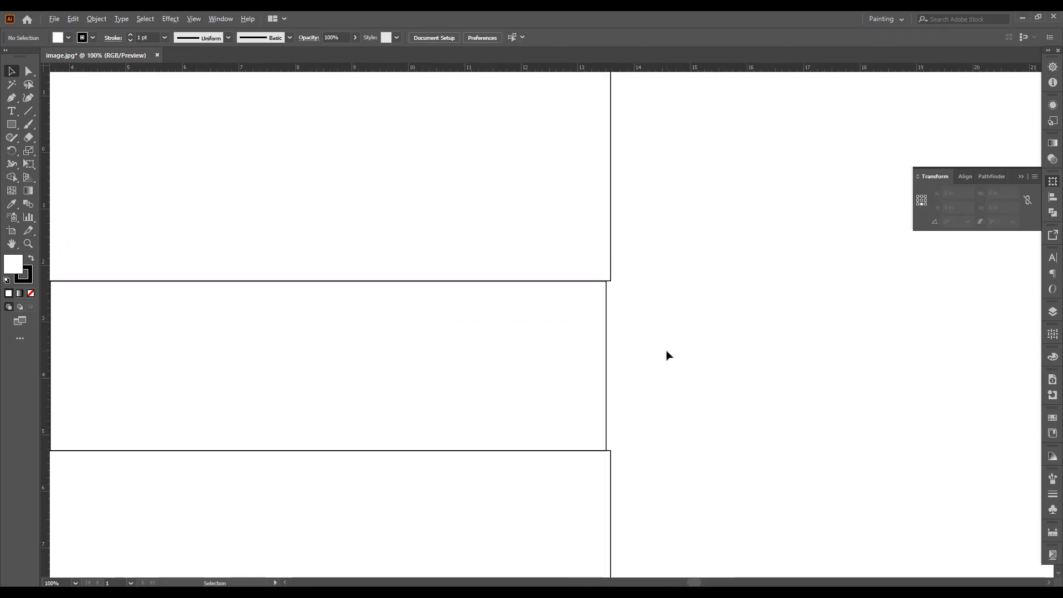
{"action": "scroll", "coordinate": [676, 380], "scroll_direction": "down", "scroll_amount": 3}
{"action": "scroll", "coordinate": [645, 349], "scroll_direction": "up", "scroll_amount": 1}
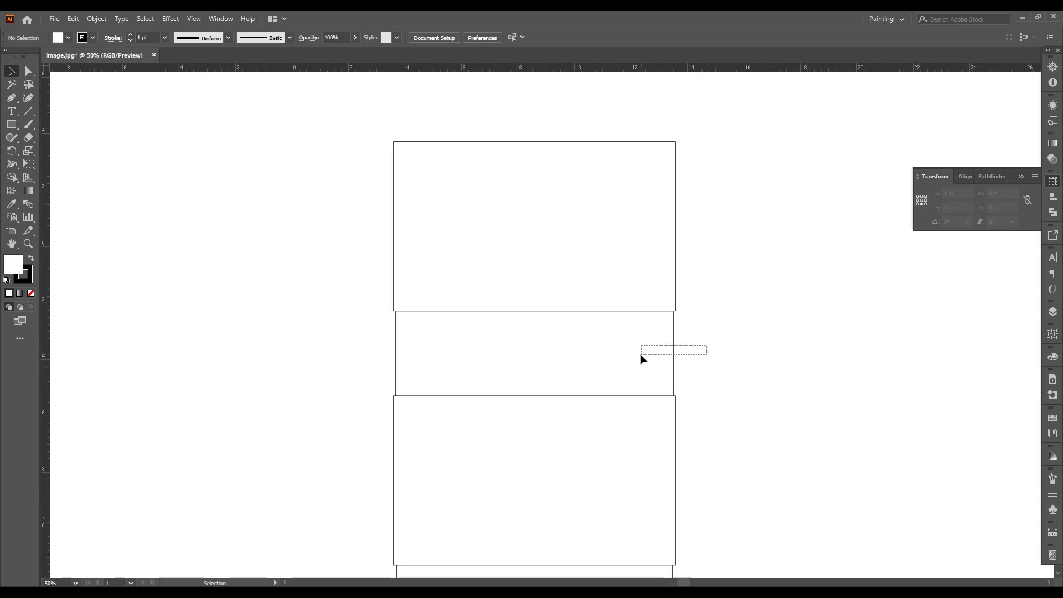
- Drag the top 10 × 6 in panel so it sits centred and flush on the 3 in strip
{"action": "left_click", "coordinate": [573, 328]}
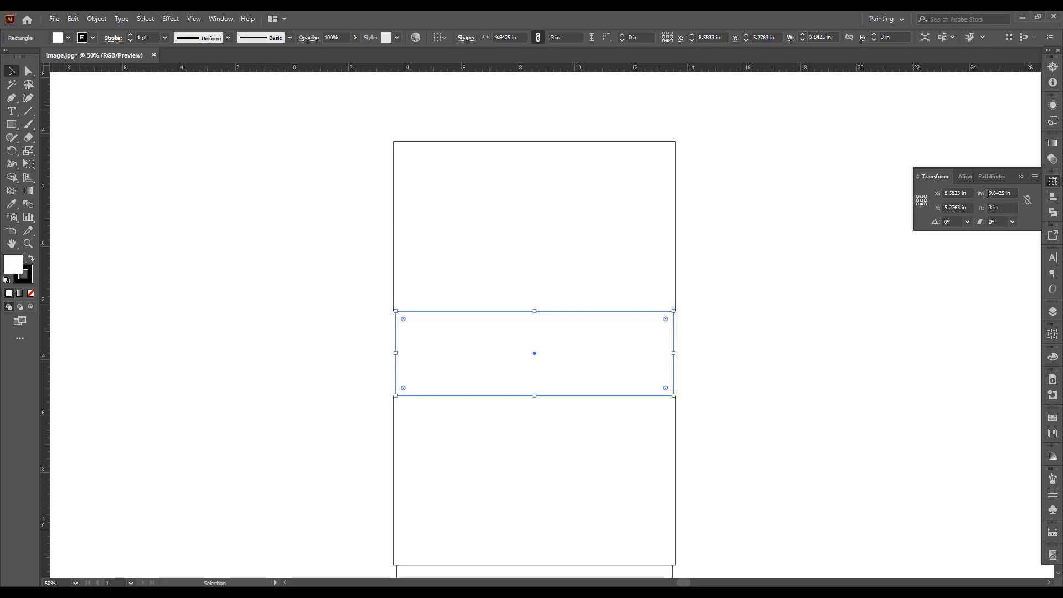
{"action": "left_click_drag", "start_coordinate": [773, 418], "coordinate": [775, 431]}
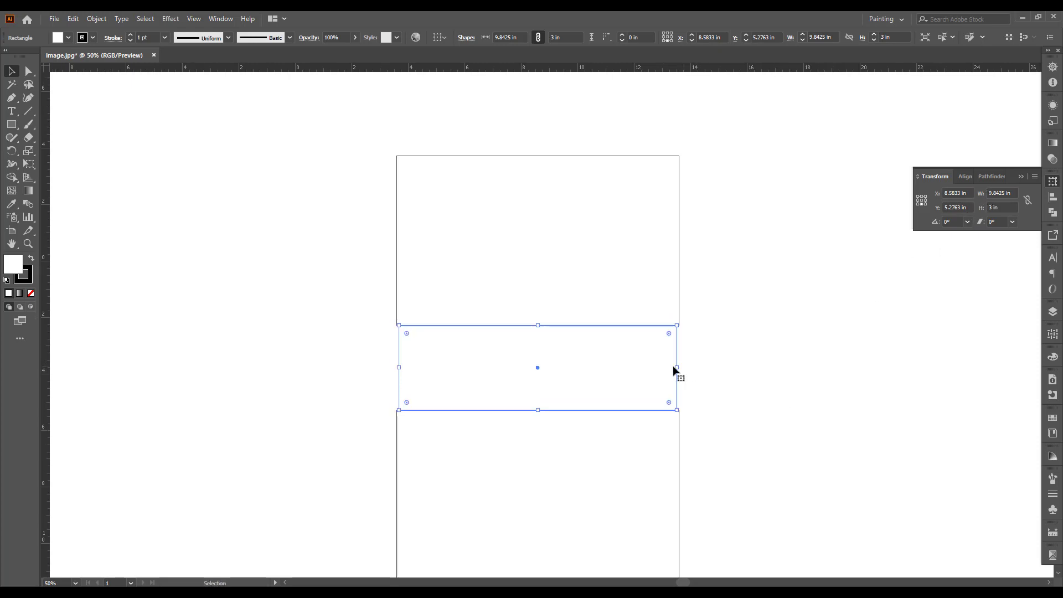
{"action": "left_click", "coordinate": [709, 294]}
{"action": "left_click_drag", "start_coordinate": [631, 275], "coordinate": [598, 285]}
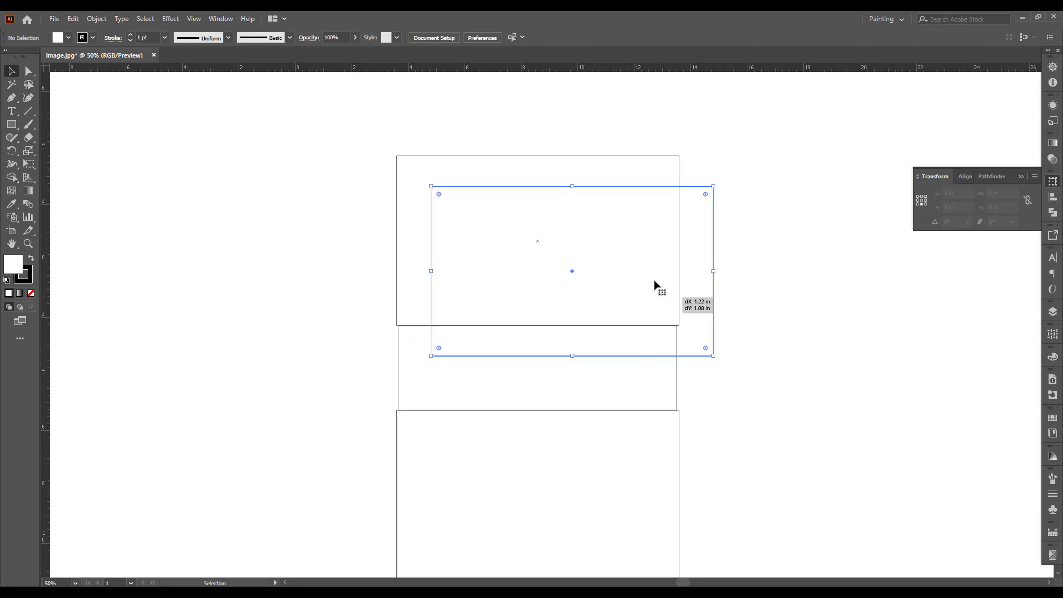
{"action": "scroll", "coordinate": [610, 272], "scroll_direction": "down", "scroll_amount": 1}
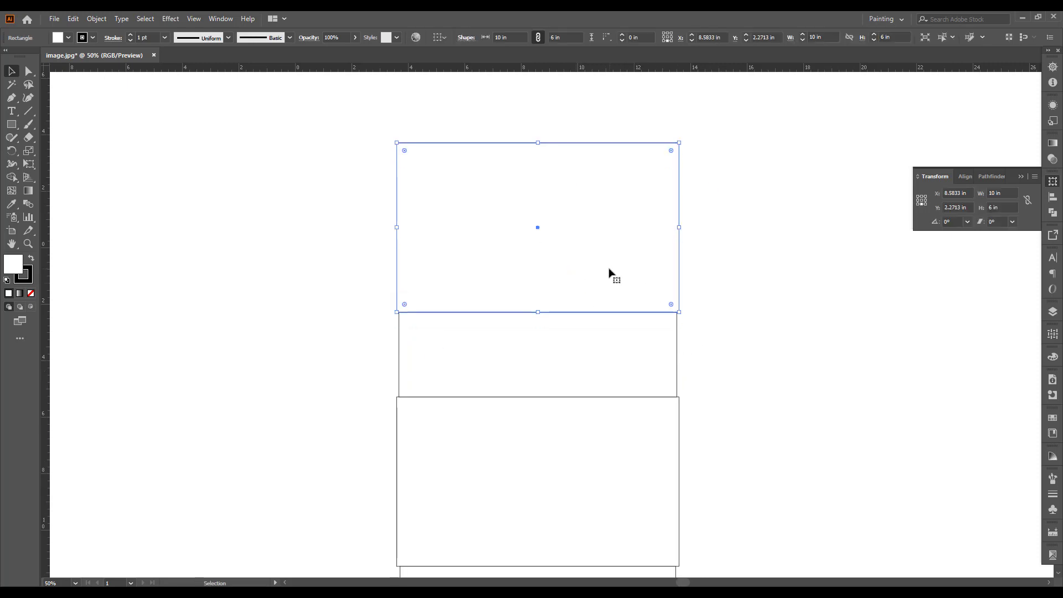
{"action": "scroll", "coordinate": [609, 269], "scroll_direction": "down", "scroll_amount": 1, "text": "alt"}
{"action": "scroll", "coordinate": [616, 268], "scroll_direction": "up", "scroll_amount": 3, "text": "alt"}
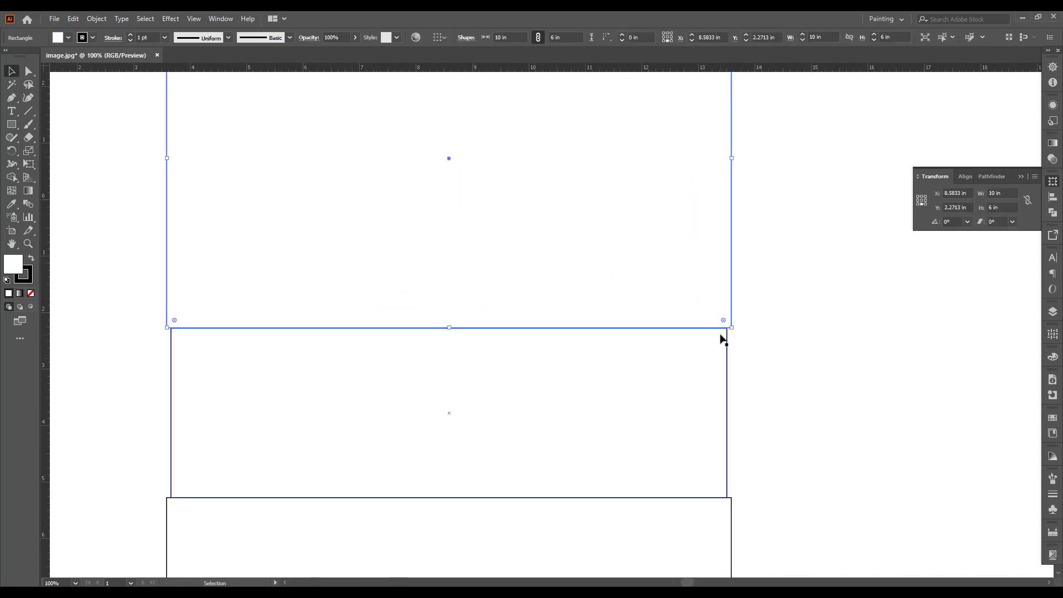
- Set the top 6 in panel's width to 9.8425 in, matching the strip below
{"action": "left_click", "coordinate": [1007, 193]}
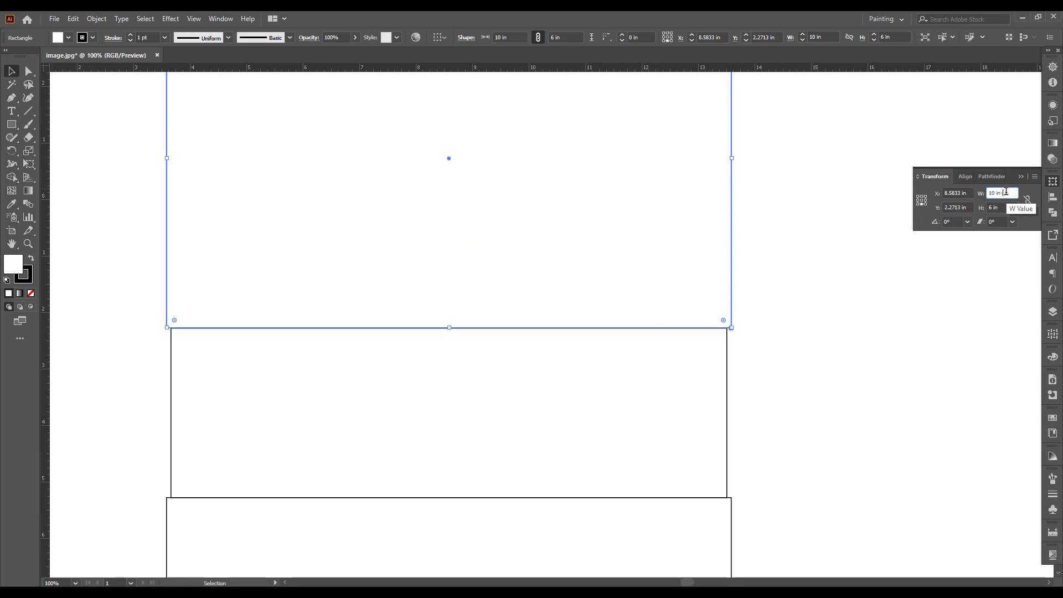
{"action": "type", "text": "-"}
{"action": "key", "text": "Return"}
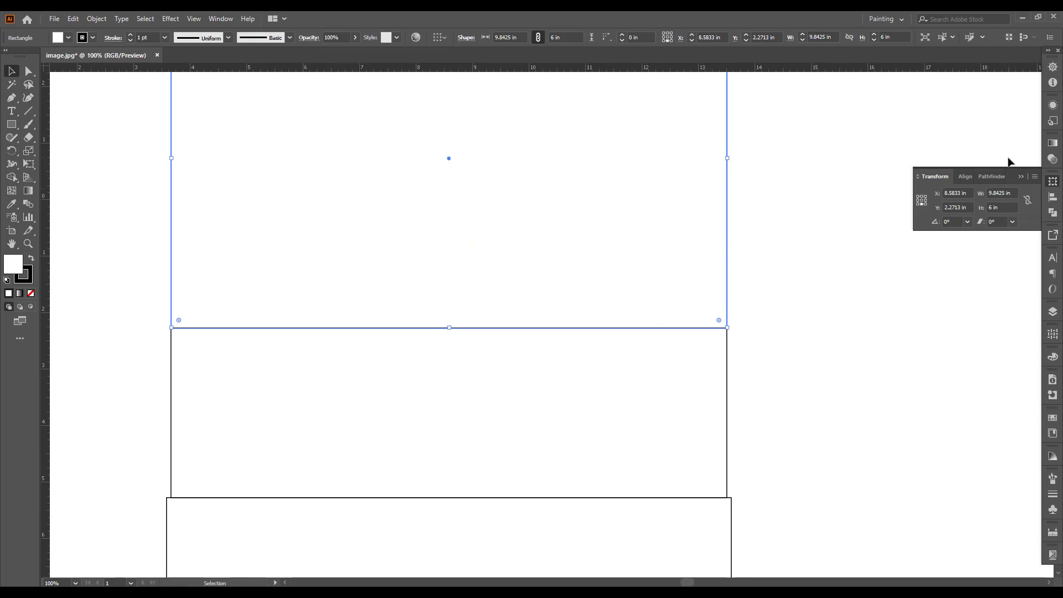
{"action": "left_click", "coordinate": [830, 354]}
{"action": "left_click", "coordinate": [648, 399]}
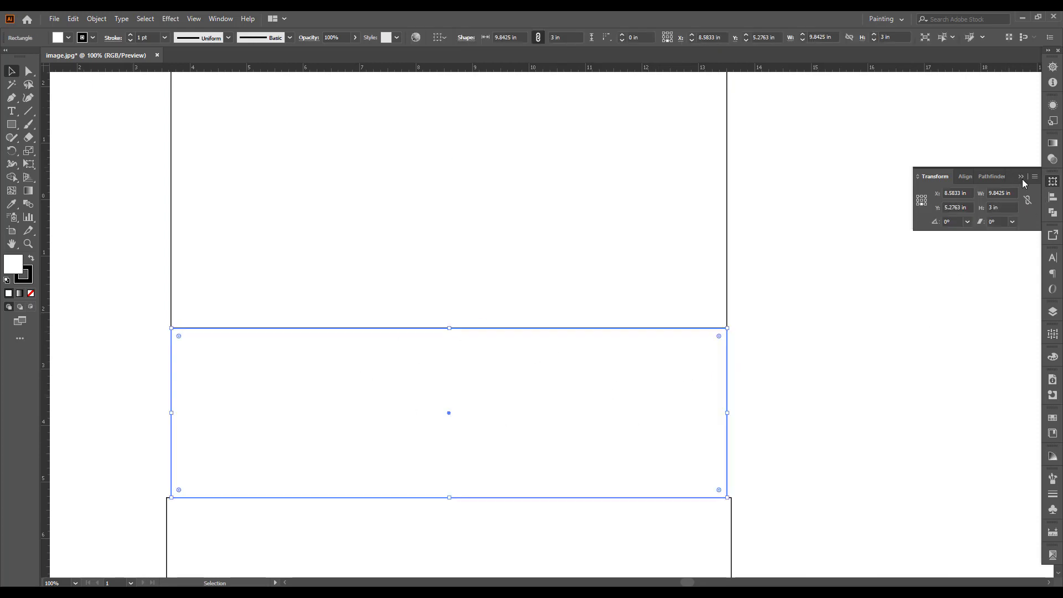
{"action": "scroll", "coordinate": [734, 431], "scroll_direction": "up", "scroll_amount": 1}
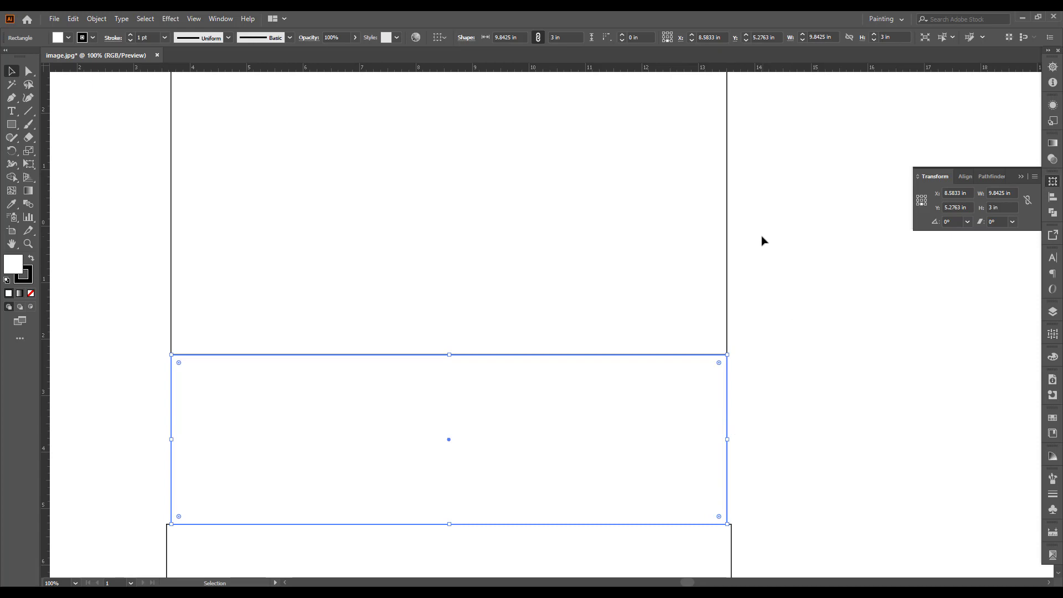
- Reduce the top panel's width by 6 mm to about 9.6063 in, then deselect
{"action": "left_click", "coordinate": [684, 266]}
{"action": "scroll", "coordinate": [669, 268], "scroll_direction": "up", "scroll_amount": 2}
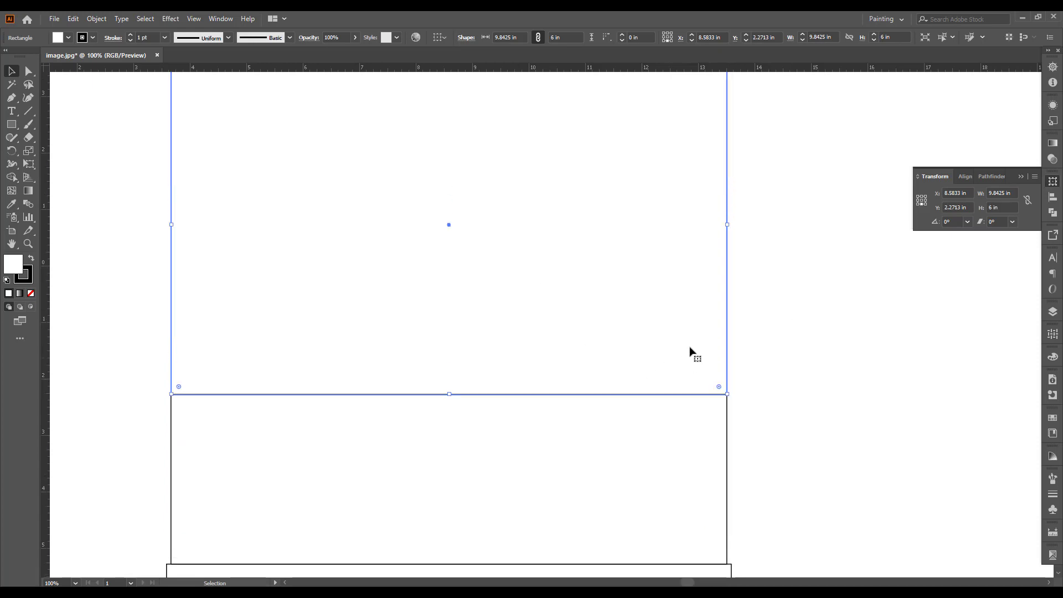
{"action": "scroll", "coordinate": [686, 349], "scroll_direction": "up", "scroll_amount": 2}
{"action": "scroll", "coordinate": [678, 332], "scroll_direction": "down", "scroll_amount": 1}
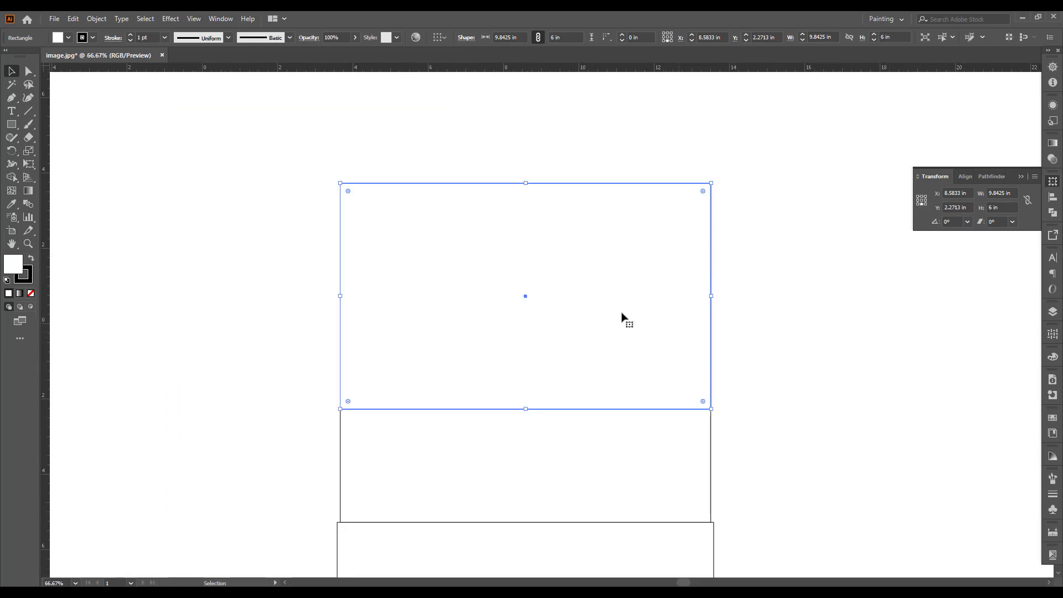
{"action": "scroll", "coordinate": [638, 334], "scroll_direction": "down", "scroll_amount": 1}
{"action": "scroll", "coordinate": [637, 334], "scroll_direction": "down", "scroll_amount": 1}
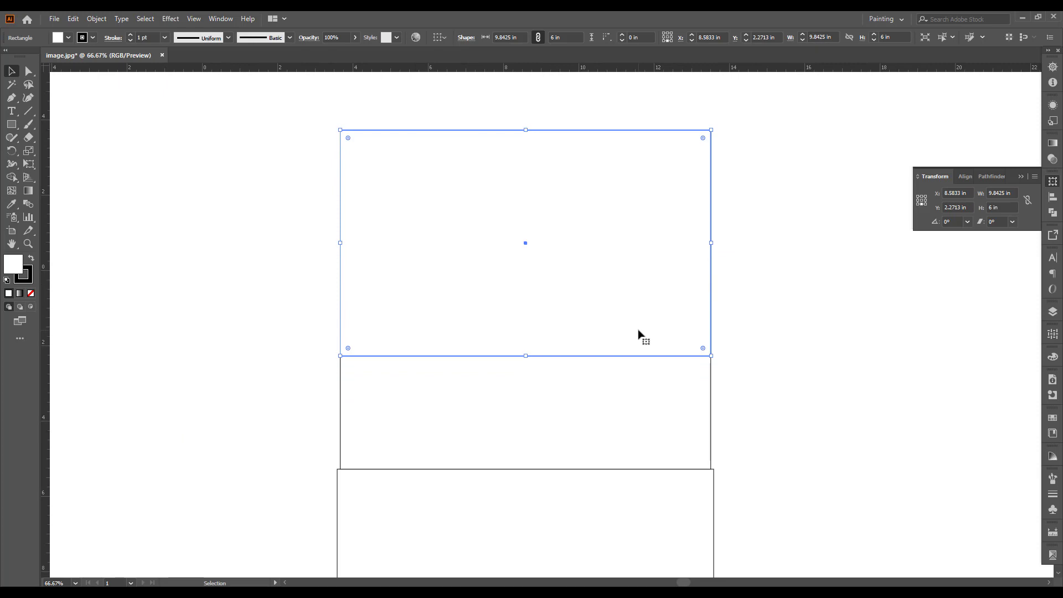
{"action": "left_click_drag", "start_coordinate": [745, 245], "coordinate": [645, 296]}
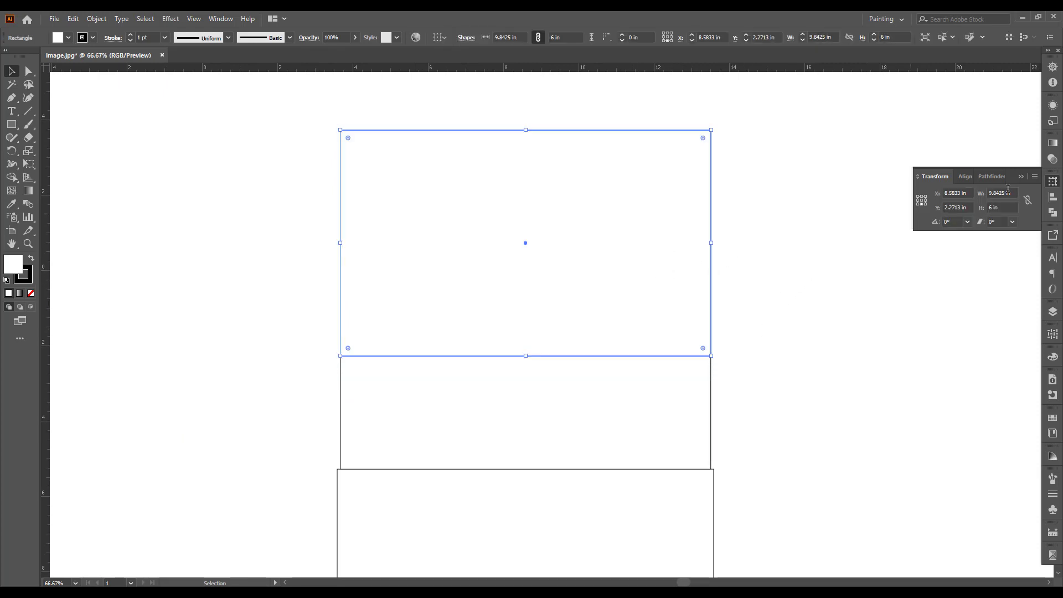
{"action": "left_click", "coordinate": [1012, 190]}
{"action": "key", "text": "Return"}
{"action": "left_click", "coordinate": [782, 344]}
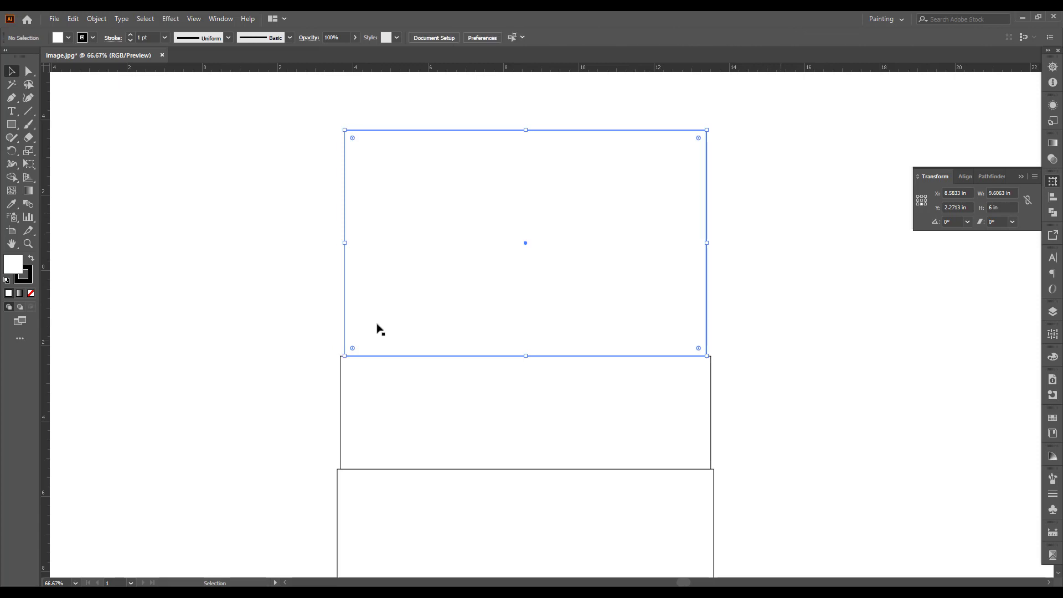
{"action": "scroll", "coordinate": [377, 327], "scroll_direction": "down", "scroll_amount": 1, "text": "alt"}
- Alt-drag a copy of the 9.8425 × 3 in panel straight up above the top 6 in panel
{"action": "scroll", "coordinate": [662, 268], "scroll_direction": "down", "scroll_amount": 1}
{"action": "scroll", "coordinate": [596, 289], "scroll_direction": "down", "scroll_amount": 1}
{"action": "scroll", "coordinate": [596, 302], "scroll_direction": "down", "scroll_amount": 1}
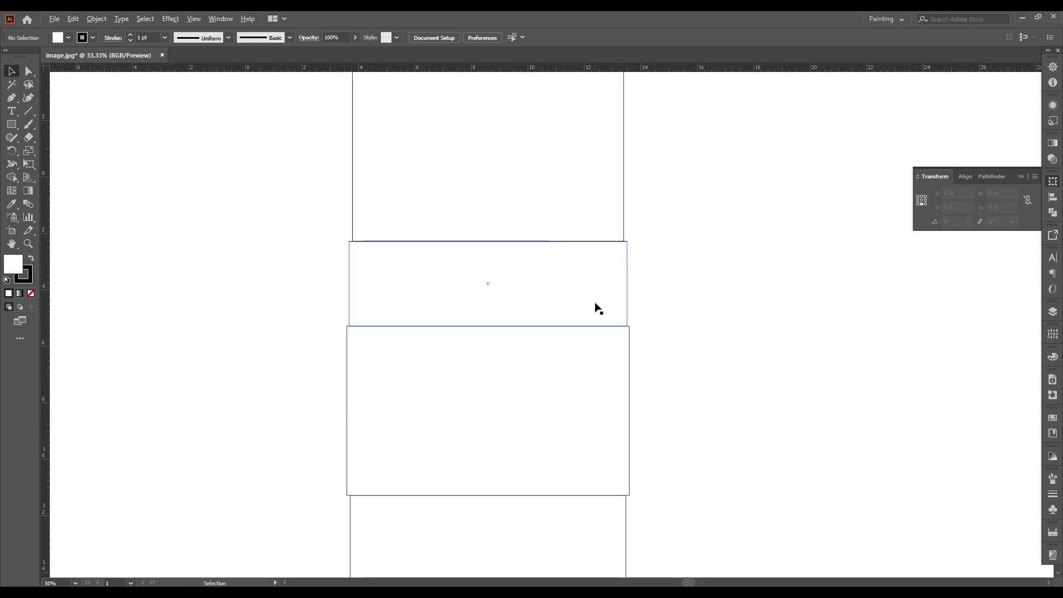
{"action": "scroll", "coordinate": [683, 365], "scroll_direction": "down", "scroll_amount": 1, "text": "alt"}
{"action": "scroll", "coordinate": [583, 294], "scroll_direction": "up", "scroll_amount": 1}
{"action": "scroll", "coordinate": [614, 361], "scroll_direction": "up", "scroll_amount": 1}
{"action": "scroll", "coordinate": [609, 388], "scroll_direction": "up", "scroll_amount": 1}
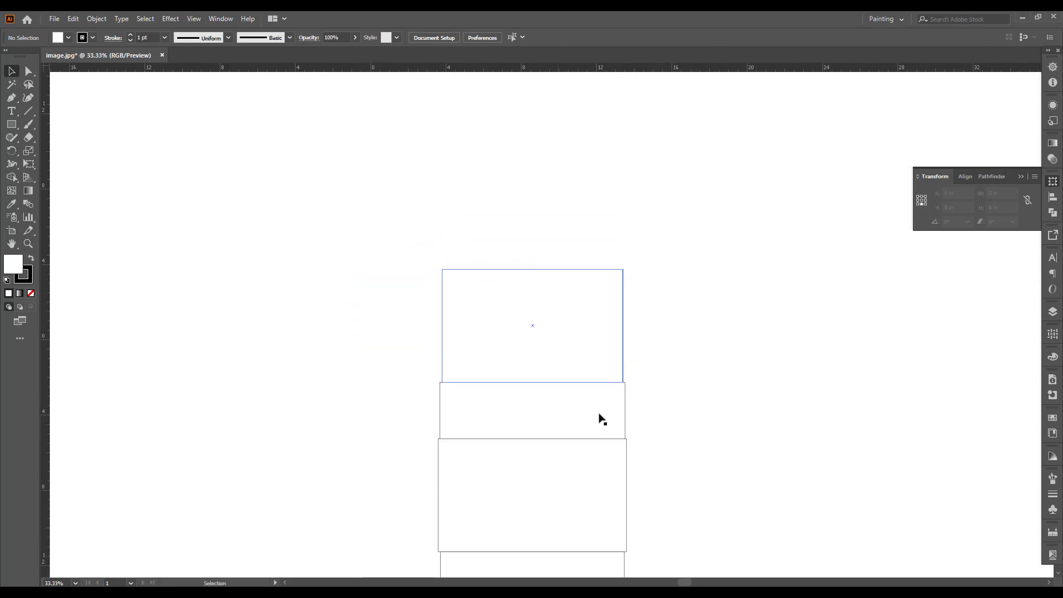
{"action": "scroll", "coordinate": [620, 407], "scroll_direction": "down", "scroll_amount": 2}
{"action": "scroll", "coordinate": [653, 376], "scroll_direction": "up", "scroll_amount": 1}
{"action": "scroll", "coordinate": [659, 410], "scroll_direction": "up", "scroll_amount": 2}
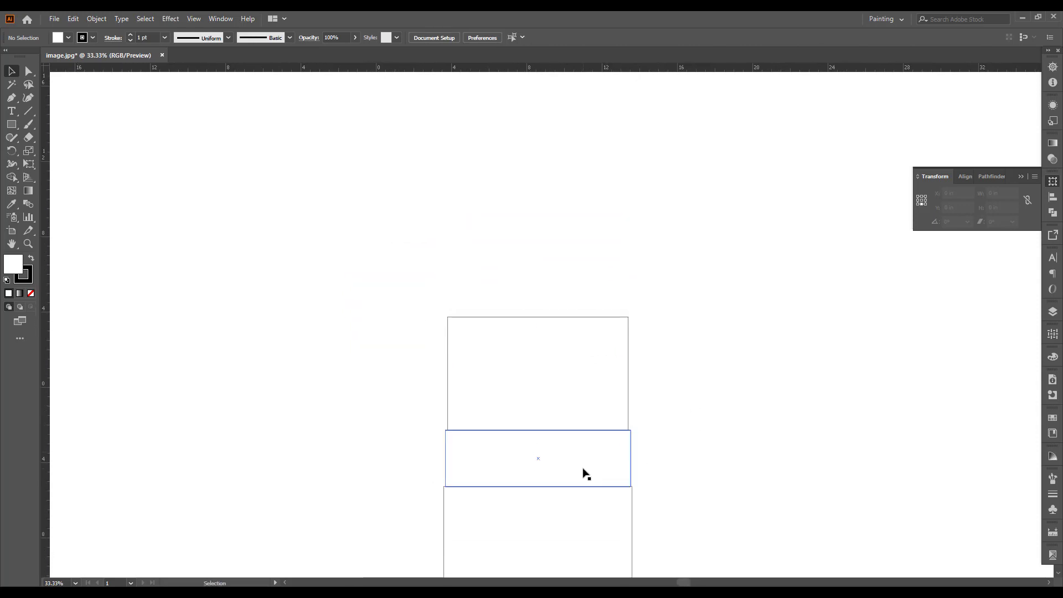
{"action": "left_click_drag", "start_coordinate": [579, 481], "coordinate": [576, 311]}
{"action": "key", "text": "ctrl+plus"}
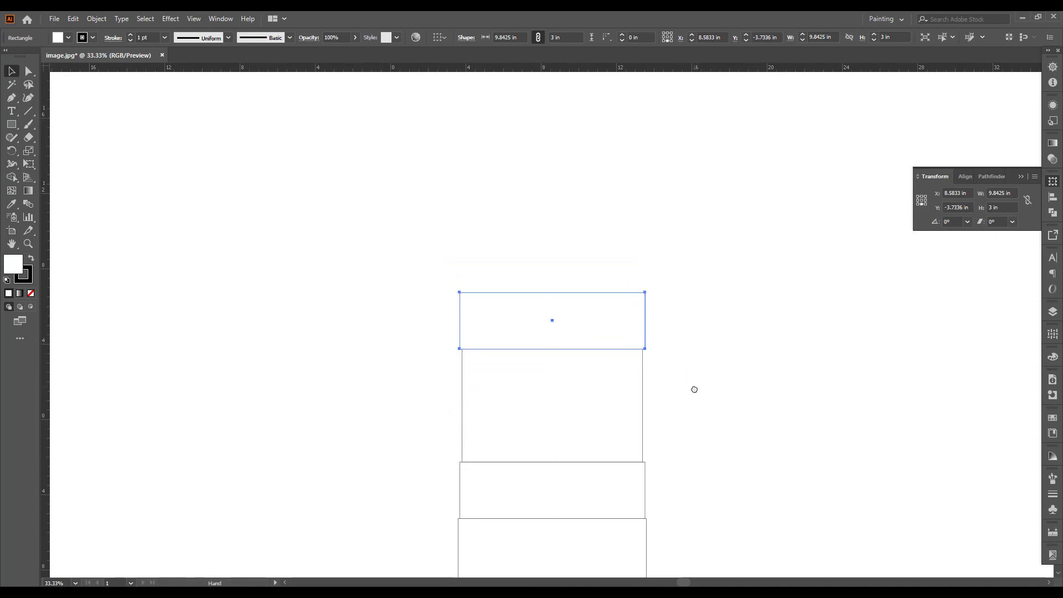
- Marquee-select the newly placed 3 in copy at the top of the stack
{"action": "left_click", "coordinate": [693, 388]}
{"action": "scroll", "coordinate": [583, 348], "scroll_direction": "up", "scroll_amount": 2}
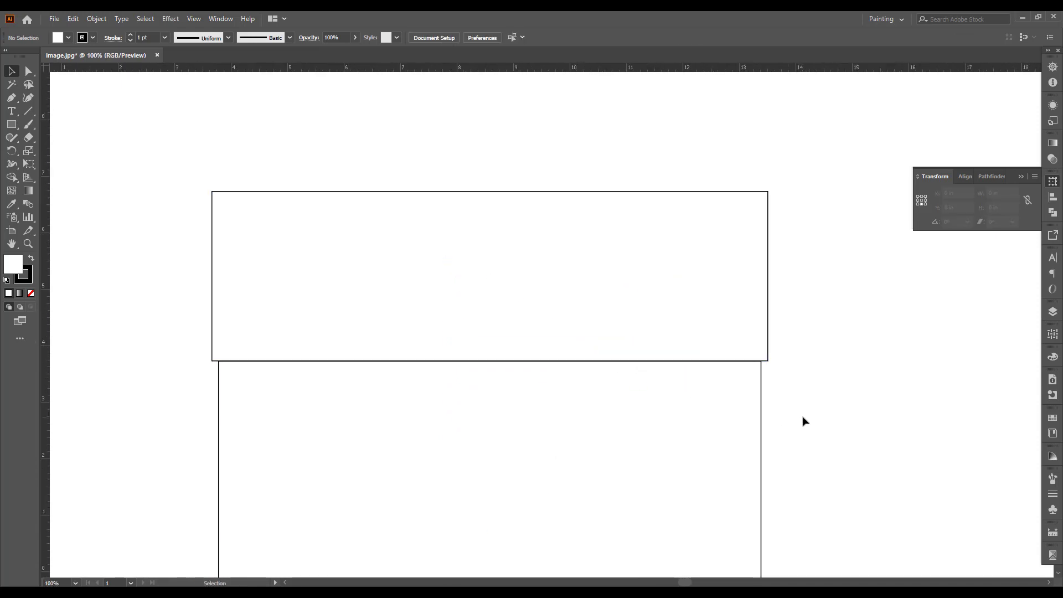
{"action": "left_click_drag", "start_coordinate": [792, 282], "coordinate": [754, 306]}
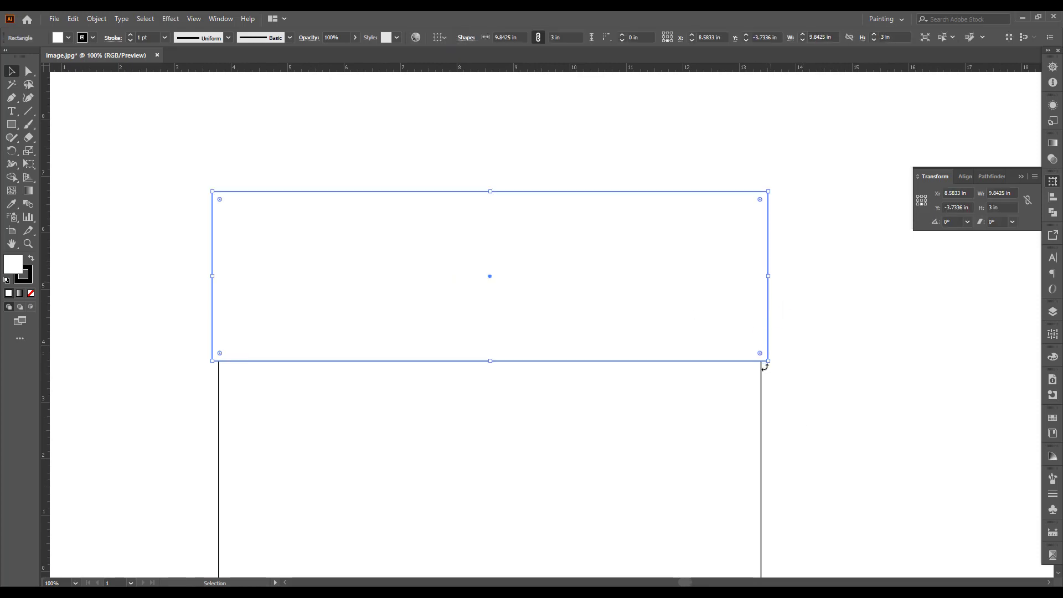
{"action": "scroll", "coordinate": [664, 388], "scroll_direction": "down", "scroll_amount": 2}
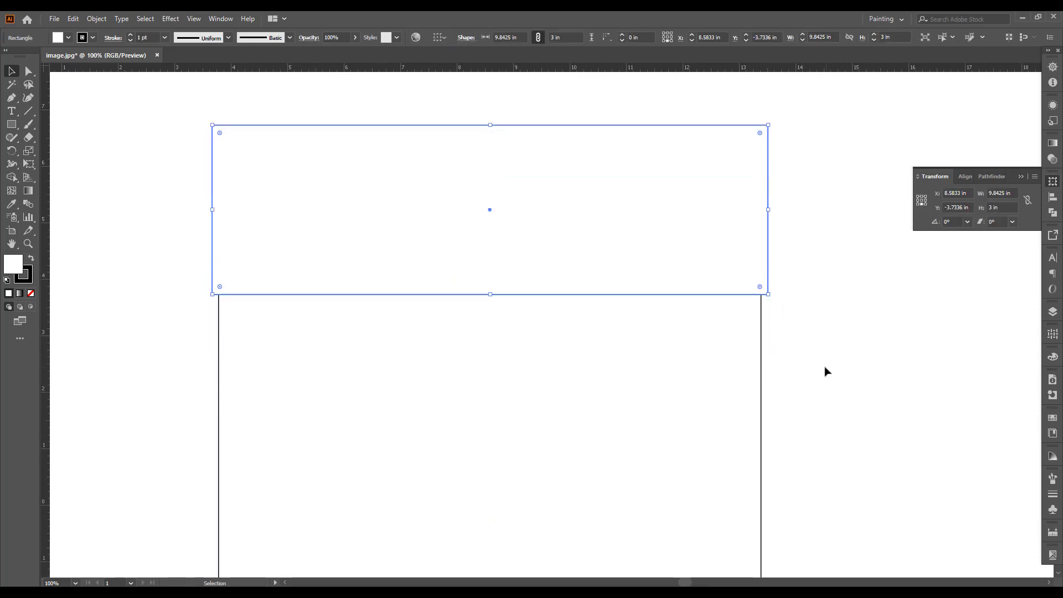
- Select the 6 in panel to check its width
{"action": "left_click", "coordinate": [714, 445]}
{"action": "scroll", "coordinate": [631, 432], "scroll_direction": "down", "scroll_amount": 2}
{"action": "scroll", "coordinate": [702, 351], "scroll_direction": "down", "scroll_amount": 1}
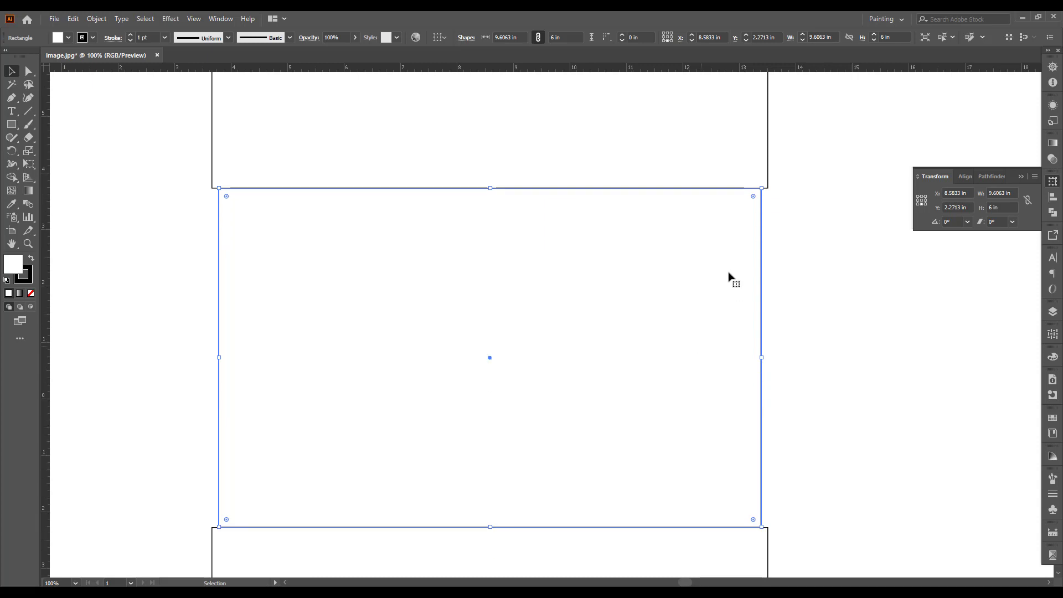
{"action": "scroll", "coordinate": [662, 363], "scroll_direction": "up", "scroll_amount": 1}
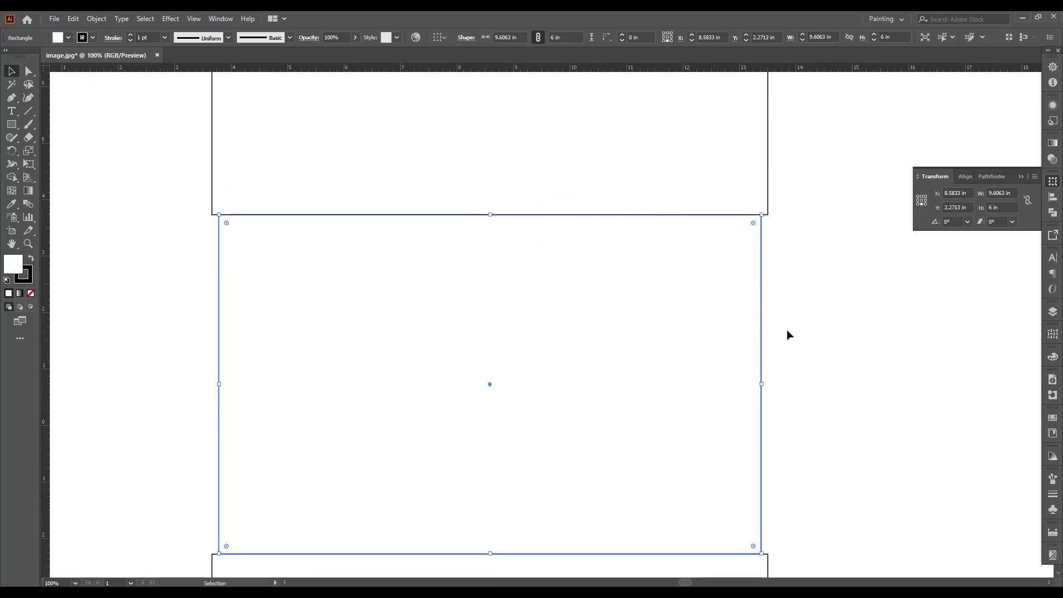
{"action": "left_click_drag", "start_coordinate": [803, 271], "coordinate": [680, 332]}
{"action": "scroll", "coordinate": [676, 333], "scroll_direction": "up", "scroll_amount": 1}
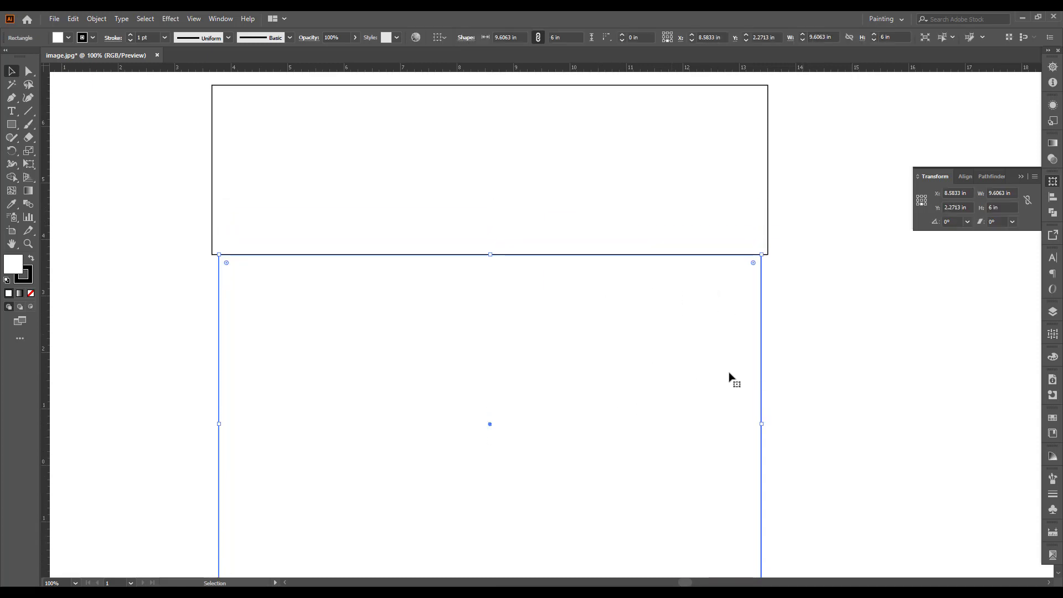
{"action": "scroll", "coordinate": [729, 376], "scroll_direction": "up", "scroll_amount": 2}
{"action": "left_click", "coordinate": [804, 330]}
- Drag the top 3 in panel's edge to narrow it to match the panel below
{"action": "left_click", "coordinate": [736, 242]}
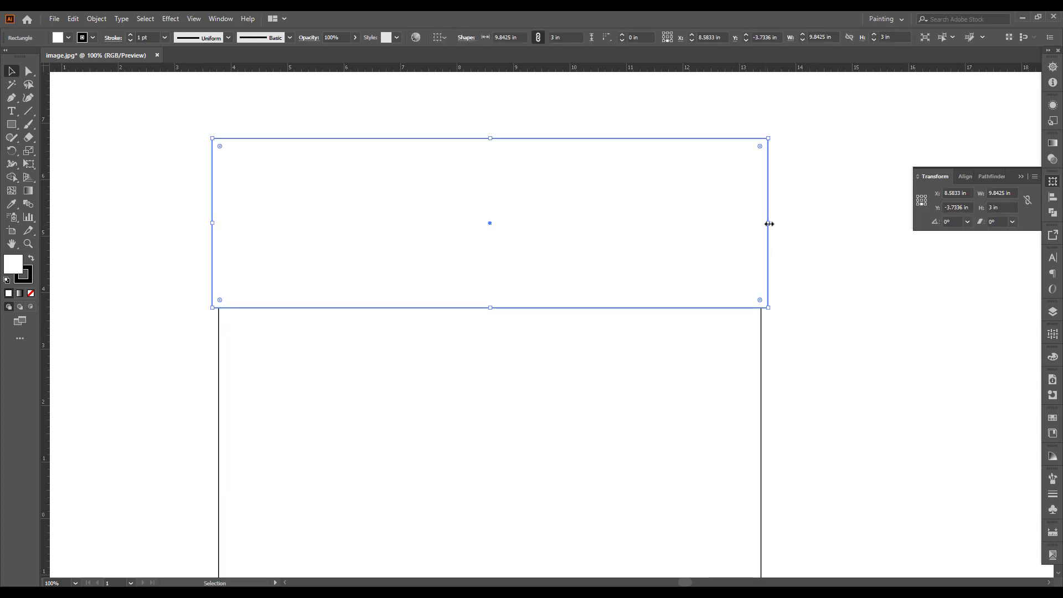
{"action": "left_click_drag", "start_coordinate": [769, 224], "coordinate": [774, 252]}
{"action": "left_click", "coordinate": [788, 337]}
{"action": "left_click", "coordinate": [593, 305]}
{"action": "scroll", "coordinate": [664, 260], "scroll_direction": "down", "scroll_amount": 1}
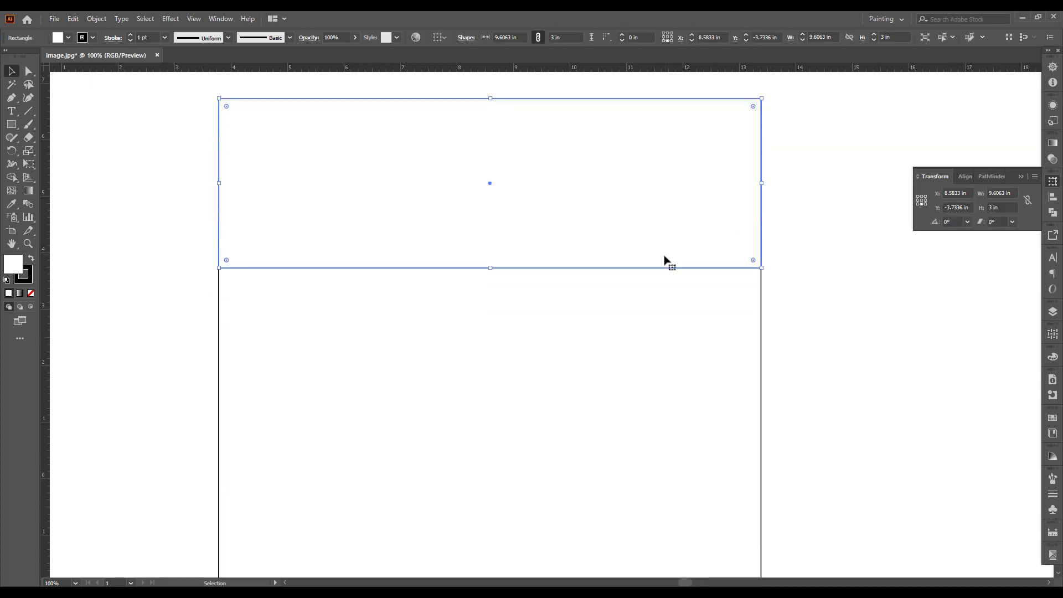
{"action": "scroll", "coordinate": [782, 397], "scroll_direction": "up", "scroll_amount": 1}
{"action": "left_click", "coordinate": [799, 361]}
{"action": "mouse_move", "coordinate": [803, 357]}
{"action": "left_mouse_down"}
{"action": "mouse_move", "coordinate": [716, 408]}
{"action": "mouse_move", "coordinate": [739, 368]}
{"action": "left_mouse_up"}
{"action": "scroll", "coordinate": [739, 368], "scroll_direction": "down", "scroll_amount": 1}
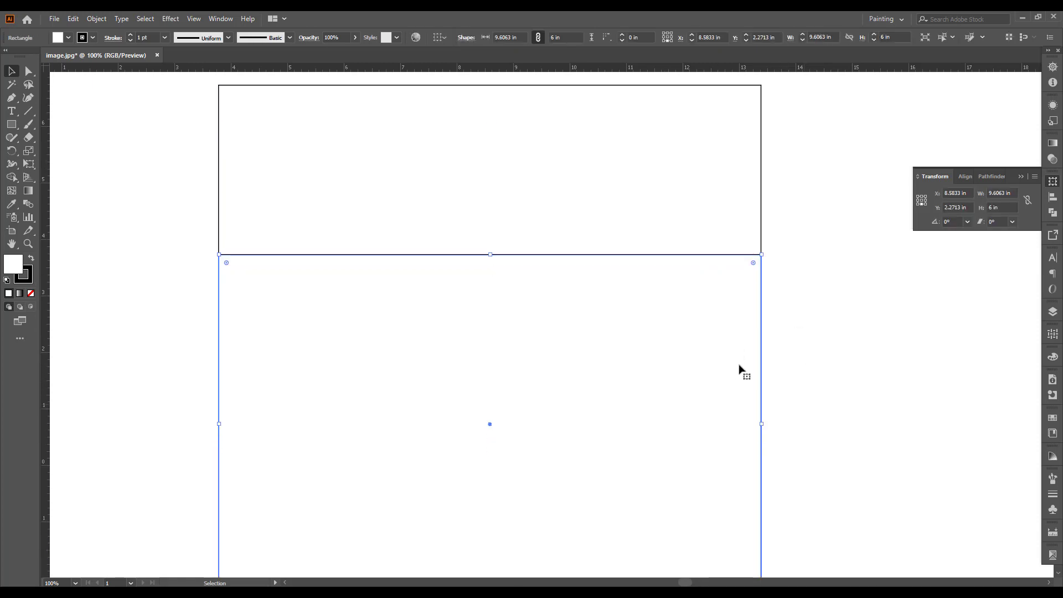
{"action": "scroll", "coordinate": [775, 277], "scroll_direction": "up", "scroll_amount": 1}
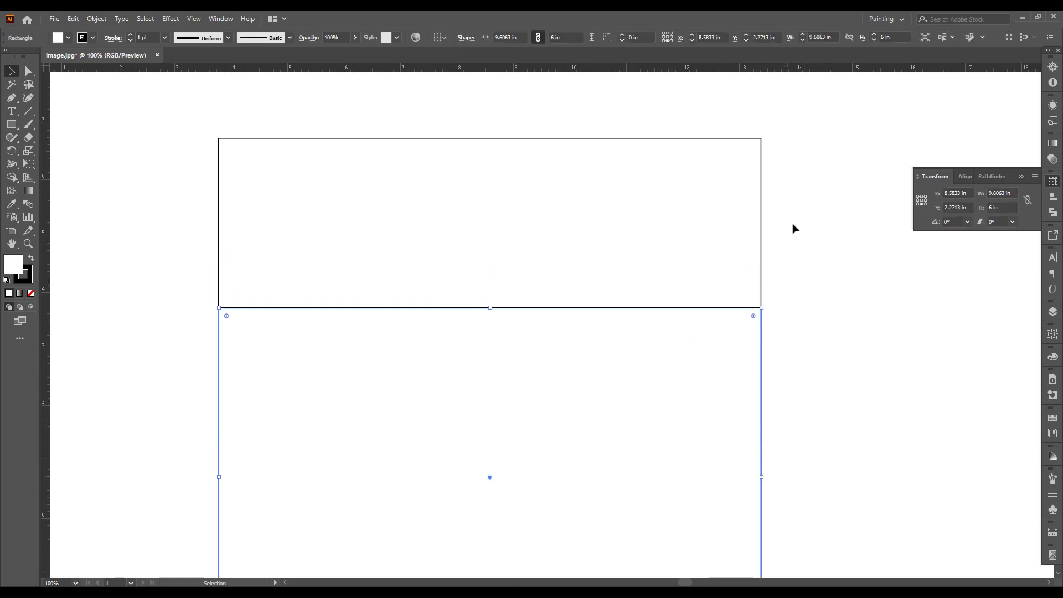
{"action": "left_click_drag", "start_coordinate": [793, 202], "coordinate": [740, 230]}
{"action": "scroll", "coordinate": [716, 184], "scroll_direction": "up", "scroll_amount": 1}
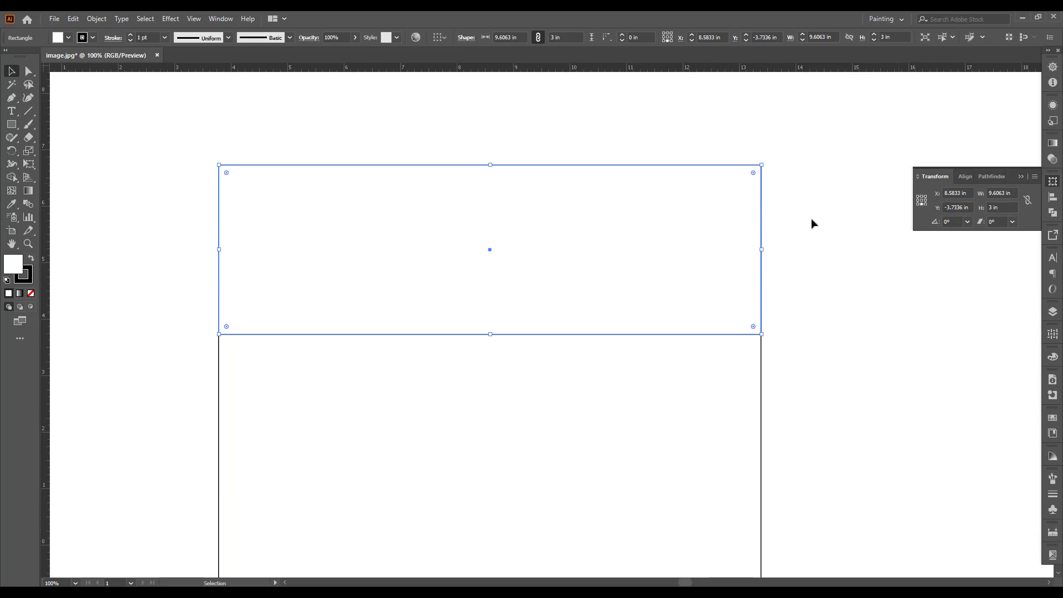
- Compare with the 6 in panel, then widen the top panel by 10 mm to 10 in
{"action": "left_click", "coordinate": [789, 215]}
{"action": "left_click", "coordinate": [711, 239]}
{"action": "scroll", "coordinate": [708, 242], "scroll_direction": "down", "scroll_amount": 2}
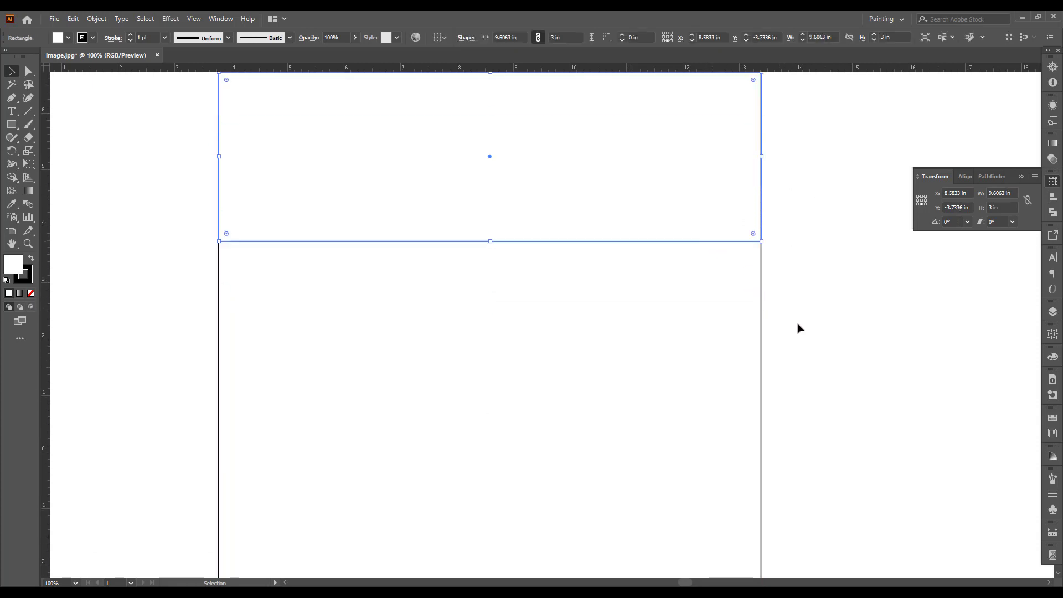
{"action": "left_click", "coordinate": [775, 306]}
{"action": "left_click", "coordinate": [710, 339]}
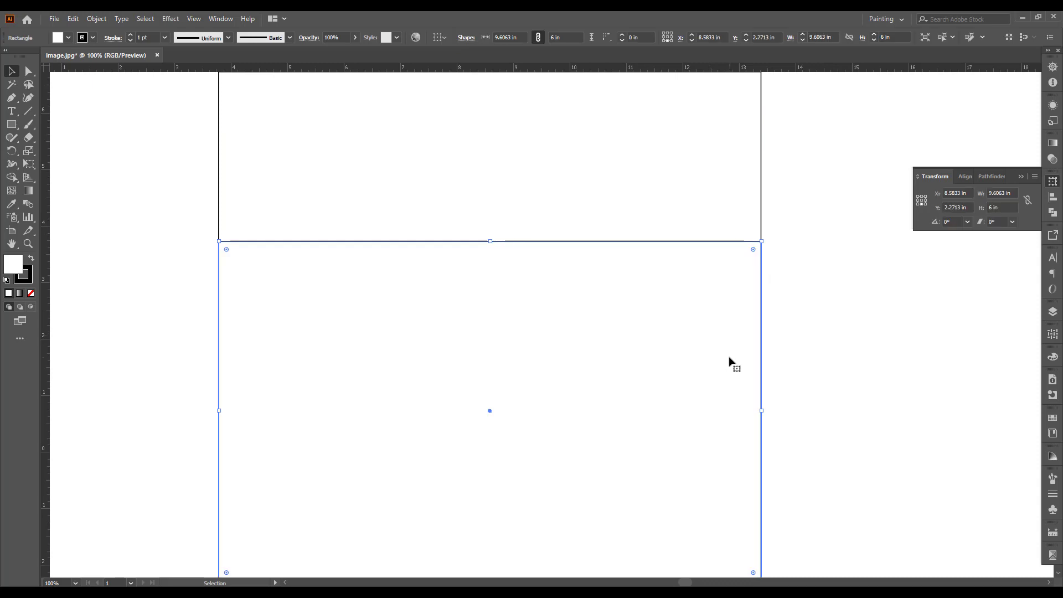
{"action": "scroll", "coordinate": [690, 423], "scroll_direction": "up", "scroll_amount": 2}
{"action": "scroll", "coordinate": [764, 358], "scroll_direction": "up", "scroll_amount": 2}
{"action": "left_click", "coordinate": [806, 254]}
{"action": "left_click", "coordinate": [722, 243]}
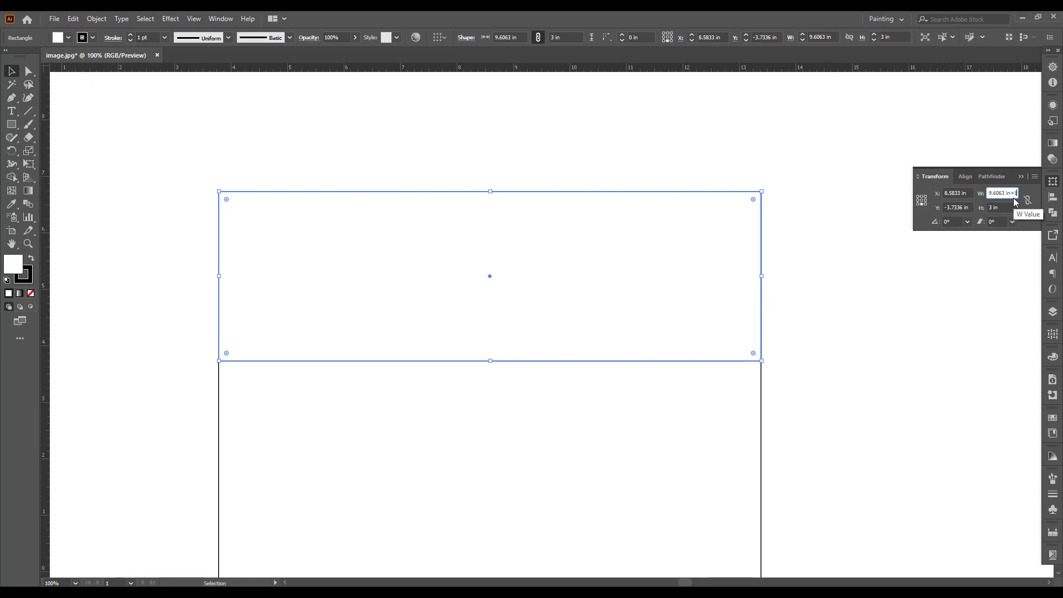
{"action": "key", "text": "Return"}
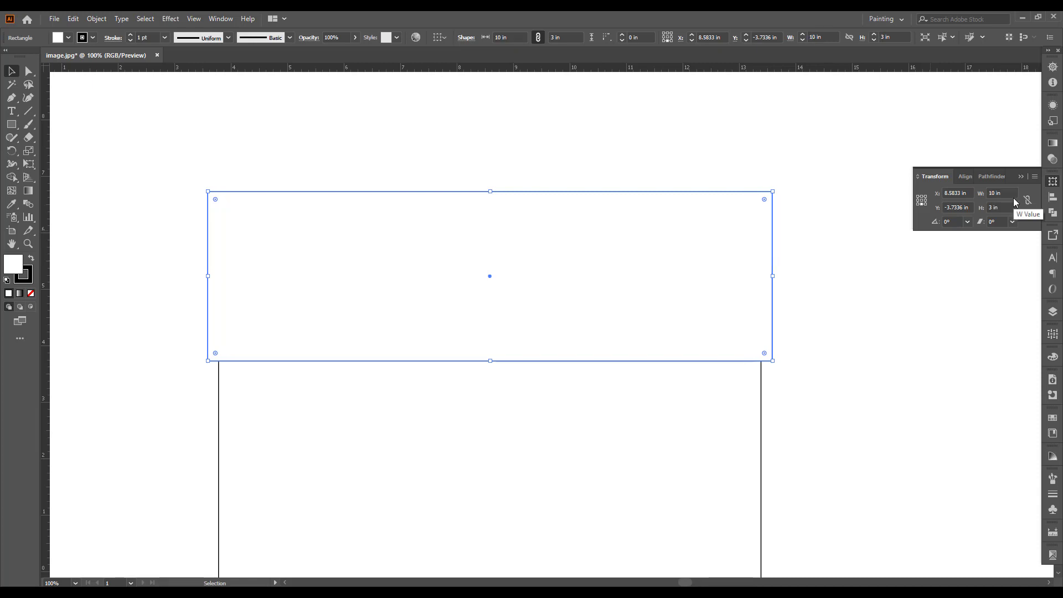
- Clear the selection and pan around the panel stack after resizing
{"action": "scroll", "coordinate": [781, 214], "scroll_direction": "down", "scroll_amount": 3}
{"action": "scroll", "coordinate": [720, 305], "scroll_direction": "down", "scroll_amount": 1}
{"action": "left_click", "coordinate": [747, 349]}
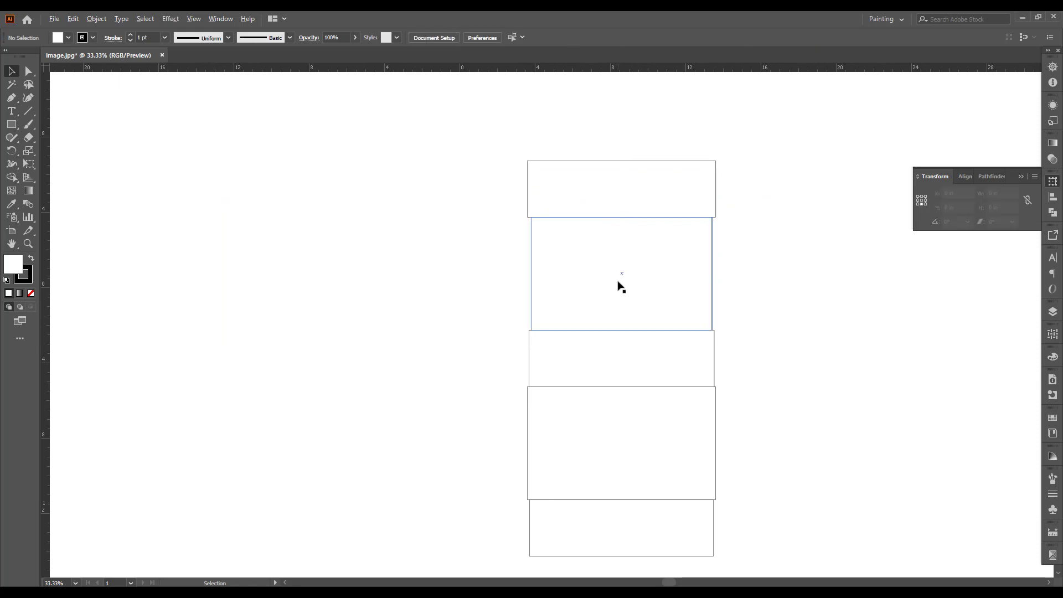
{"action": "scroll", "coordinate": [617, 285], "scroll_direction": "down", "scroll_amount": 1}
{"action": "scroll", "coordinate": [719, 442], "scroll_direction": "up", "scroll_amount": 1}
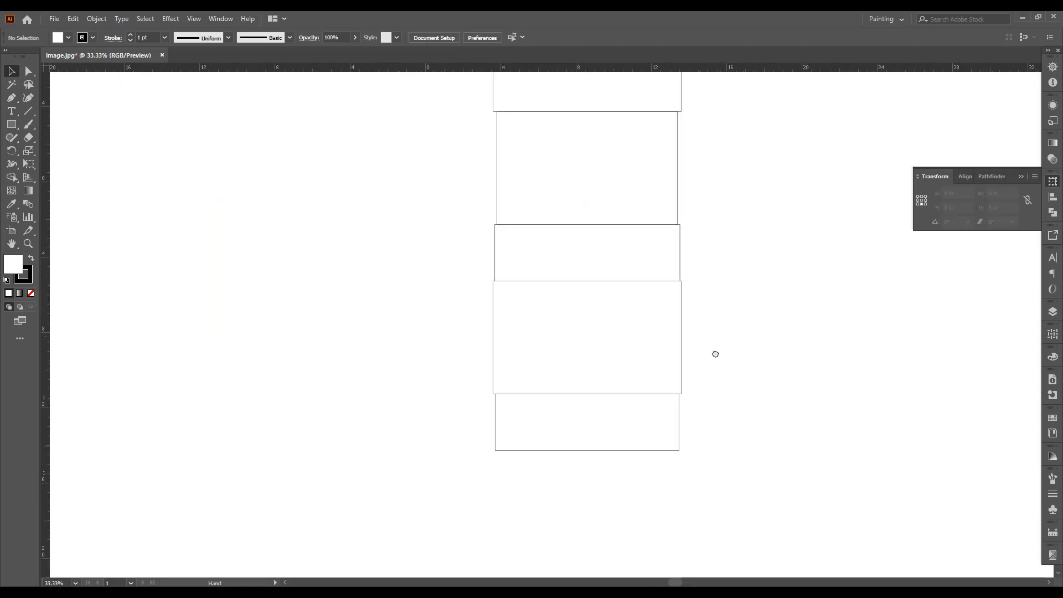
{"action": "scroll", "coordinate": [664, 321], "scroll_direction": "up", "scroll_amount": 1}
{"action": "scroll", "coordinate": [637, 299], "scroll_direction": "right", "scroll_amount": 1}
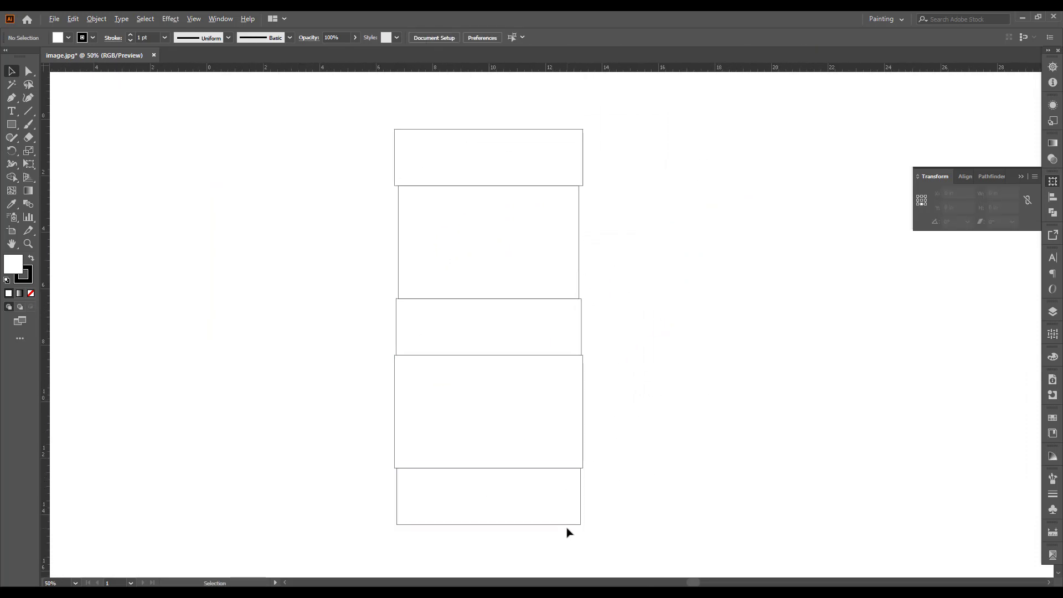
{"action": "scroll", "coordinate": [581, 520], "scroll_direction": "up", "scroll_amount": 3}
{"action": "scroll", "coordinate": [748, 415], "scroll_direction": "left", "scroll_amount": 1}
- Select the lower 3 in panel to compare its width with the 10 in top panel
{"action": "left_click_drag", "start_coordinate": [750, 394], "coordinate": [595, 458]}
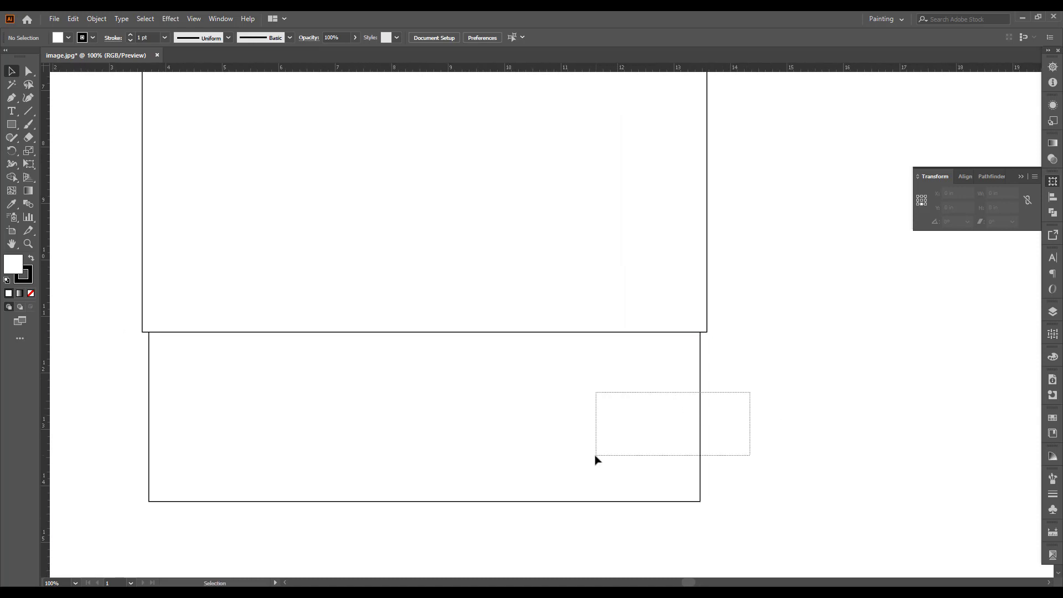
{"action": "scroll", "coordinate": [595, 460], "scroll_direction": "up", "scroll_amount": 1}
{"action": "scroll", "coordinate": [597, 463], "scroll_direction": "down", "scroll_amount": 1}
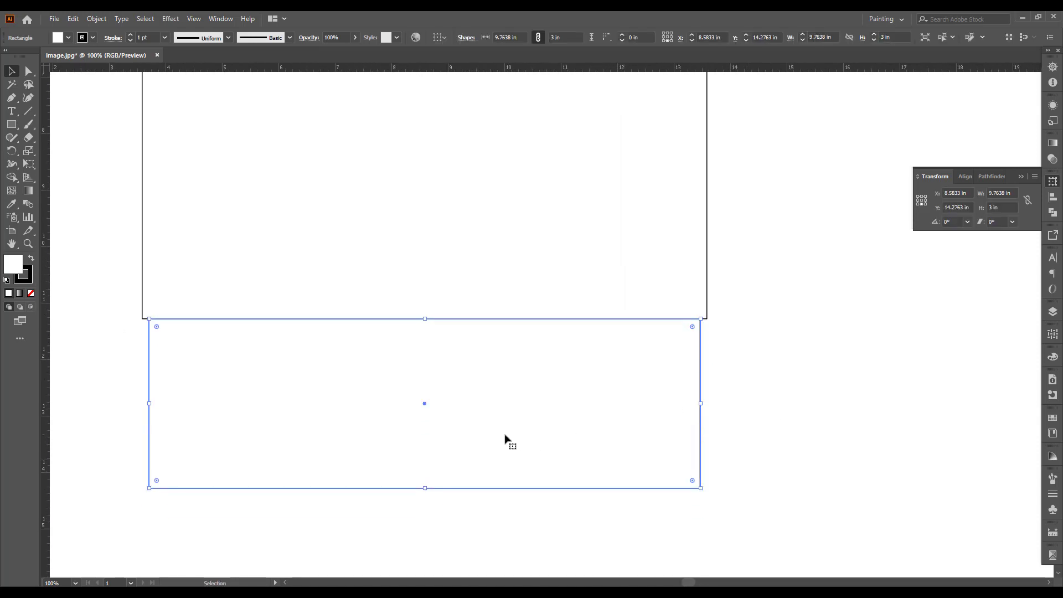
{"action": "scroll", "coordinate": [609, 429], "scroll_direction": "up", "scroll_amount": 2}
{"action": "scroll", "coordinate": [719, 332], "scroll_direction": "up", "scroll_amount": 2}
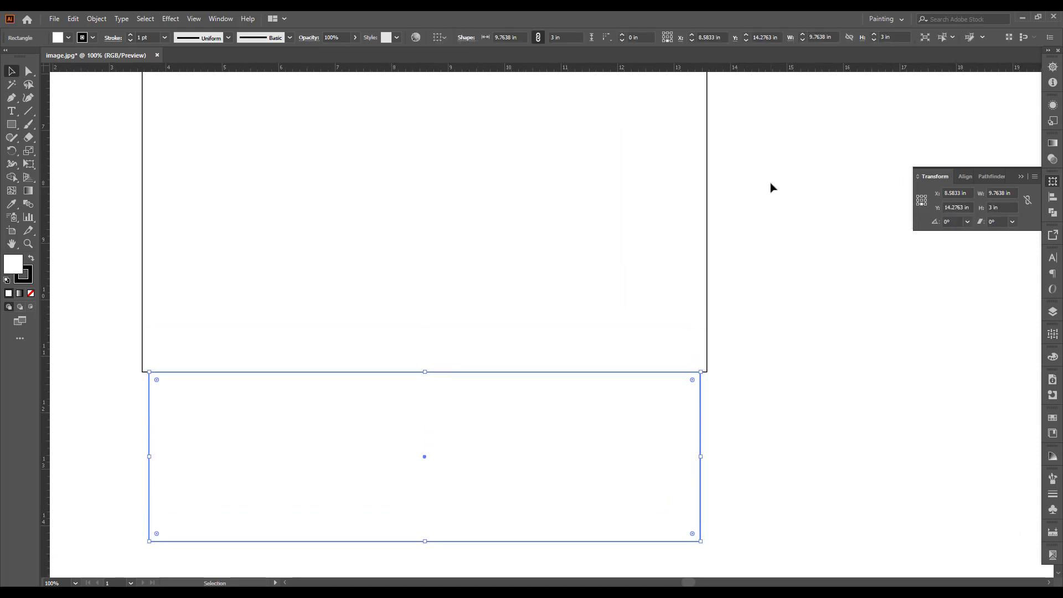
{"action": "left_click_drag", "start_coordinate": [769, 176], "coordinate": [578, 238]}
{"action": "scroll", "coordinate": [664, 304], "scroll_direction": "up", "scroll_amount": 2}
{"action": "scroll", "coordinate": [719, 265], "scroll_direction": "up", "scroll_amount": 2}
{"action": "scroll", "coordinate": [686, 197], "scroll_direction": "down", "scroll_amount": 2}
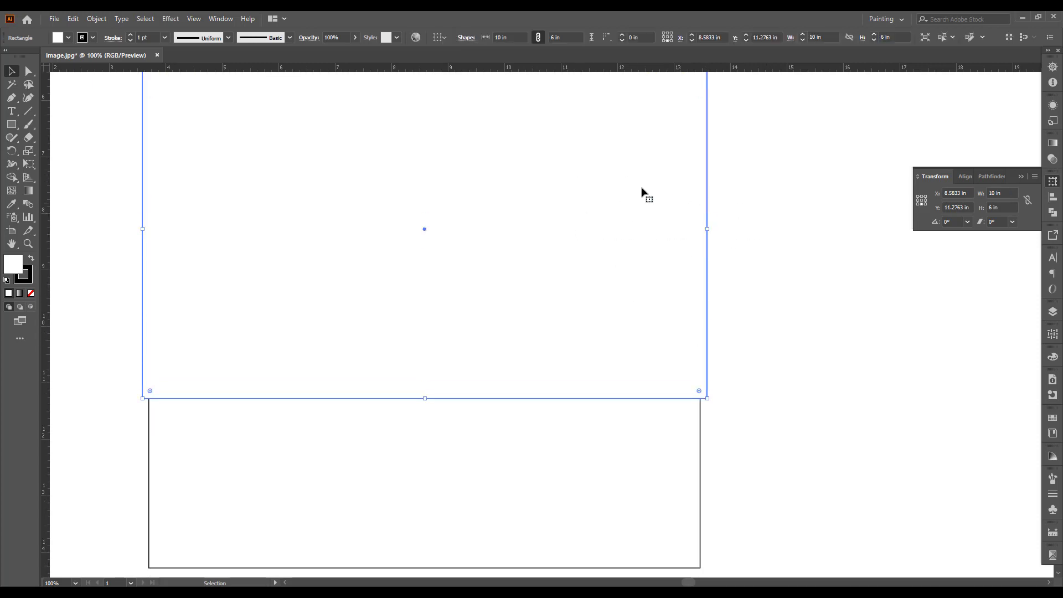
{"action": "left_click_drag", "start_coordinate": [747, 450], "coordinate": [606, 465]}
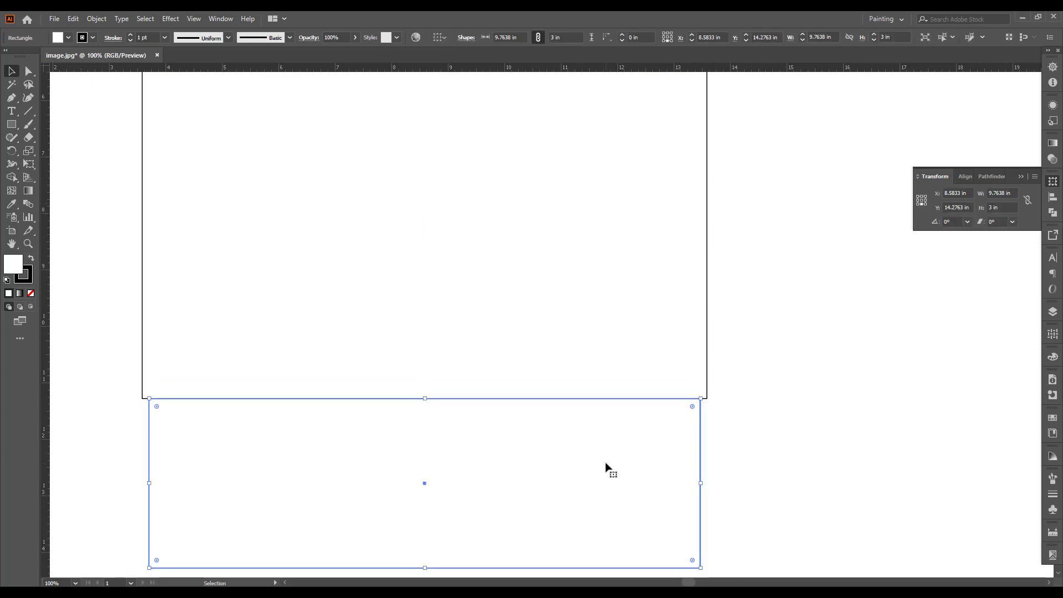
{"action": "scroll", "coordinate": [606, 468], "scroll_direction": "down", "scroll_amount": 1}
{"action": "scroll", "coordinate": [741, 290], "scroll_direction": "up", "scroll_amount": 5}
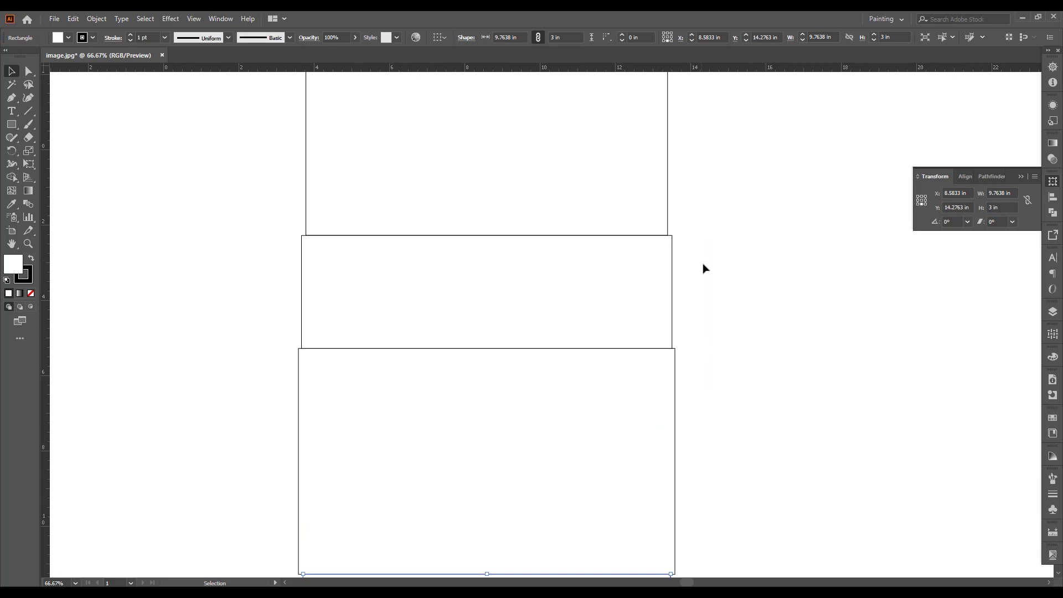
- Marquee-select panels in the stack to check their alignment
{"action": "left_click_drag", "start_coordinate": [706, 289], "coordinate": [587, 320]}
{"action": "scroll", "coordinate": [714, 255], "scroll_direction": "up", "scroll_amount": 5}
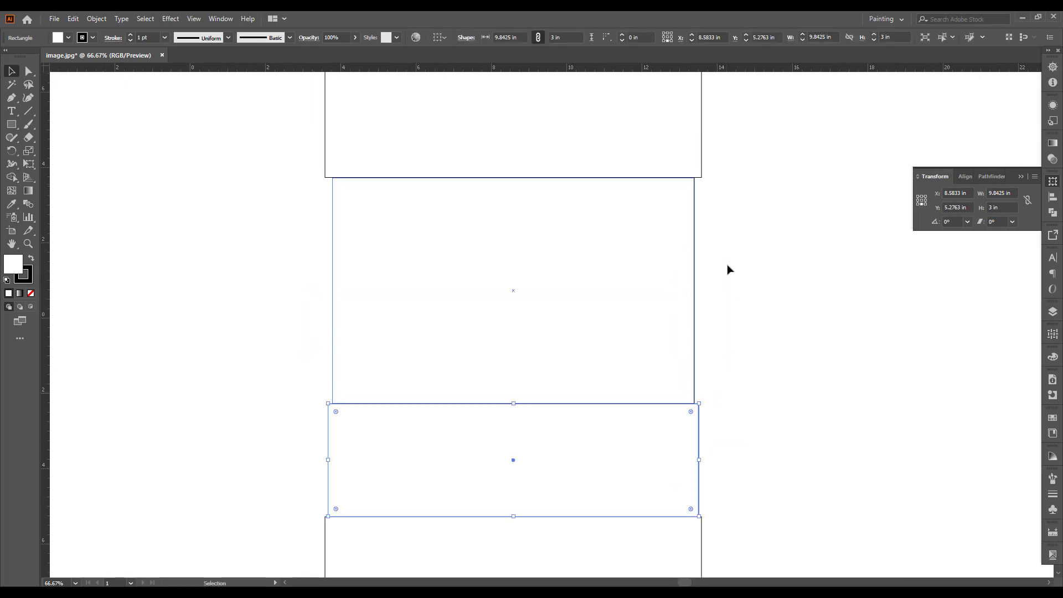
{"action": "mouse_move", "coordinate": [728, 249]}
{"action": "left_mouse_down"}
{"action": "mouse_move", "coordinate": [647, 292]}
{"action": "mouse_move", "coordinate": [642, 325]}
{"action": "left_mouse_up"}
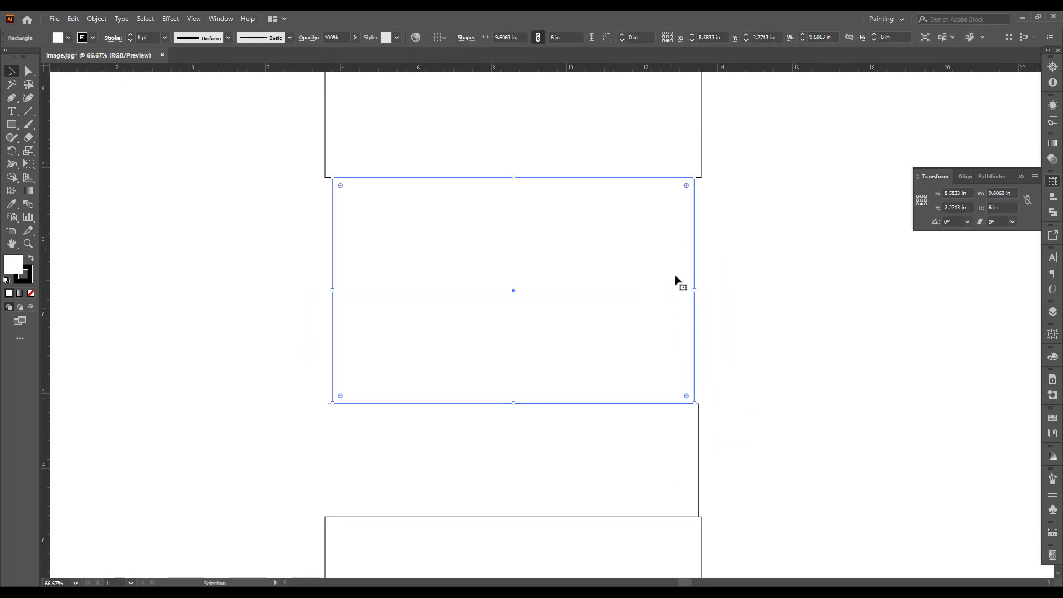
{"action": "scroll", "coordinate": [674, 258], "scroll_direction": "up", "scroll_amount": 1}
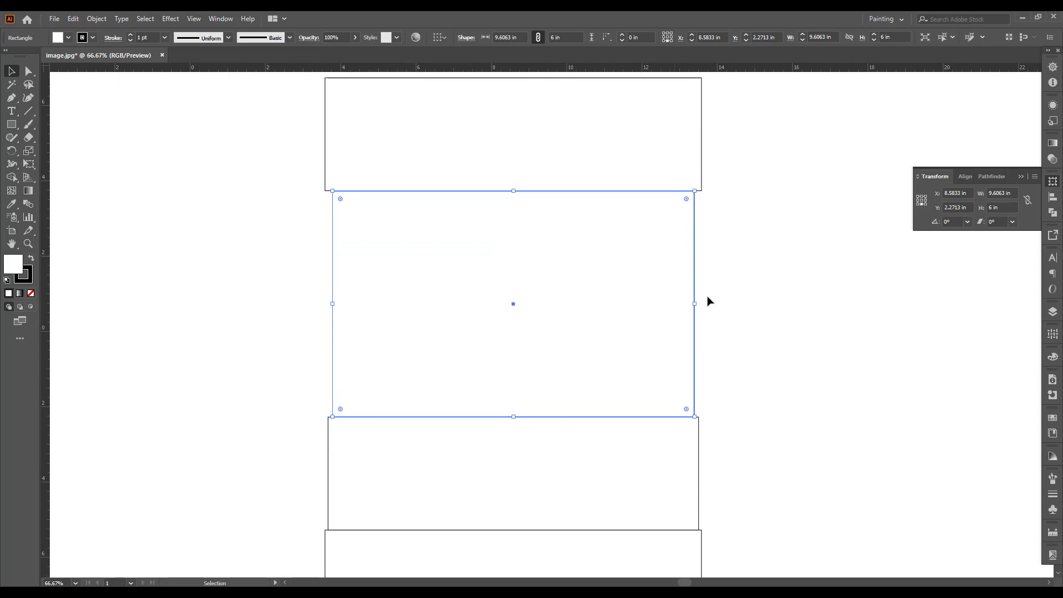
{"action": "scroll", "coordinate": [721, 329], "scroll_direction": "down", "scroll_amount": 2}
{"action": "scroll", "coordinate": [721, 349], "scroll_direction": "down", "scroll_amount": 2}
{"action": "left_click_drag", "start_coordinate": [721, 347], "coordinate": [682, 356]}
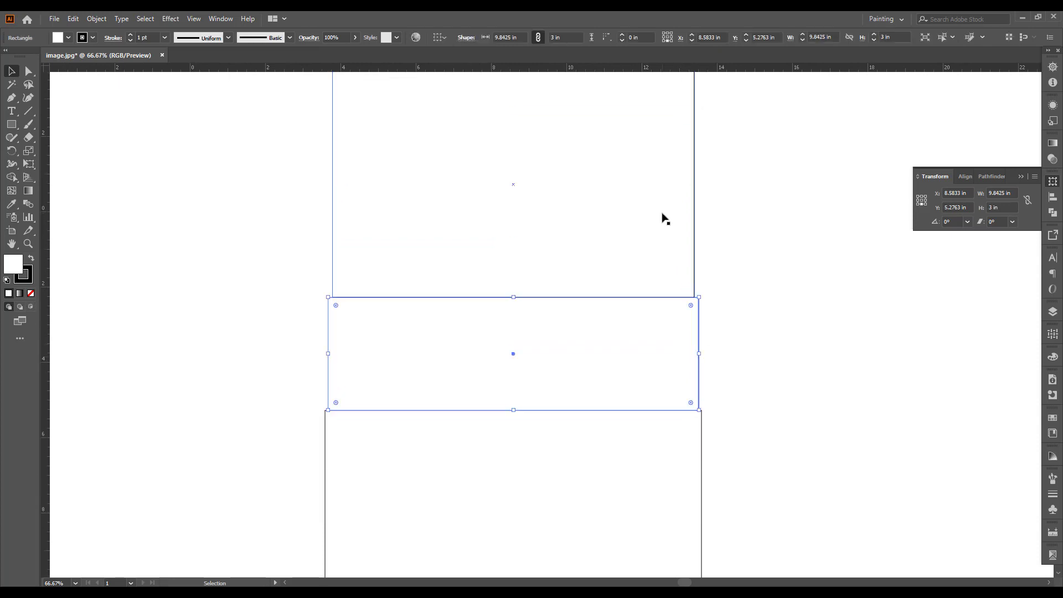
{"action": "scroll", "coordinate": [796, 221], "scroll_direction": "up", "scroll_amount": 8}
- Confirm the top panel is 10 in wide against the 6 in main panel and view the whole stack
{"action": "left_click", "coordinate": [665, 411]}
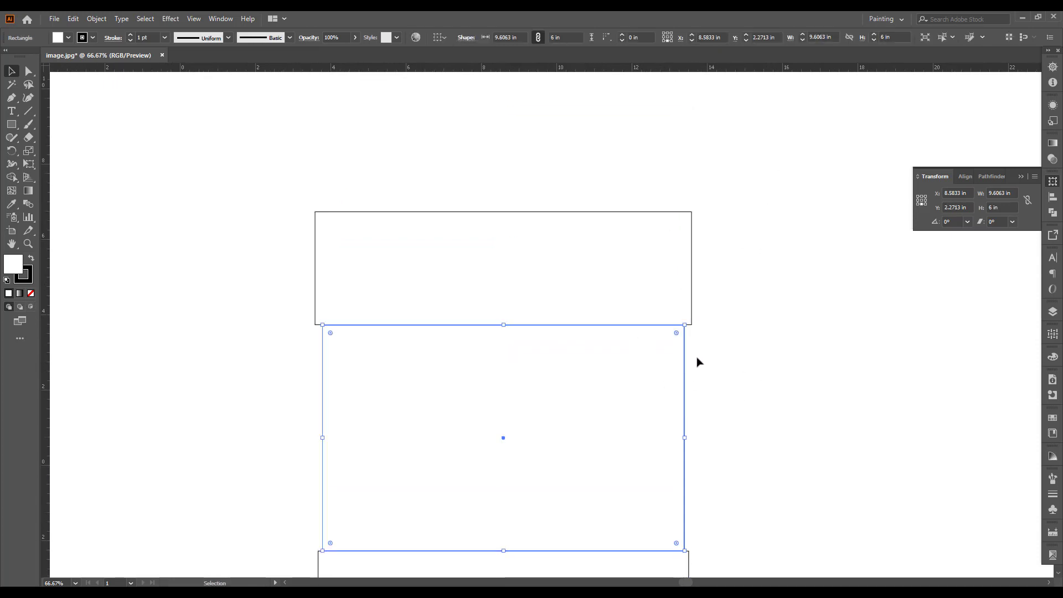
{"action": "scroll", "coordinate": [654, 371], "scroll_direction": "down", "scroll_amount": 1}
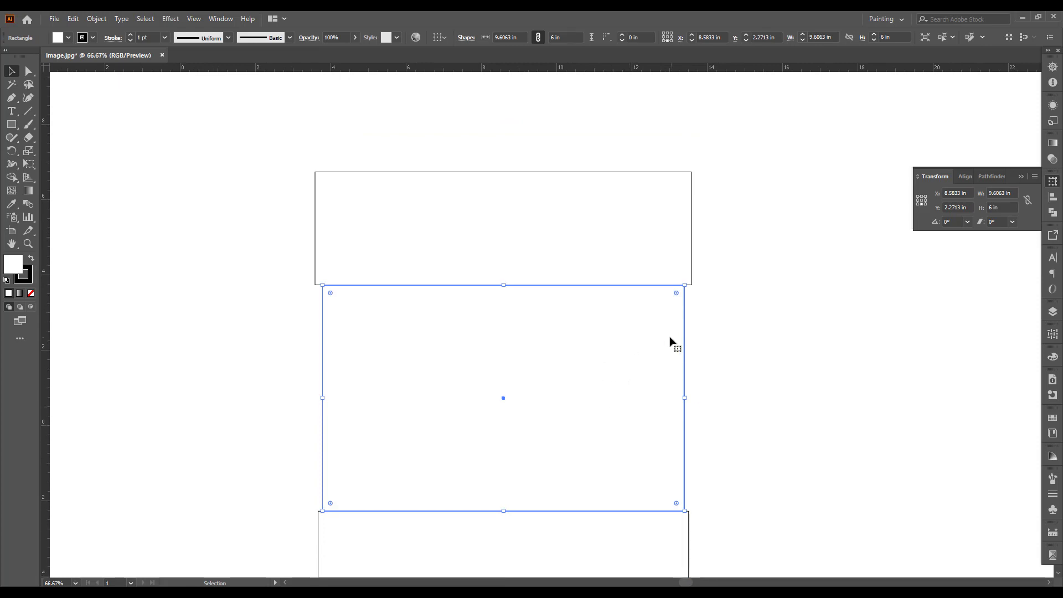
{"action": "left_click", "coordinate": [673, 214]}
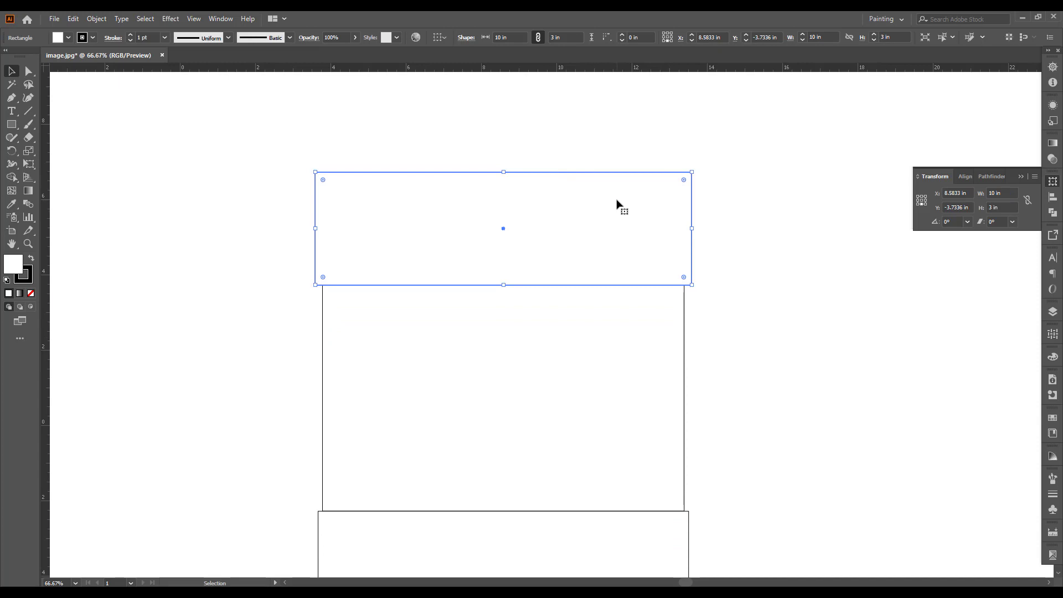
{"action": "scroll", "coordinate": [617, 205], "scroll_direction": "down", "scroll_amount": 3}
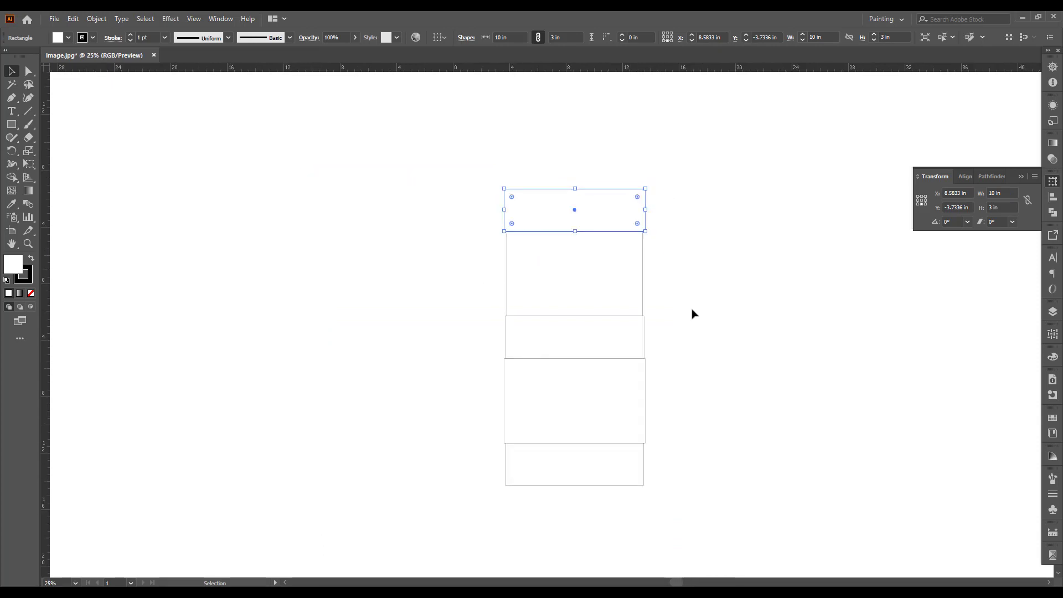
{"action": "left_click", "coordinate": [693, 311]}
{"action": "left_click_drag", "start_coordinate": [690, 315], "coordinate": [669, 320]}
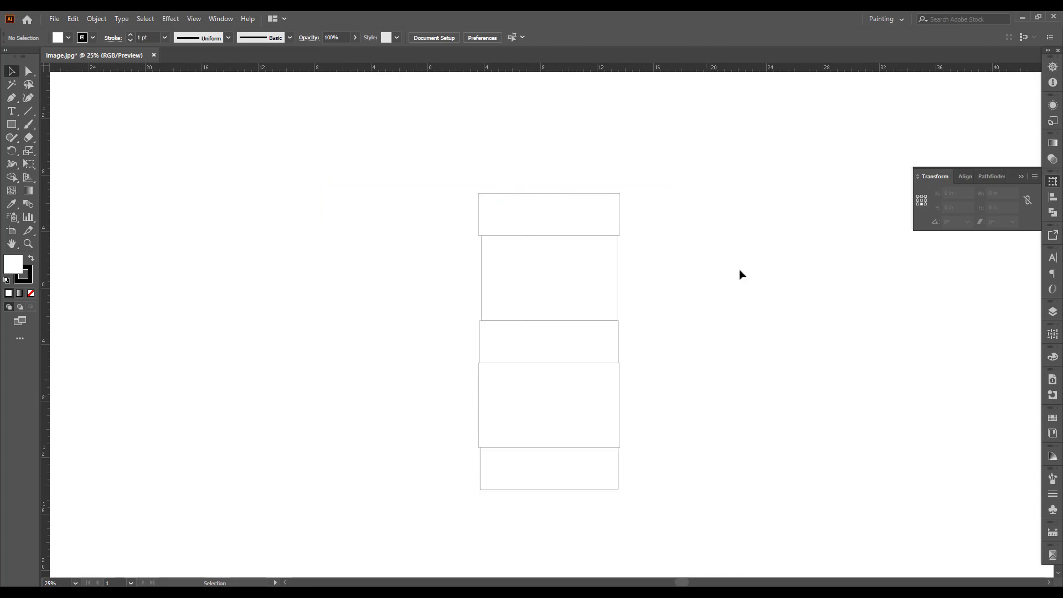
{"action": "scroll", "coordinate": [541, 403], "scroll_direction": "up", "scroll_amount": 1}
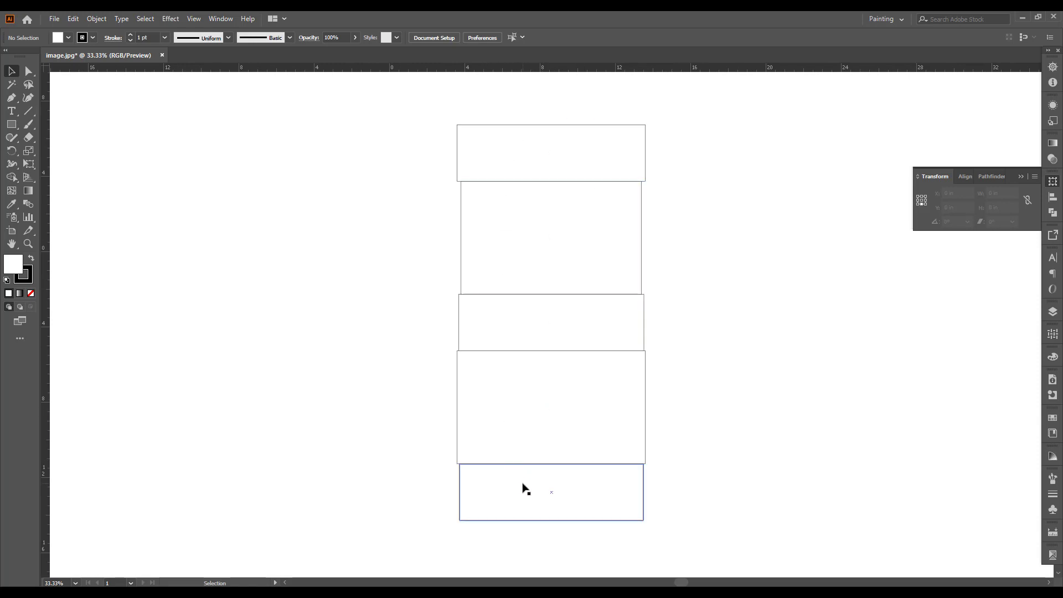
- Reduce the bottom panel's height by 1.5 mm to about 2.94 in, keeping its top edge fixed
{"action": "scroll", "coordinate": [699, 449], "scroll_direction": "up", "scroll_amount": 1}
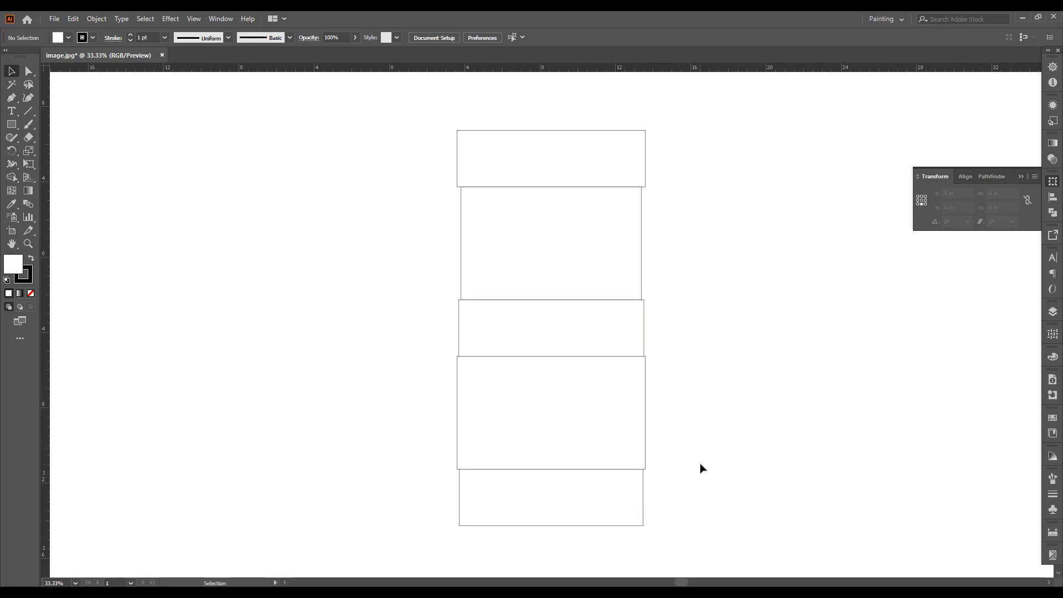
{"action": "scroll", "coordinate": [700, 467], "scroll_direction": "up", "scroll_amount": 1}
{"action": "left_click", "coordinate": [548, 526]}
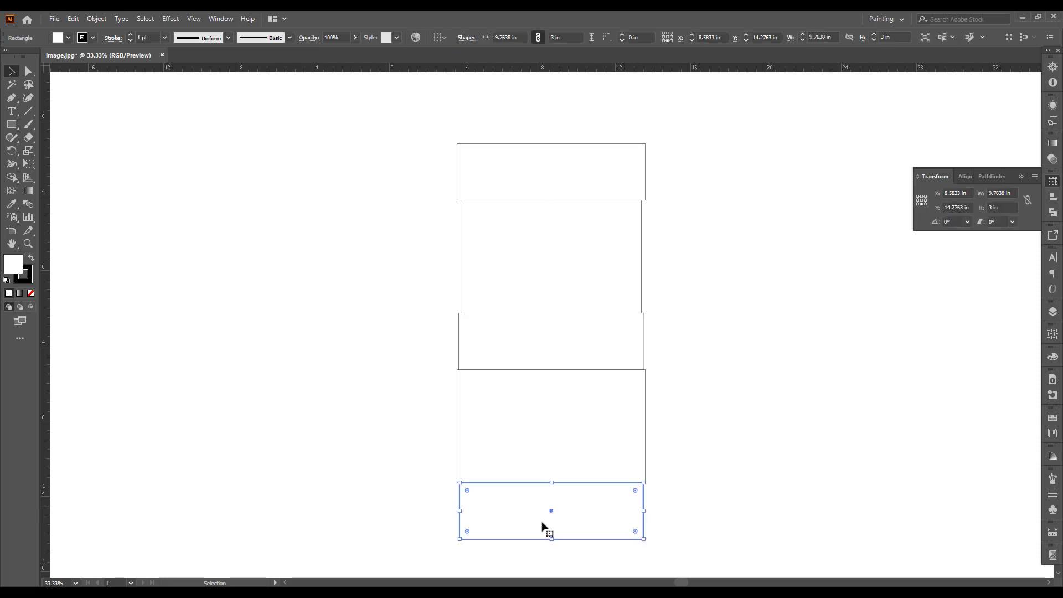
{"action": "scroll", "coordinate": [554, 520], "scroll_direction": "down", "scroll_amount": 2}
{"action": "scroll", "coordinate": [570, 504], "scroll_direction": "down", "scroll_amount": 1}
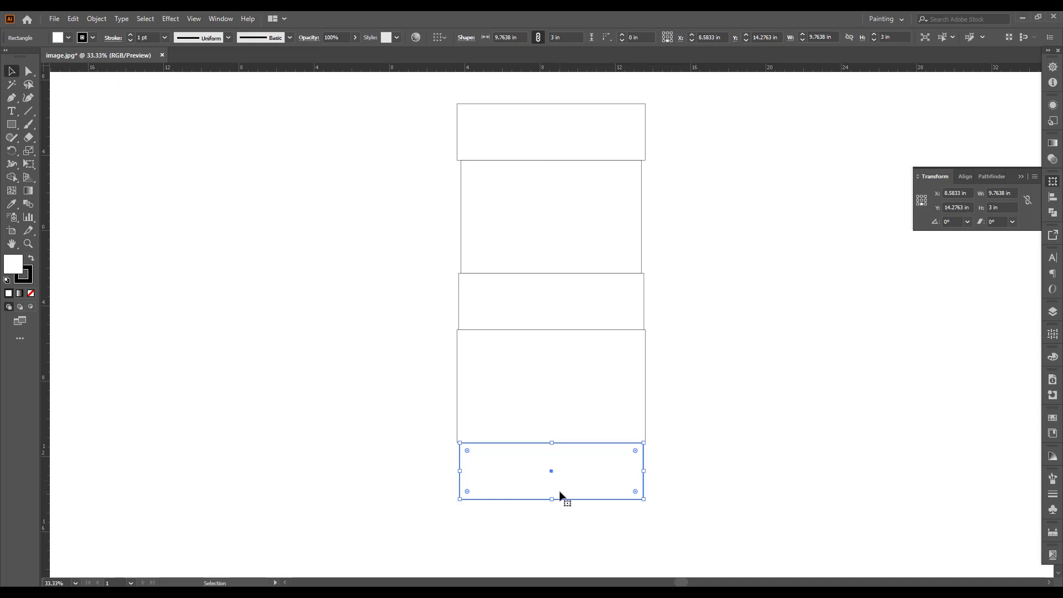
{"action": "left_click_drag", "start_coordinate": [576, 514], "coordinate": [571, 481]}
{"action": "left_click", "coordinate": [921, 197]}
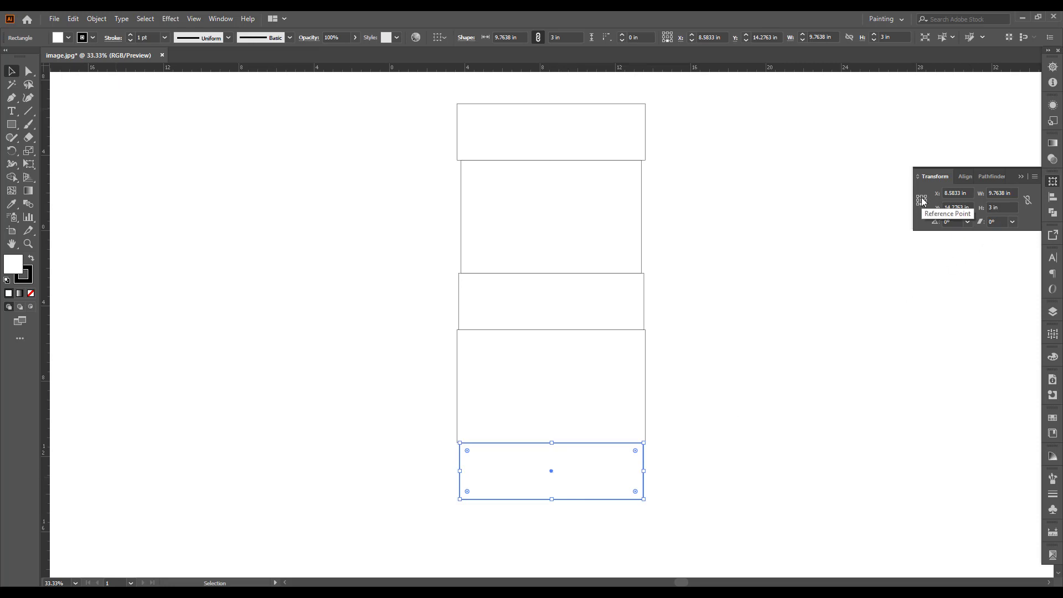
{"action": "left_click", "coordinate": [1006, 206]}
{"action": "type", "text": "-1"}
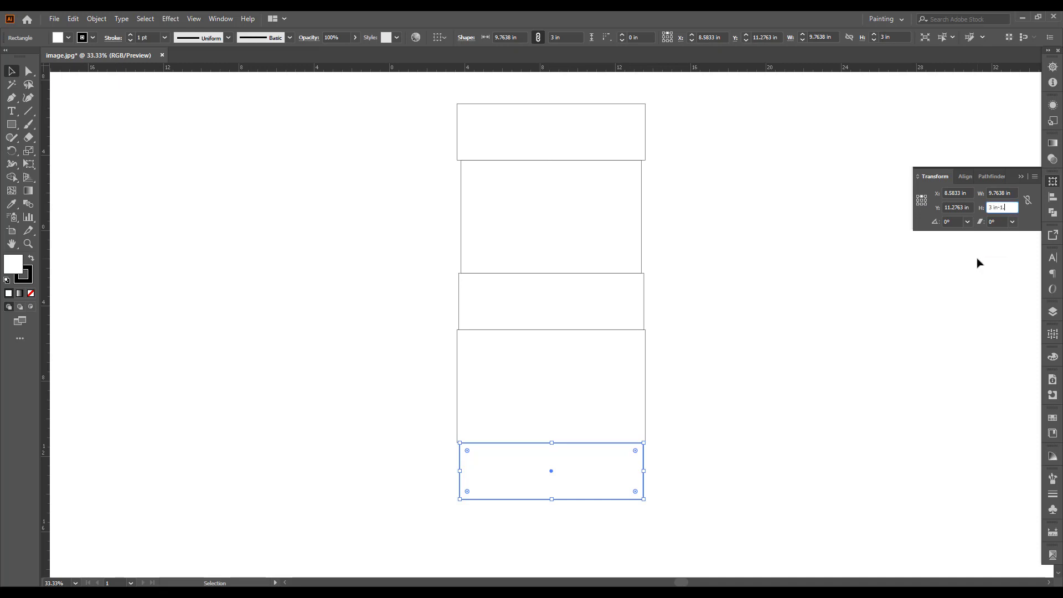
{"action": "type", "text": "5mm"}
{"action": "key", "text": "Return"}
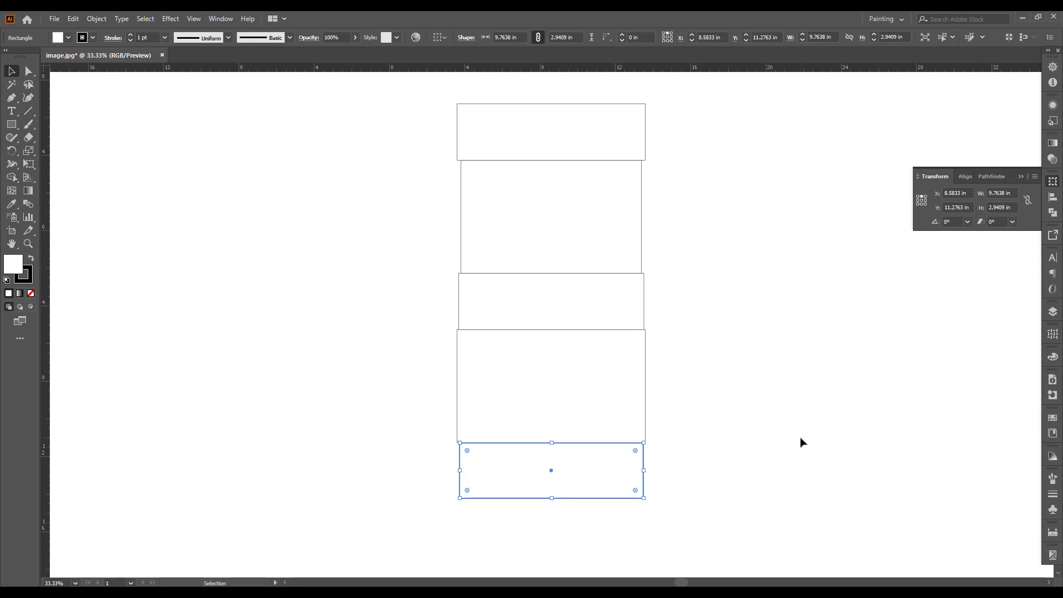
{"action": "left_click", "coordinate": [703, 398]}
{"action": "scroll", "coordinate": [683, 420], "scroll_direction": "up", "scroll_amount": 3}
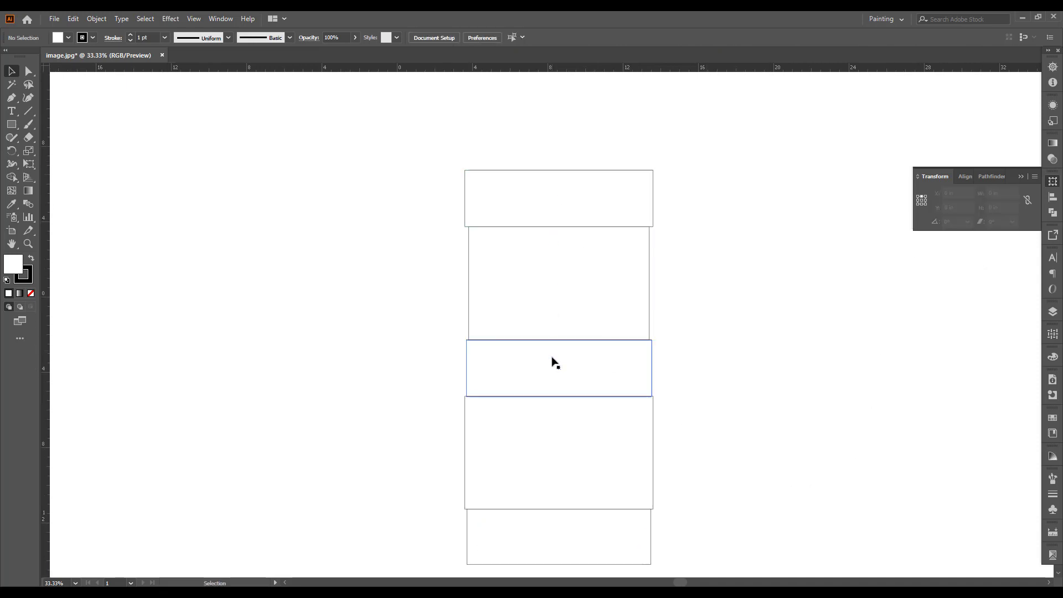
{"action": "scroll", "coordinate": [555, 363], "scroll_direction": "down", "scroll_amount": 1}
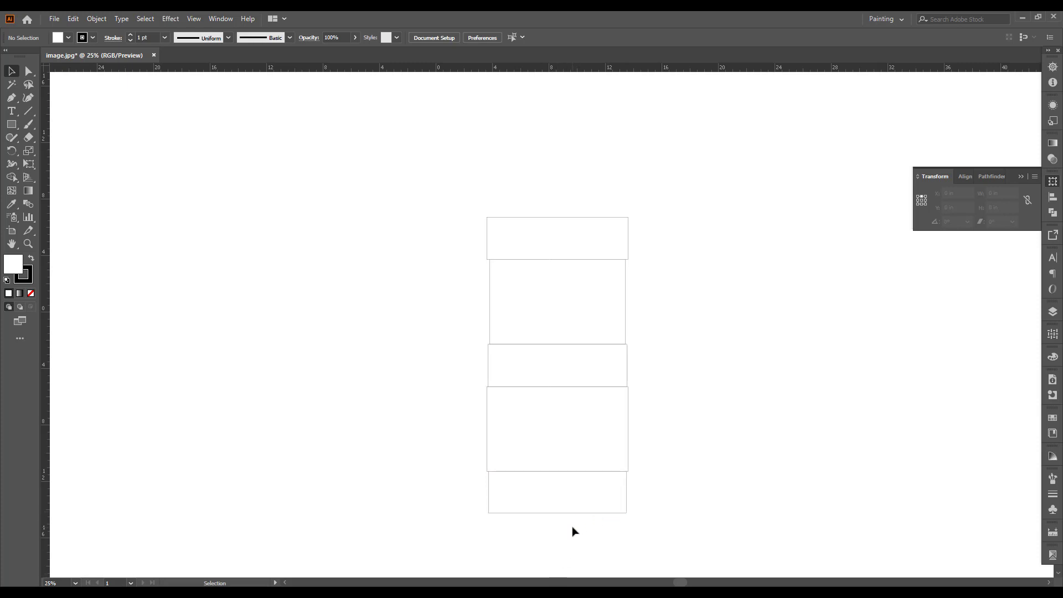
{"action": "scroll", "coordinate": [642, 507], "scroll_direction": "down", "scroll_amount": 1}
{"action": "scroll", "coordinate": [631, 498], "scroll_direction": "up", "scroll_amount": 1, "text": "alt"}
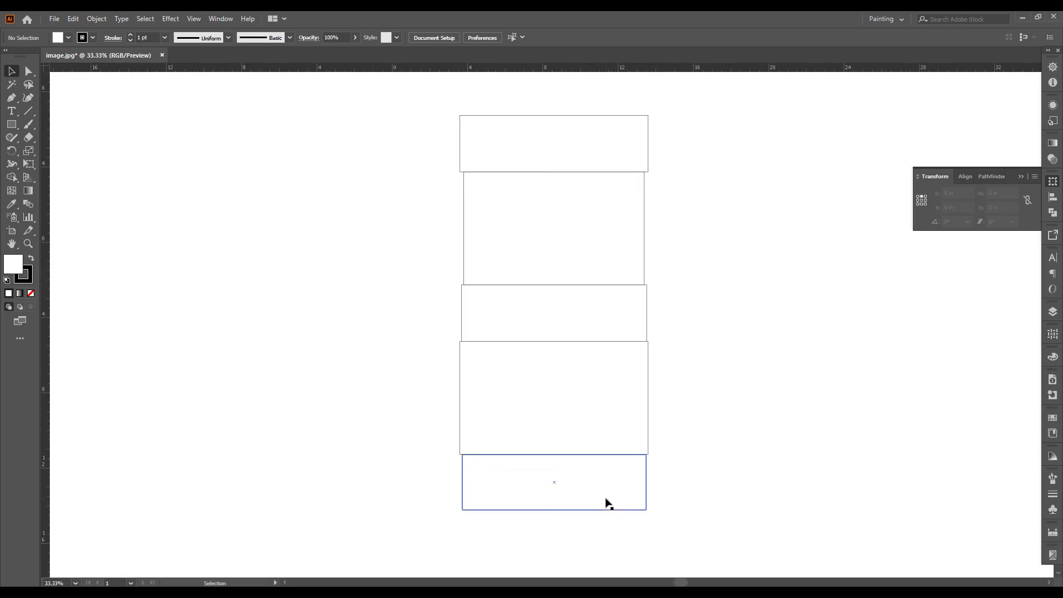
{"action": "scroll", "coordinate": [685, 463], "scroll_direction": "down", "scroll_amount": 1}
- Select the large central panel as a whole object
{"action": "scroll", "coordinate": [616, 427], "scroll_direction": "up", "scroll_amount": 1}
{"action": "left_click", "coordinate": [616, 427]}
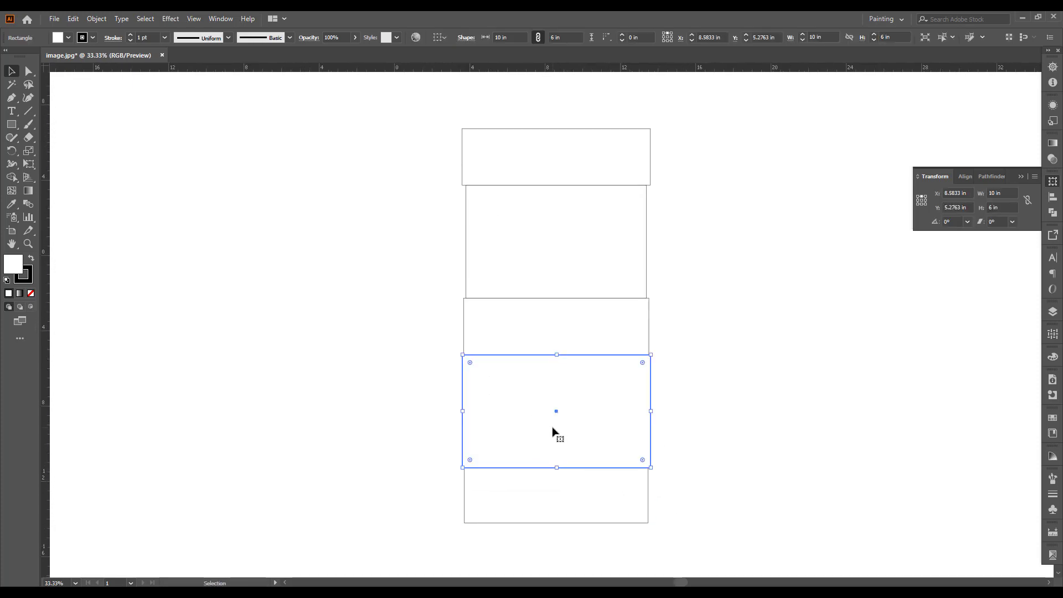
{"action": "key", "text": "a"}
{"action": "key", "text": "v"}
{"action": "scroll", "coordinate": [585, 399], "scroll_direction": "down", "scroll_amount": 2}
{"action": "scroll", "coordinate": [585, 399], "scroll_direction": "up", "scroll_amount": 1}
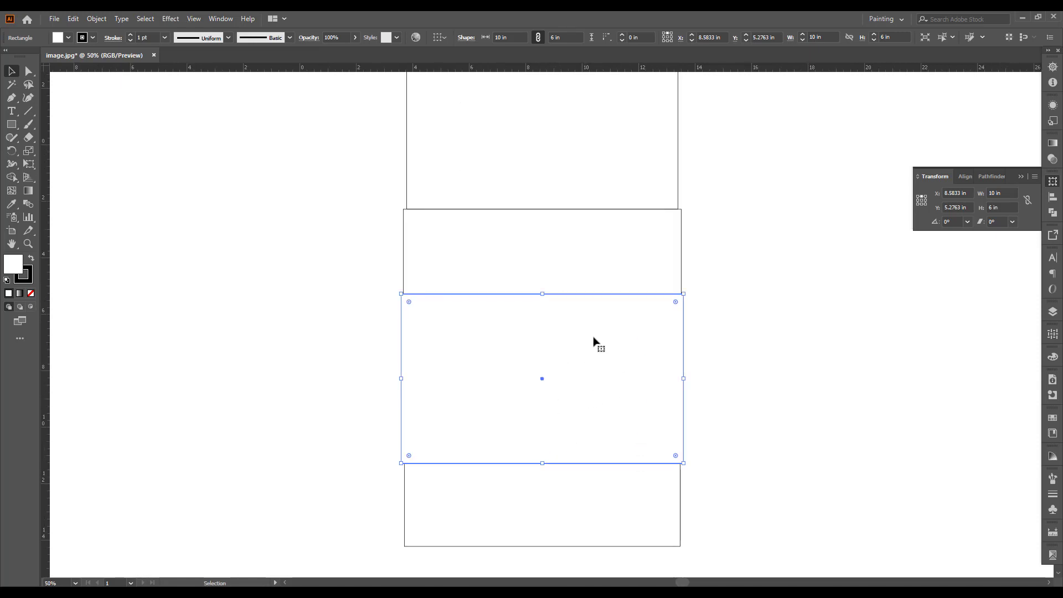
{"action": "key", "text": "a"}
{"action": "key", "text": "v"}
- Alt-drag a copy flush to the central panel's right edge and set its width to 3 in
{"action": "mouse_move", "coordinate": [401, 381]}
{"action": "left_mouse_down"}
{"action": "mouse_move", "coordinate": [764, 383]}
{"action": "mouse_move", "coordinate": [734, 250]}
{"action": "left_mouse_up"}
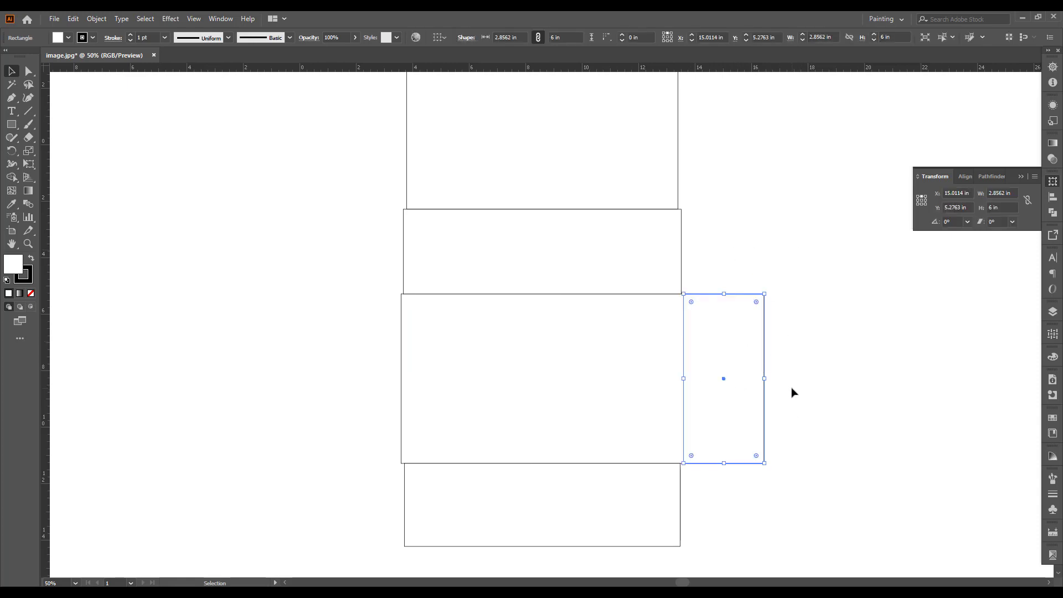
{"action": "left_click", "coordinate": [921, 201]}
{"action": "type", "text": "3"}
{"action": "key", "text": "Return"}
- Select the new 3 in wide side panel
{"action": "left_click", "coordinate": [668, 239]}
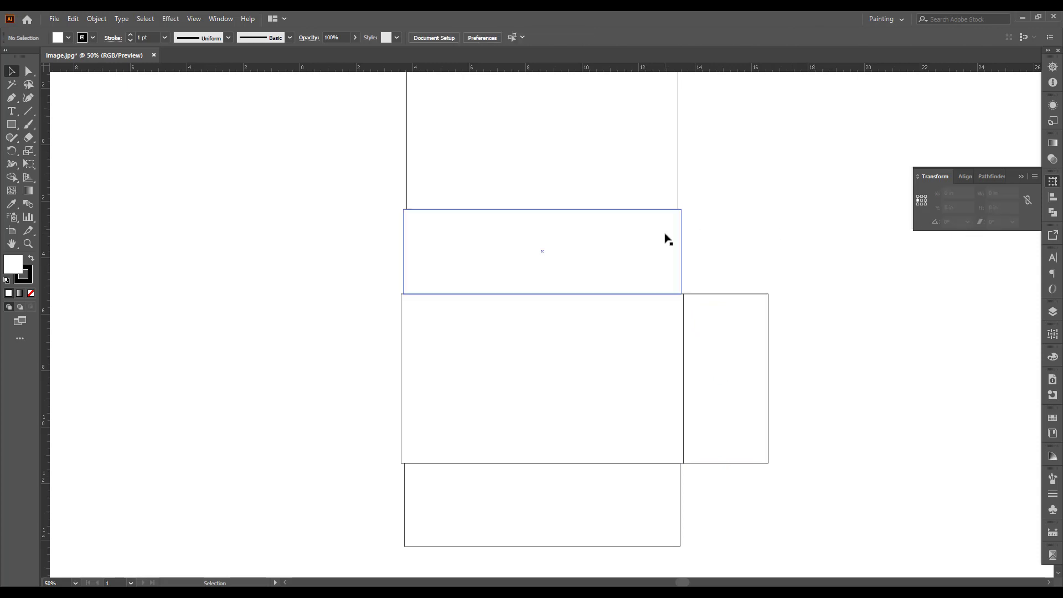
{"action": "left_click_drag", "start_coordinate": [689, 234], "coordinate": [647, 252]}
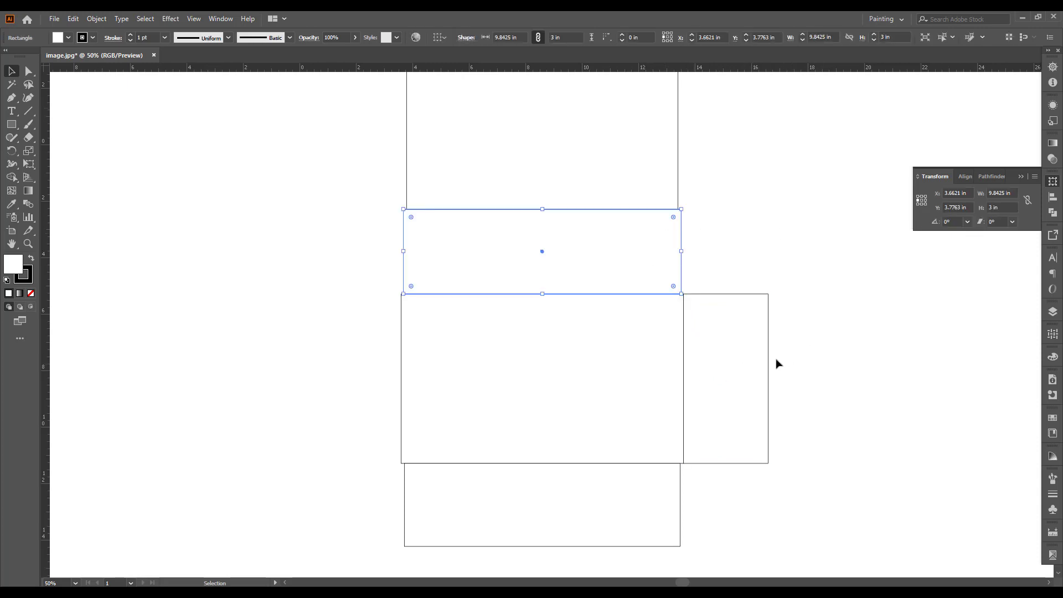
{"action": "left_click", "coordinate": [750, 377]}
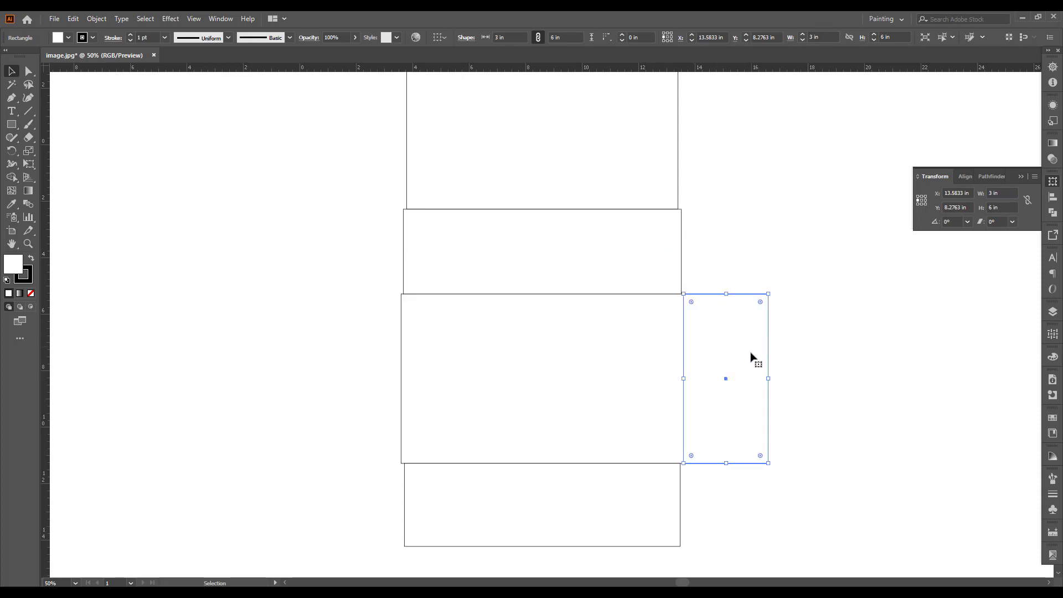
{"action": "left_click", "coordinate": [809, 382]}
{"action": "scroll", "coordinate": [785, 397], "scroll_direction": "left", "scroll_amount": 1}
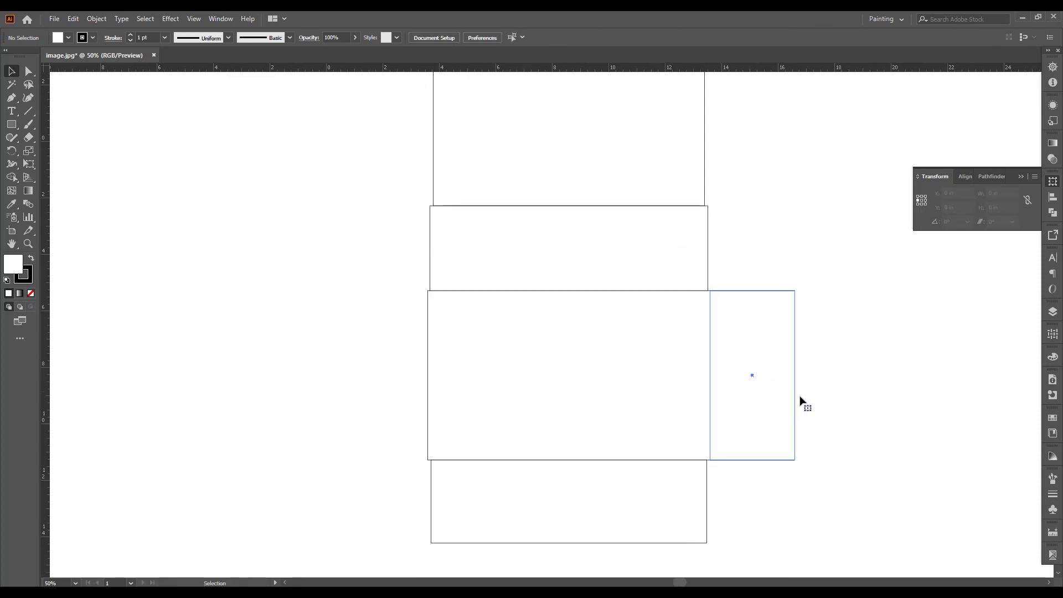
{"action": "scroll", "coordinate": [775, 409], "scroll_direction": "right", "scroll_amount": 3}
{"action": "left_click", "coordinate": [711, 354]}
{"action": "scroll", "coordinate": [740, 365], "scroll_direction": "up", "scroll_amount": 1}
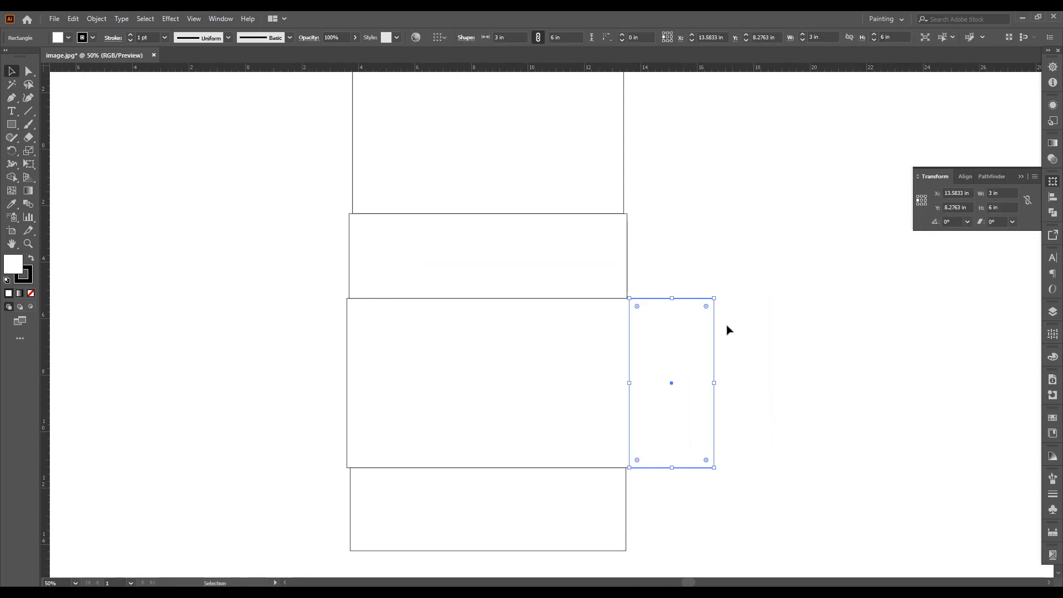
- Alt-drag its left handle rightwards to create a roughly 0.84 in strip along its right edge
{"action": "key", "text": "a"}
{"action": "key", "text": "v"}
{"action": "left_click_drag", "start_coordinate": [629, 385], "coordinate": [739, 386]}
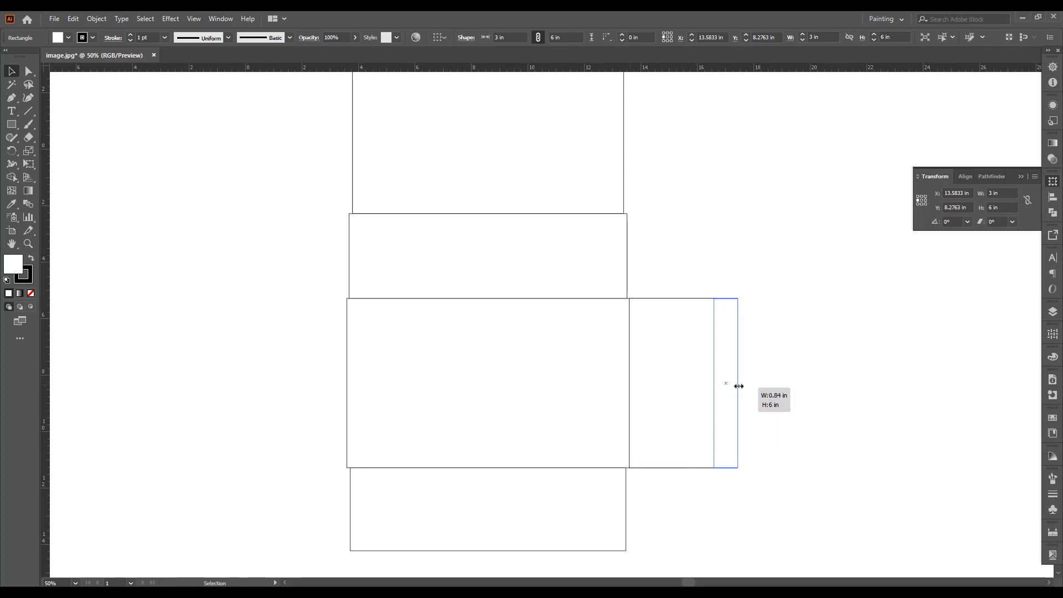
{"action": "left_click", "coordinate": [743, 294]}
{"action": "scroll", "coordinate": [799, 431], "scroll_direction": "up", "scroll_amount": 1}
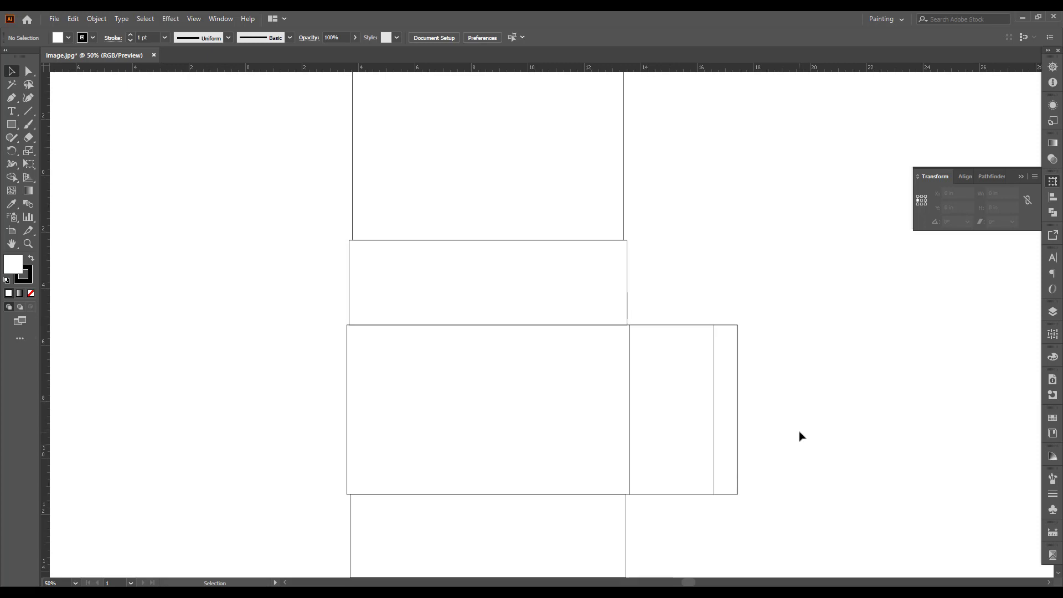
{"action": "scroll", "coordinate": [782, 443], "scroll_direction": "up", "scroll_amount": 1}
{"action": "scroll", "coordinate": [762, 419], "scroll_direction": "down", "scroll_amount": 1}
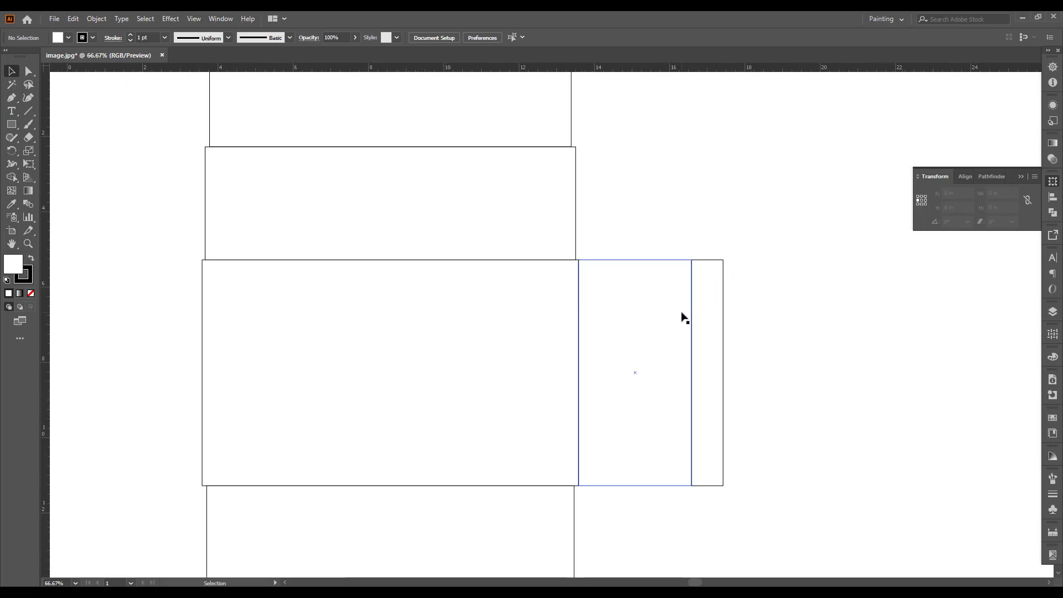
- Set the strip's width to 4 mm, leaving it flush against the 3 in side panel
{"action": "left_click", "coordinate": [710, 284]}
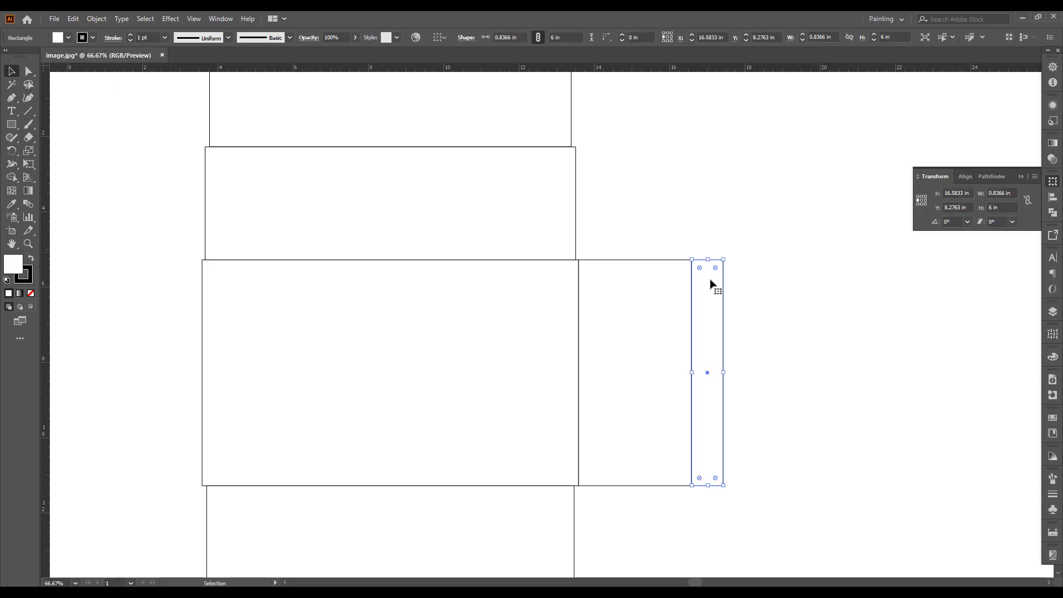
{"action": "scroll", "coordinate": [729, 368], "scroll_direction": "up", "scroll_amount": 1}
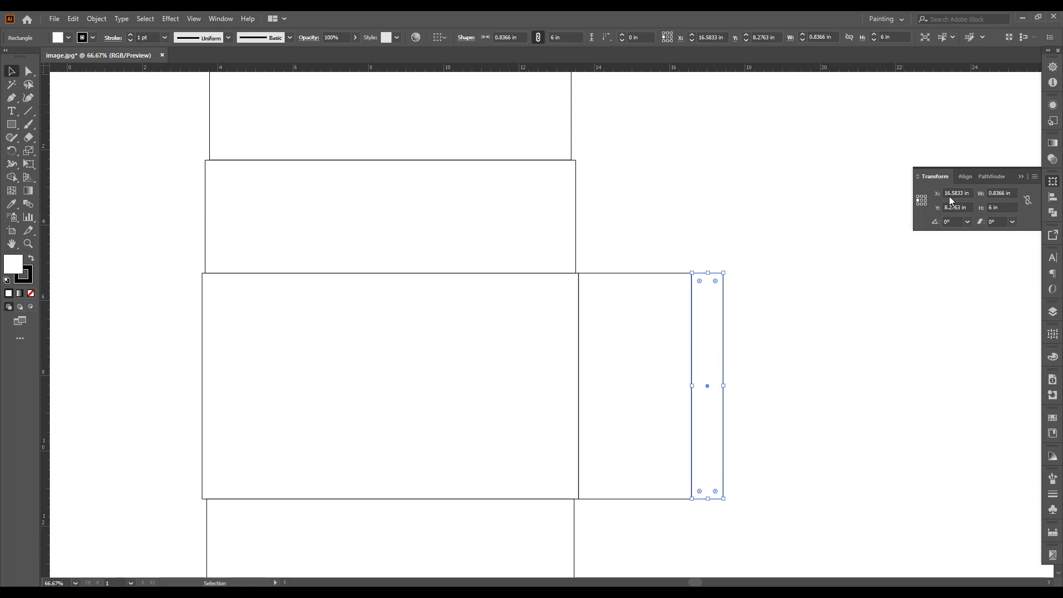
{"action": "left_click", "coordinate": [982, 194]}
{"action": "left_click", "coordinate": [754, 262]}
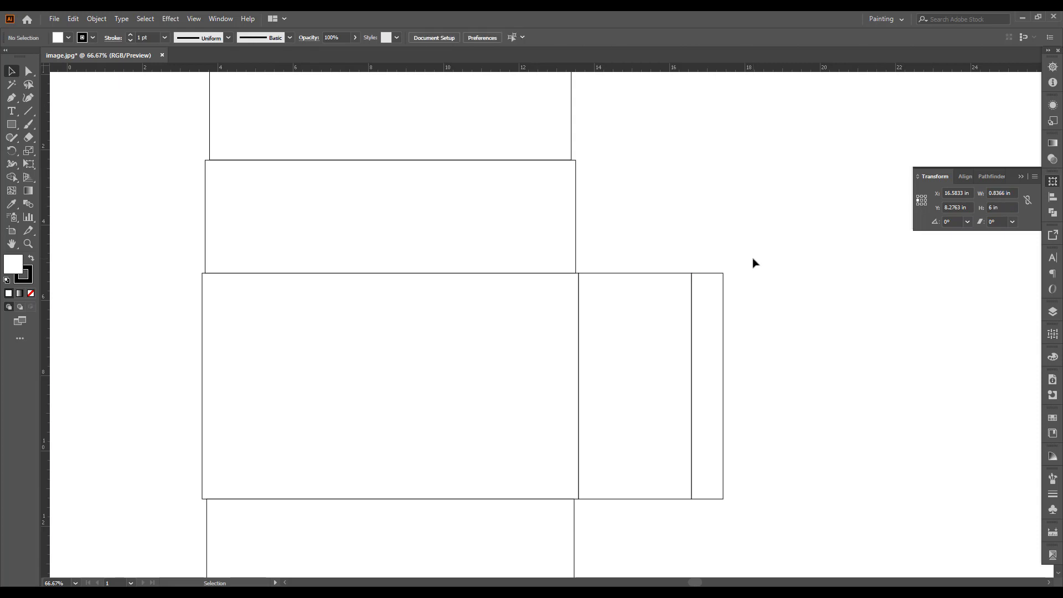
{"action": "left_click", "coordinate": [720, 277]}
{"action": "type", "text": "4i"}
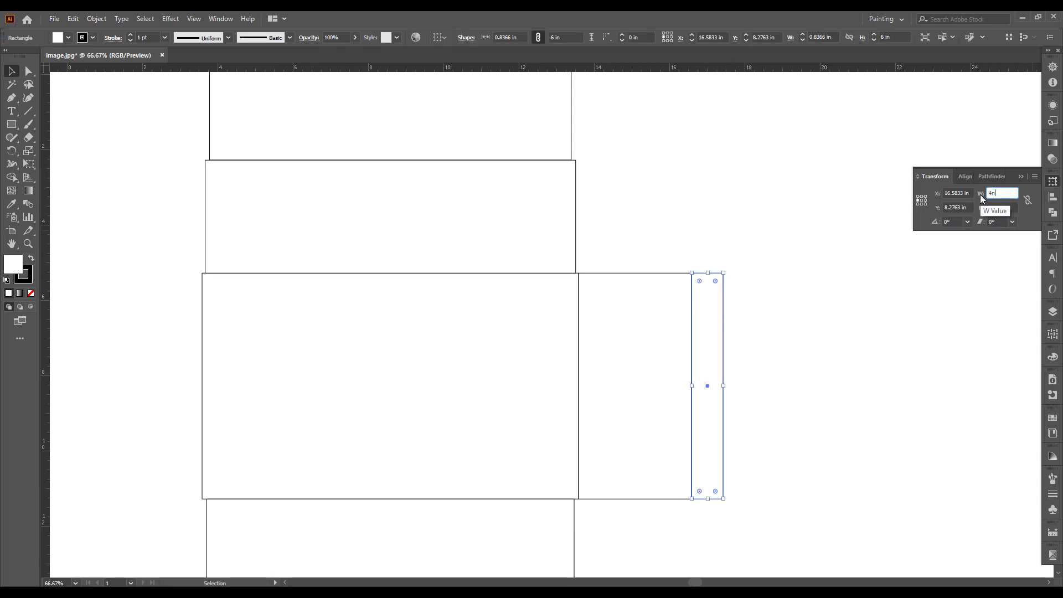
{"action": "type", "text": "n"}
{"action": "key", "text": "Return"}
{"action": "left_click", "coordinate": [714, 259]}
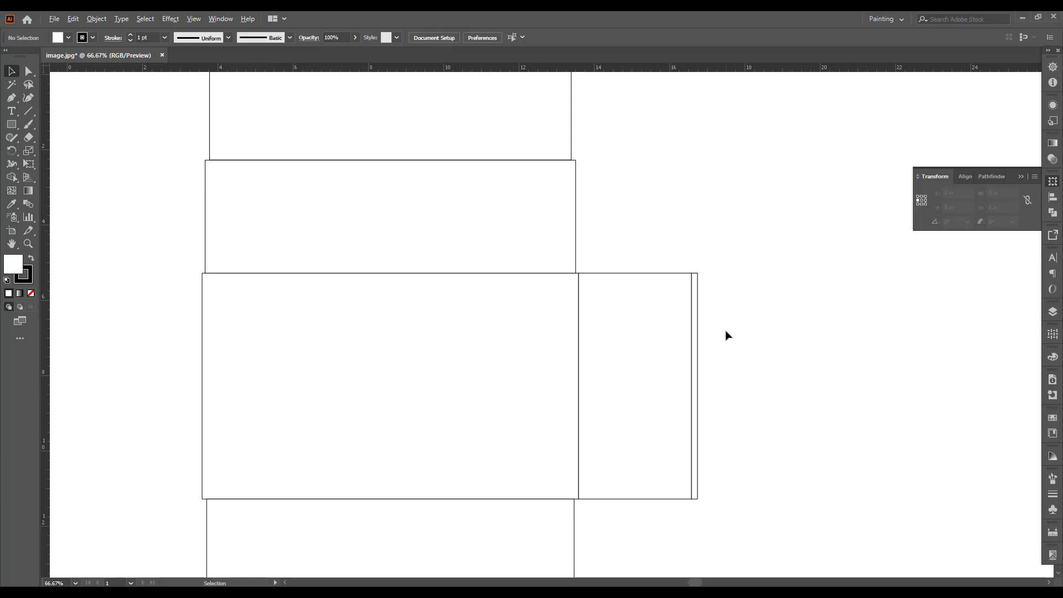
{"action": "scroll", "coordinate": [727, 335], "scroll_direction": "up", "scroll_amount": 1}
{"action": "left_click", "coordinate": [565, 313]}
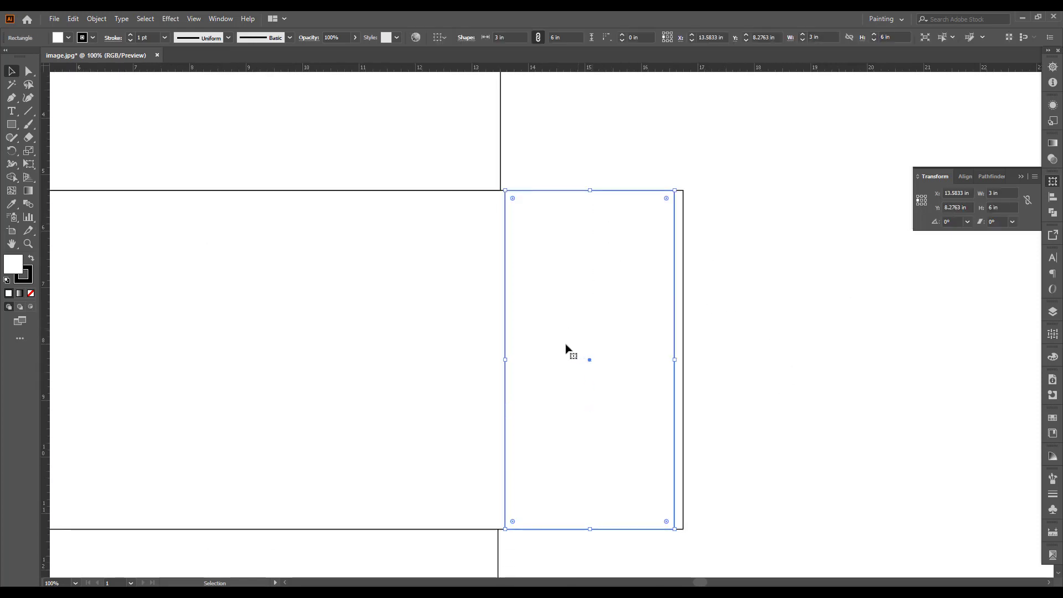
- Alt+Shift-drag a copy of the side panel about 3.16 in right, snapped to the sliver's edge
{"action": "left_click_drag", "start_coordinate": [565, 347], "coordinate": [723, 382]}
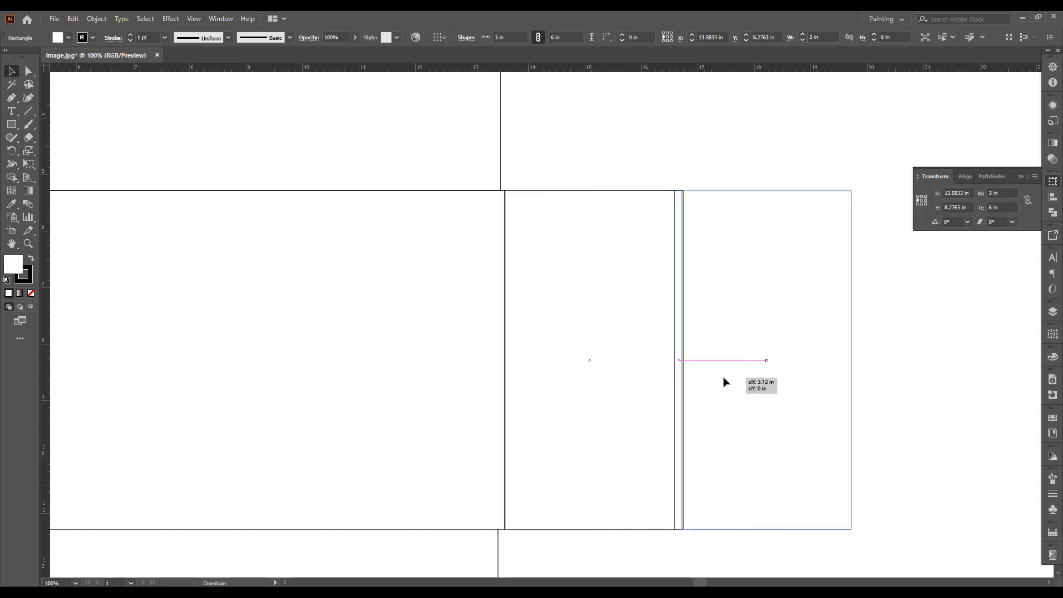
{"action": "left_click_drag", "start_coordinate": [723, 382], "coordinate": [727, 382]}
{"action": "left_click", "coordinate": [968, 434]}
{"action": "scroll", "coordinate": [662, 199], "scroll_direction": "up", "scroll_amount": 2}
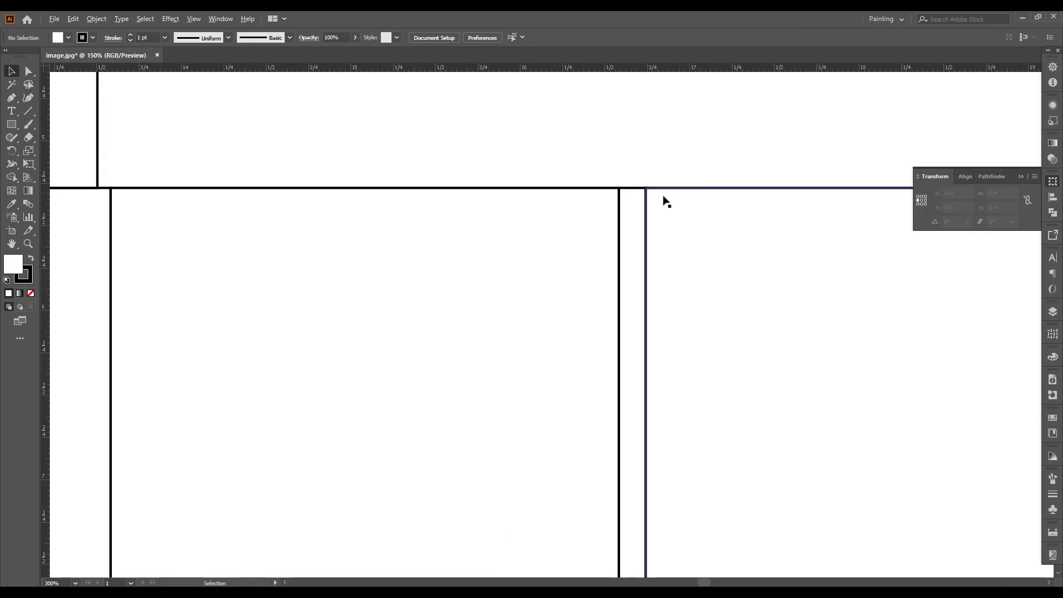
{"action": "scroll", "coordinate": [709, 317], "scroll_direction": "down", "scroll_amount": 4}
{"action": "scroll", "coordinate": [790, 440], "scroll_direction": "up", "scroll_amount": 1}
{"action": "scroll", "coordinate": [803, 423], "scroll_direction": "up", "scroll_amount": 1}
- Pull a narrow strip off the rightmost panel and set its width to 4 mm (0.1575 in)
{"action": "scroll", "coordinate": [779, 326], "scroll_direction": "up", "scroll_amount": 1}
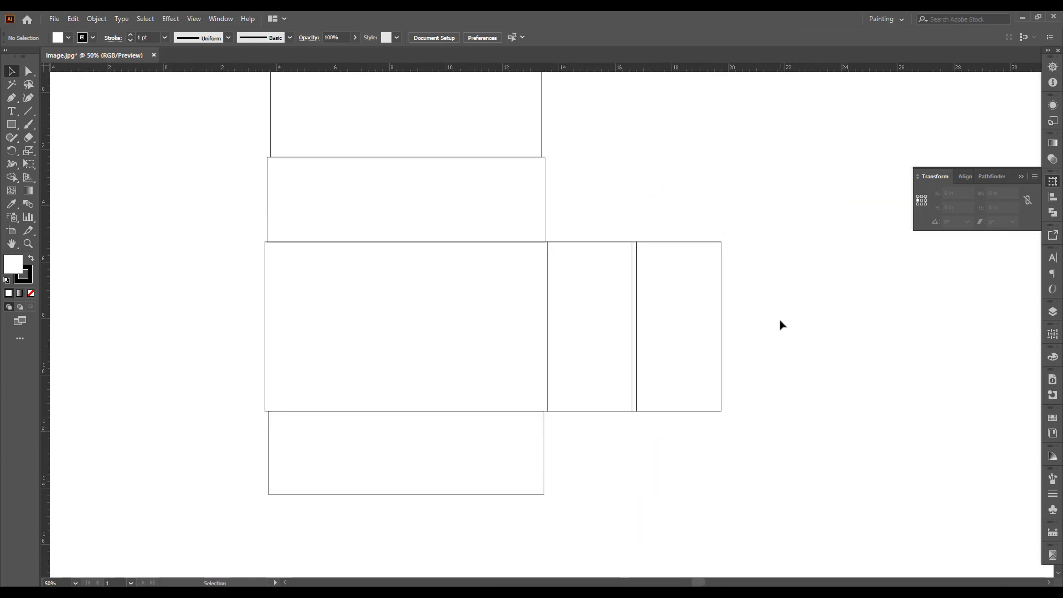
{"action": "left_click_drag", "start_coordinate": [781, 321], "coordinate": [692, 347]}
{"action": "left_click", "coordinate": [725, 304]}
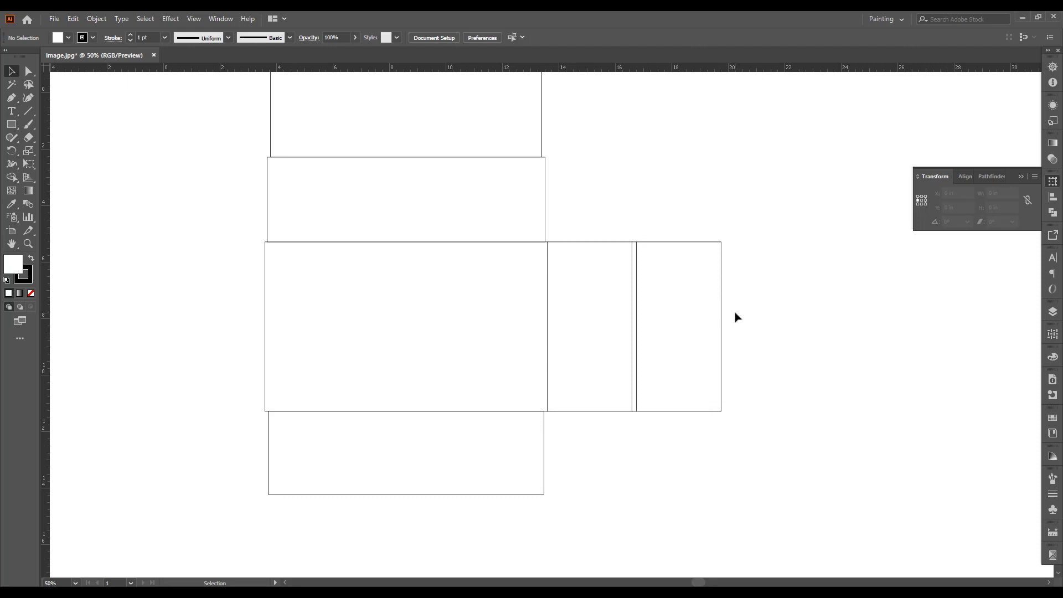
{"action": "left_click_drag", "start_coordinate": [736, 309], "coordinate": [720, 338]}
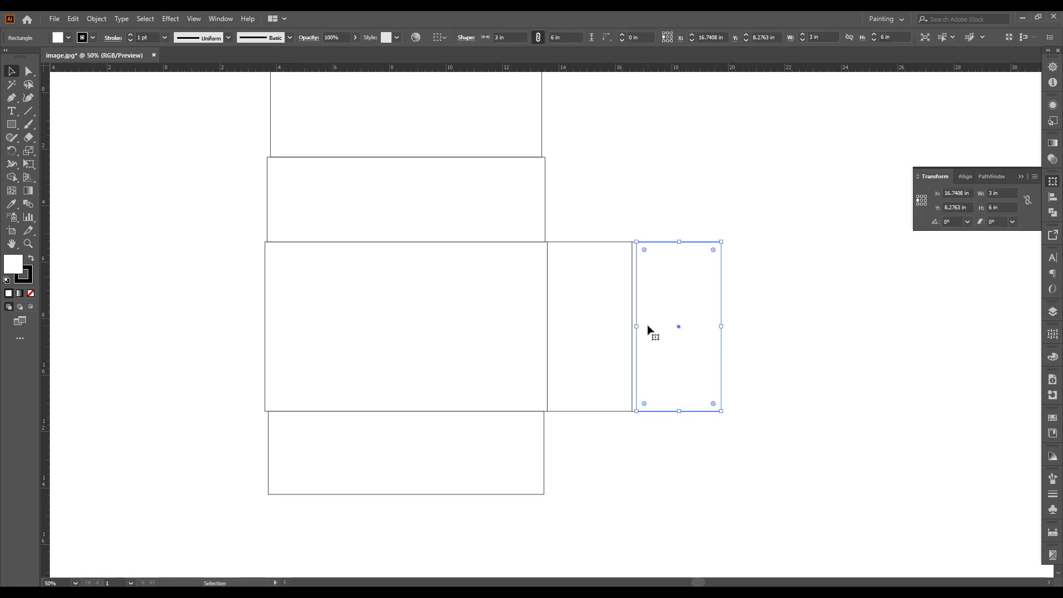
{"action": "left_click_drag", "start_coordinate": [637, 327], "coordinate": [721, 326]}
{"action": "left_click", "coordinate": [981, 194]}
{"action": "type", "text": "4"}
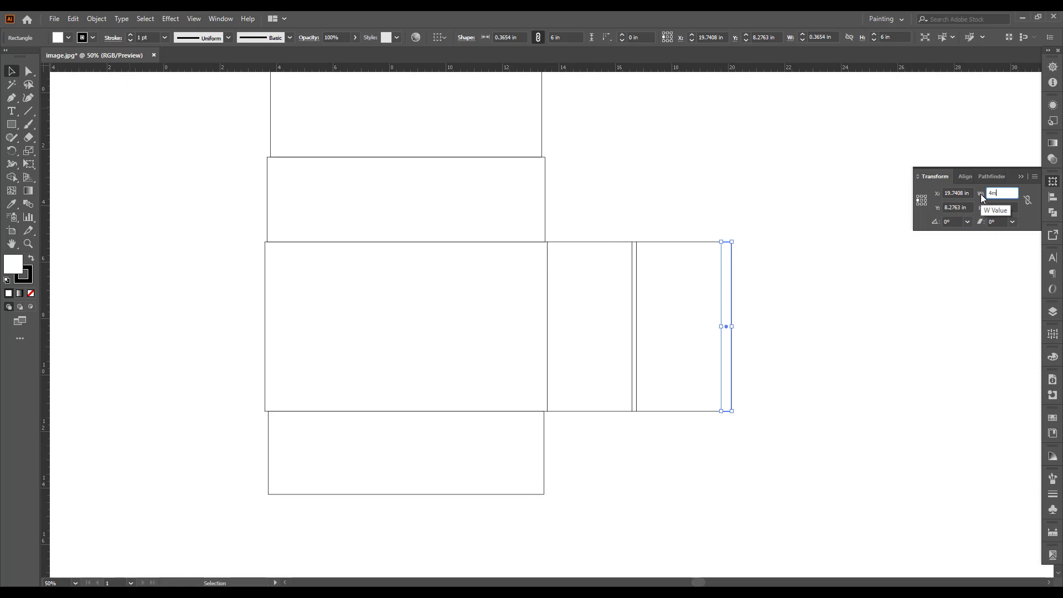
{"action": "type", "text": "m"}
{"action": "key", "text": "Return"}
- Shorten the thin tab to a height of 1.25 in
{"action": "scroll", "coordinate": [767, 338], "scroll_direction": "up", "scroll_amount": 1}
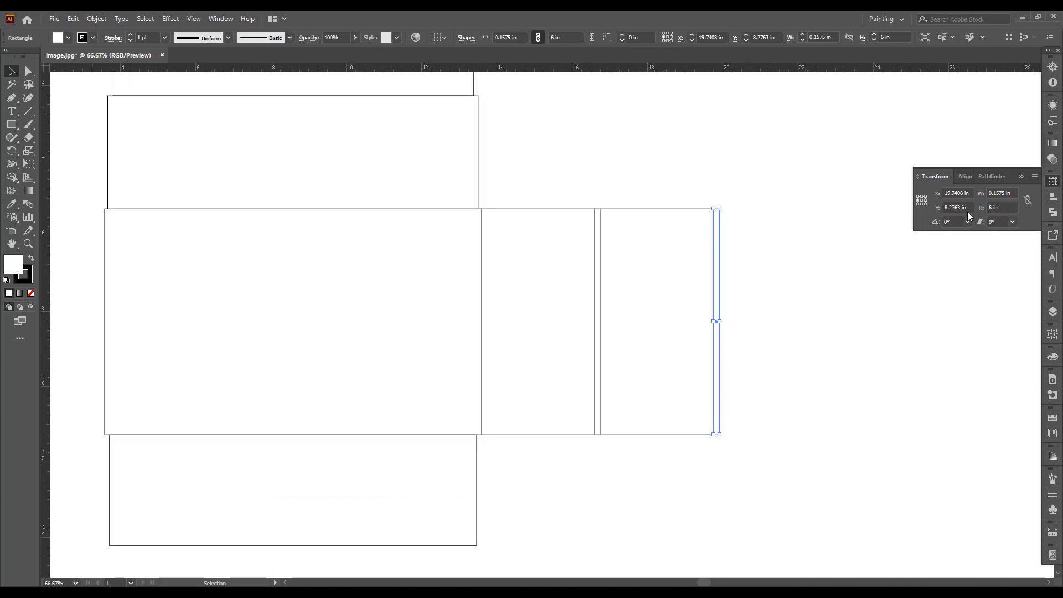
{"action": "left_click", "coordinate": [981, 212]}
{"action": "type", "text": "1.25"}
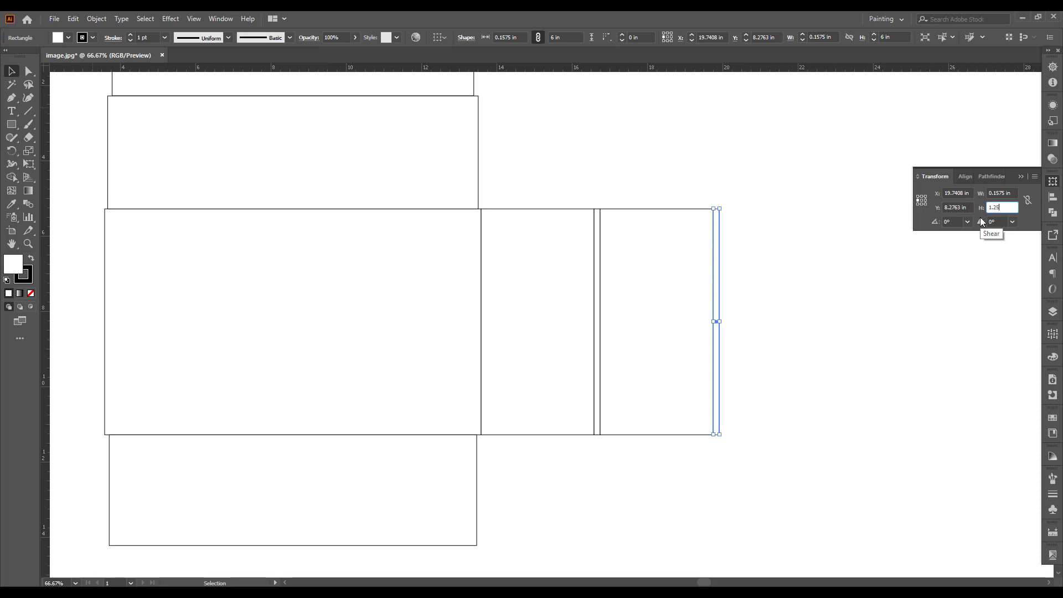
{"action": "key", "text": "Return"}
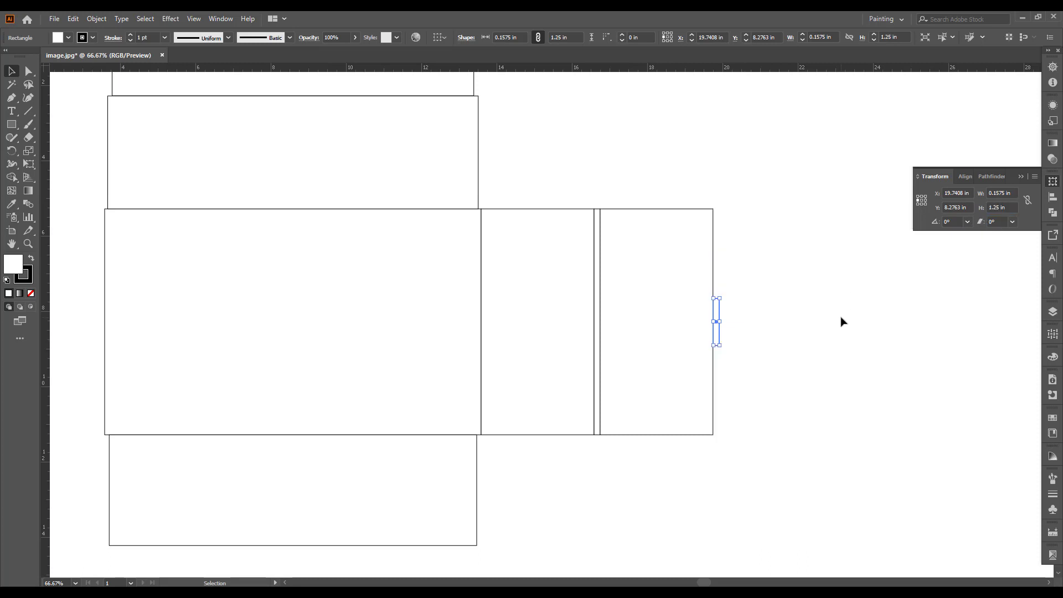
{"action": "left_click", "coordinate": [841, 321]}
- Alt-drag a copy of the small tab onto the front/side panel edge at X 13.425 in
{"action": "left_click_drag", "start_coordinate": [773, 309], "coordinate": [823, 326]}
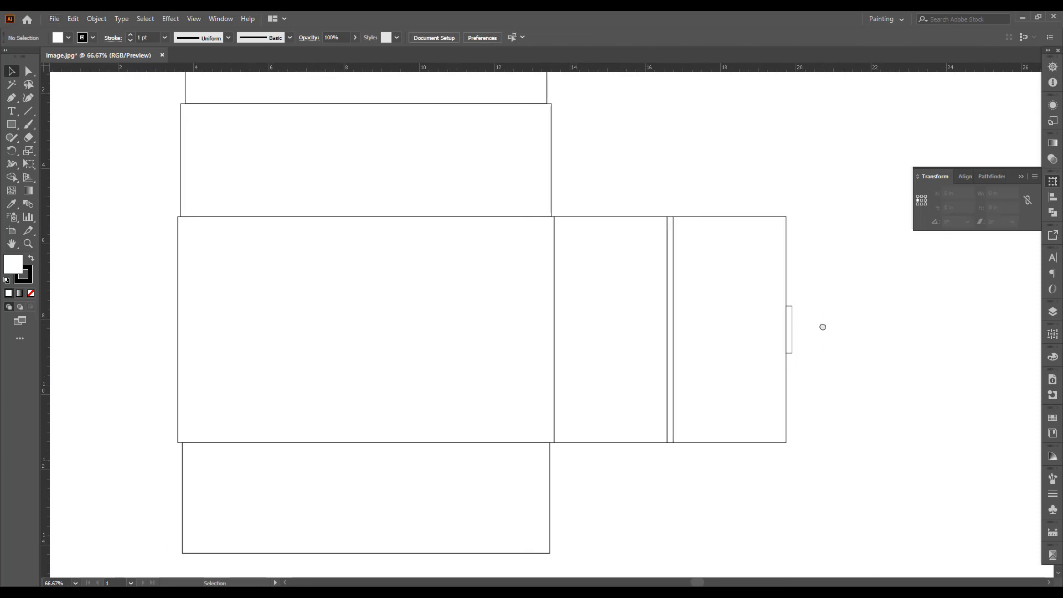
{"action": "left_click_drag", "start_coordinate": [822, 354], "coordinate": [833, 381]}
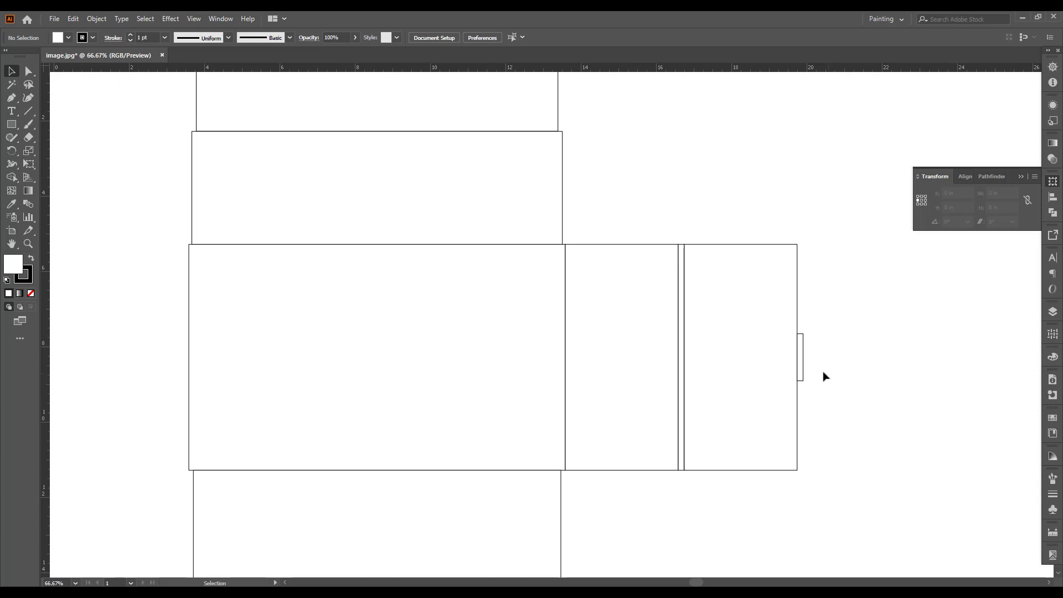
{"action": "mouse_move", "coordinate": [799, 360]}
{"action": "left_mouse_down"}
{"action": "mouse_move", "coordinate": [560, 363]}
{"action": "mouse_move", "coordinate": [612, 331]}
{"action": "left_mouse_up"}
{"action": "scroll", "coordinate": [559, 343], "scroll_direction": "up", "scroll_amount": 5}
{"action": "scroll", "coordinate": [557, 342], "scroll_direction": "up", "scroll_amount": 3}
{"action": "scroll", "coordinate": [576, 329], "scroll_direction": "down", "scroll_amount": 2}
{"action": "scroll", "coordinate": [573, 331], "scroll_direction": "down", "scroll_amount": 3}
{"action": "scroll", "coordinate": [569, 332], "scroll_direction": "down", "scroll_amount": 3}
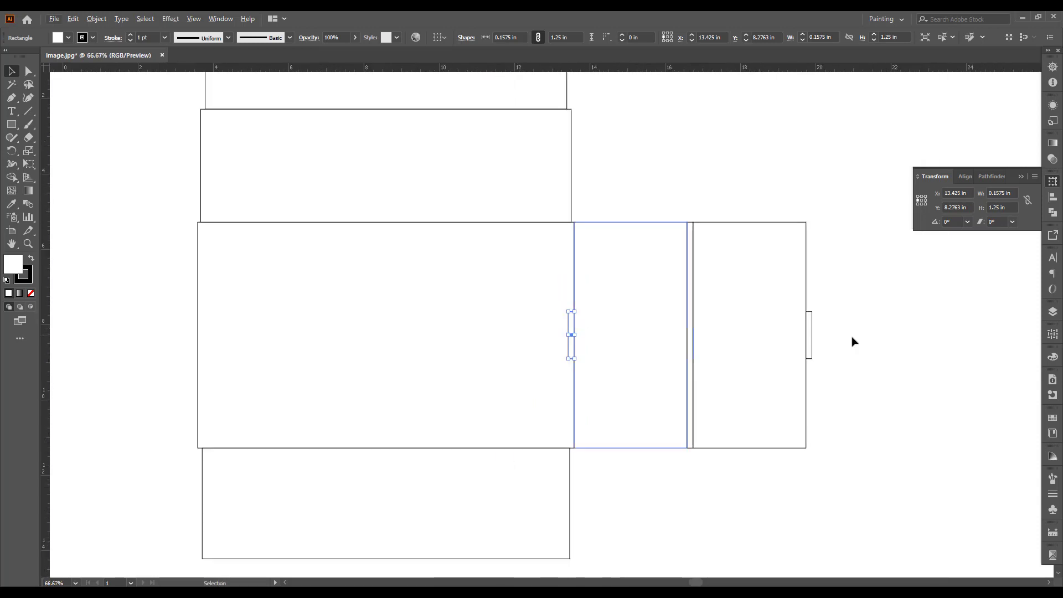
{"action": "left_click", "coordinate": [852, 341]}
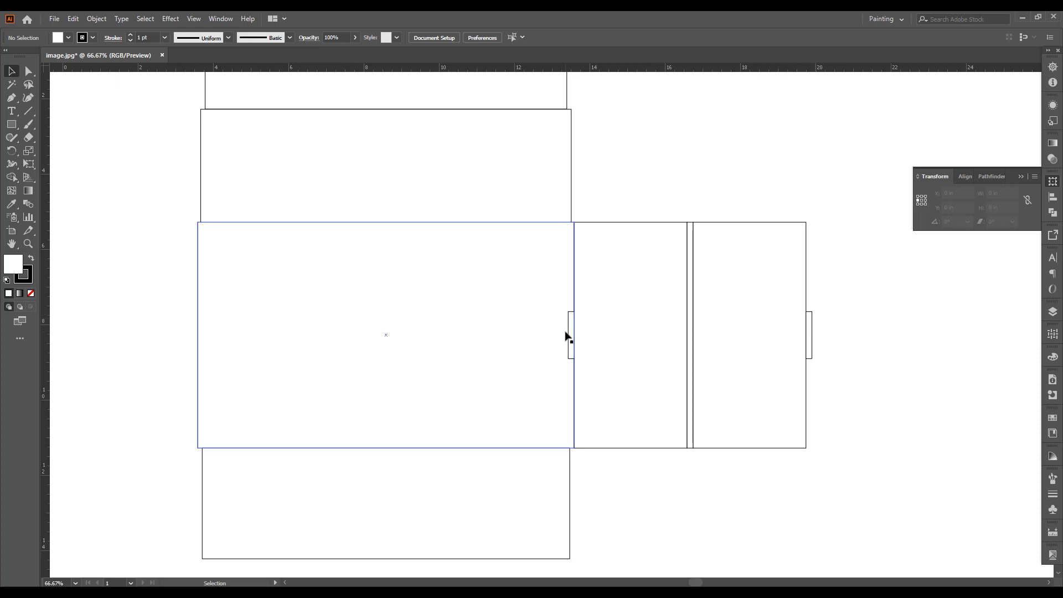
- Make the tab beside the front panel 2 mm taller, about 1.33 in
{"action": "scroll", "coordinate": [572, 335], "scroll_direction": "up", "scroll_amount": 2}
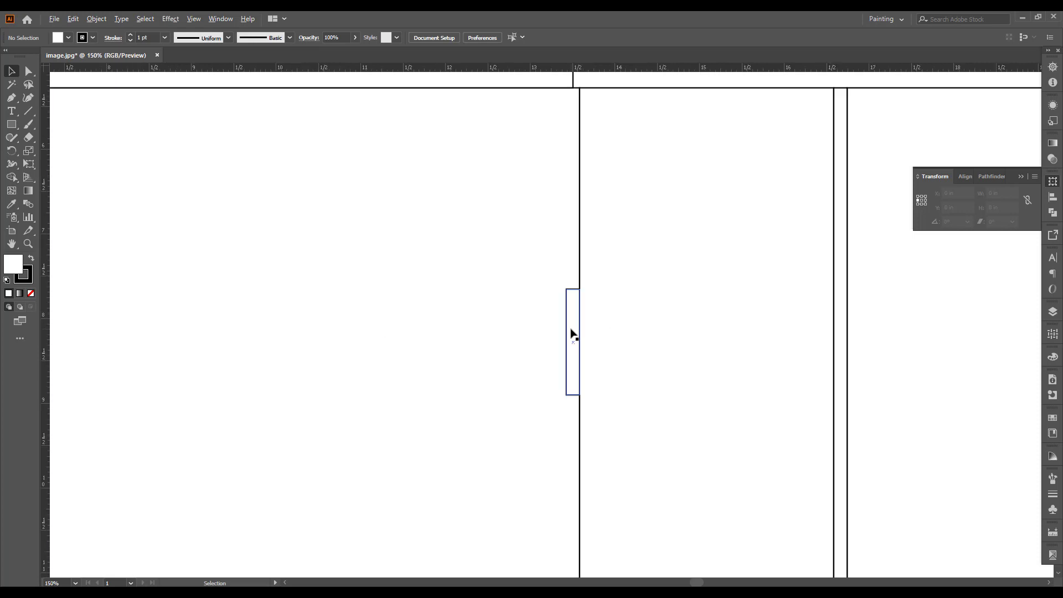
{"action": "left_click", "coordinate": [570, 334]}
{"action": "scroll", "coordinate": [570, 334], "scroll_direction": "down", "scroll_amount": 4}
{"action": "scroll", "coordinate": [680, 326], "scroll_direction": "up", "scroll_amount": 2}
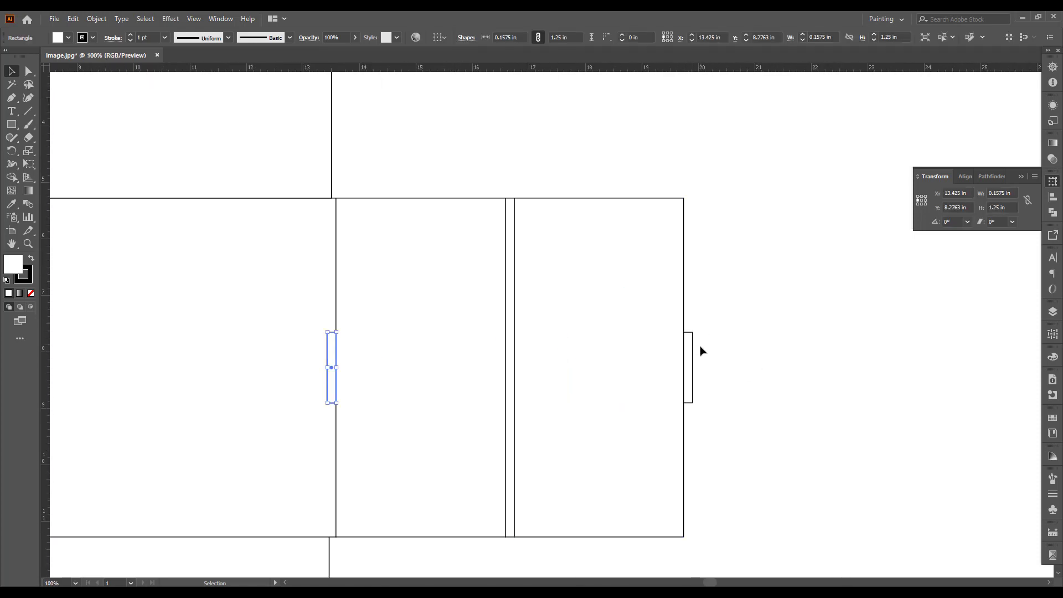
{"action": "left_click_drag", "start_coordinate": [680, 326], "coordinate": [692, 354]}
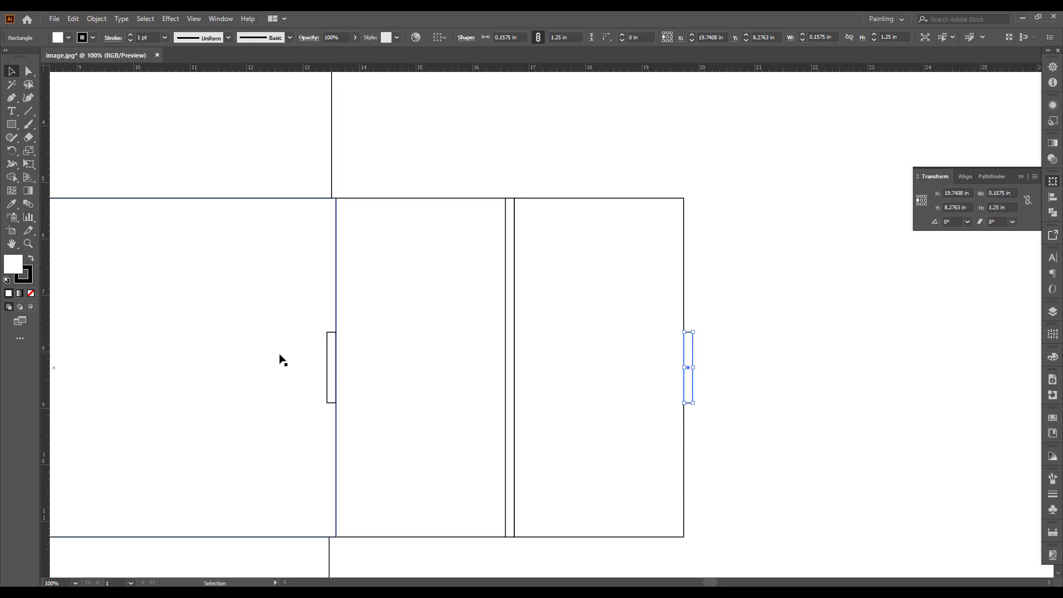
{"action": "left_click", "coordinate": [332, 355]}
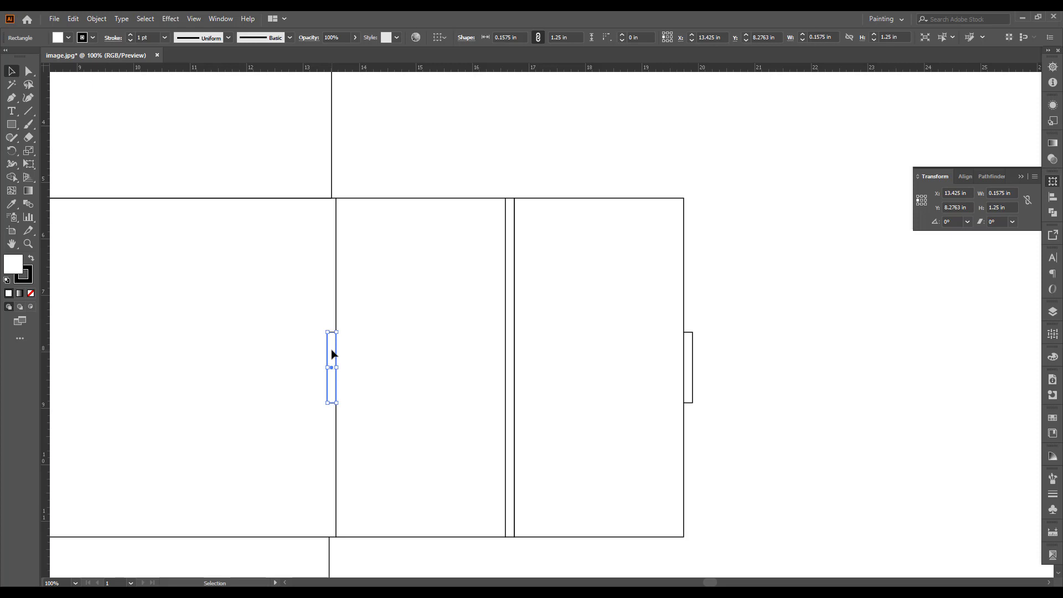
{"action": "left_click", "coordinate": [1005, 207]}
{"action": "key", "text": "Return"}
{"action": "left_click", "coordinate": [1007, 206]}
{"action": "type", "text": "+2mm"}
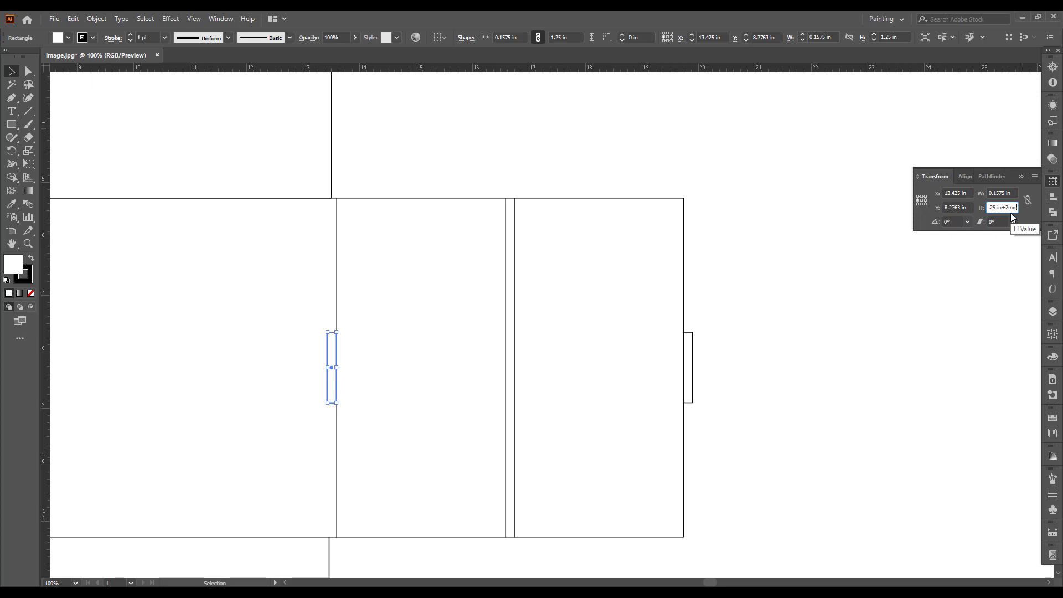
{"action": "key", "text": "Return"}
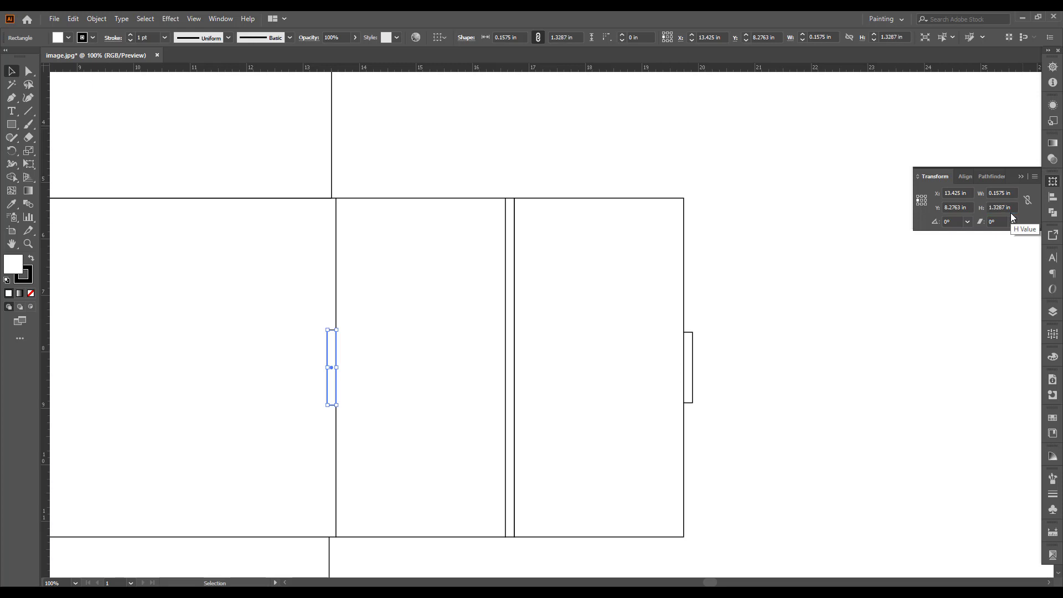
{"action": "left_click", "coordinate": [685, 326]}
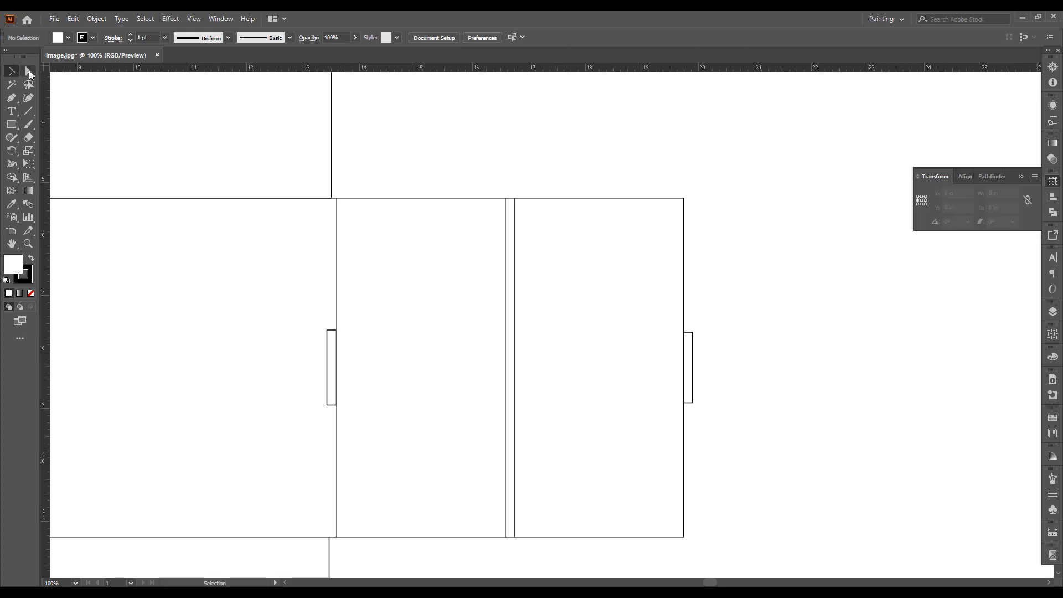
- Drag the outer glue tab's right anchors inward to taper it into a trapezoid
{"action": "left_click", "coordinate": [29, 71]}
{"action": "scroll", "coordinate": [736, 361], "scroll_direction": "up", "scroll_amount": 3}
{"action": "left_click_drag", "start_coordinate": [520, 269], "coordinate": [557, 405]}
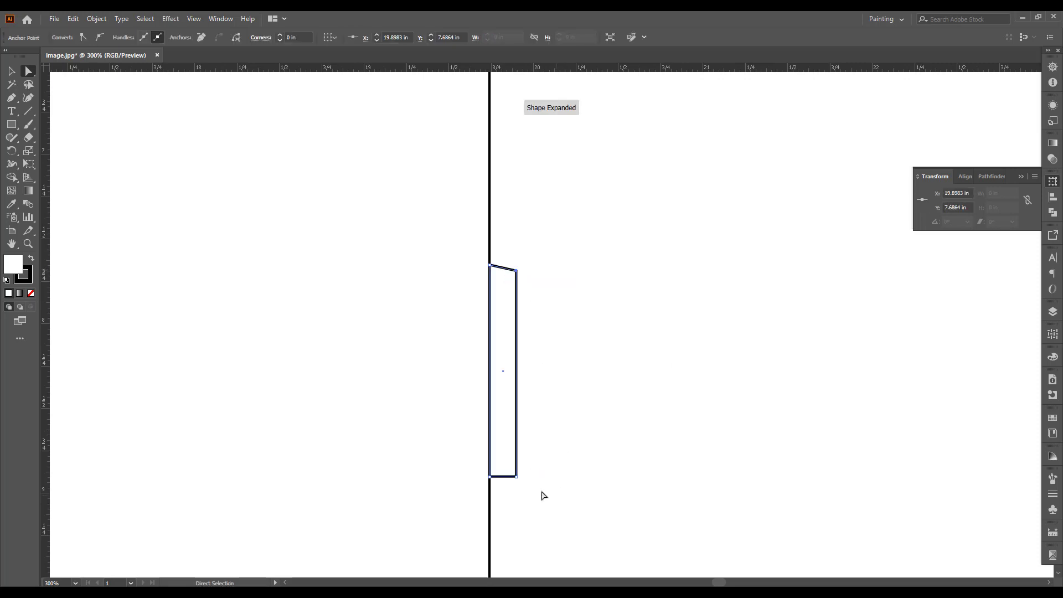
{"action": "left_click_drag", "start_coordinate": [517, 476], "coordinate": [519, 473]}
{"action": "left_click_drag", "start_coordinate": [517, 471], "coordinate": [516, 471]}
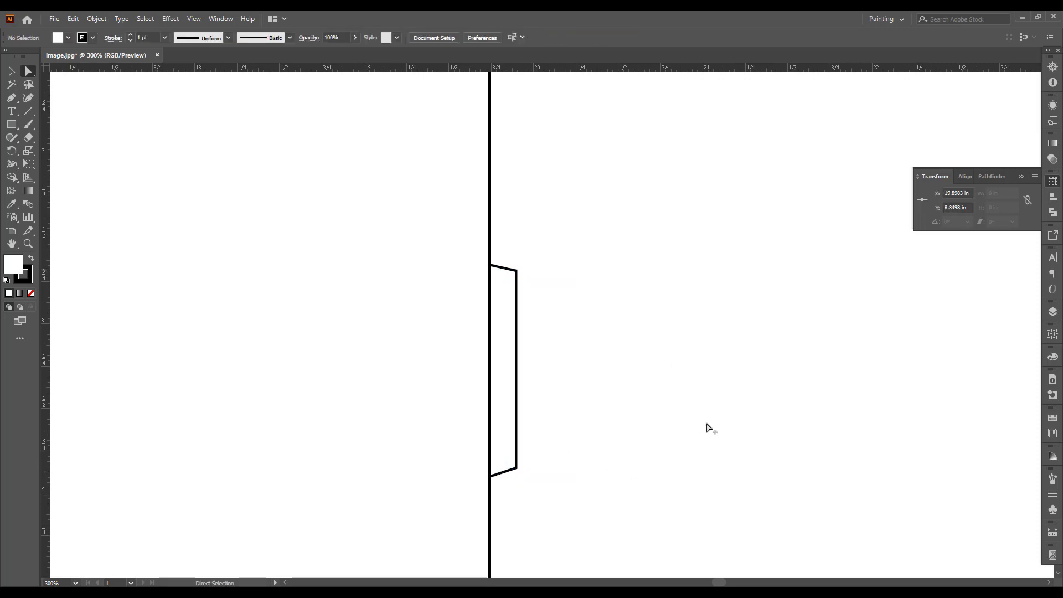
{"action": "scroll", "coordinate": [707, 426], "scroll_direction": "down", "scroll_amount": 2}
{"action": "scroll", "coordinate": [707, 426], "scroll_direction": "down", "scroll_amount": 2}
{"action": "scroll", "coordinate": [719, 454], "scroll_direction": "down", "scroll_amount": 1}
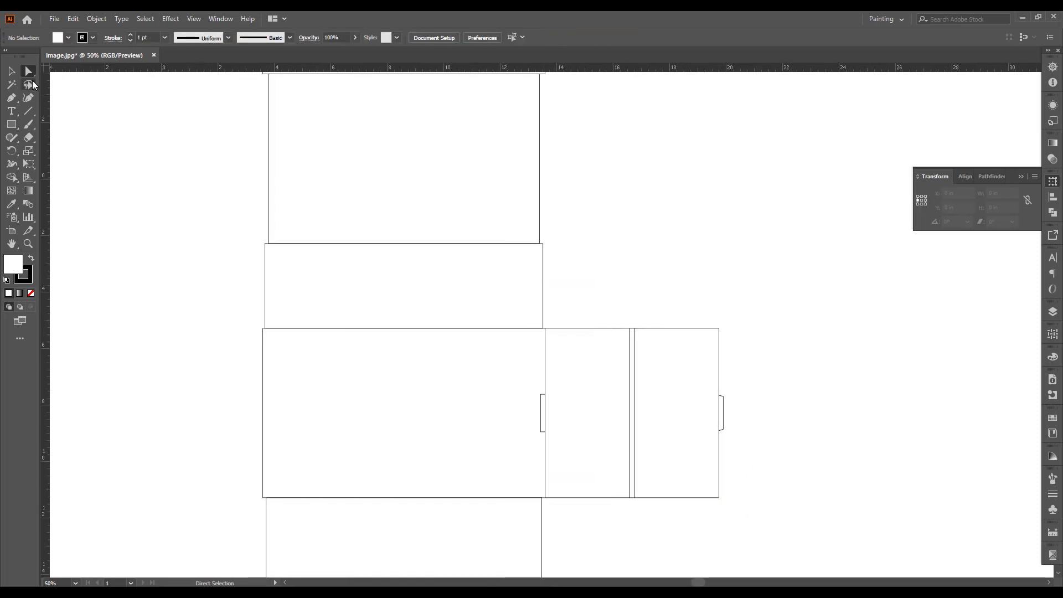
{"action": "left_click", "coordinate": [11, 70]}
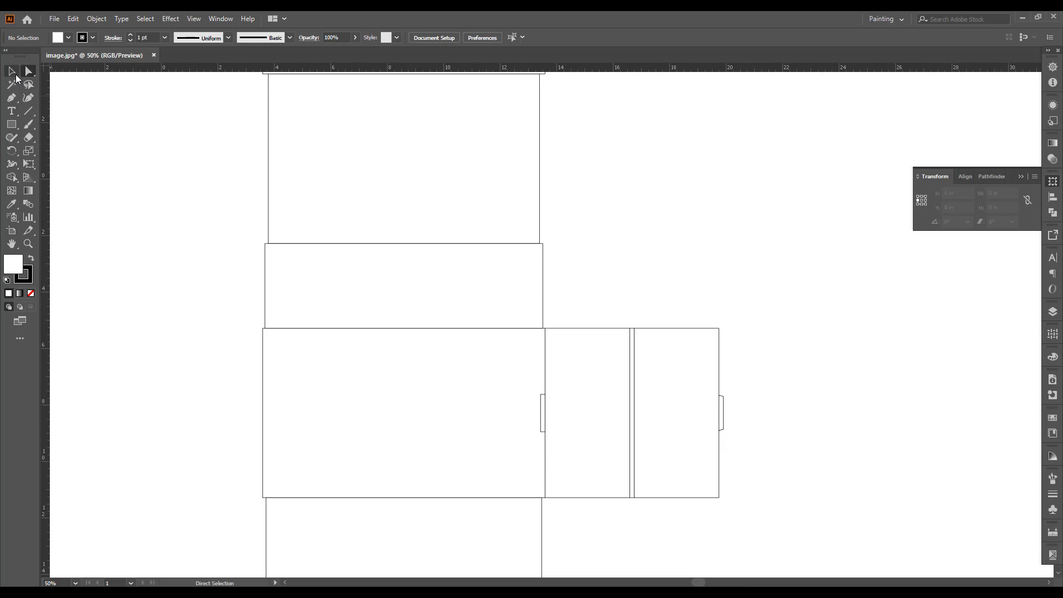
- Copy both right side panels with their tabs to the left and rotate them 180°
{"action": "left_click", "coordinate": [542, 422]}
{"action": "left_click_drag", "start_coordinate": [598, 300], "coordinate": [751, 353]}
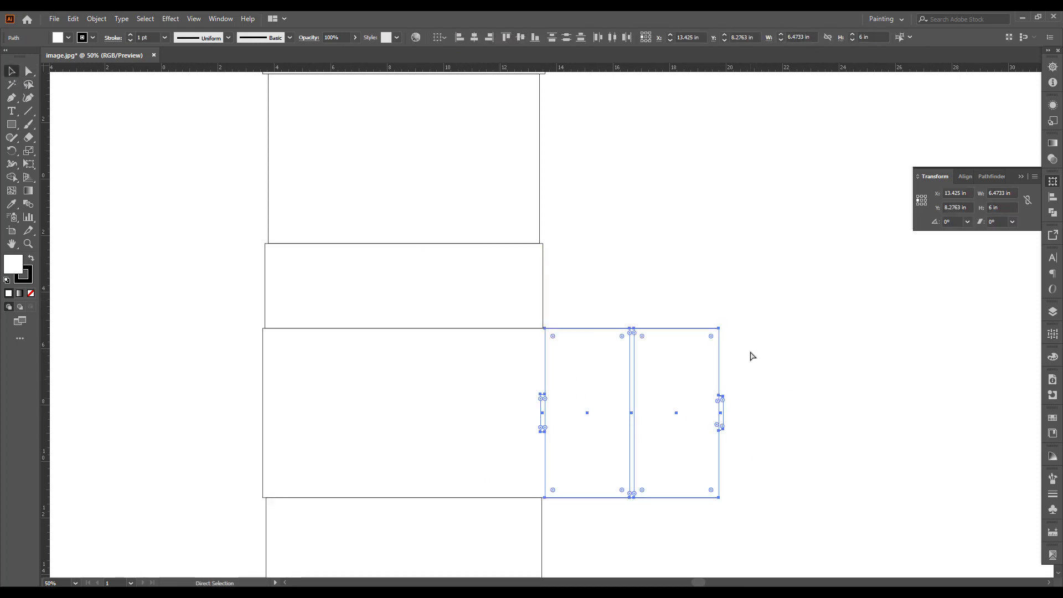
{"action": "left_click", "coordinate": [751, 376]}
{"action": "mouse_move", "coordinate": [720, 419]}
{"action": "left_mouse_down"}
{"action": "mouse_move", "coordinate": [807, 365]}
{"action": "mouse_move", "coordinate": [344, 365]}
{"action": "left_mouse_up"}
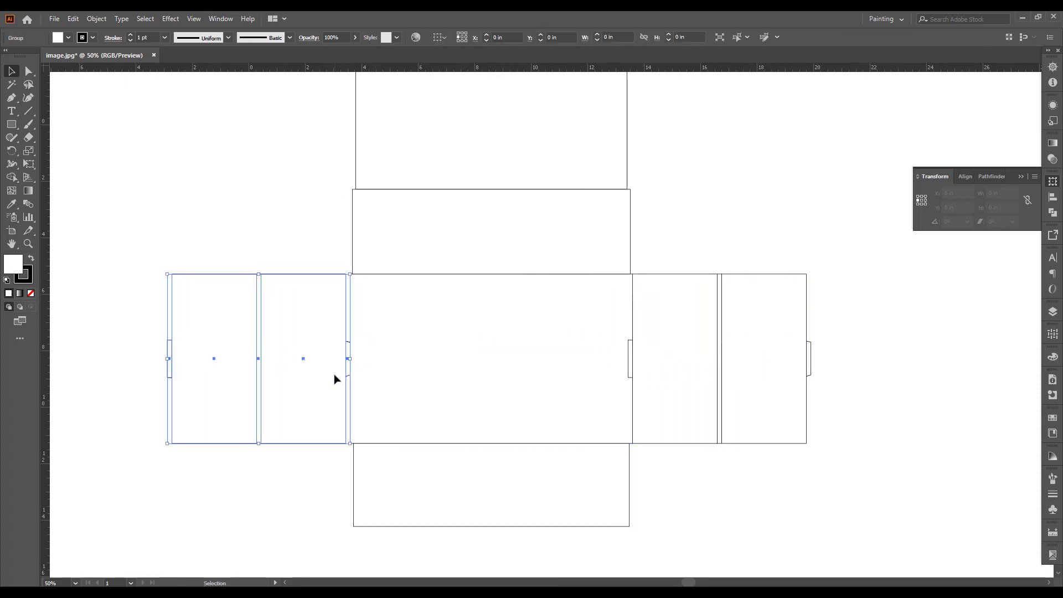
{"action": "mouse_move", "coordinate": [349, 269]}
{"action": "left_mouse_down"}
{"action": "mouse_move", "coordinate": [100, 345]}
{"action": "mouse_move", "coordinate": [140, 463]}
{"action": "left_mouse_up"}
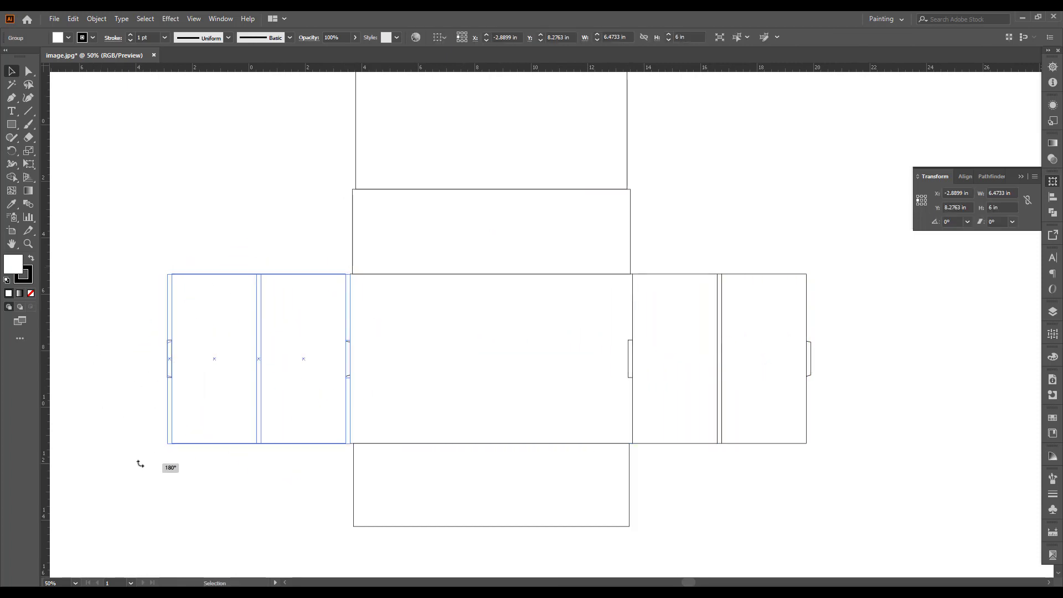
{"action": "left_click", "coordinate": [223, 211]}
- Nudge the rotated copy flush against the front panel's left edge in Outline view
{"action": "scroll", "coordinate": [348, 311], "scroll_direction": "up", "scroll_amount": 3}
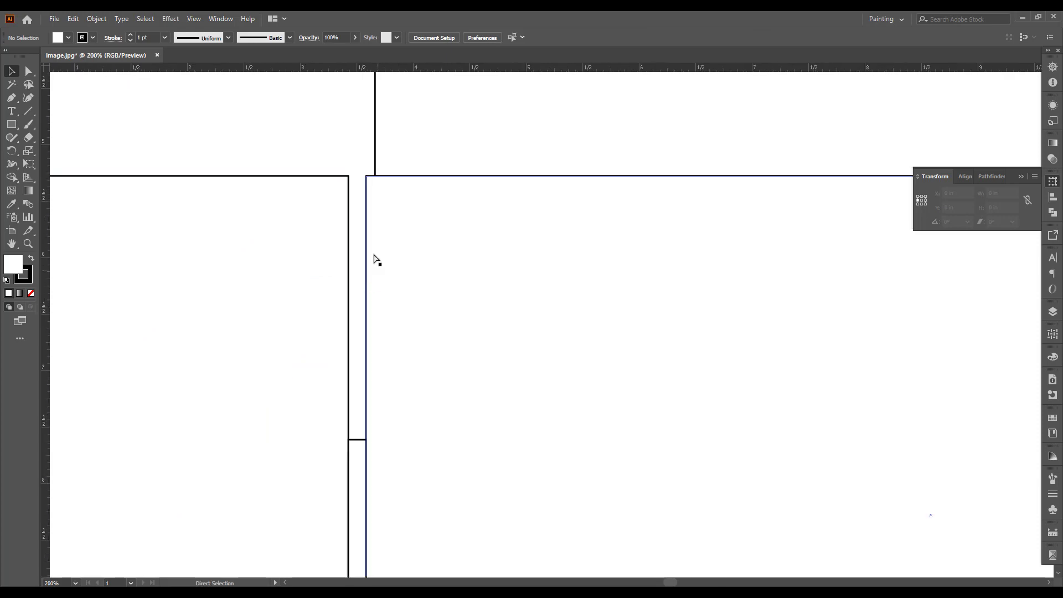
{"action": "key", "text": "ctrl+y"}
{"action": "left_click_drag", "start_coordinate": [350, 207], "coordinate": [368, 209]}
{"action": "key", "text": "ctrl+y"}
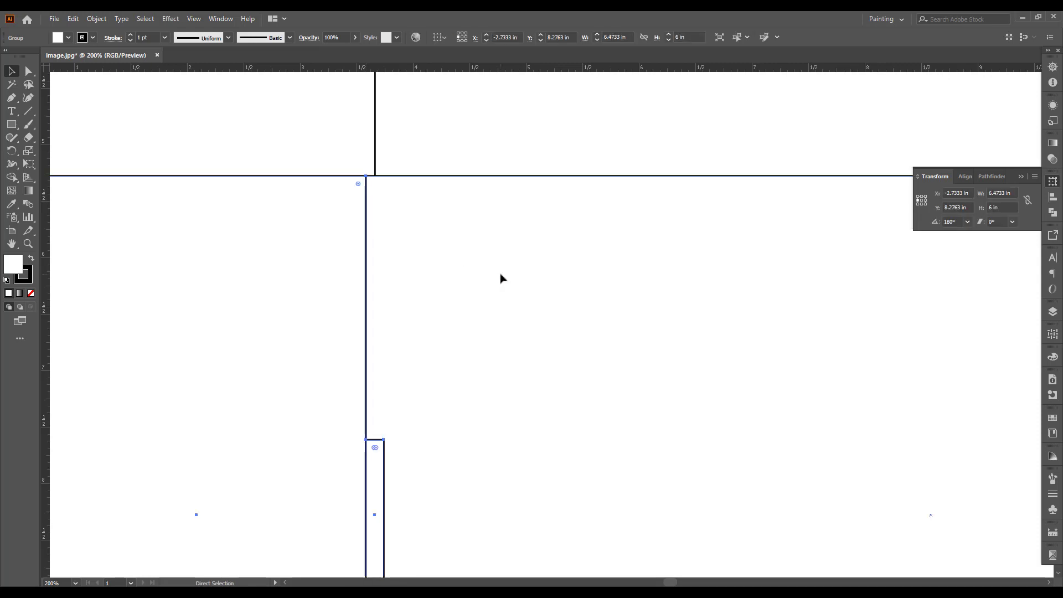
{"action": "key", "text": "ctrl+0"}
{"action": "left_click", "coordinate": [571, 203]}
{"action": "left_click_drag", "start_coordinate": [572, 203], "coordinate": [608, 282]}
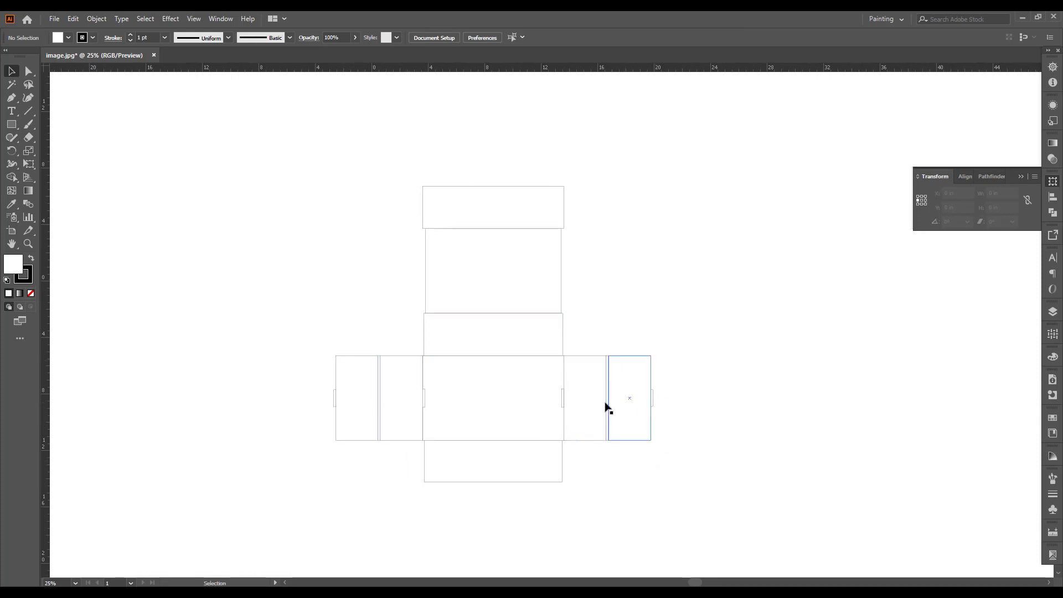
- Draw a narrow 1.7193 × 3 in dust flap rectangle beside the upper panel
{"action": "left_click_drag", "start_coordinate": [625, 347], "coordinate": [675, 354]}
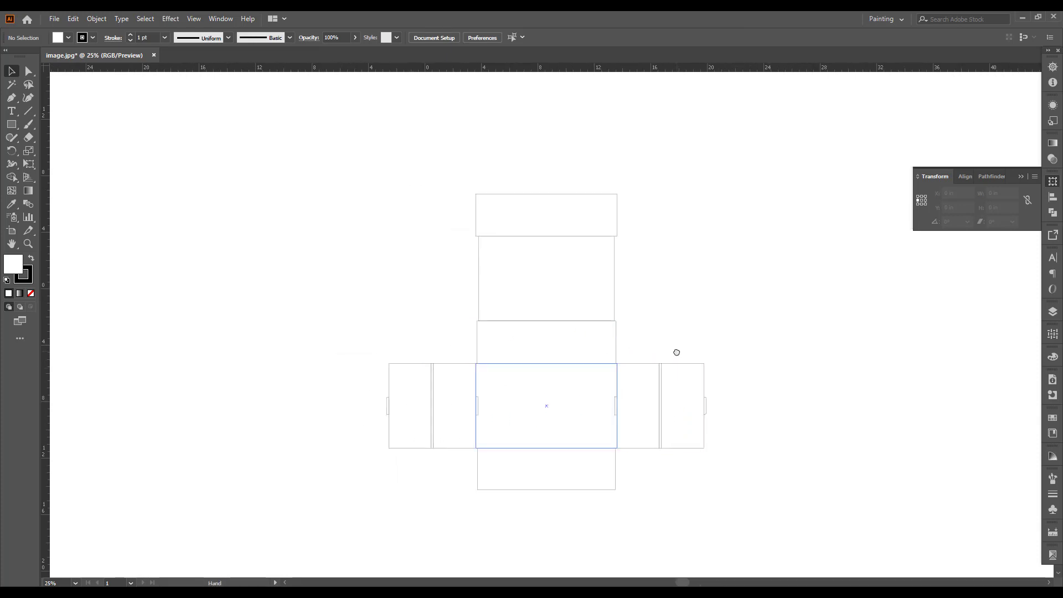
{"action": "left_click_drag", "start_coordinate": [597, 353], "coordinate": [589, 349]}
{"action": "left_click", "coordinate": [600, 469], "text": "shift"}
{"action": "left_click", "coordinate": [639, 359]}
{"action": "scroll", "coordinate": [638, 359], "scroll_direction": "up", "scroll_amount": 2}
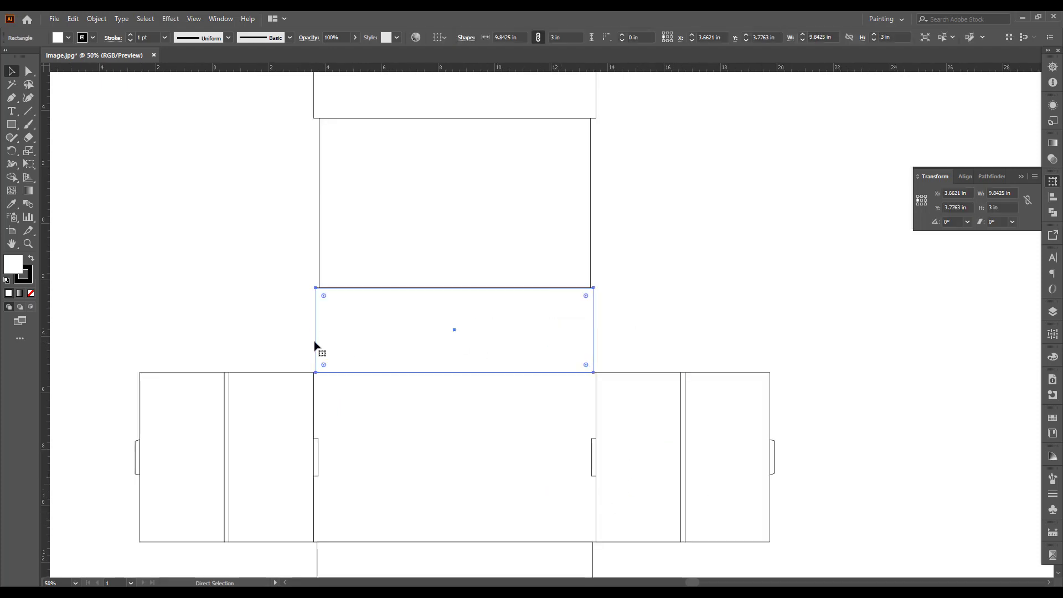
{"action": "left_click_drag", "start_coordinate": [314, 335], "coordinate": [643, 359]}
{"action": "left_click", "coordinate": [645, 353]}
- Snap the new flap into place directly above the right side panel
{"action": "scroll", "coordinate": [646, 354], "scroll_direction": "up", "scroll_amount": 1}
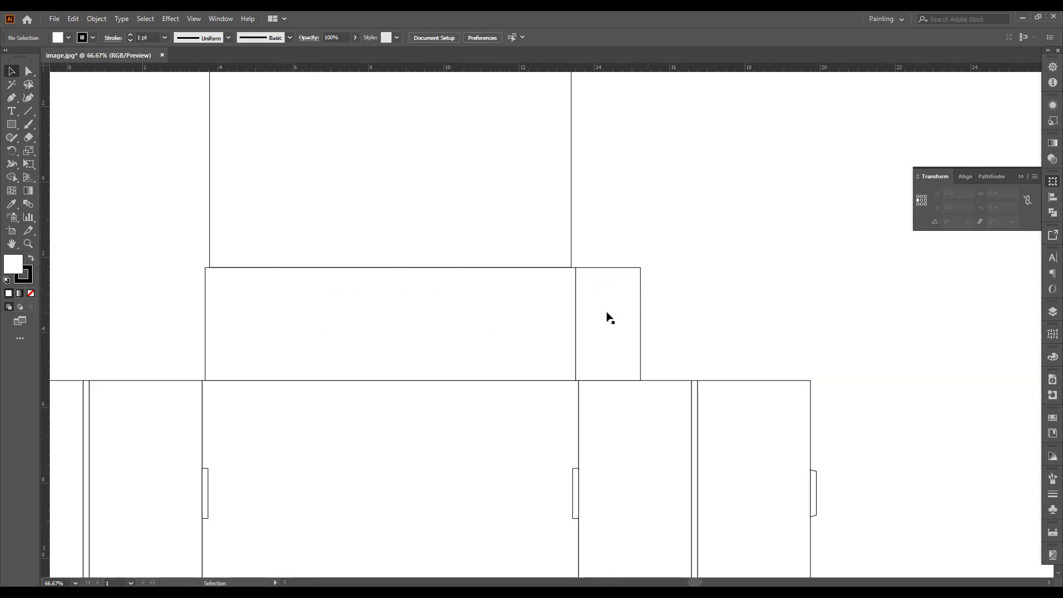
{"action": "scroll", "coordinate": [608, 317], "scroll_direction": "down", "scroll_amount": 3}
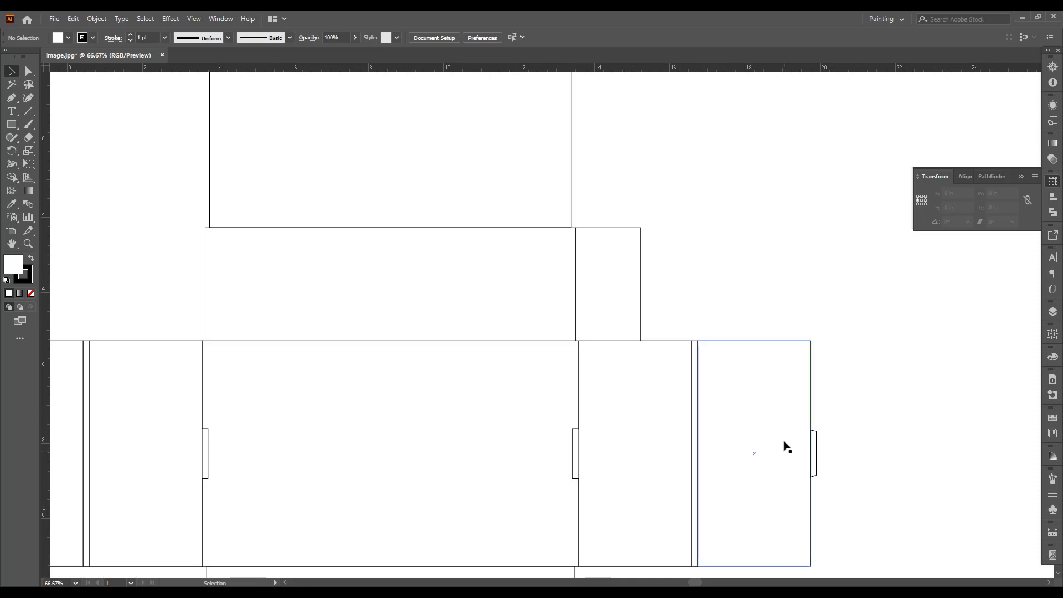
{"action": "scroll", "coordinate": [574, 446], "scroll_direction": "up", "scroll_amount": 1}
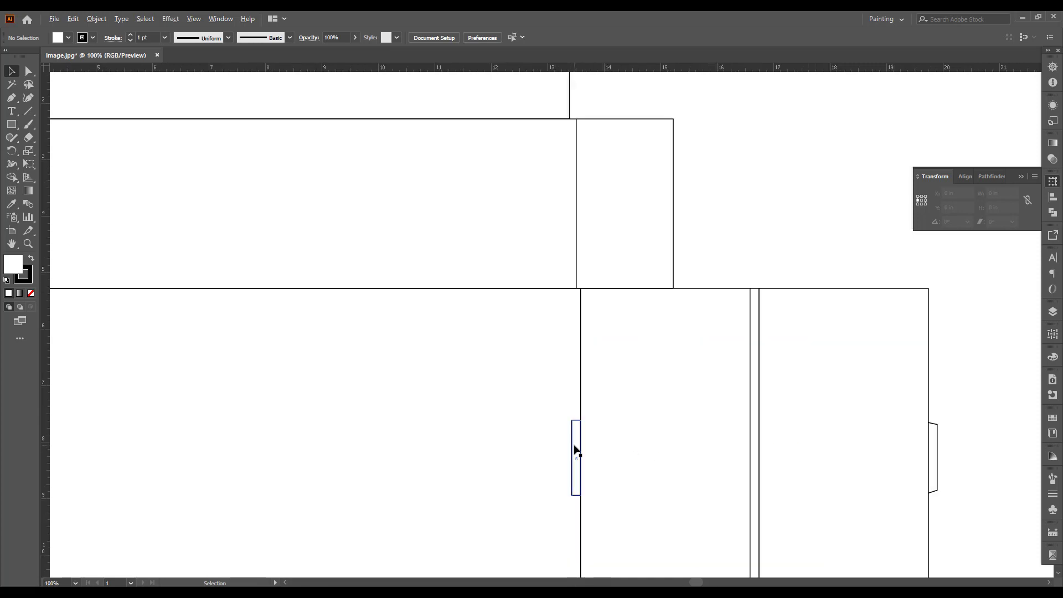
{"action": "left_click_drag", "start_coordinate": [628, 205], "coordinate": [625, 210]}
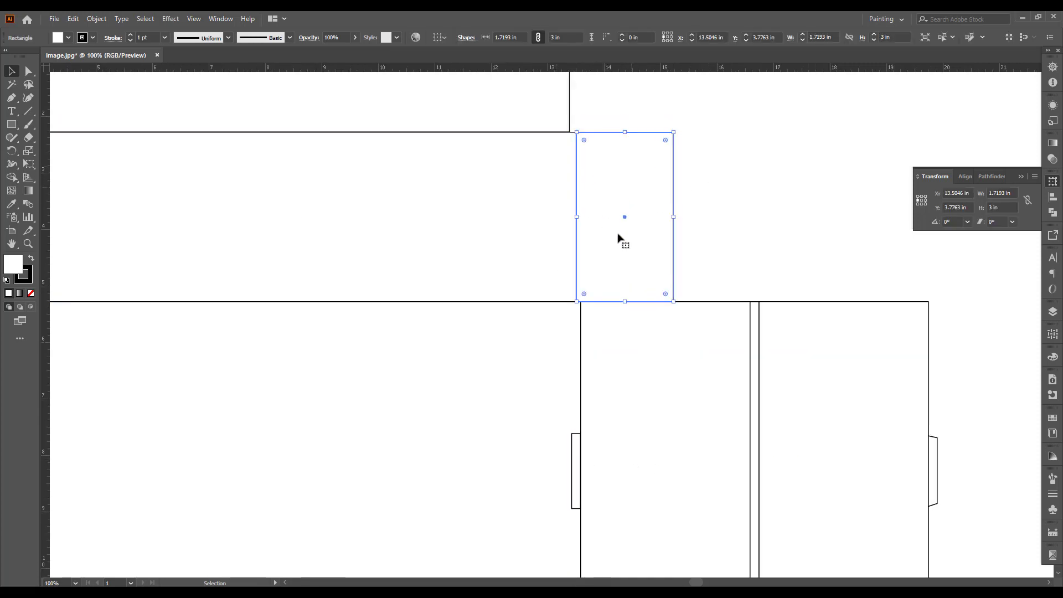
{"action": "scroll", "coordinate": [631, 222], "scroll_direction": "up", "scroll_amount": 4}
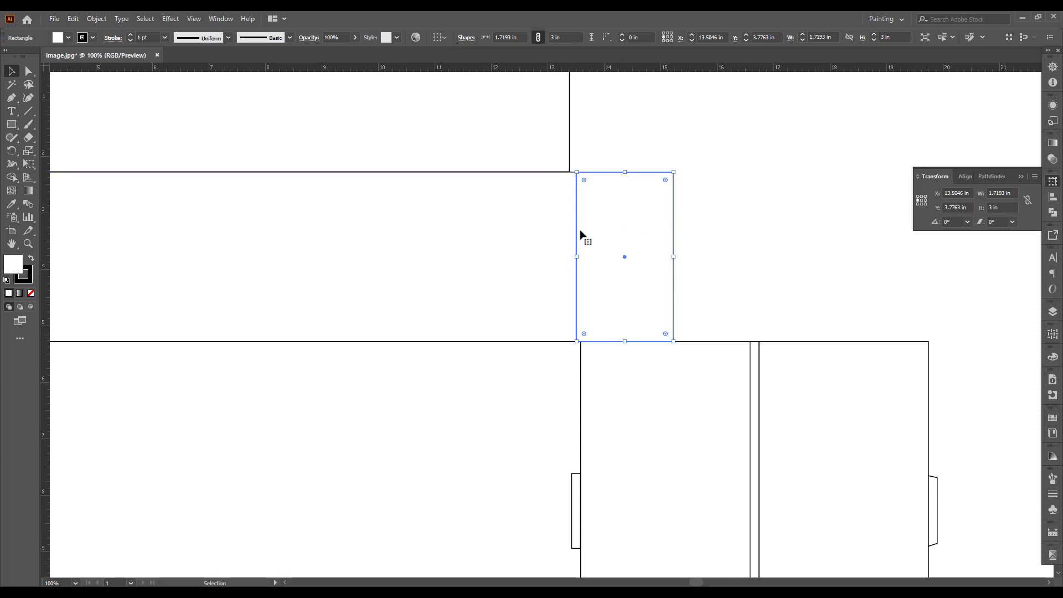
{"action": "scroll", "coordinate": [620, 200], "scroll_direction": "down", "scroll_amount": 3}
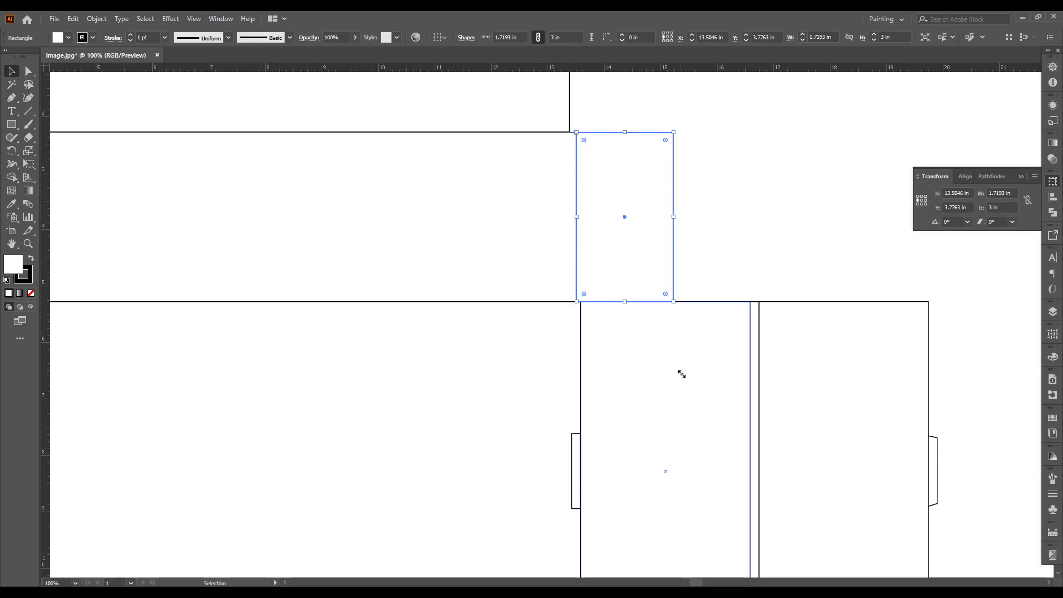
{"action": "scroll", "coordinate": [620, 182], "scroll_direction": "down", "scroll_amount": 2}
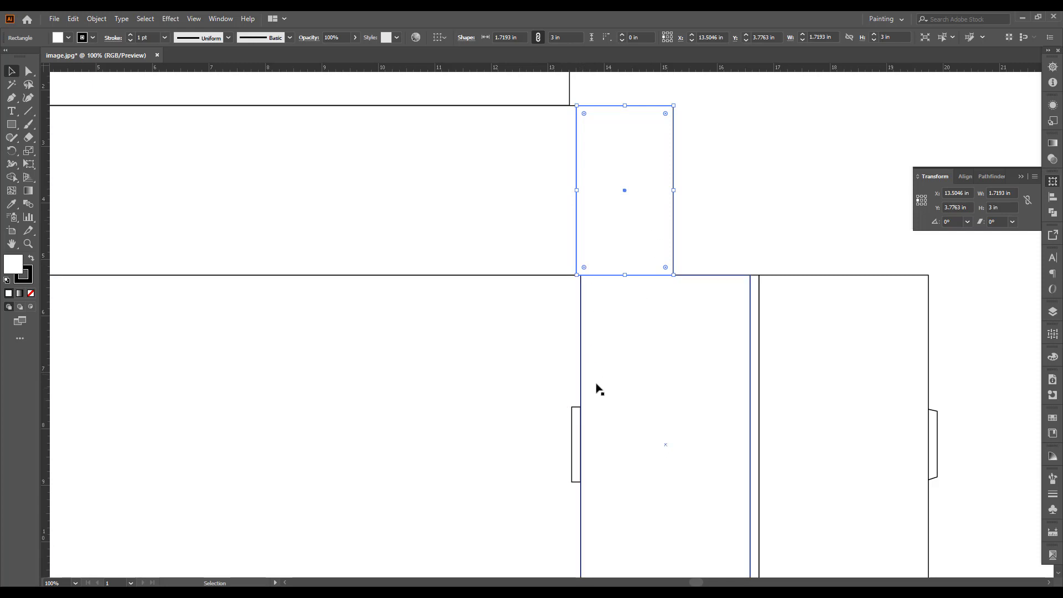
{"action": "scroll", "coordinate": [579, 457], "scroll_direction": "up", "scroll_amount": 1}
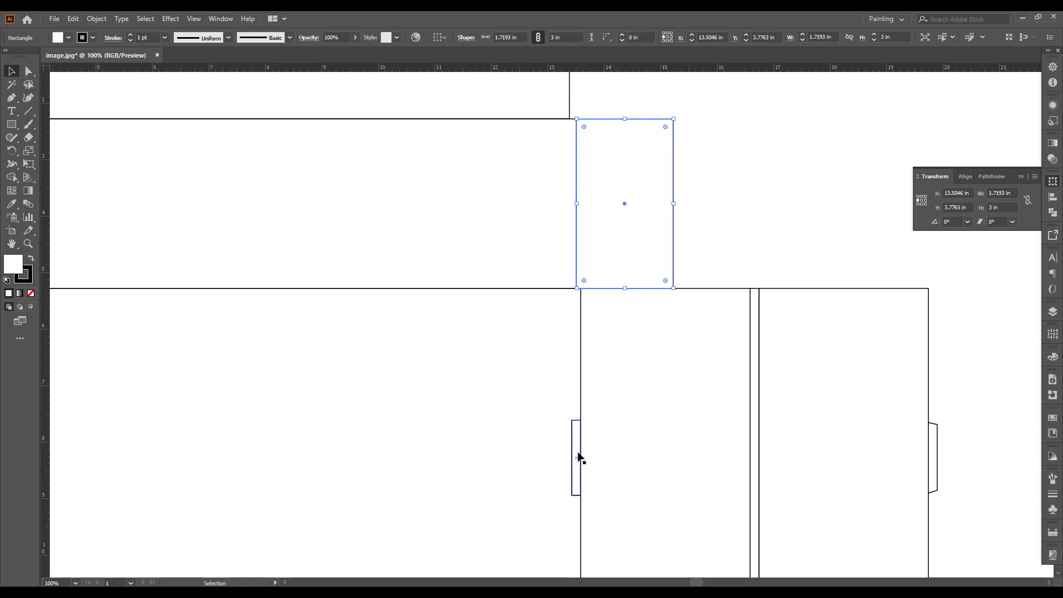
{"action": "scroll", "coordinate": [578, 457], "scroll_direction": "up", "scroll_amount": 1}
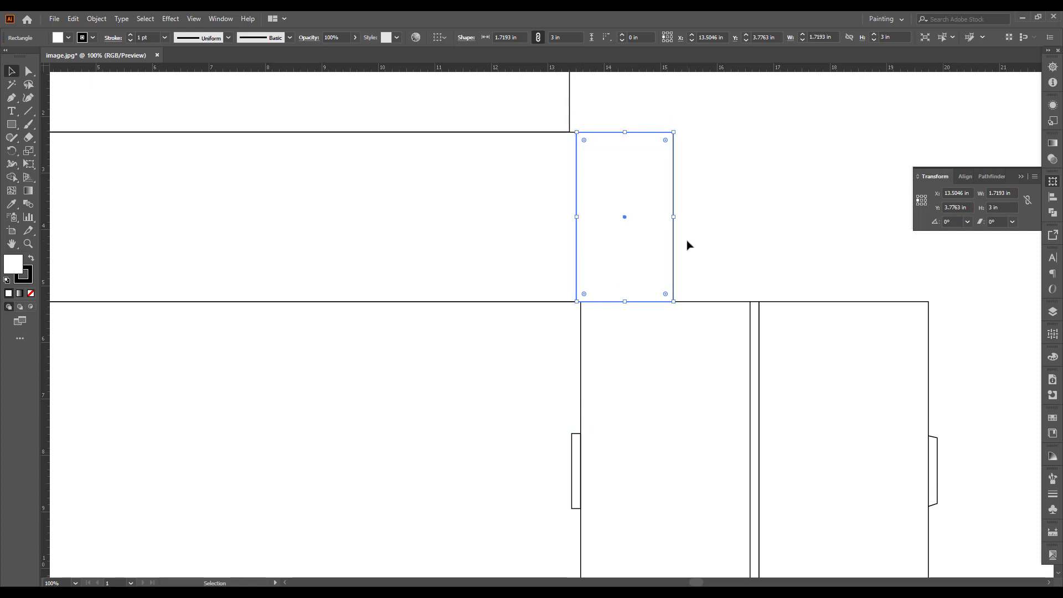
{"action": "left_click", "coordinate": [734, 260]}
{"action": "left_click_drag", "start_coordinate": [639, 251], "coordinate": [637, 252]}
{"action": "scroll", "coordinate": [622, 230], "scroll_direction": "down", "scroll_amount": 2}
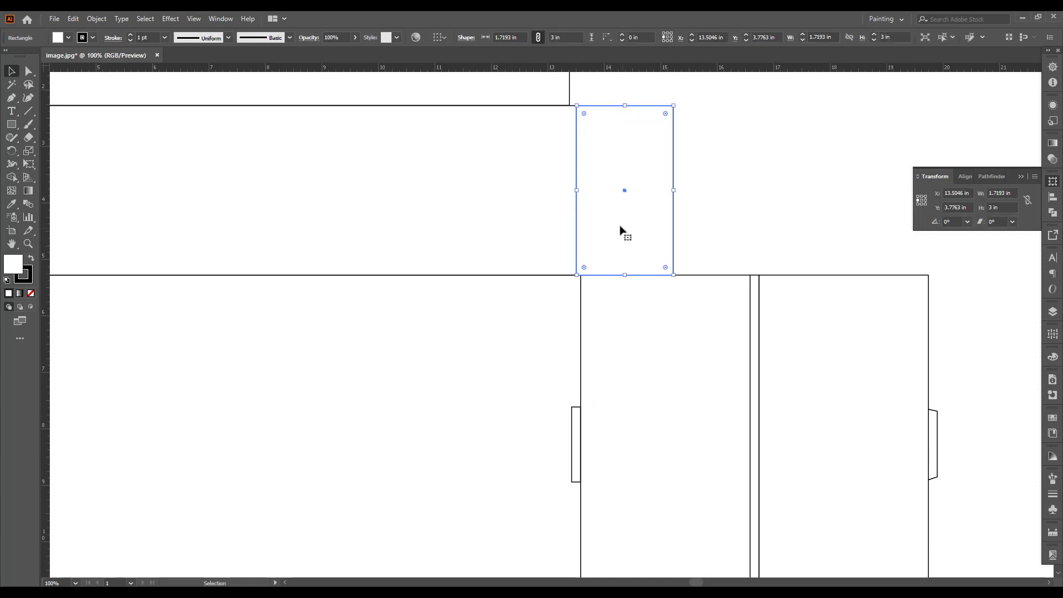
{"action": "scroll", "coordinate": [752, 225], "scroll_direction": "up", "scroll_amount": 1}
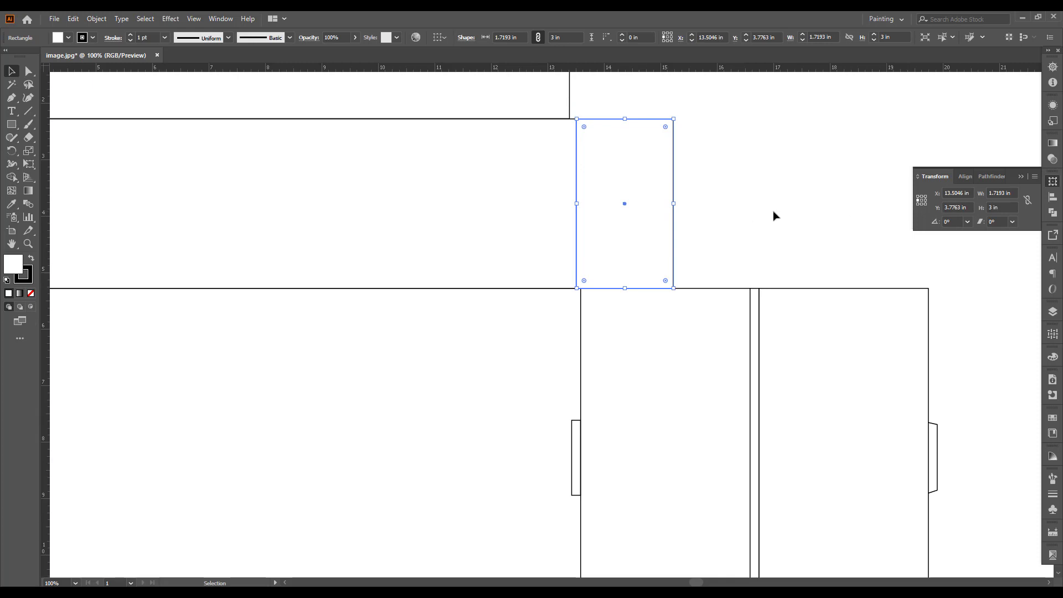
{"action": "left_click", "coordinate": [720, 221]}
- Draw a vertical line down the side panel's edge
{"action": "left_click", "coordinate": [28, 110]}
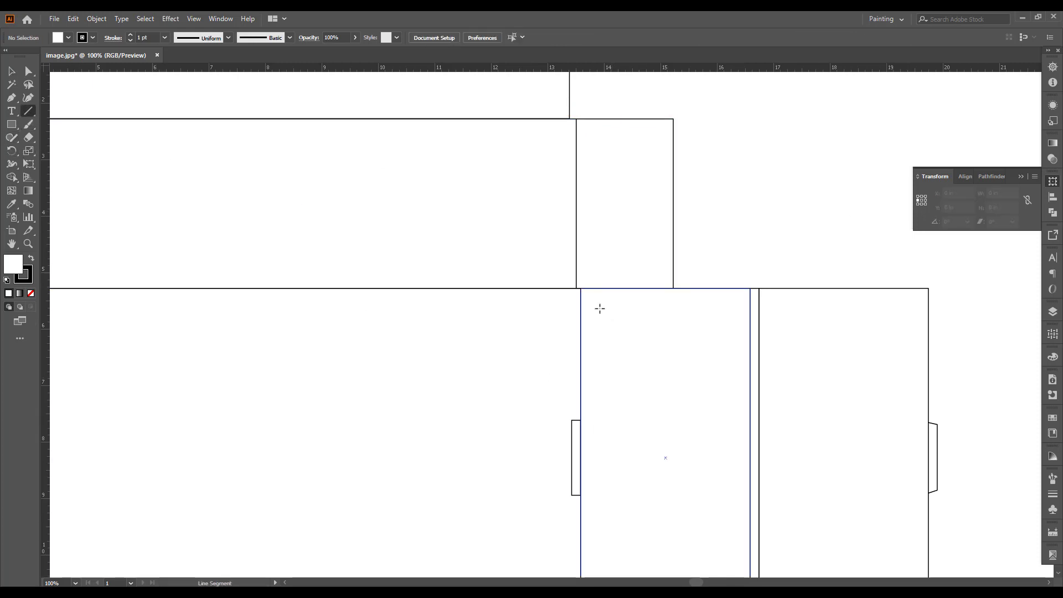
{"action": "left_click_drag", "start_coordinate": [581, 288], "coordinate": [580, 416]}
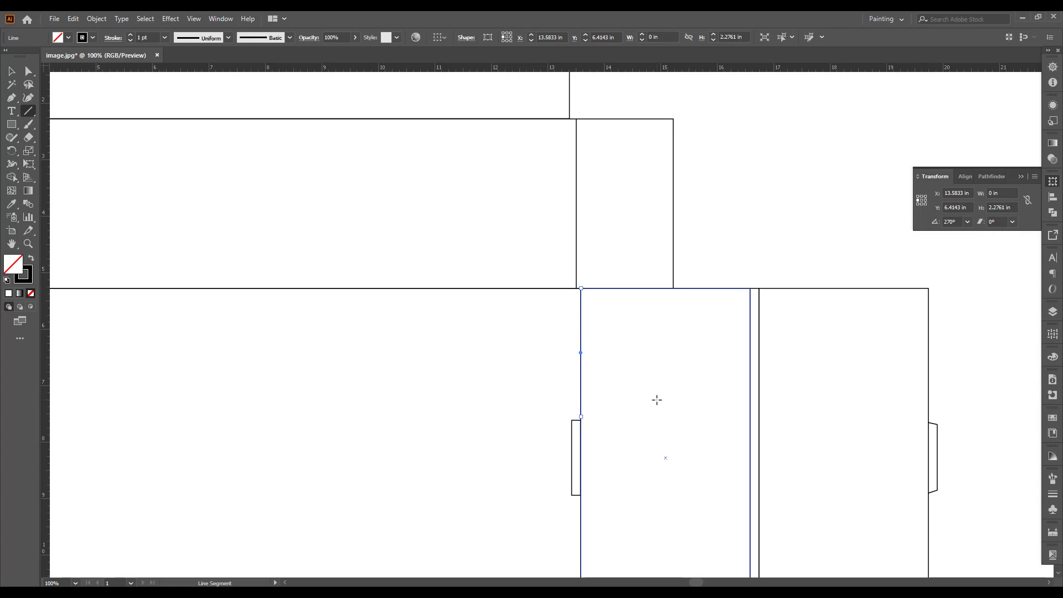
{"action": "key", "text": "ctrl+shift+a"}
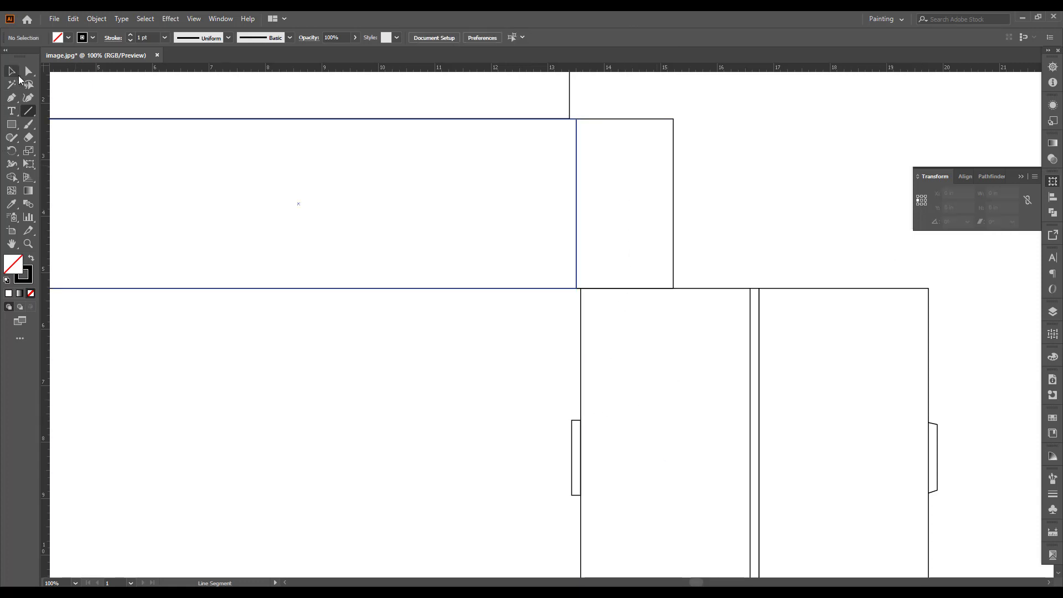
{"action": "left_click", "coordinate": [19, 77]}
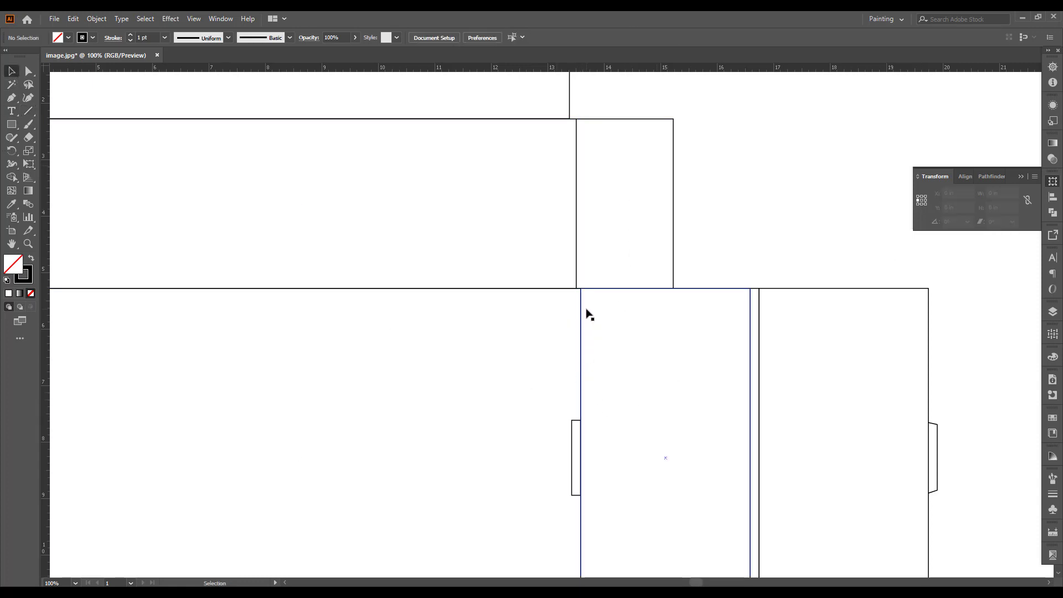
- Alt-drag a copy of the small upper flap down below the bottom panel
{"action": "left_click_drag", "start_coordinate": [712, 159], "coordinate": [609, 205]}
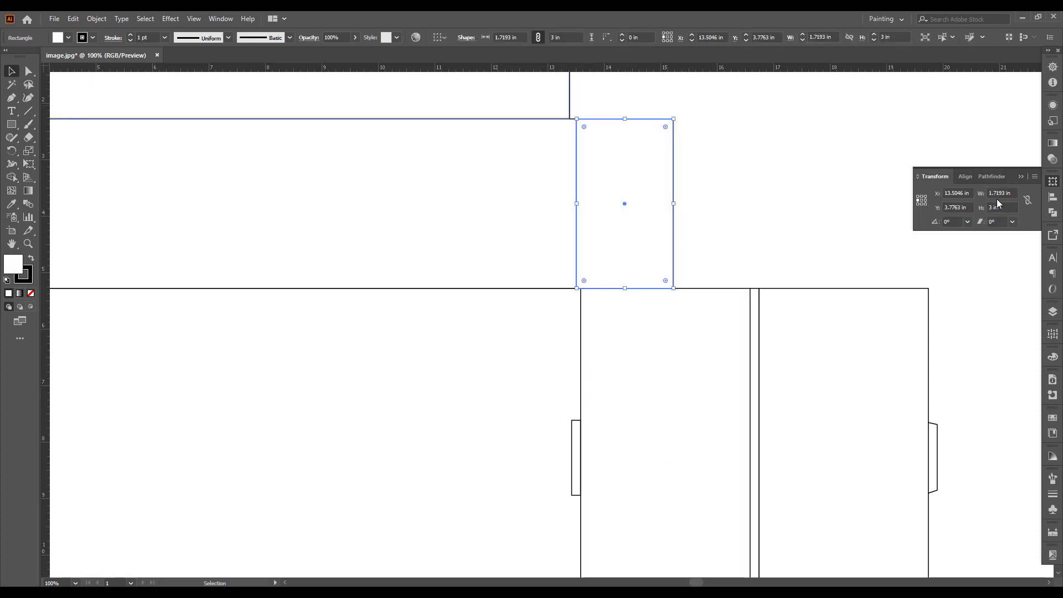
{"action": "scroll", "coordinate": [648, 291], "scroll_direction": "down", "scroll_amount": 2}
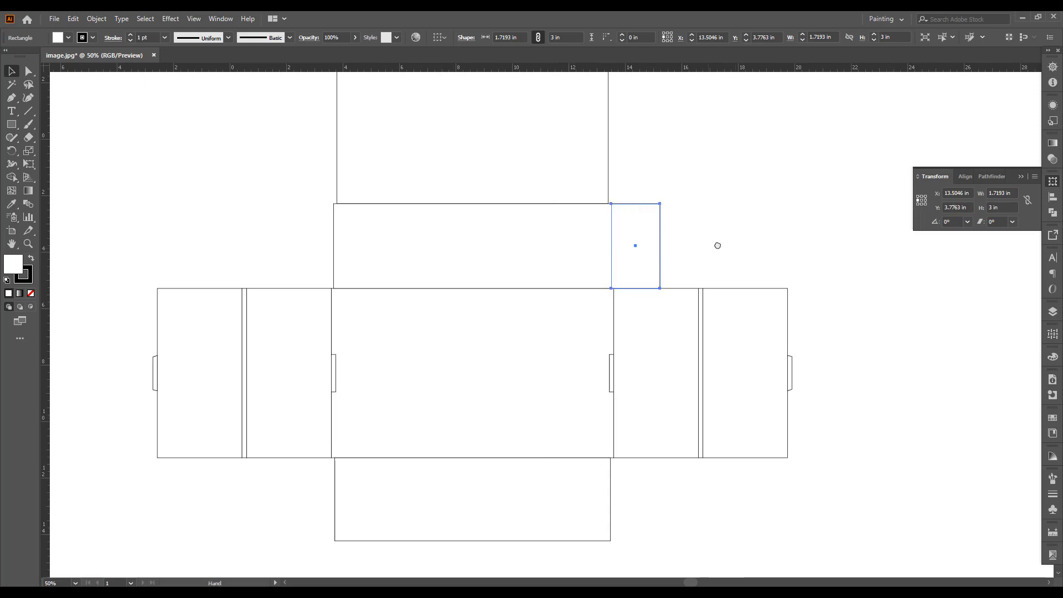
{"action": "left_click_drag", "start_coordinate": [717, 245], "coordinate": [754, 231]}
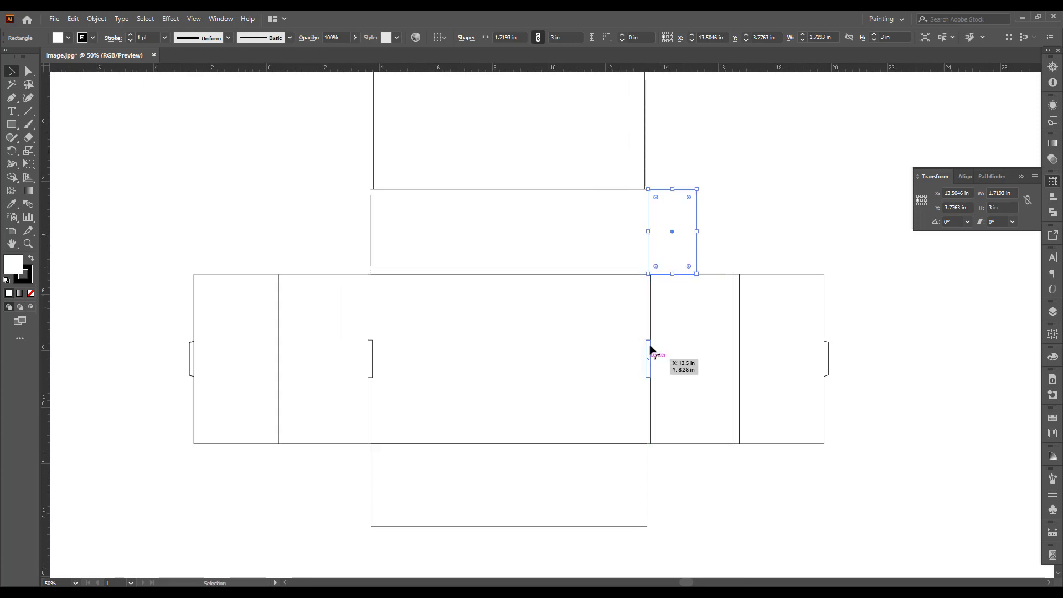
{"action": "left_click", "coordinate": [729, 250]}
{"action": "mouse_move", "coordinate": [714, 228]}
{"action": "left_mouse_down"}
{"action": "mouse_move", "coordinate": [738, 200]}
{"action": "mouse_move", "coordinate": [728, 453]}
{"action": "left_mouse_up"}
{"action": "scroll", "coordinate": [727, 451], "scroll_direction": "up", "scroll_amount": 4}
{"action": "scroll", "coordinate": [696, 414], "scroll_direction": "up", "scroll_amount": 1}
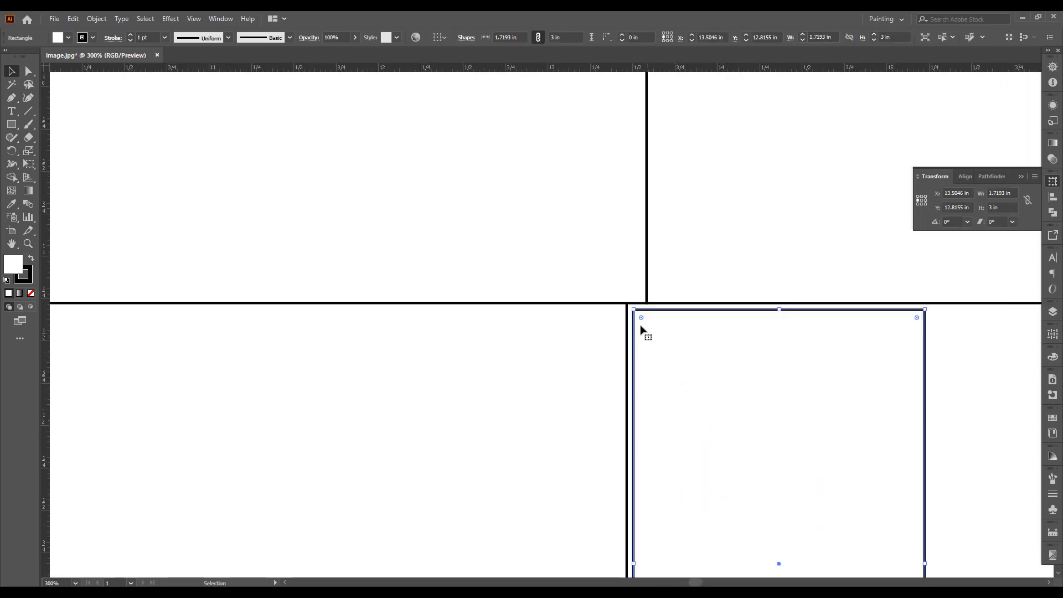
- Snap the copied flap's corner onto the panel corner using Outline view
{"action": "key", "text": "ctrl+y"}
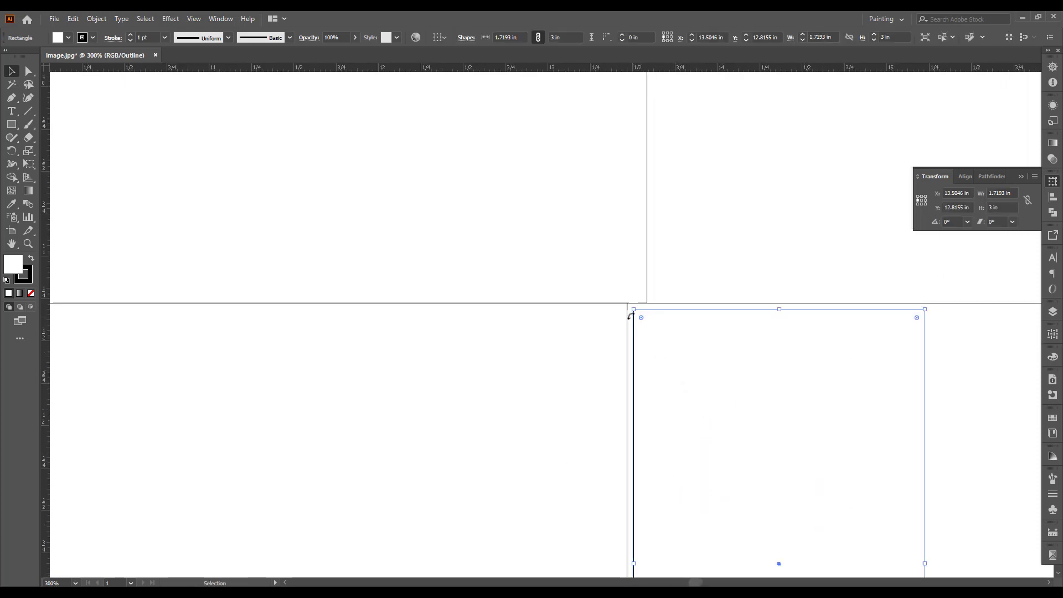
{"action": "left_click", "coordinate": [658, 311]}
{"action": "left_click_drag", "start_coordinate": [633, 311], "coordinate": [629, 305]}
{"action": "scroll", "coordinate": [629, 305], "scroll_direction": "down", "scroll_amount": 3}
{"action": "scroll", "coordinate": [657, 360], "scroll_direction": "down", "scroll_amount": 1}
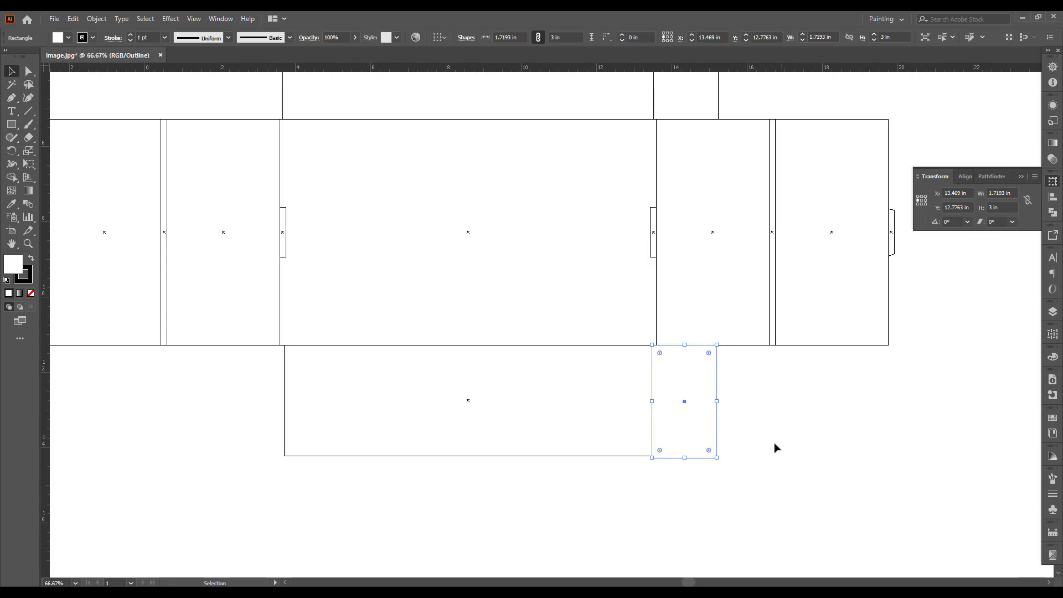
{"action": "left_click", "coordinate": [773, 446]}
{"action": "scroll", "coordinate": [773, 446], "scroll_direction": "down", "scroll_amount": 1}
{"action": "left_click_drag", "start_coordinate": [772, 448], "coordinate": [795, 517]}
{"action": "scroll", "coordinate": [788, 484], "scroll_direction": "down", "scroll_amount": 1}
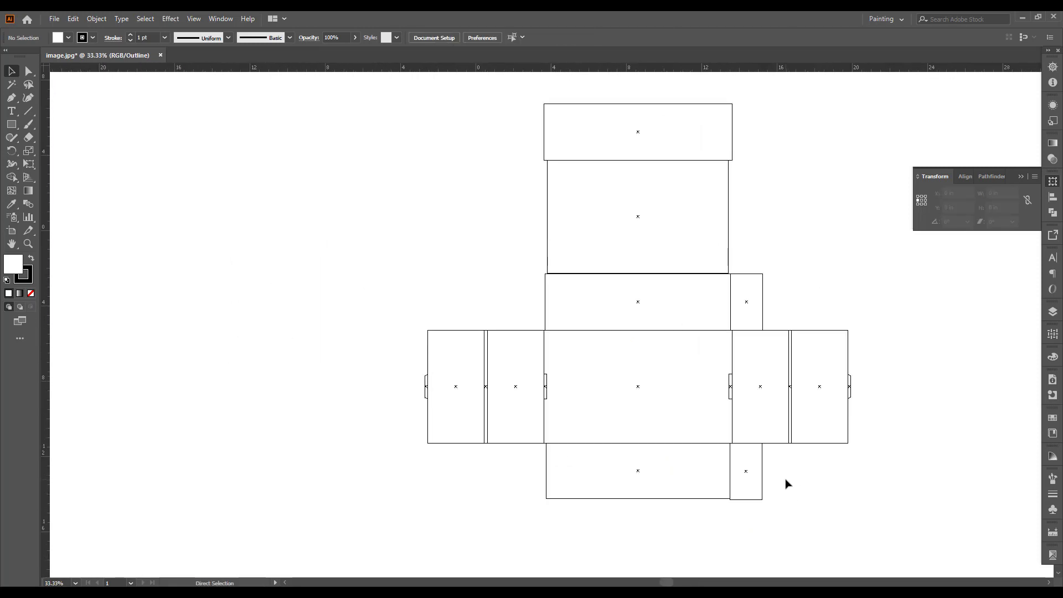
{"action": "key", "text": "ctrl+y"}
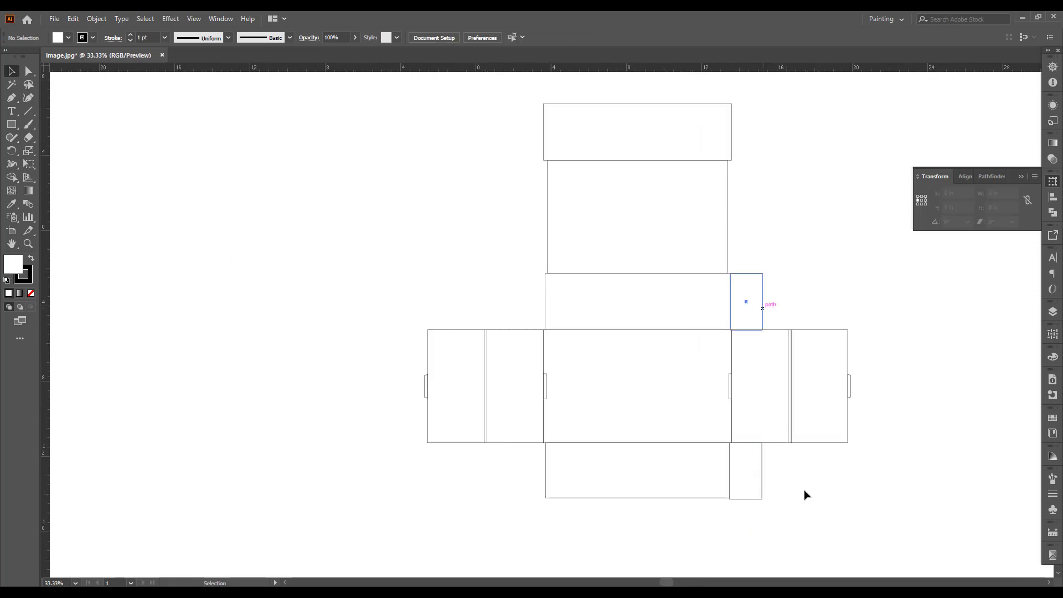
- Copy both right-side small flaps to the left side and align the lower left flap
{"action": "left_click", "coordinate": [762, 308]}
{"action": "left_click", "coordinate": [759, 481], "text": "shift"}
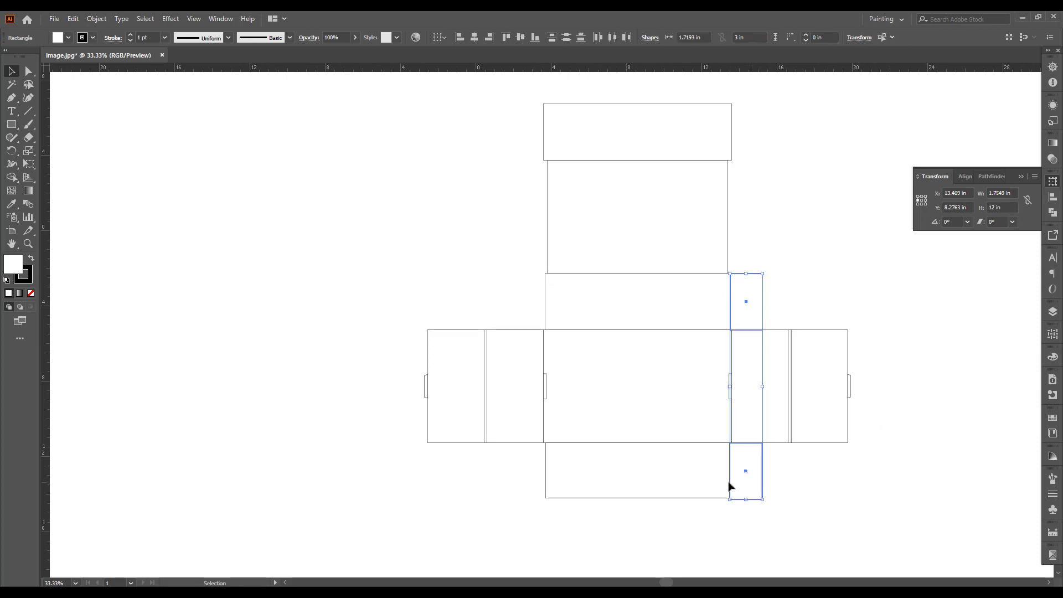
{"action": "left_click_drag", "start_coordinate": [728, 486], "coordinate": [534, 486]}
{"action": "scroll", "coordinate": [560, 285], "scroll_direction": "up", "scroll_amount": 3}
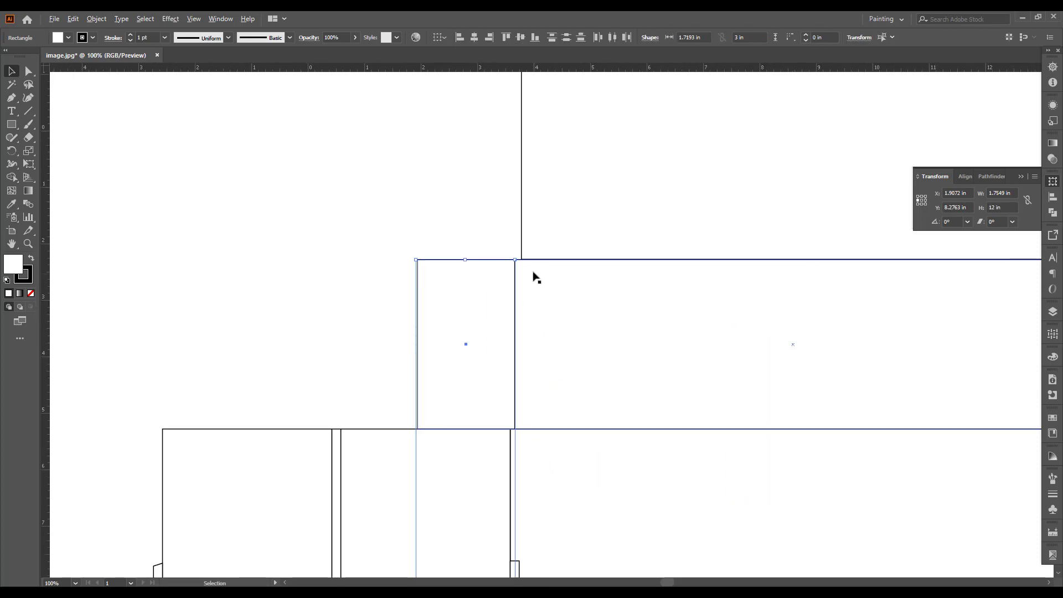
{"action": "scroll", "coordinate": [535, 277], "scroll_direction": "up", "scroll_amount": 2}
{"action": "left_click", "coordinate": [439, 225]}
{"action": "scroll", "coordinate": [439, 226], "scroll_direction": "down", "scroll_amount": 2}
{"action": "scroll", "coordinate": [506, 330], "scroll_direction": "down", "scroll_amount": 1}
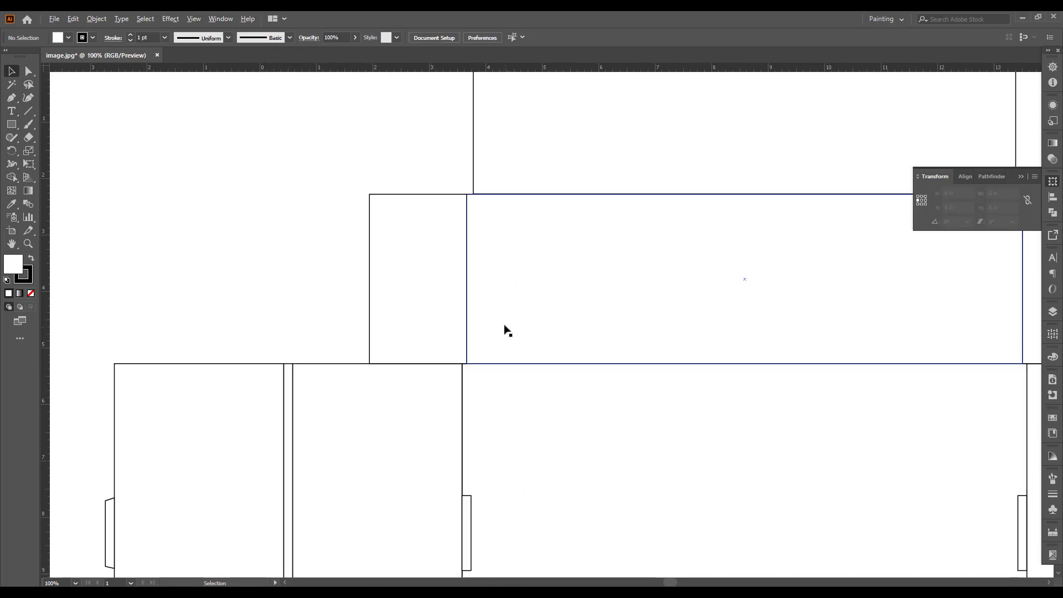
{"action": "scroll", "coordinate": [487, 387], "scroll_direction": "down", "scroll_amount": 3}
{"action": "scroll", "coordinate": [494, 368], "scroll_direction": "up", "scroll_amount": 3}
{"action": "scroll", "coordinate": [527, 367], "scroll_direction": "up", "scroll_amount": 2}
{"action": "left_click_drag", "start_coordinate": [526, 368], "coordinate": [528, 367]}
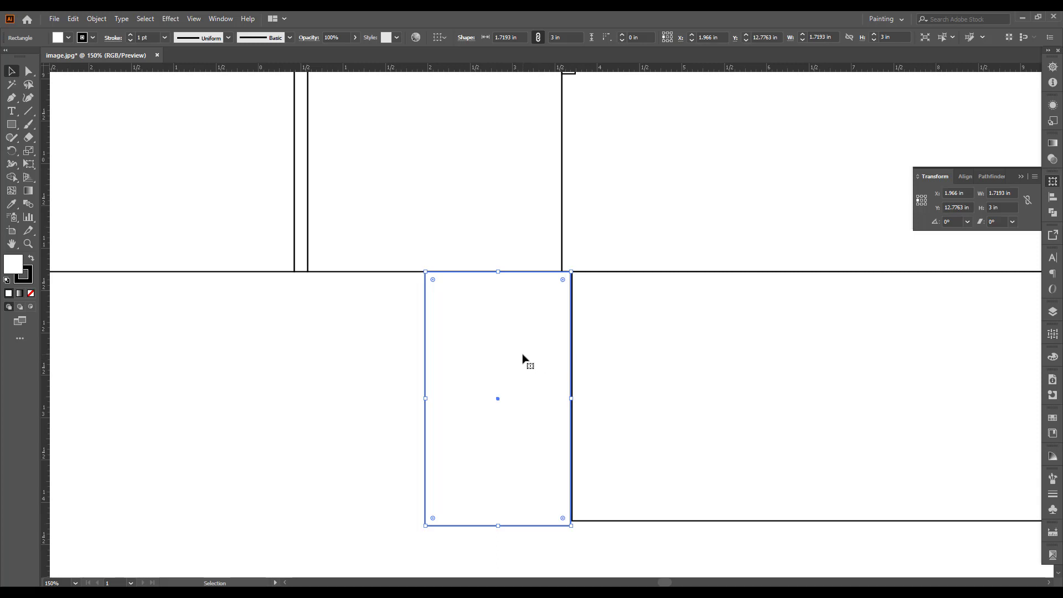
{"action": "left_click", "coordinate": [585, 534]}
- Shift the vertical edge slightly right onto the corner in Outline view
{"action": "scroll", "coordinate": [578, 526], "scroll_direction": "up", "scroll_amount": 3}
{"action": "scroll", "coordinate": [577, 524], "scroll_direction": "down", "scroll_amount": 2}
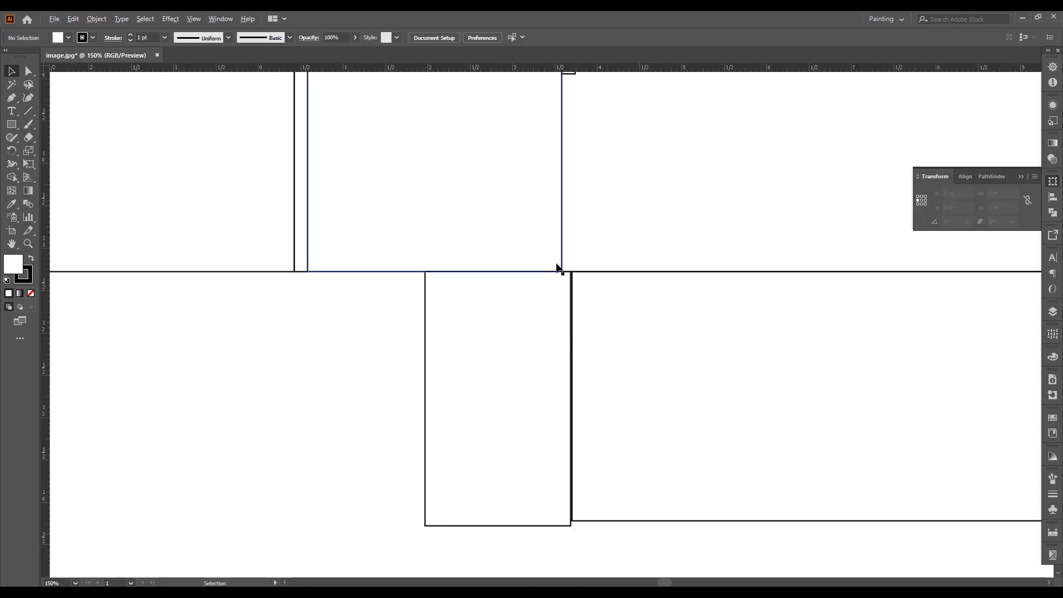
{"action": "scroll", "coordinate": [559, 268], "scroll_direction": "up", "scroll_amount": 2}
{"action": "scroll", "coordinate": [594, 307], "scroll_direction": "up", "scroll_amount": 2}
{"action": "key", "text": "ctrl+y"}
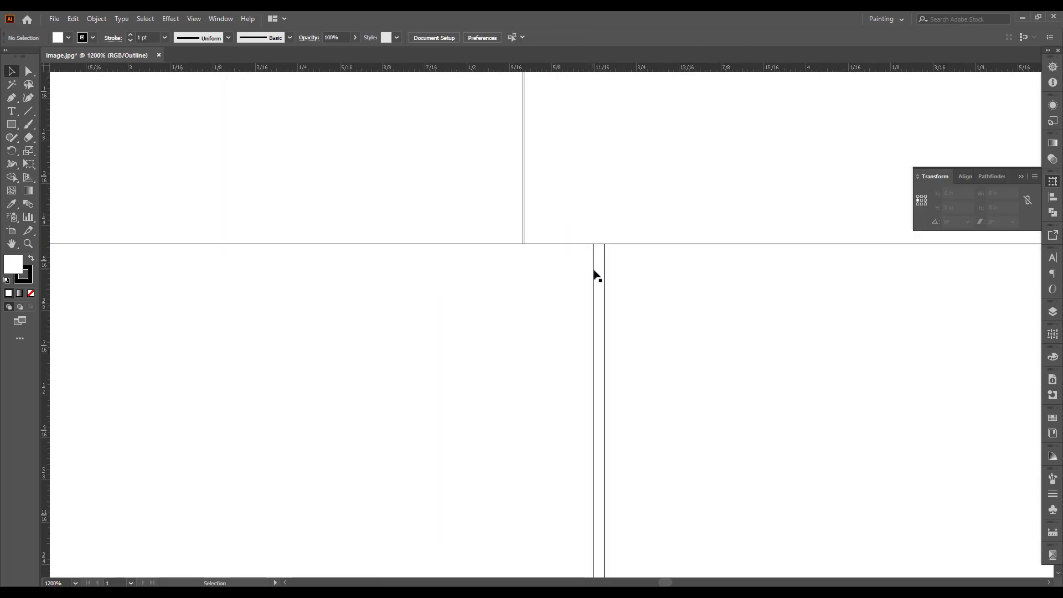
{"action": "left_click_drag", "start_coordinate": [594, 275], "coordinate": [603, 275]}
{"action": "key", "text": "ctrl+y"}
- Raise the bottom band's lower edge slightly so it matches the flaps
{"action": "left_click", "coordinate": [513, 252]}
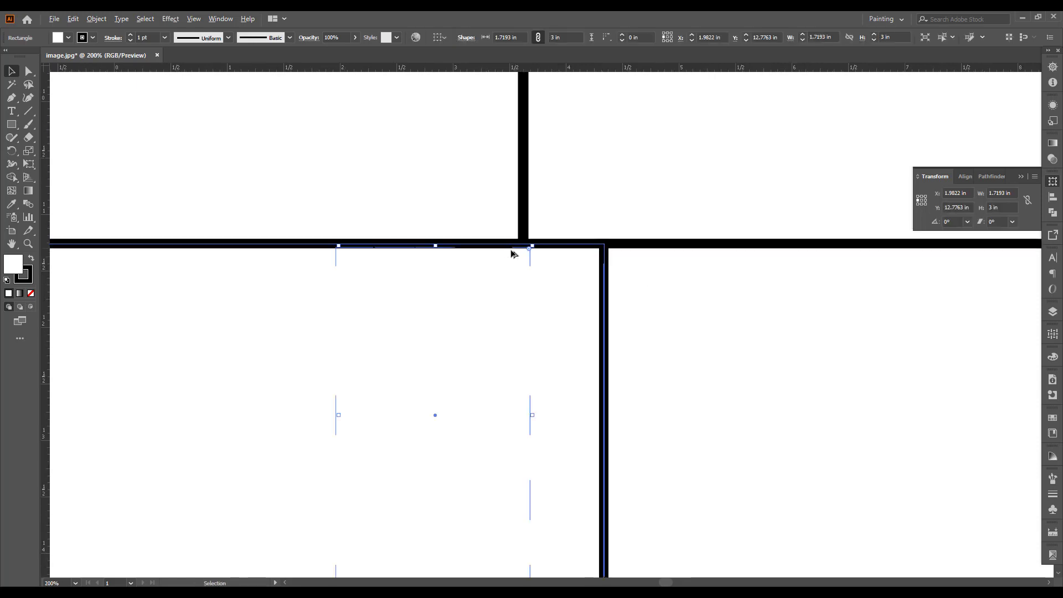
{"action": "scroll", "coordinate": [466, 313], "scroll_direction": "down", "scroll_amount": 8}
{"action": "scroll", "coordinate": [467, 313], "scroll_direction": "down", "scroll_amount": 1}
{"action": "left_click_drag", "start_coordinate": [435, 330], "coordinate": [472, 381]}
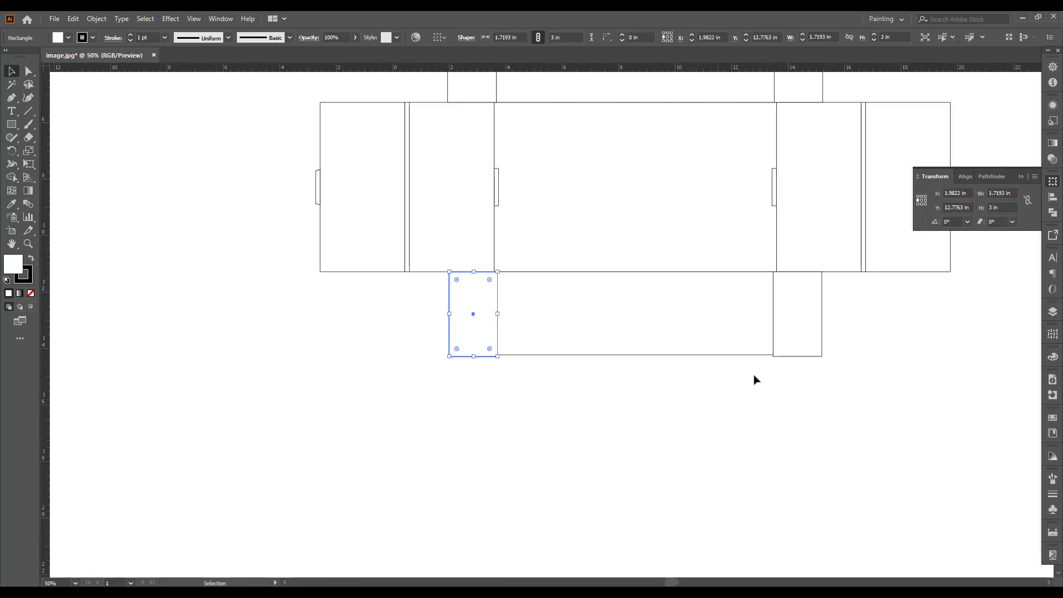
{"action": "left_click_drag", "start_coordinate": [829, 387], "coordinate": [811, 334]}
{"action": "scroll", "coordinate": [633, 370], "scroll_direction": "up", "scroll_amount": 3}
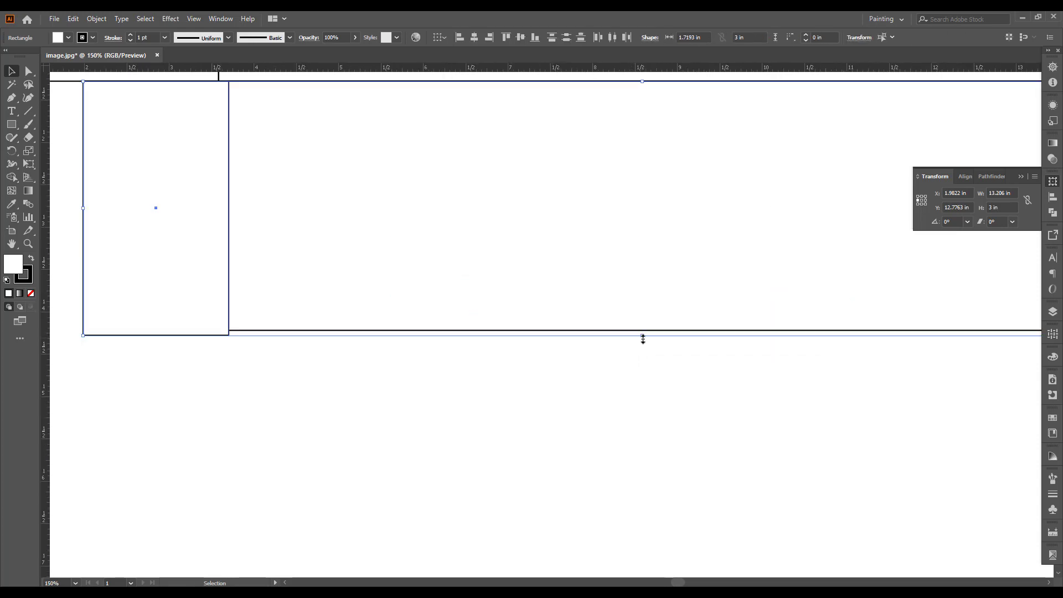
{"action": "left_click_drag", "start_coordinate": [643, 339], "coordinate": [642, 333]}
{"action": "left_click", "coordinate": [557, 408]}
{"action": "scroll", "coordinate": [557, 408], "scroll_direction": "down", "scroll_amount": 6}
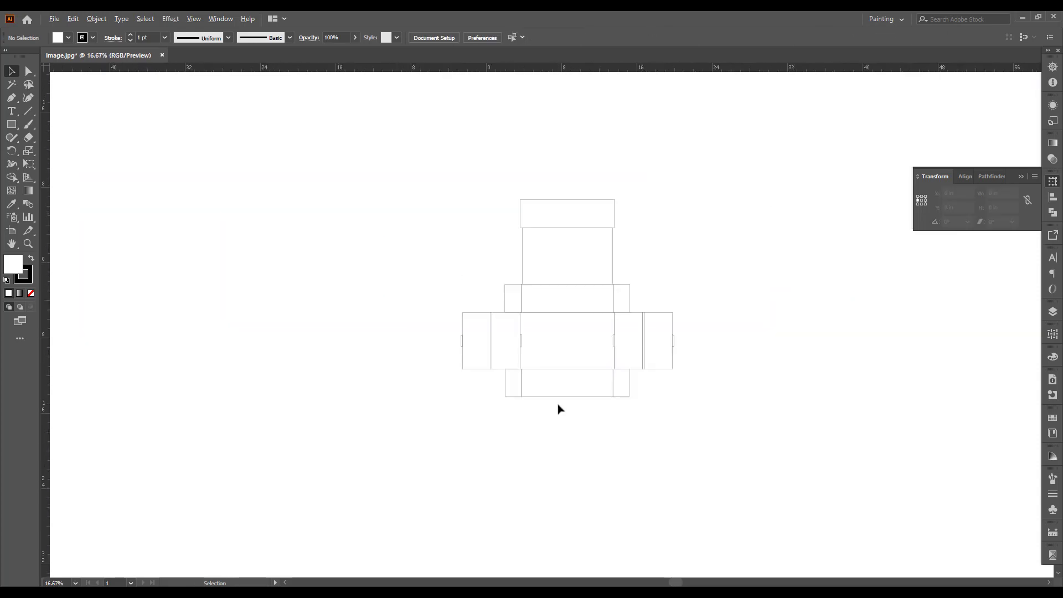
{"action": "scroll", "coordinate": [557, 408], "scroll_direction": "down", "scroll_amount": 1}
{"action": "scroll", "coordinate": [546, 396], "scroll_direction": "up", "scroll_amount": 2}
{"action": "scroll", "coordinate": [546, 396], "scroll_direction": "up", "scroll_amount": 2}
{"action": "left_click_drag", "start_coordinate": [759, 425], "coordinate": [720, 408]}
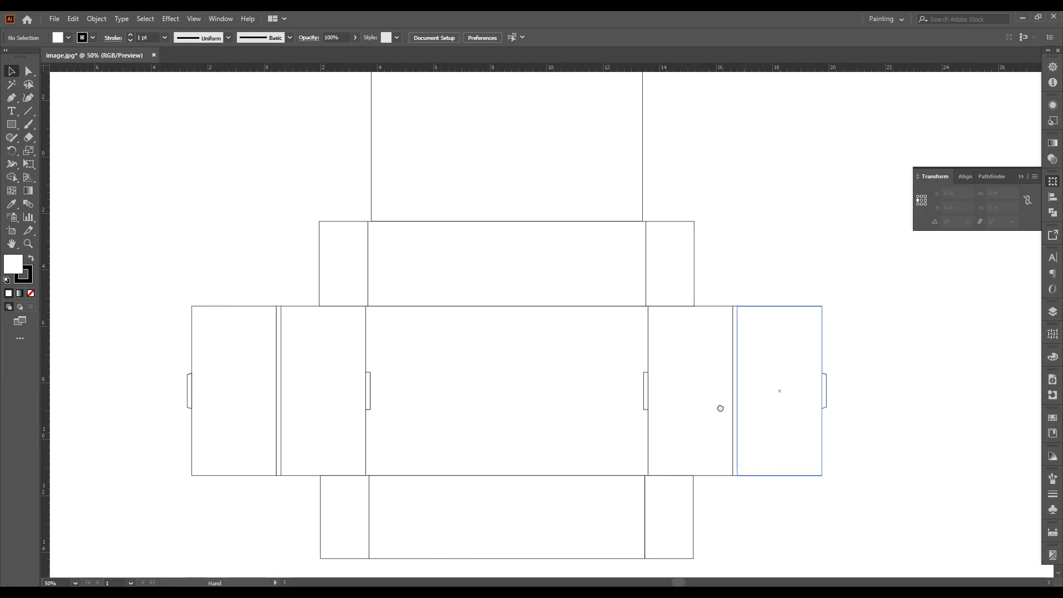
{"action": "scroll", "coordinate": [686, 304], "scroll_direction": "down", "scroll_amount": 1}
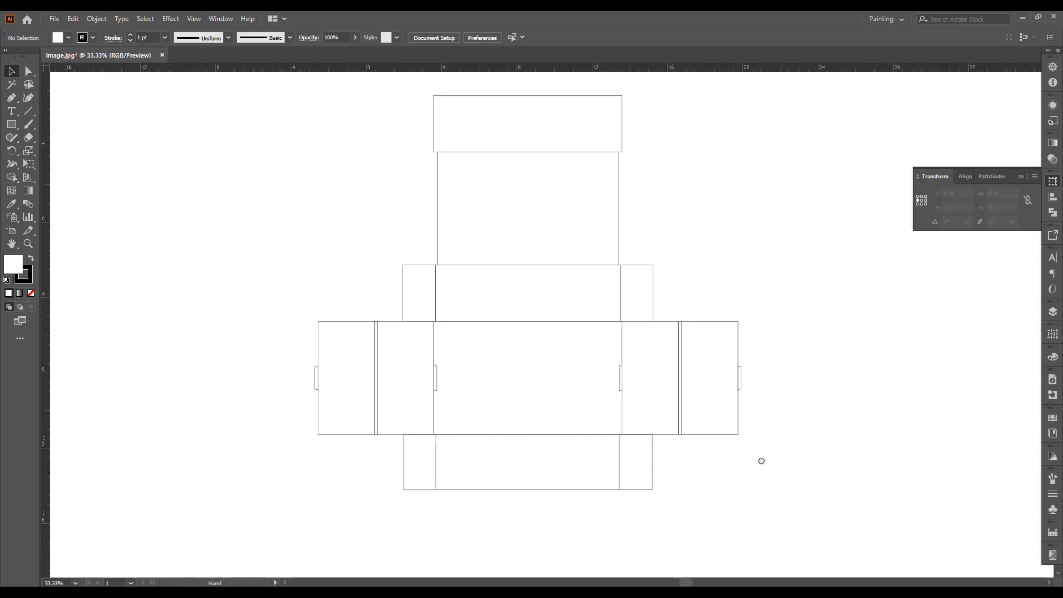
{"action": "scroll", "coordinate": [448, 379], "scroll_direction": "up", "scroll_amount": 1}
{"action": "scroll", "coordinate": [640, 315], "scroll_direction": "up", "scroll_amount": 2}
{"action": "scroll", "coordinate": [653, 335], "scroll_direction": "up", "scroll_amount": 1}
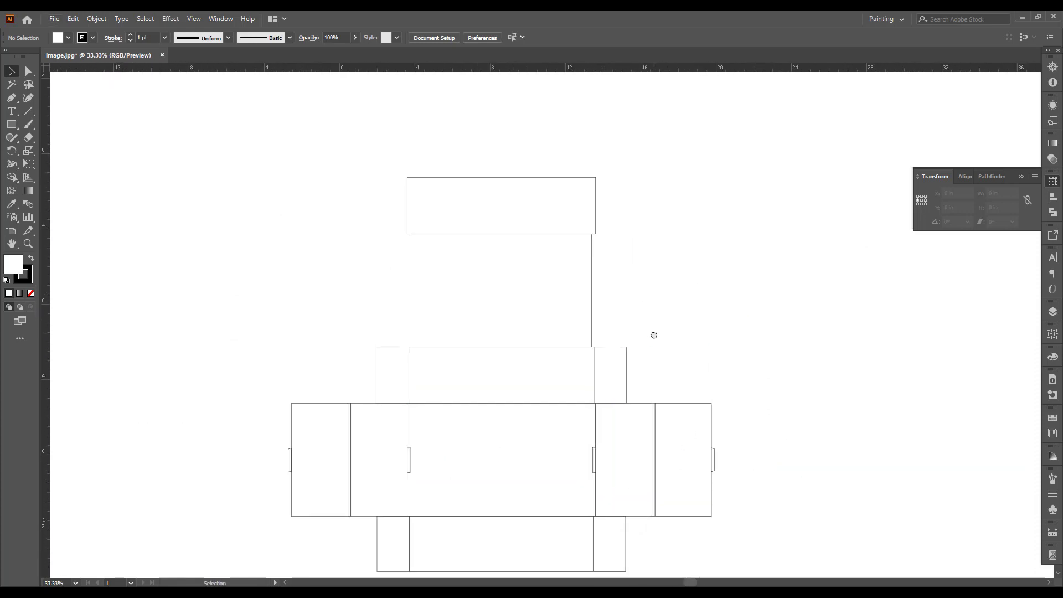
{"action": "scroll", "coordinate": [653, 335], "scroll_direction": "down", "scroll_amount": 1}
{"action": "scroll", "coordinate": [706, 322], "scroll_direction": "up", "scroll_amount": 1}
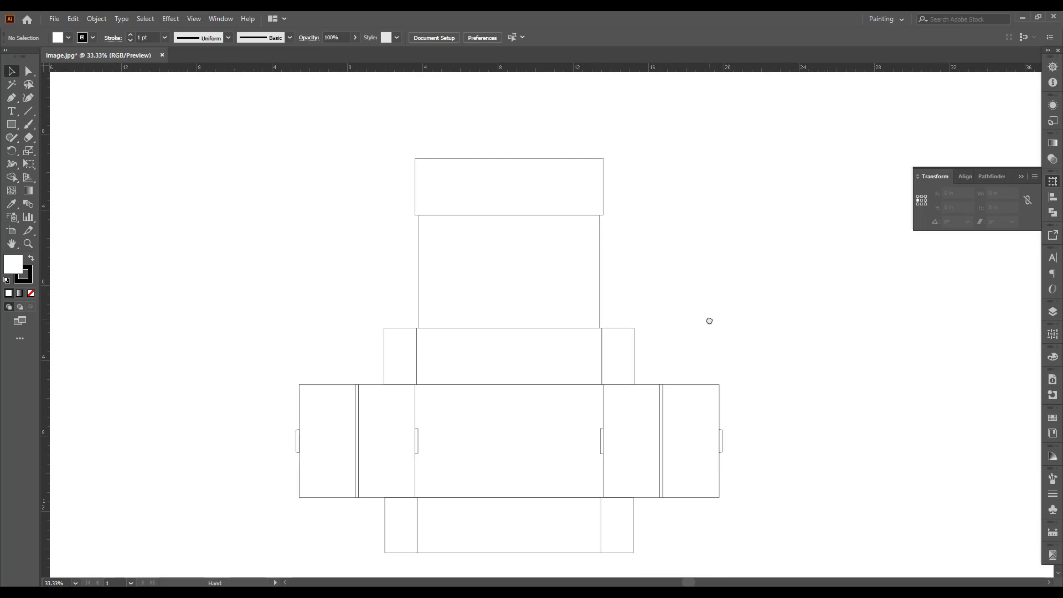
{"action": "scroll", "coordinate": [659, 275], "scroll_direction": "down", "scroll_amount": 1}
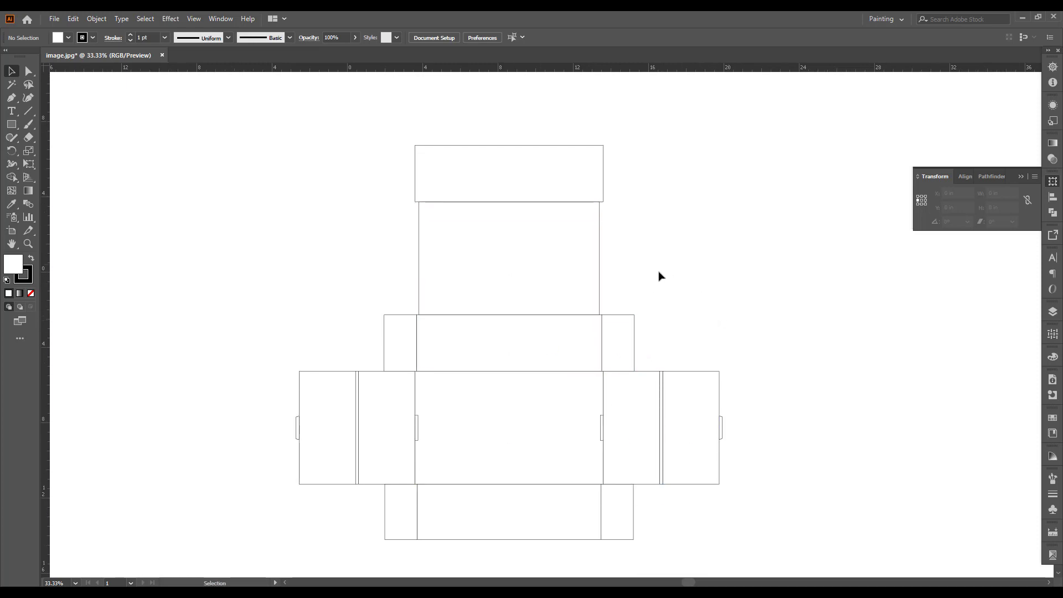
{"action": "scroll", "coordinate": [649, 266], "scroll_direction": "up", "scroll_amount": 2}
- Drag out a flap from the upper panel's right edge and set its width to 3 in
{"action": "mouse_move", "coordinate": [644, 258]}
{"action": "left_mouse_down"}
{"action": "mouse_move", "coordinate": [554, 281]}
{"action": "mouse_move", "coordinate": [458, 250]}
{"action": "left_mouse_up"}
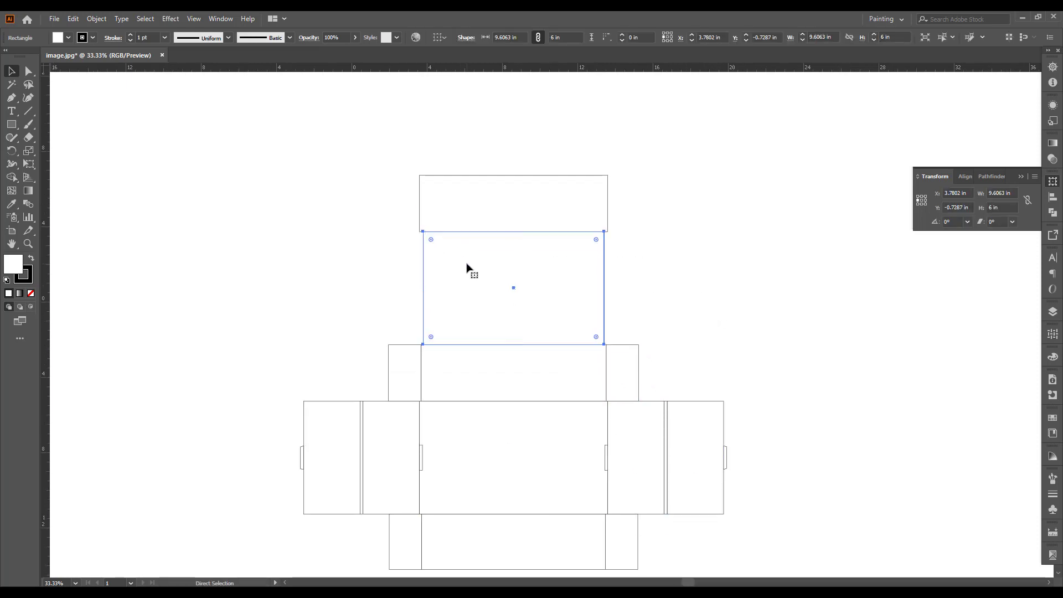
{"action": "key", "text": "v"}
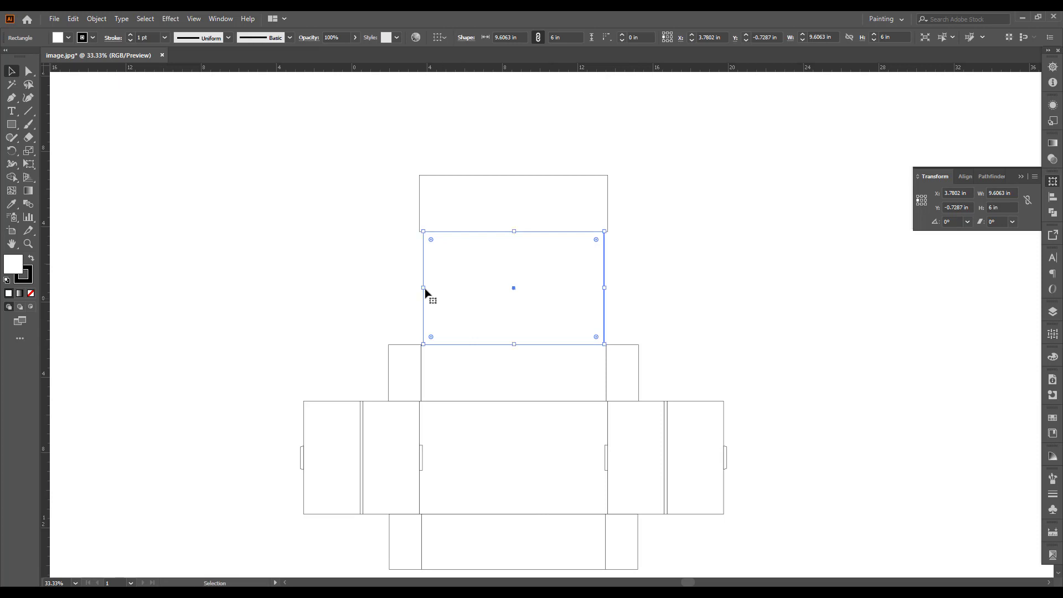
{"action": "mouse_move", "coordinate": [423, 286]}
{"action": "left_mouse_down"}
{"action": "mouse_move", "coordinate": [681, 297]}
{"action": "mouse_move", "coordinate": [658, 287]}
{"action": "left_mouse_up"}
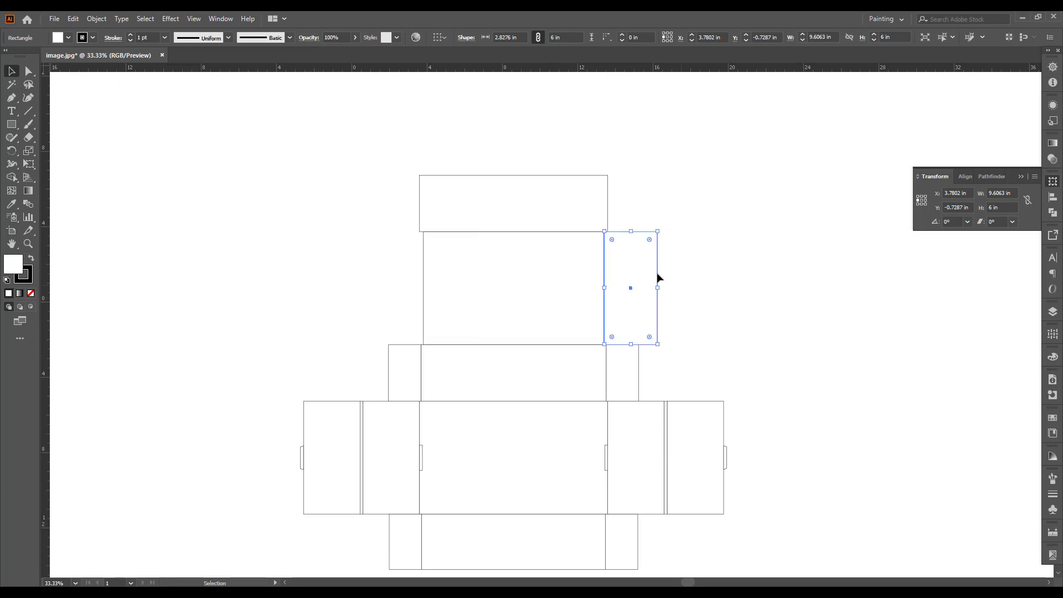
{"action": "left_click", "coordinate": [980, 193]}
{"action": "type", "text": "3"}
{"action": "key", "text": "Return"}
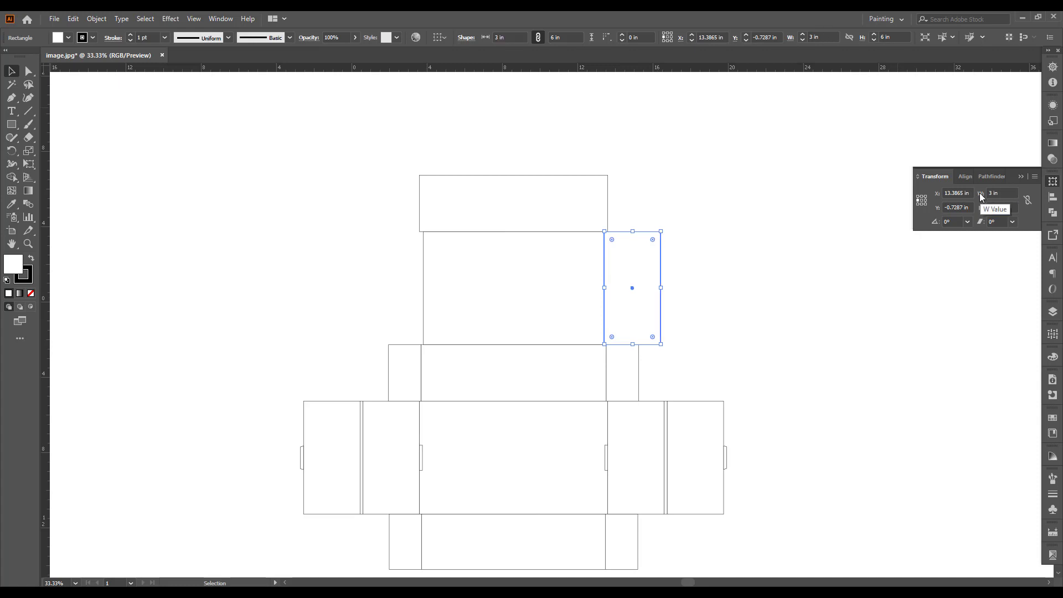
{"action": "scroll", "coordinate": [696, 308], "scroll_direction": "up", "scroll_amount": 1}
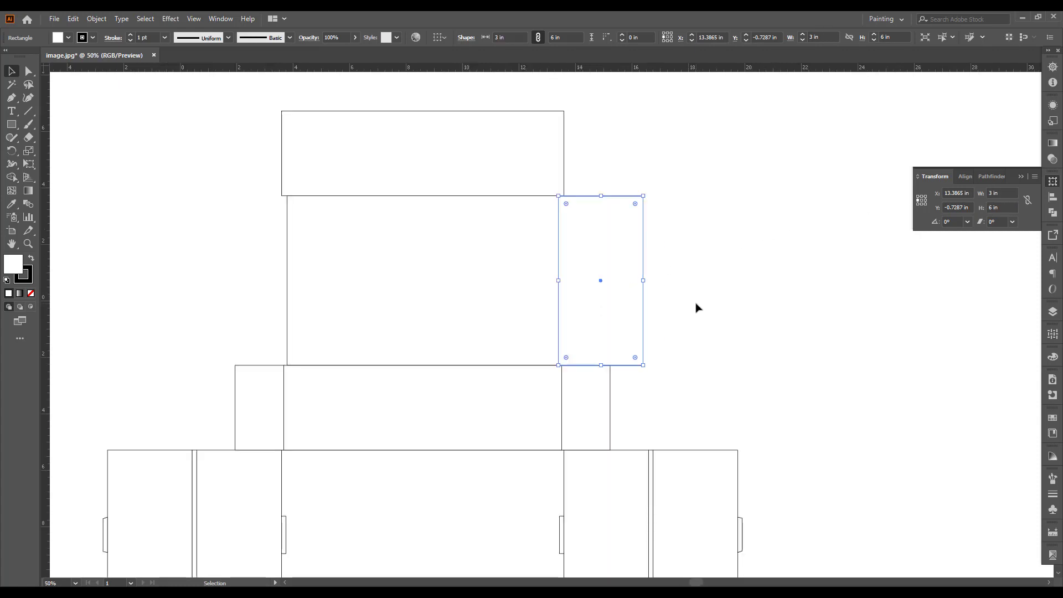
{"action": "scroll", "coordinate": [667, 273], "scroll_direction": "down", "scroll_amount": 1}
{"action": "left_click", "coordinate": [667, 274]}
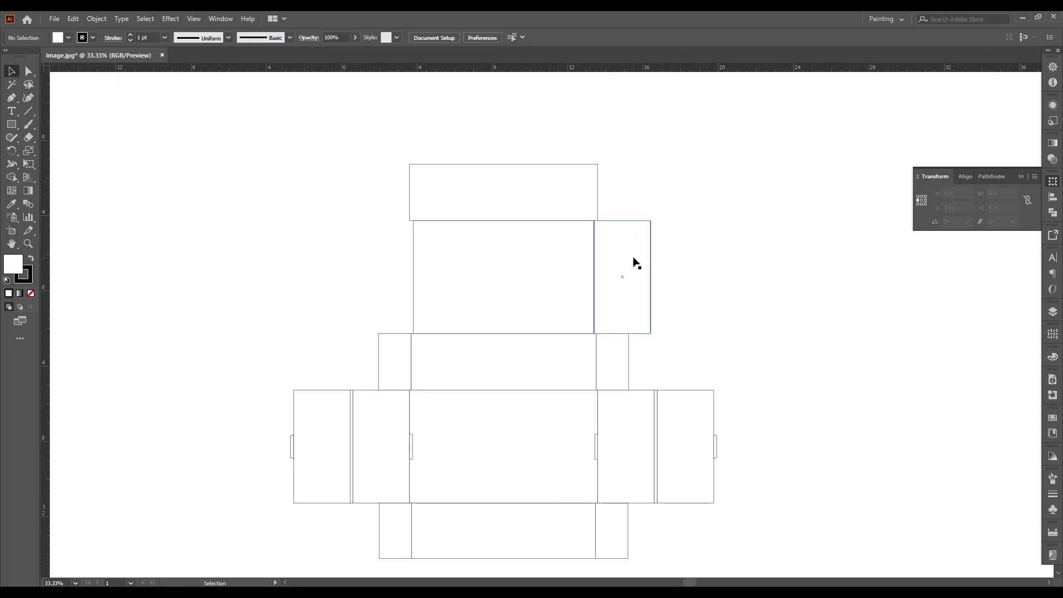
{"action": "scroll", "coordinate": [634, 259], "scroll_direction": "down", "scroll_amount": 1}
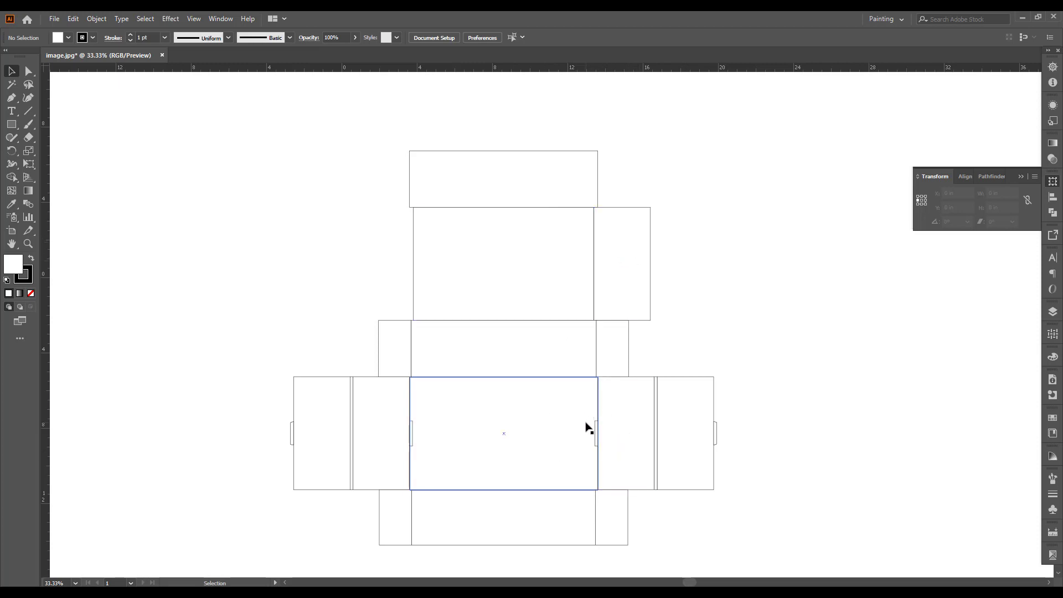
{"action": "scroll", "coordinate": [643, 218], "scroll_direction": "up", "scroll_amount": 1}
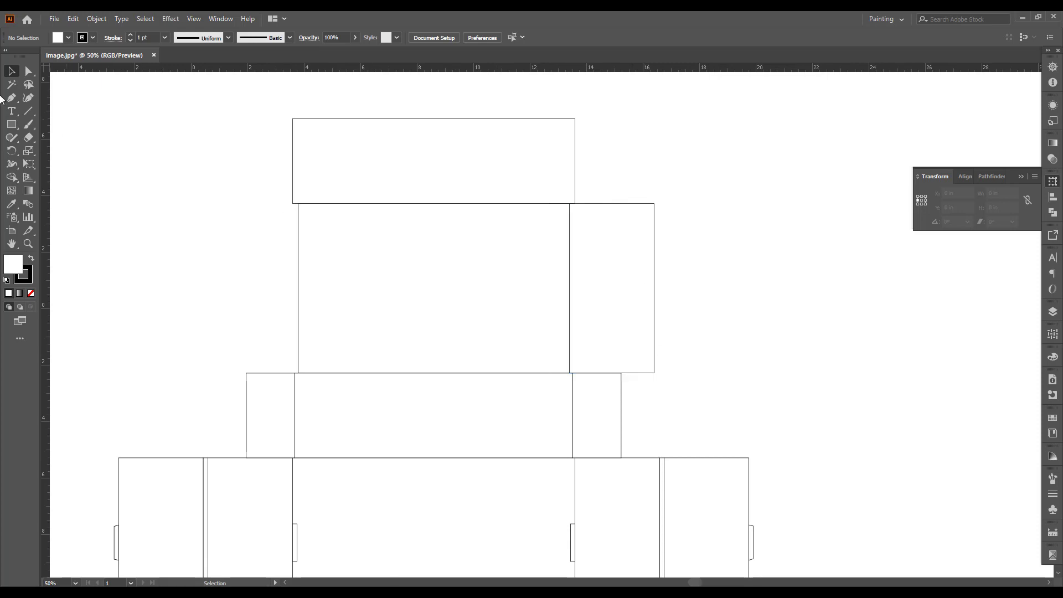
- Taper the right side flap by nudging its top-right corner point downward
{"action": "left_click", "coordinate": [27, 72]}
{"action": "left_click_drag", "start_coordinate": [685, 249], "coordinate": [693, 265]}
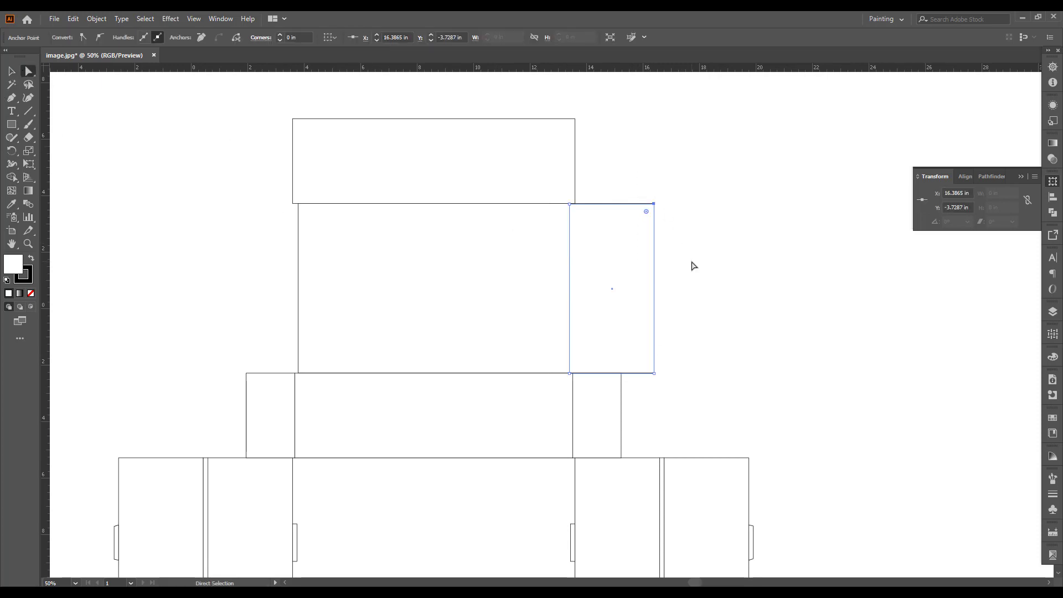
{"action": "key", "text": "Down"}
{"action": "key", "text": "Down"}
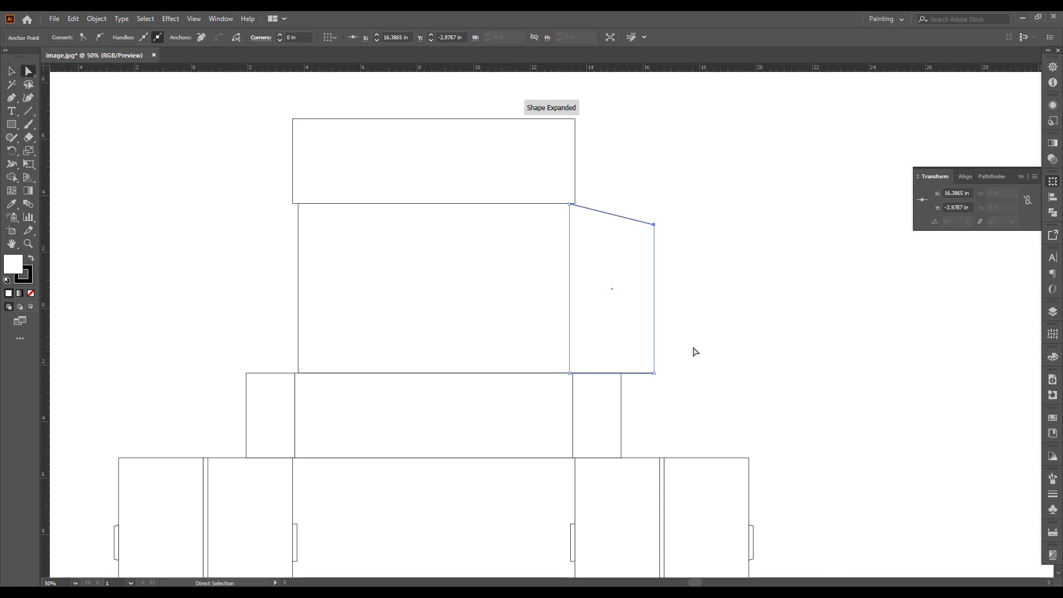
{"action": "left_click_drag", "start_coordinate": [659, 386], "coordinate": [641, 355]}
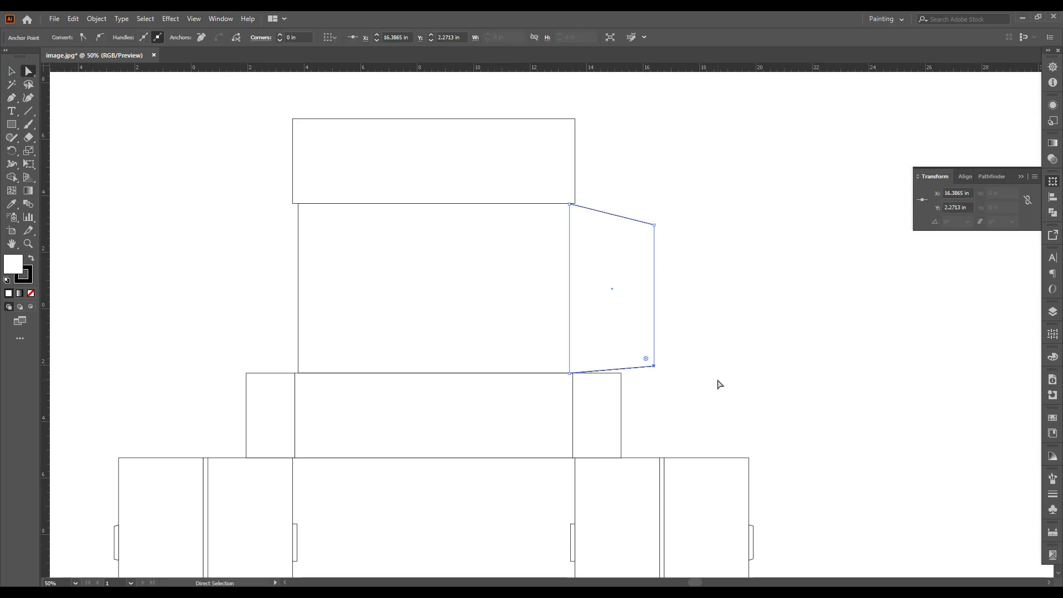
{"action": "left_click_drag", "start_coordinate": [702, 211], "coordinate": [641, 248]}
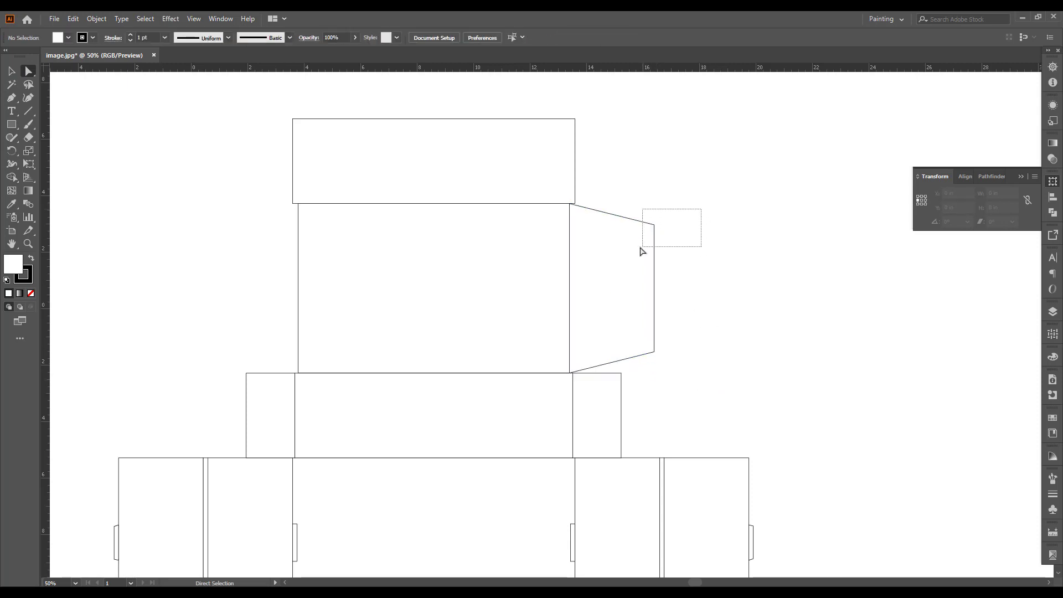
{"action": "key", "text": "Down"}
{"action": "mouse_move", "coordinate": [688, 206]}
{"action": "left_mouse_down"}
{"action": "mouse_move", "coordinate": [679, 371]}
{"action": "mouse_move", "coordinate": [647, 332]}
{"action": "left_mouse_up"}
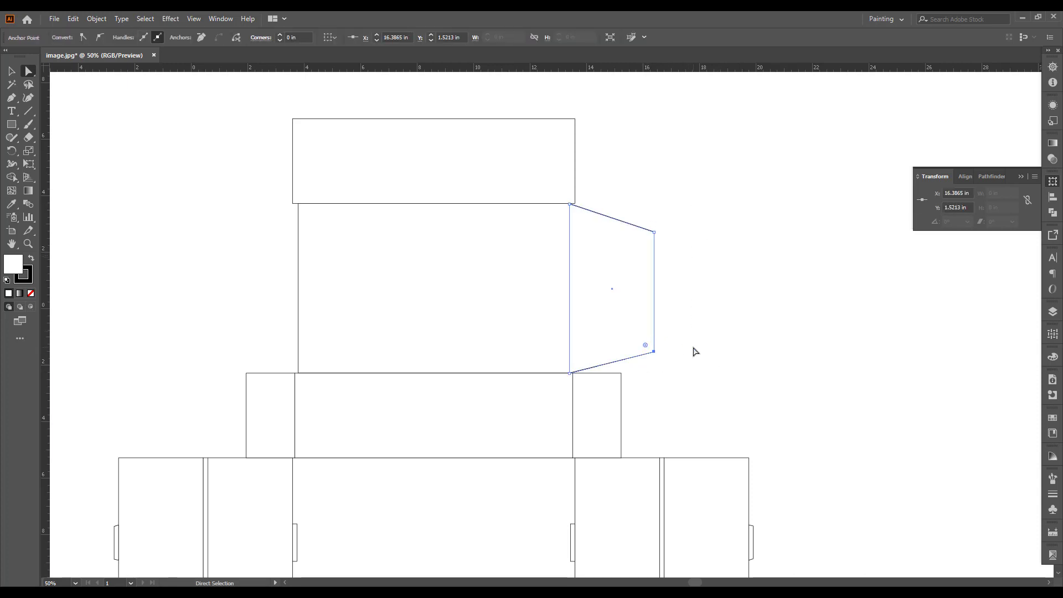
- Round the flap's two outer corners to 1.44 in and place a copy at the panel's left edge
{"action": "left_click_drag", "start_coordinate": [694, 183], "coordinate": [645, 369]}
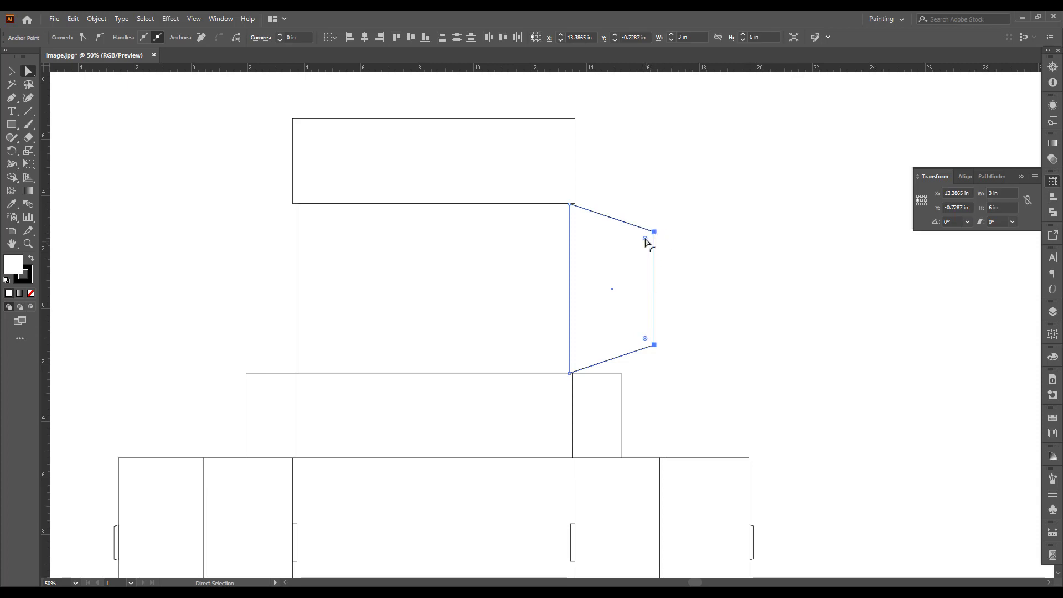
{"action": "left_click_drag", "start_coordinate": [645, 240], "coordinate": [597, 239]}
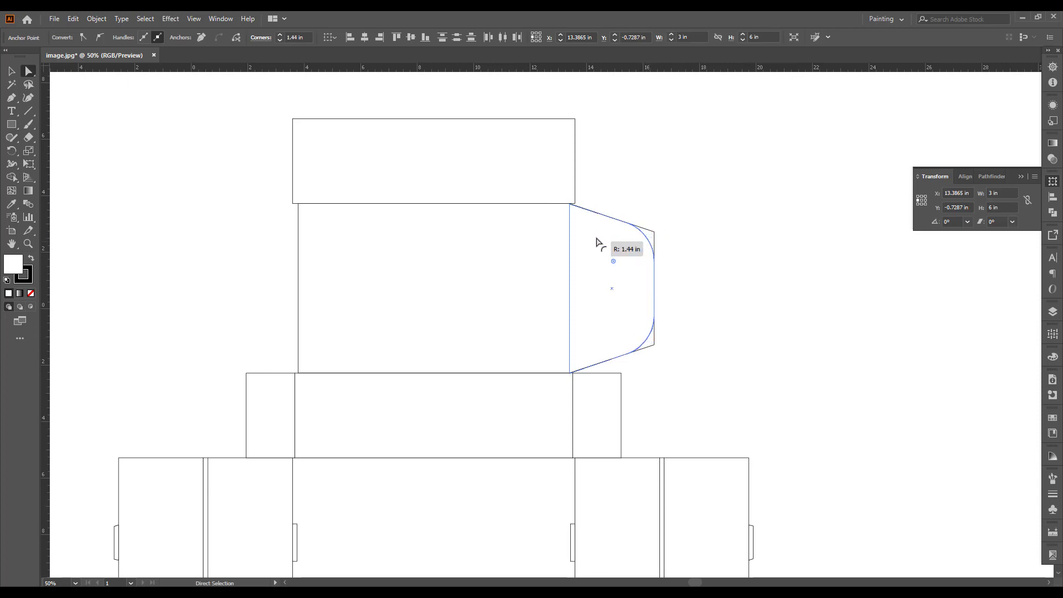
{"action": "left_click", "coordinate": [682, 306]}
{"action": "left_click_drag", "start_coordinate": [682, 306], "coordinate": [805, 295]}
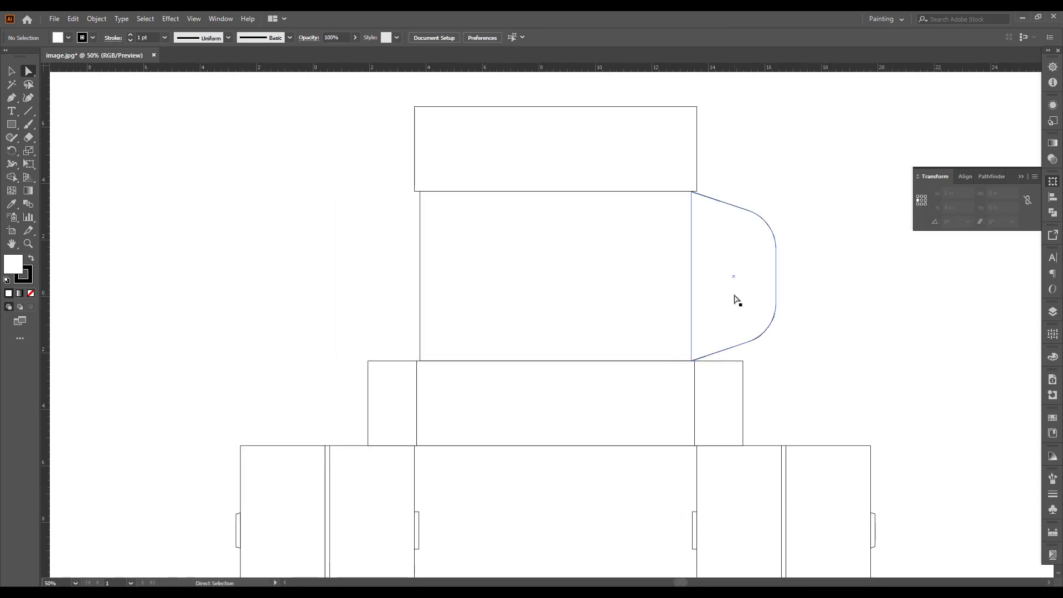
{"action": "left_click_drag", "start_coordinate": [737, 299], "coordinate": [380, 294]}
- Rotate the copied left flap 180° so it tapers outward, mirroring the right flap
{"action": "key", "text": "v"}
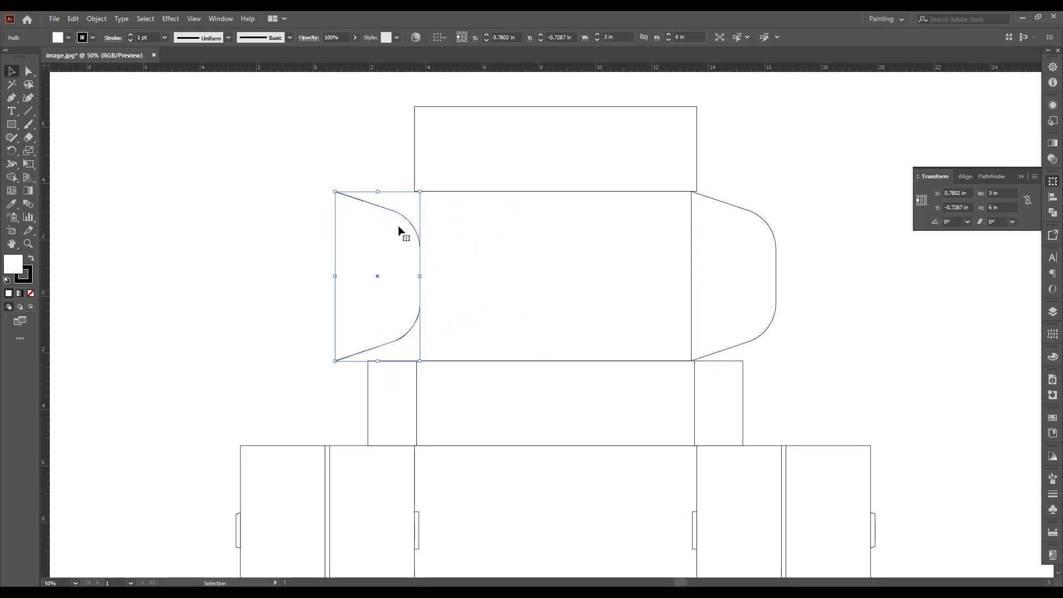
{"action": "left_click", "coordinate": [420, 190]}
{"action": "left_click_drag", "start_coordinate": [370, 188], "coordinate": [333, 217]}
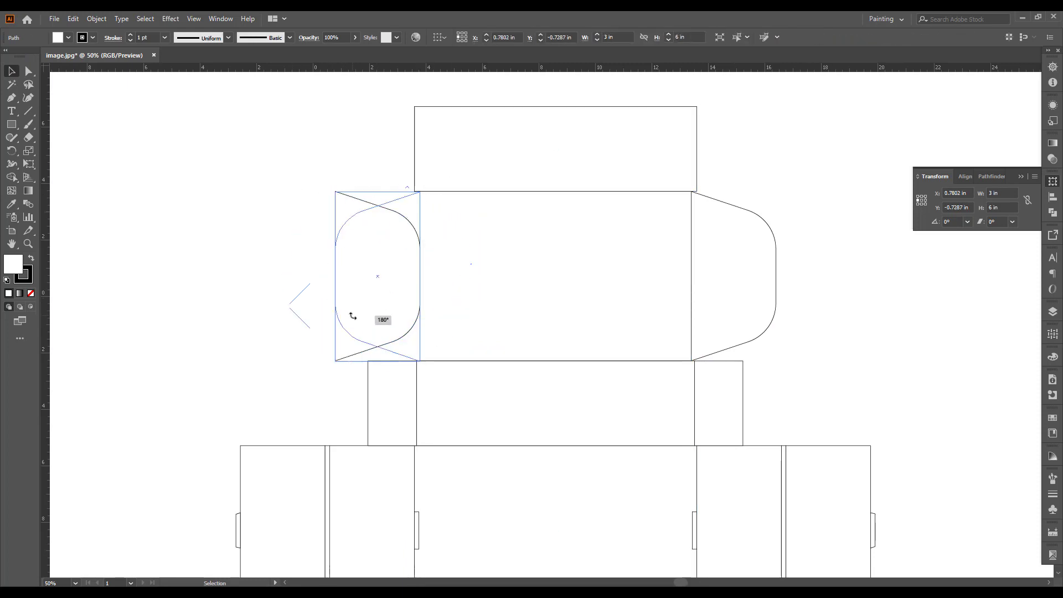
{"action": "left_click_drag", "start_coordinate": [422, 187], "coordinate": [372, 315]}
{"action": "left_click", "coordinate": [356, 266]}
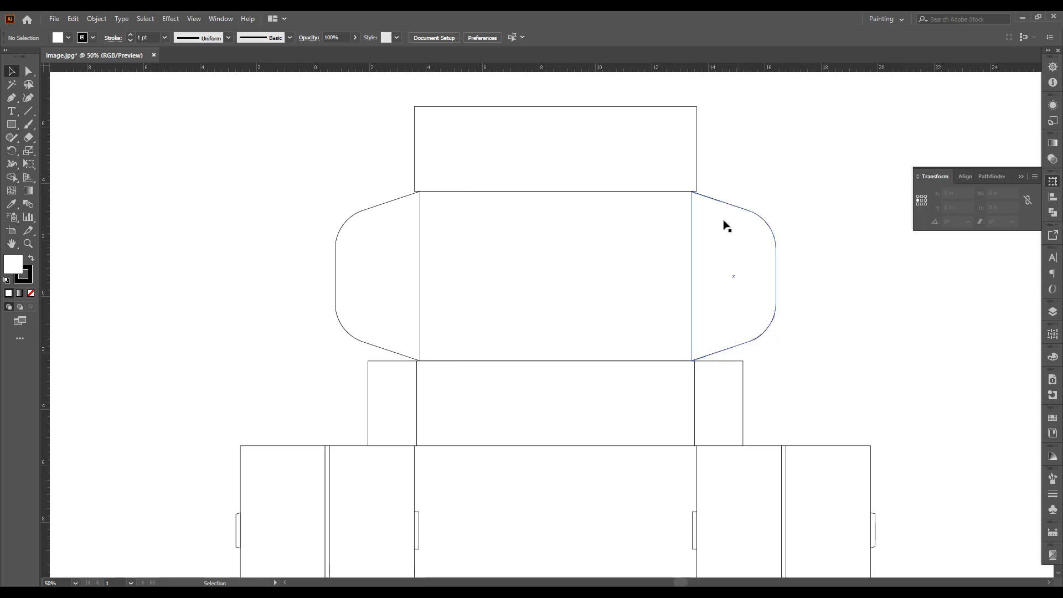
- Zoom out and scroll to view the complete box dieline
{"action": "scroll", "coordinate": [767, 315], "scroll_direction": "down", "scroll_amount": 1}
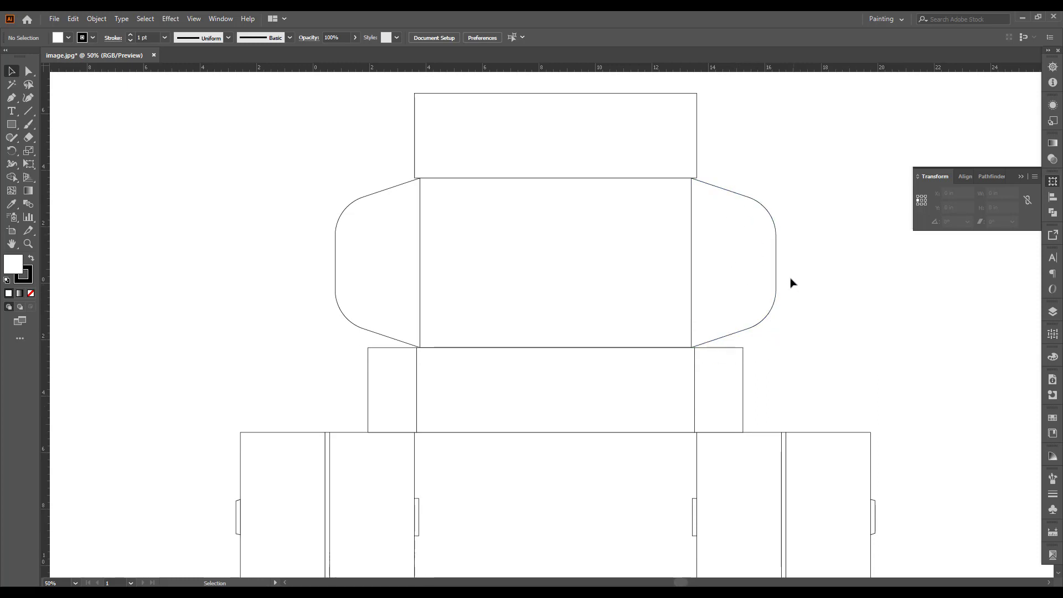
{"action": "scroll", "coordinate": [739, 273], "scroll_direction": "down", "scroll_amount": 3}
{"action": "scroll", "coordinate": [773, 318], "scroll_direction": "up", "scroll_amount": 3}
{"action": "scroll", "coordinate": [777, 330], "scroll_direction": "up", "scroll_amount": 1}
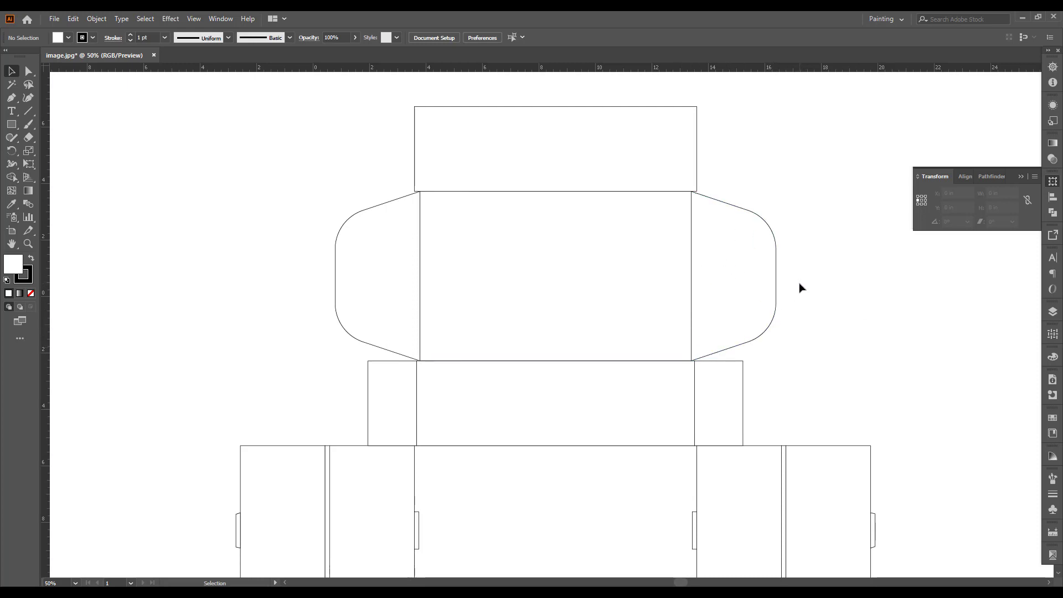
{"action": "scroll", "coordinate": [800, 284], "scroll_direction": "up", "scroll_amount": 1, "text": "alt"}
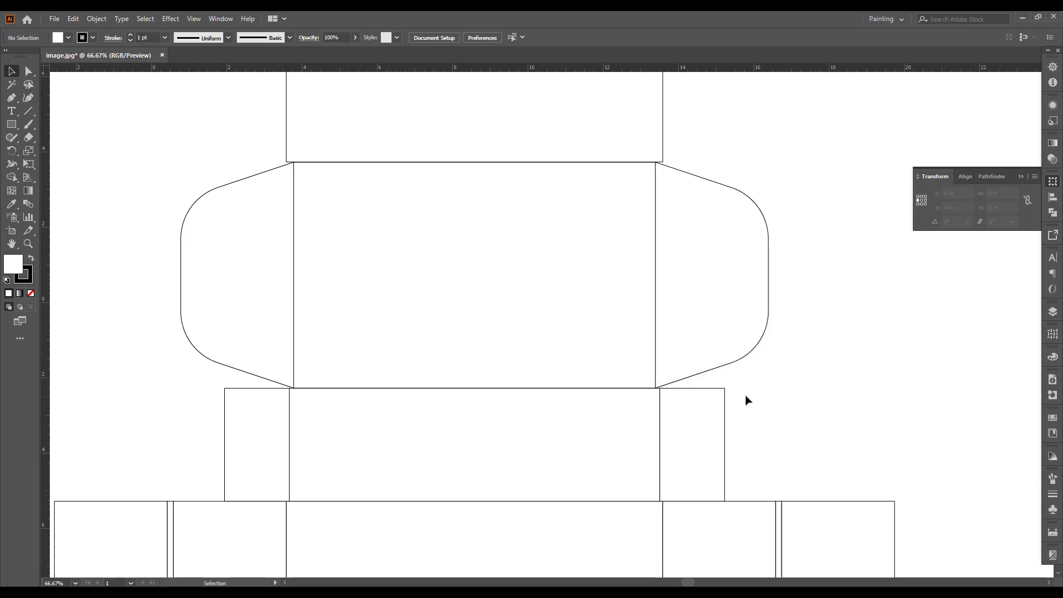
{"action": "key", "text": "ctrl+minus"}
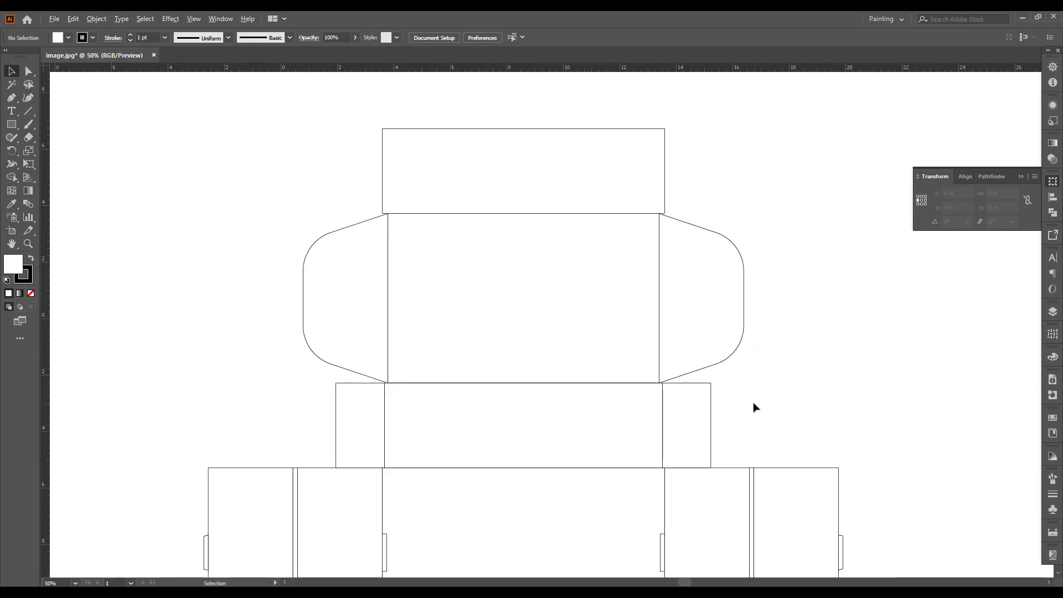
{"action": "scroll", "coordinate": [757, 405], "scroll_direction": "up", "scroll_amount": 1}
{"action": "scroll", "coordinate": [633, 247], "scroll_direction": "up", "scroll_amount": 2}
{"action": "scroll", "coordinate": [634, 247], "scroll_direction": "down", "scroll_amount": 3, "text": "alt"}
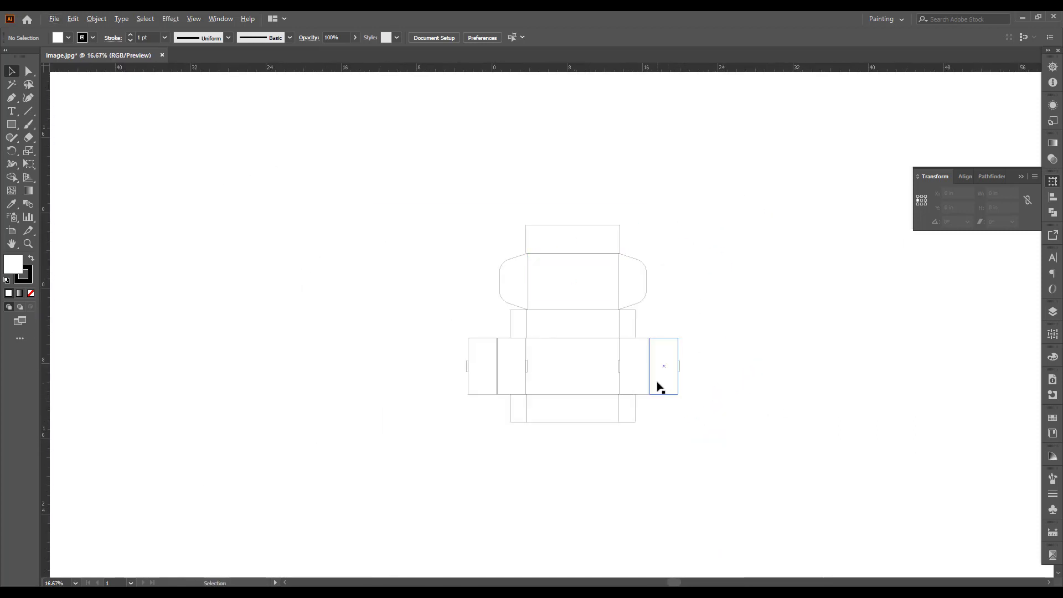
{"action": "scroll", "coordinate": [657, 360], "scroll_direction": "up", "scroll_amount": 1, "text": "alt"}
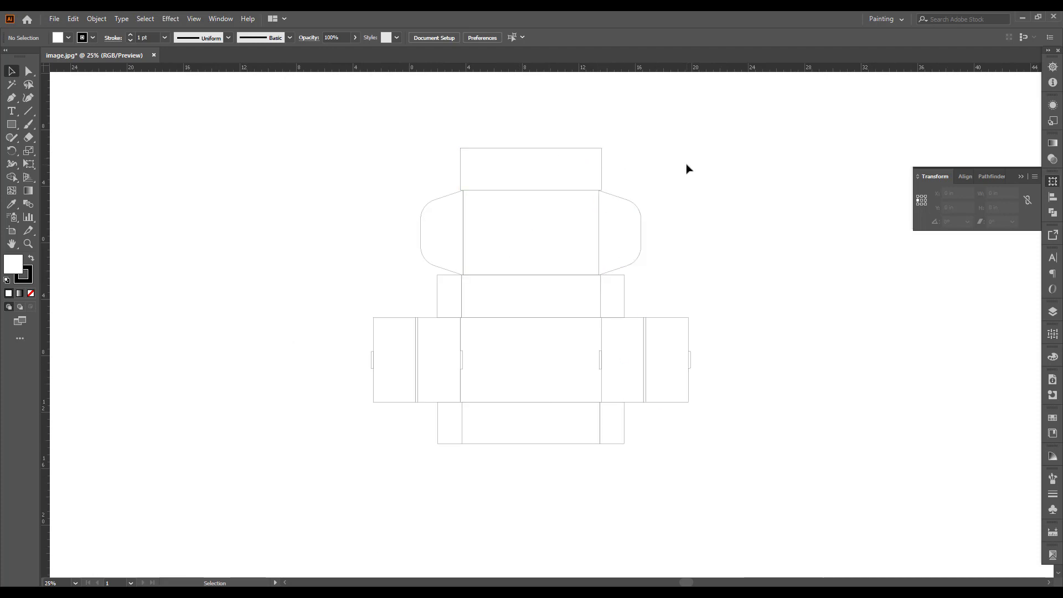
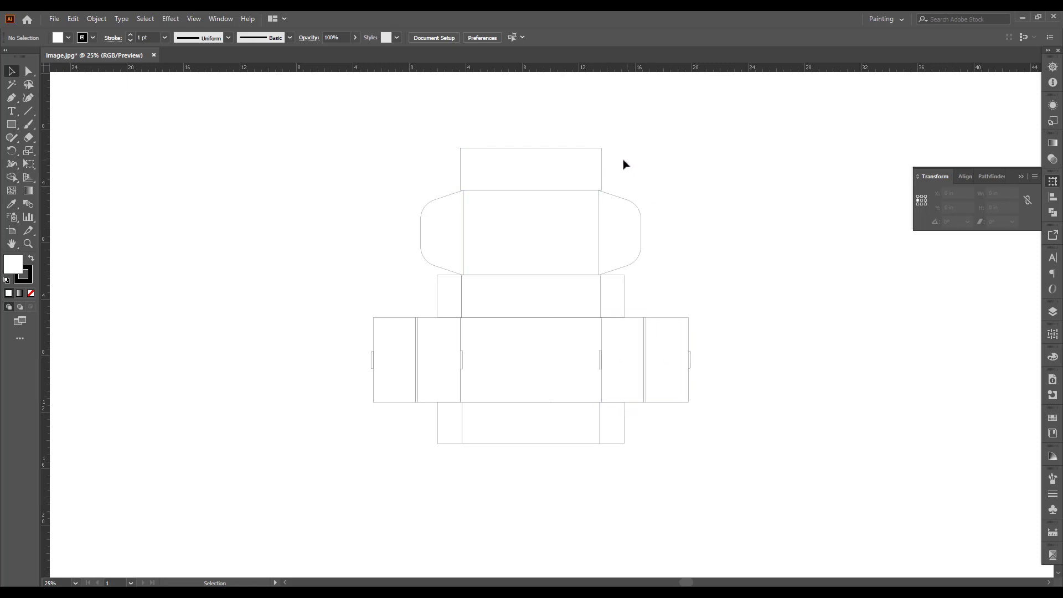
- Paste the curved flap path and scale it down toward the lid panel's size
{"action": "scroll", "coordinate": [617, 156], "scroll_direction": "up", "scroll_amount": 3}
{"action": "scroll", "coordinate": [630, 270], "scroll_direction": "up", "scroll_amount": 1}
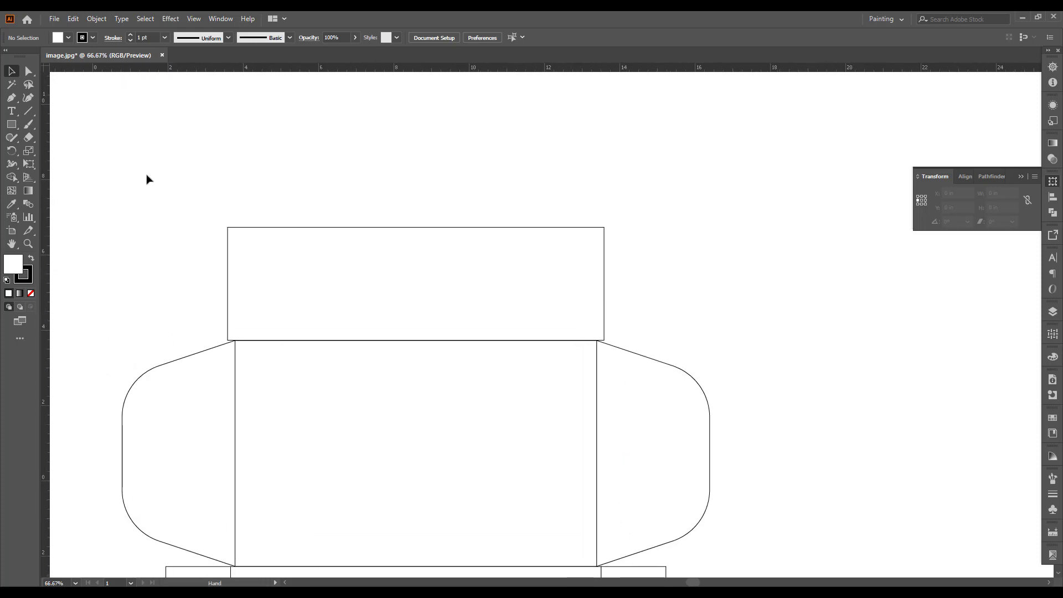
{"action": "scroll", "coordinate": [460, 227], "scroll_direction": "down", "scroll_amount": 1}
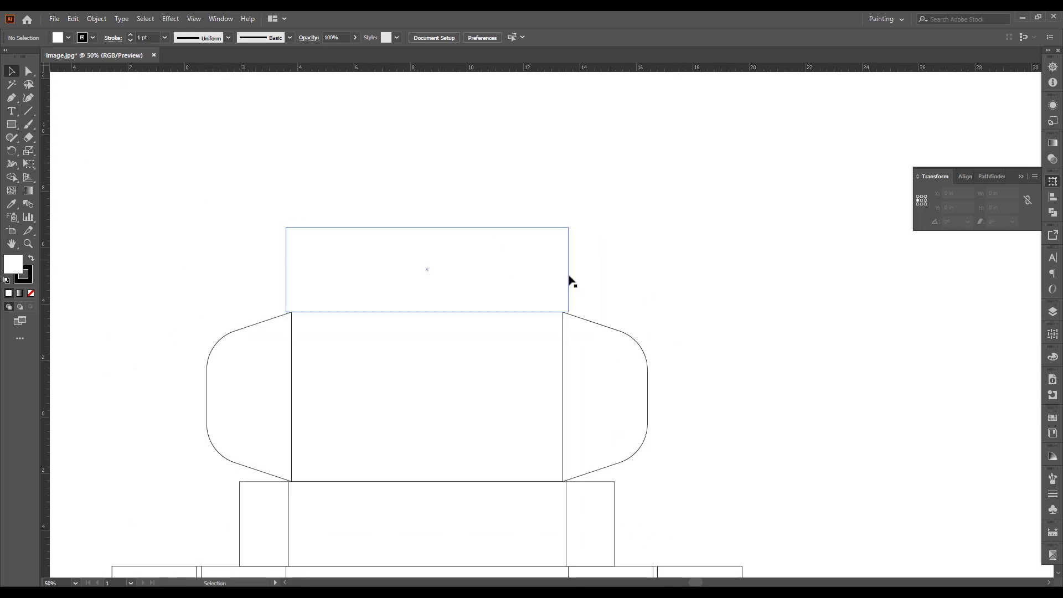
{"action": "scroll", "coordinate": [570, 280], "scroll_direction": "up", "scroll_amount": 1}
{"action": "scroll", "coordinate": [572, 285], "scroll_direction": "up", "scroll_amount": 1}
{"action": "scroll", "coordinate": [581, 296], "scroll_direction": "down", "scroll_amount": 2}
{"action": "scroll", "coordinate": [659, 299], "scroll_direction": "up", "scroll_amount": 3}
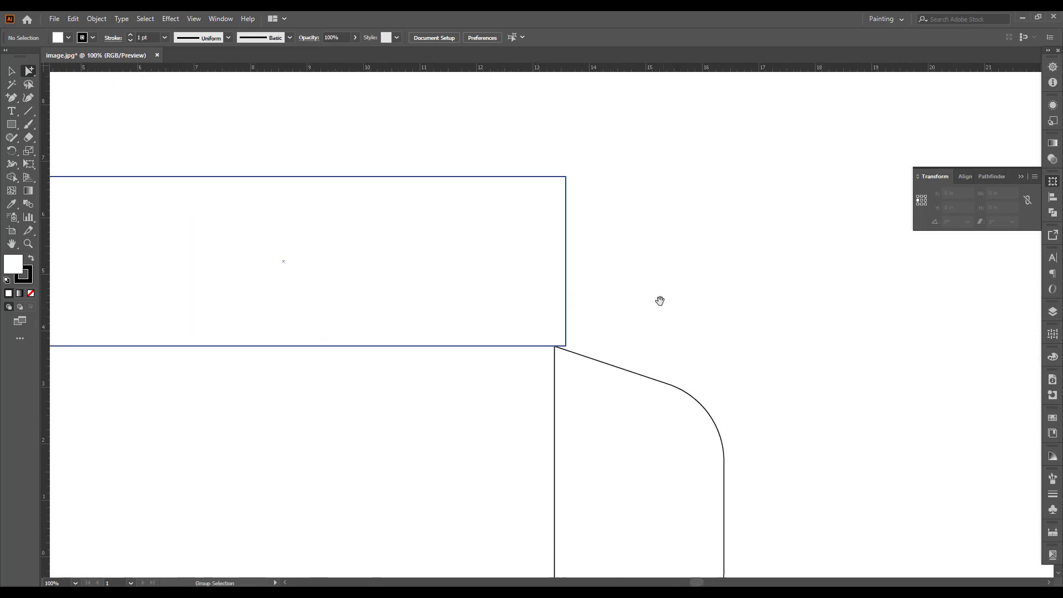
{"action": "scroll", "coordinate": [358, 242], "scroll_direction": "down", "scroll_amount": 2}
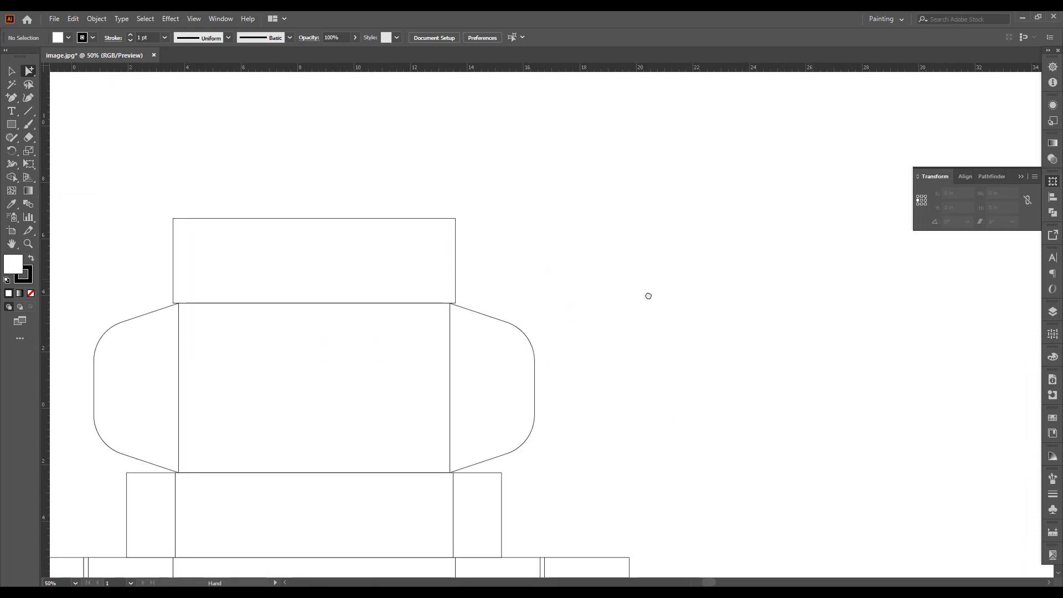
{"action": "scroll", "coordinate": [646, 295], "scroll_direction": "down", "scroll_amount": 1}
{"action": "scroll", "coordinate": [589, 218], "scroll_direction": "up", "scroll_amount": 1}
{"action": "scroll", "coordinate": [455, 271], "scroll_direction": "up", "scroll_amount": 1}
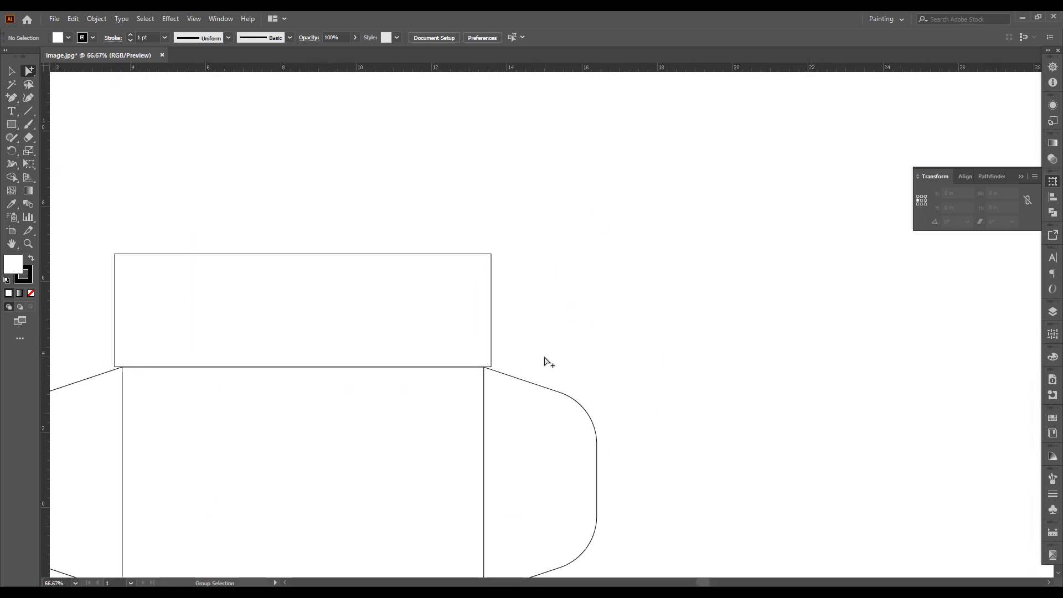
{"action": "key", "text": "ctrl+v"}
{"action": "scroll", "coordinate": [484, 274], "scroll_direction": "up", "scroll_amount": 1}
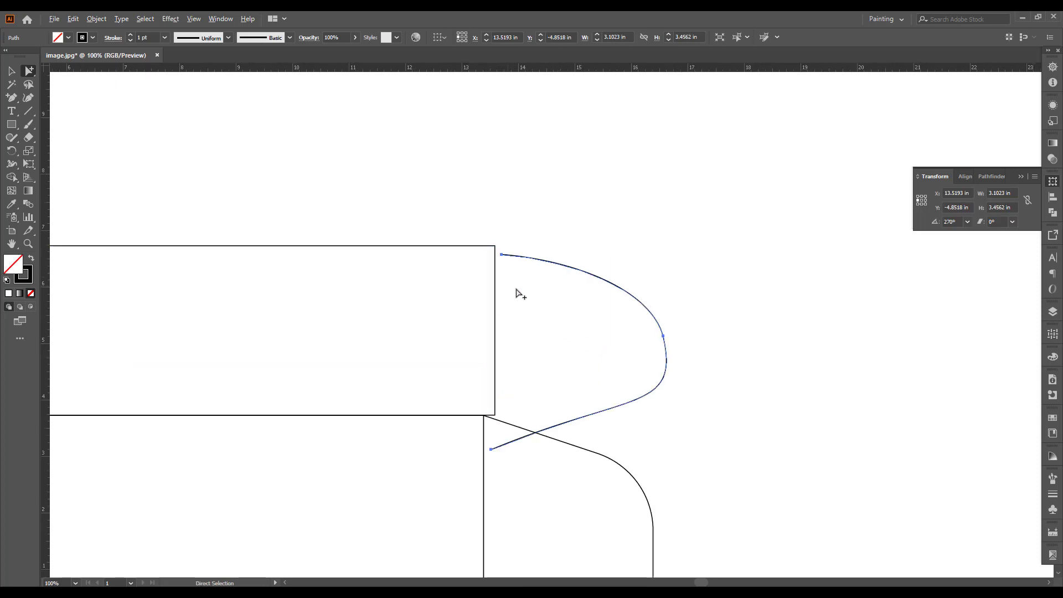
{"action": "left_click", "coordinate": [11, 71]}
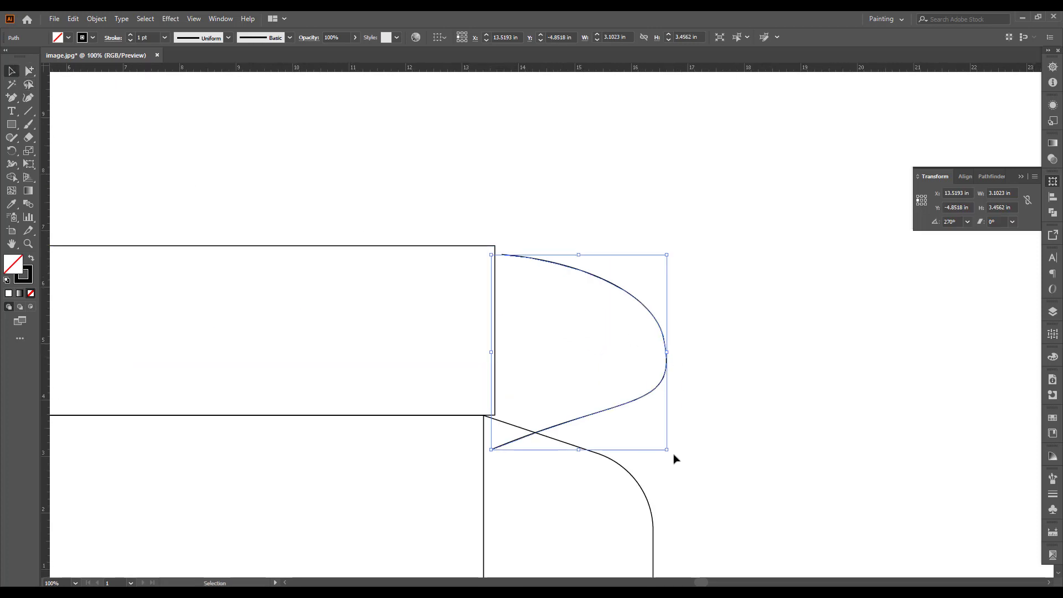
{"action": "mouse_move", "coordinate": [667, 449]}
{"action": "left_mouse_down"}
{"action": "mouse_move", "coordinate": [628, 408]}
{"action": "mouse_move", "coordinate": [676, 420]}
{"action": "left_mouse_up"}
- Place the curve's lower end on the panel's bottom-right corner and stretch it to the top
{"action": "left_click", "coordinate": [590, 297]}
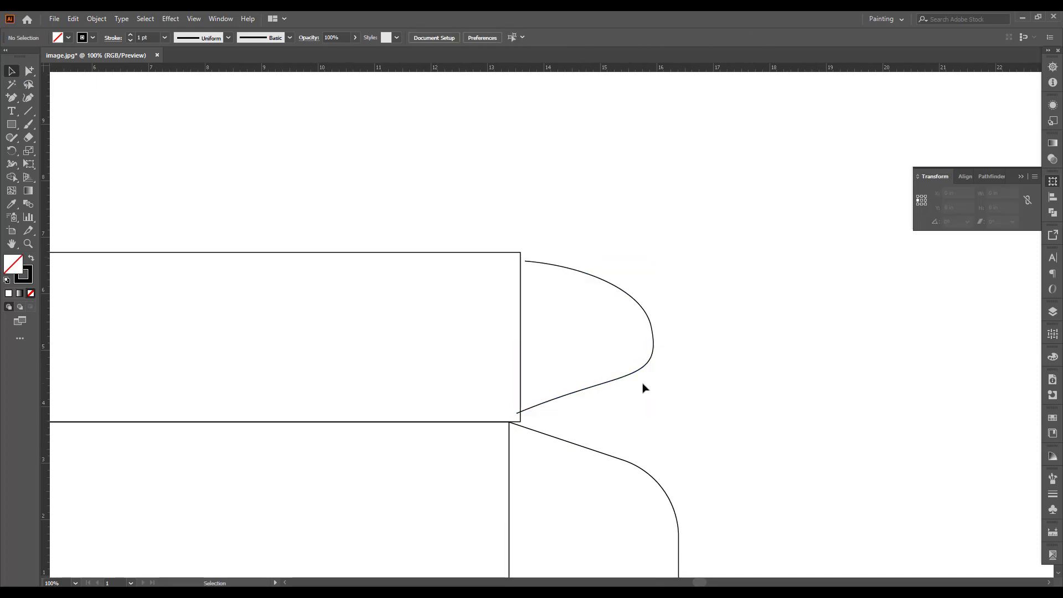
{"action": "scroll", "coordinate": [548, 290], "scroll_direction": "up", "scroll_amount": 1}
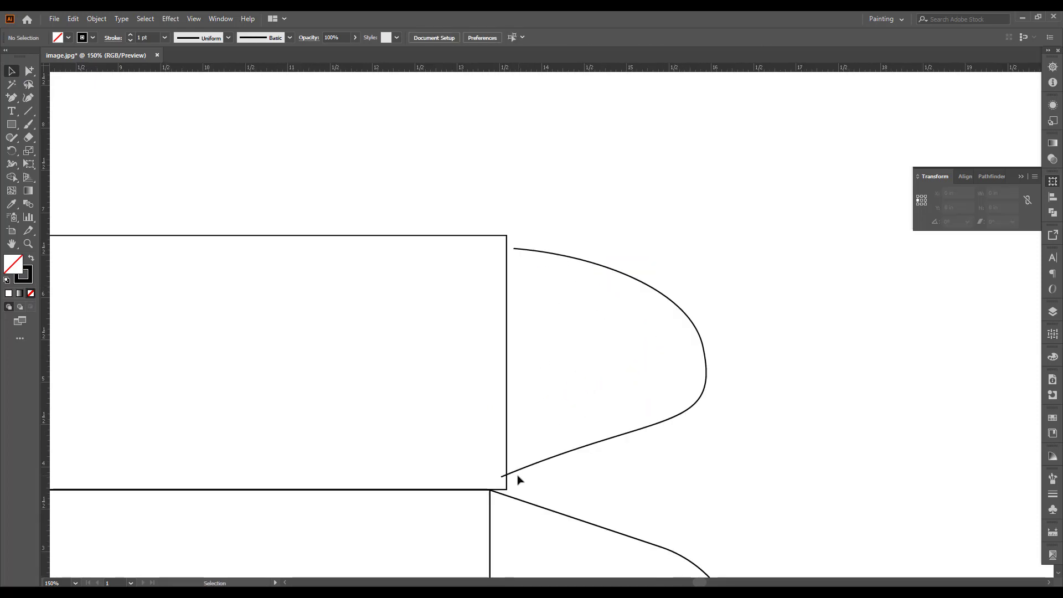
{"action": "left_click_drag", "start_coordinate": [510, 479], "coordinate": [504, 489]}
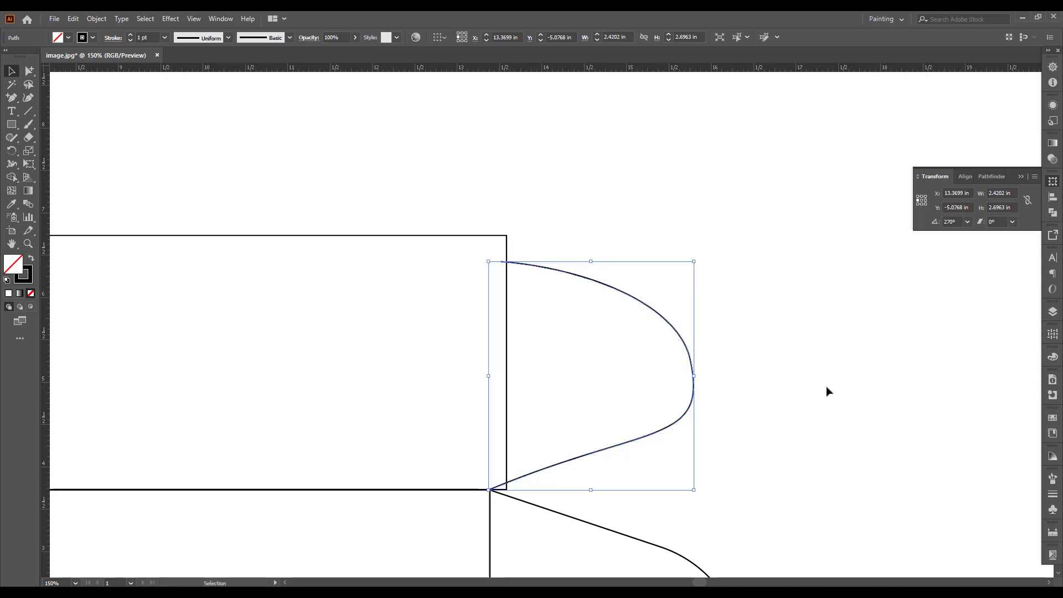
{"action": "left_click_drag", "start_coordinate": [543, 224], "coordinate": [612, 362]}
{"action": "scroll", "coordinate": [519, 258], "scroll_direction": "up", "scroll_amount": 2}
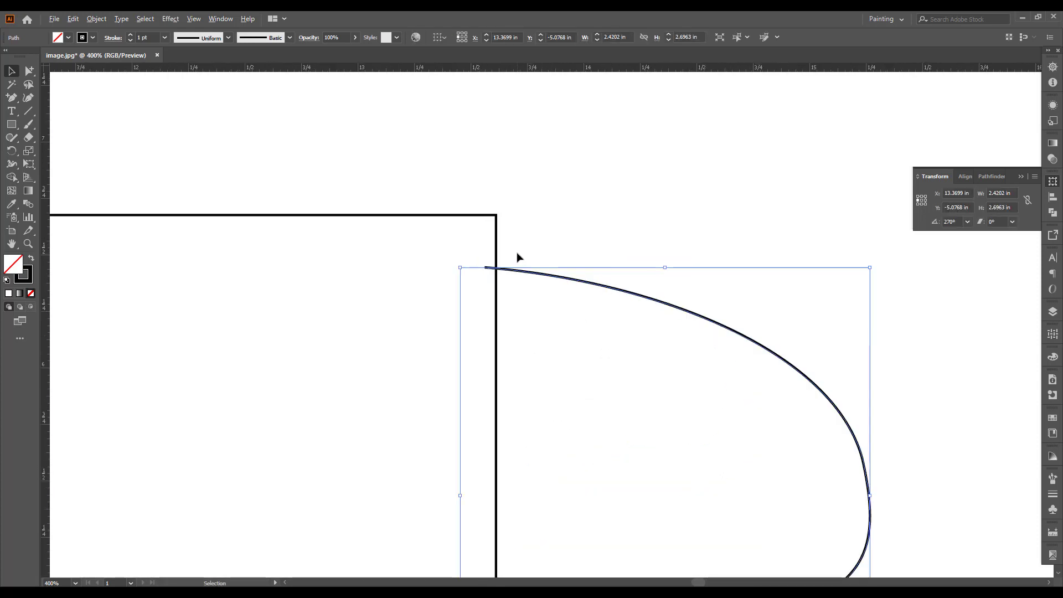
{"action": "scroll", "coordinate": [517, 257], "scroll_direction": "up", "scroll_amount": 1}
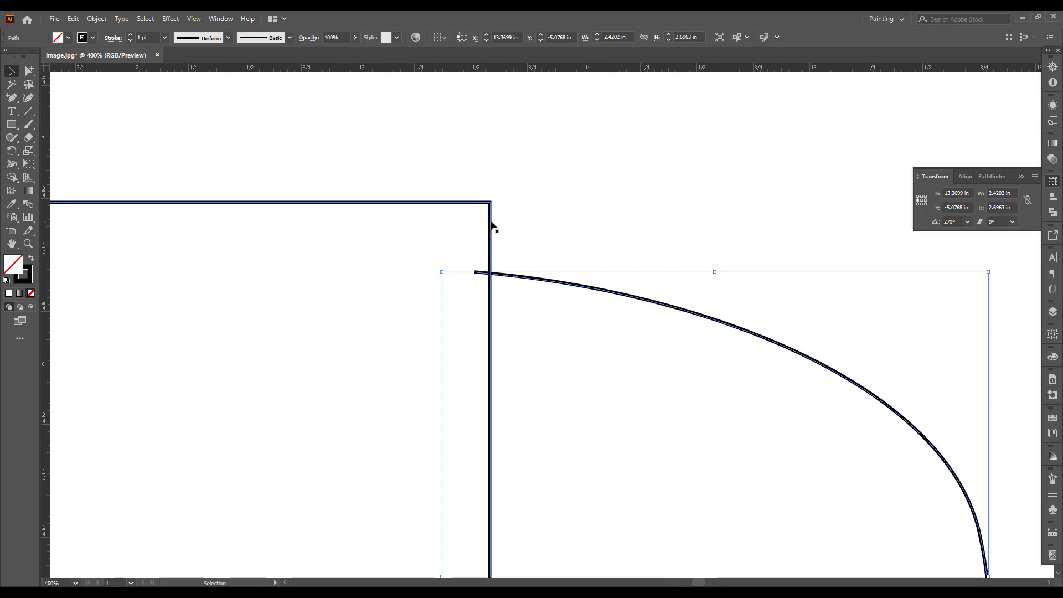
{"action": "scroll", "coordinate": [492, 226], "scroll_direction": "down", "scroll_amount": 1}
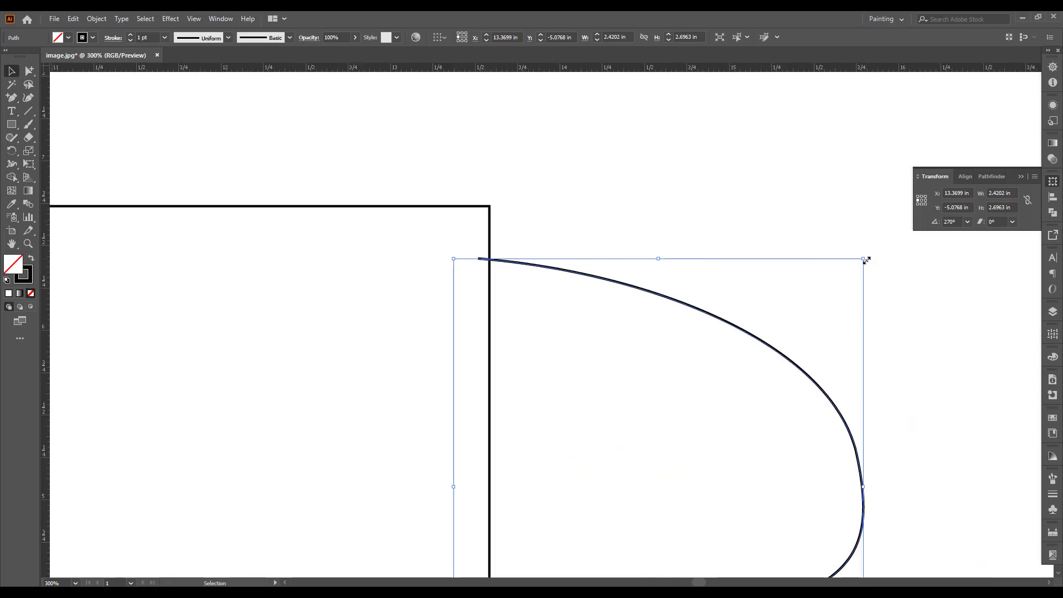
{"action": "left_click_drag", "start_coordinate": [866, 260], "coordinate": [918, 208]}
{"action": "scroll", "coordinate": [560, 214], "scroll_direction": "down", "scroll_amount": 1}
{"action": "left_click", "coordinate": [773, 386]}
- Align the curved flap's top exactly with the lid panel's top edge
{"action": "left_click_drag", "start_coordinate": [565, 194], "coordinate": [520, 223]}
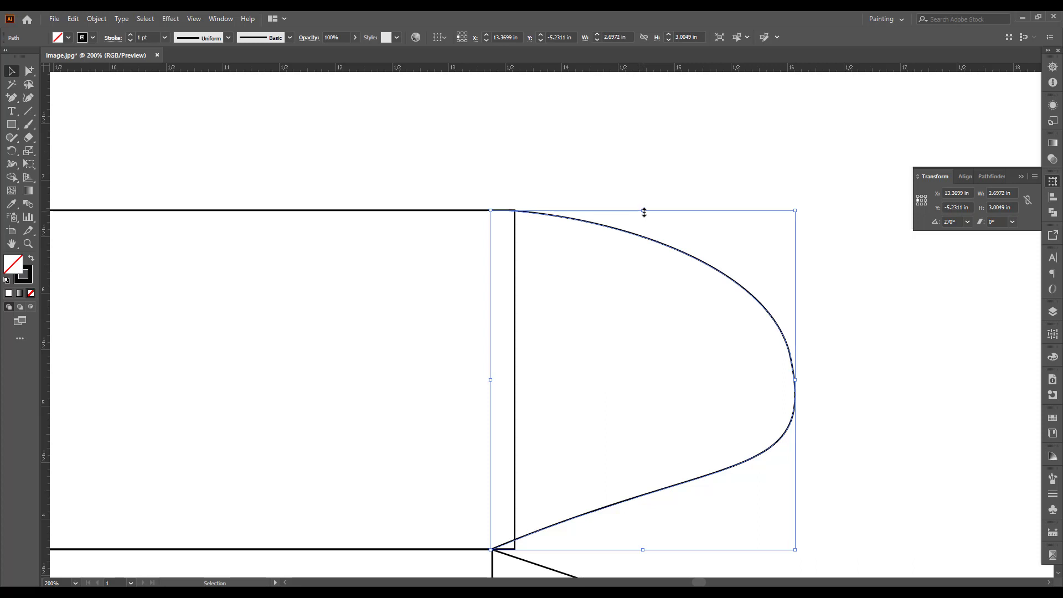
{"action": "left_click_drag", "start_coordinate": [644, 213], "coordinate": [644, 225]}
{"action": "left_click", "coordinate": [550, 209]}
{"action": "scroll", "coordinate": [535, 217], "scroll_direction": "up", "scroll_amount": 1}
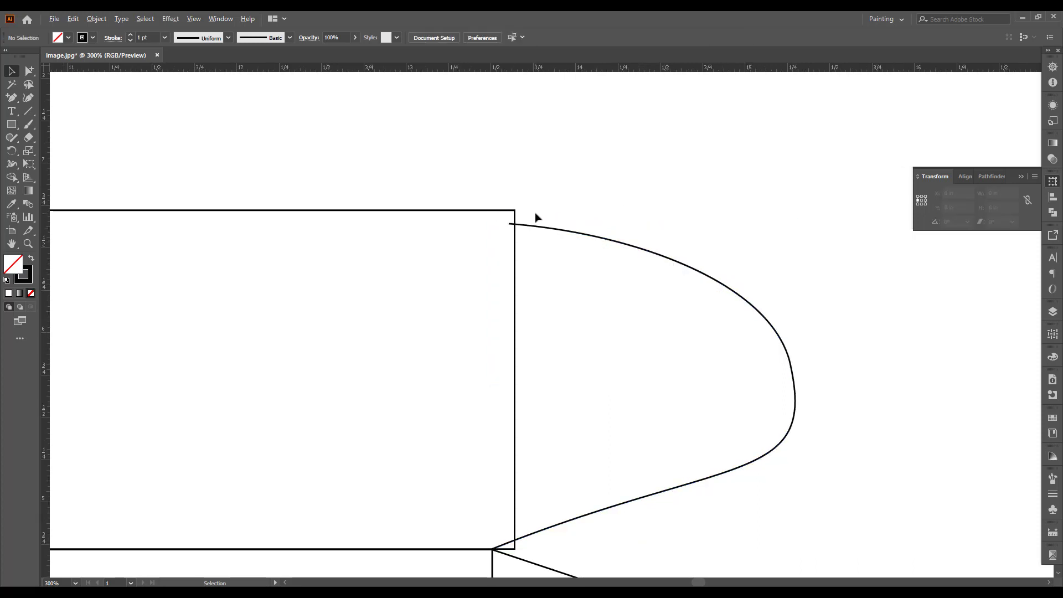
{"action": "scroll", "coordinate": [535, 217], "scroll_direction": "down", "scroll_amount": 4}
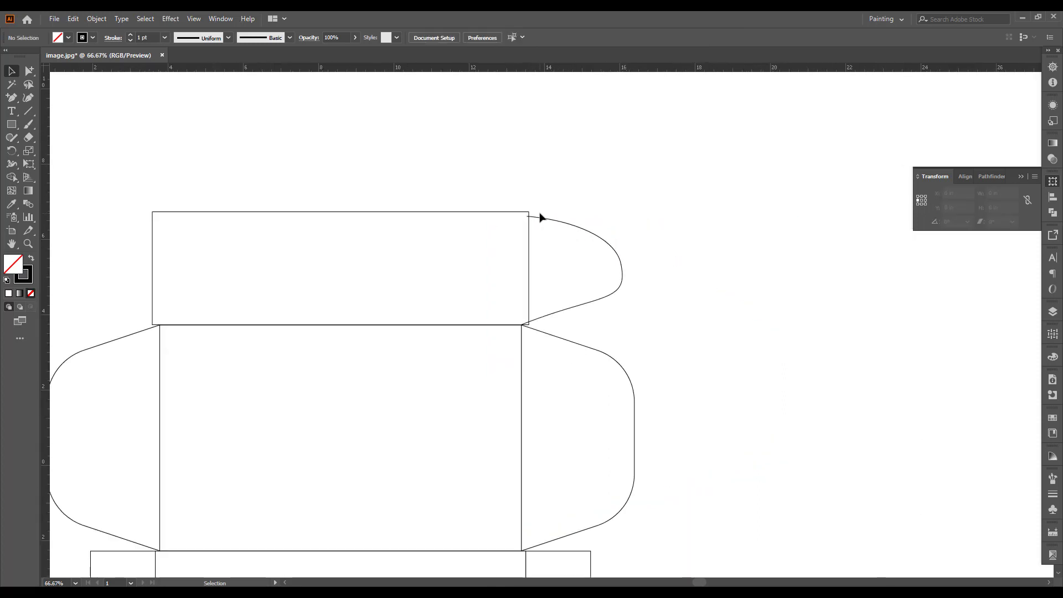
- Inspect the curve's top end anchor point with Direct Selection
{"action": "left_click", "coordinate": [29, 71]}
{"action": "scroll", "coordinate": [487, 197], "scroll_direction": "up", "scroll_amount": 2}
{"action": "scroll", "coordinate": [597, 236], "scroll_direction": "up", "scroll_amount": 2}
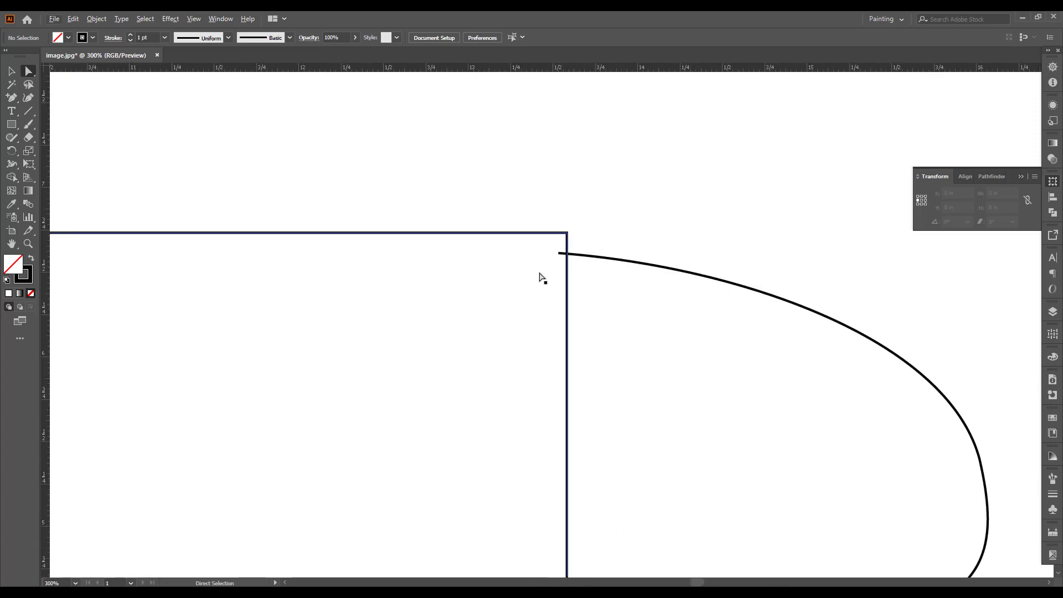
{"action": "left_click", "coordinate": [560, 254]}
{"action": "left_click", "coordinate": [579, 232]}
{"action": "scroll", "coordinate": [578, 252], "scroll_direction": "up", "scroll_amount": 3}
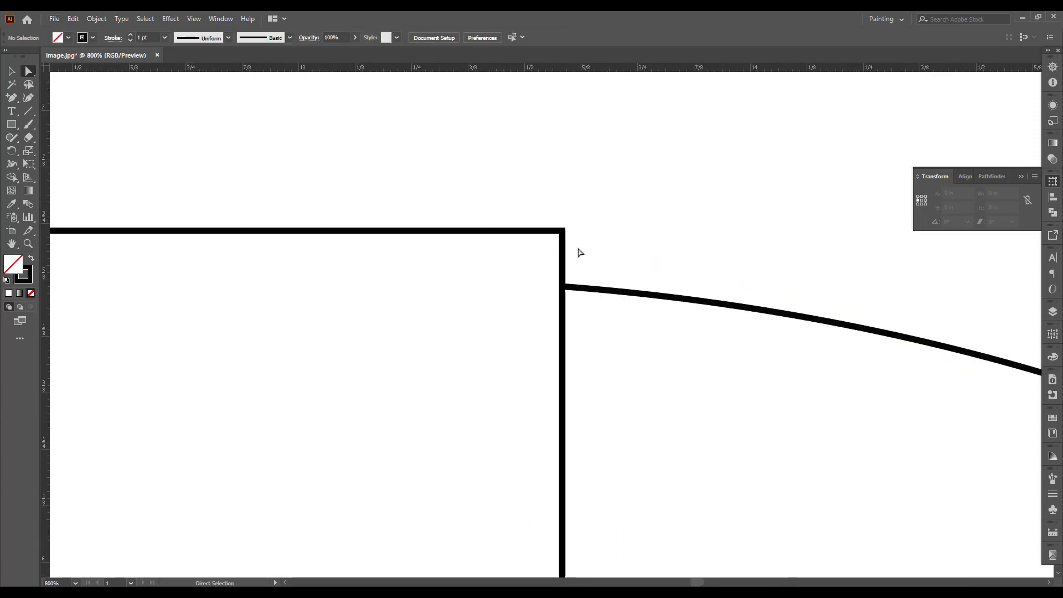
{"action": "left_click", "coordinate": [567, 287]}
{"action": "left_click", "coordinate": [607, 266]}
{"action": "scroll", "coordinate": [611, 267], "scroll_direction": "down", "scroll_amount": 5}
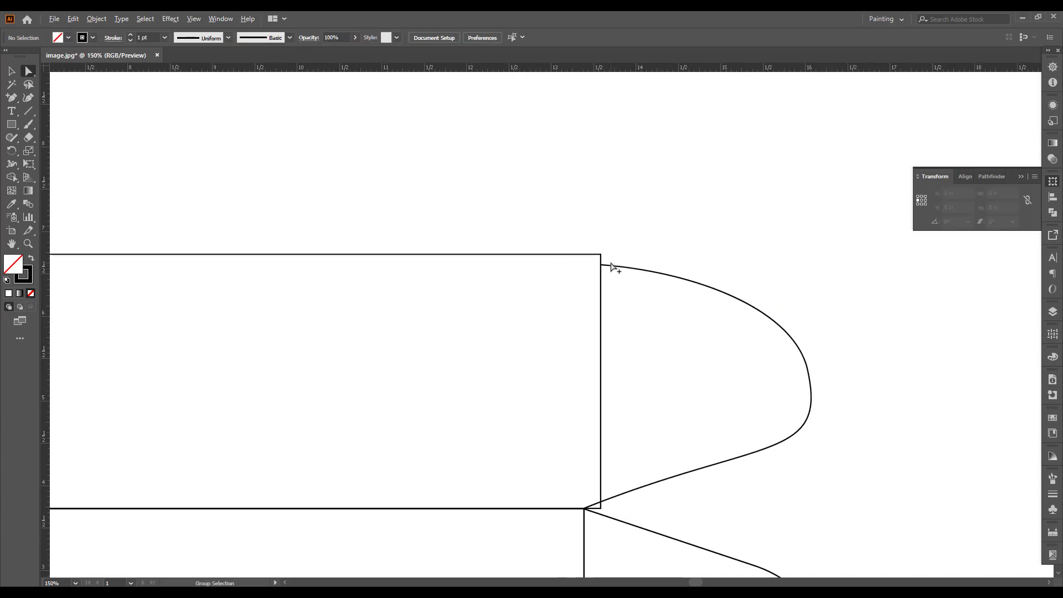
{"action": "scroll", "coordinate": [611, 266], "scroll_direction": "down", "scroll_amount": 3}
- View the whole box outline and check the new right curved flap
{"action": "scroll", "coordinate": [645, 235], "scroll_direction": "left", "scroll_amount": 2}
{"action": "key", "text": "a"}
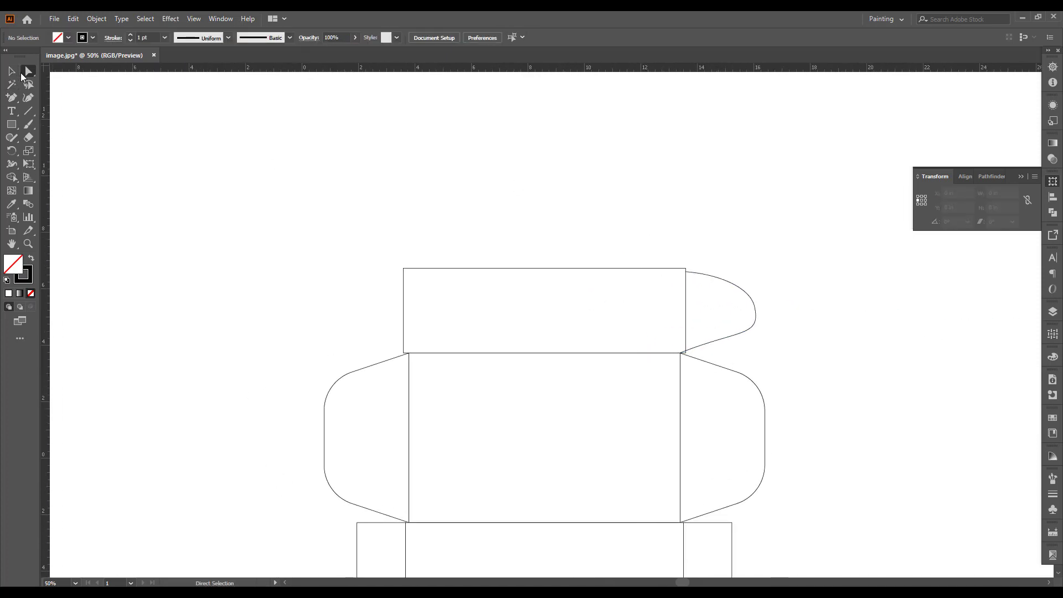
{"action": "left_click_drag", "start_coordinate": [22, 76], "coordinate": [105, 84]}
{"action": "left_click", "coordinate": [13, 71]}
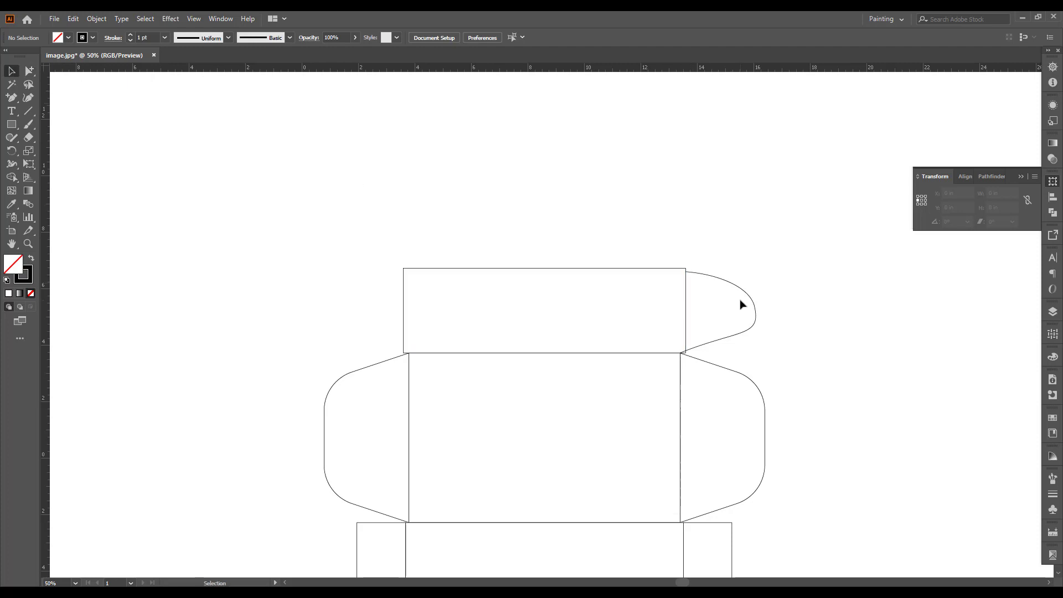
{"action": "left_click_drag", "start_coordinate": [724, 258], "coordinate": [763, 352]}
{"action": "left_click", "coordinate": [736, 340]}
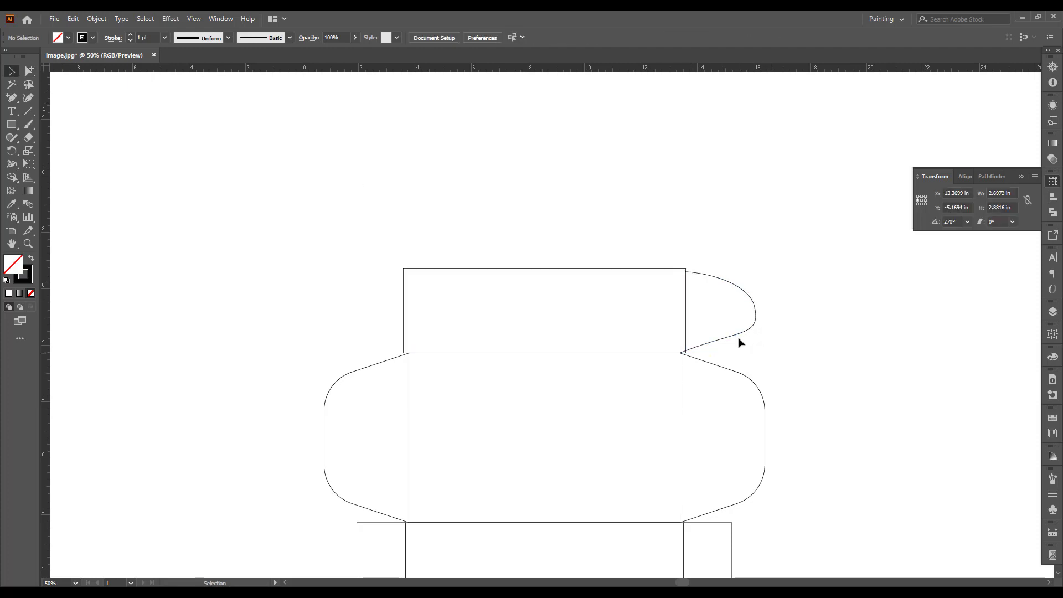
{"action": "scroll", "coordinate": [736, 340], "scroll_direction": "up", "scroll_amount": 1}
- Copy the right curved flap over to the lid panel's left side
{"action": "left_click_drag", "start_coordinate": [710, 221], "coordinate": [772, 281]}
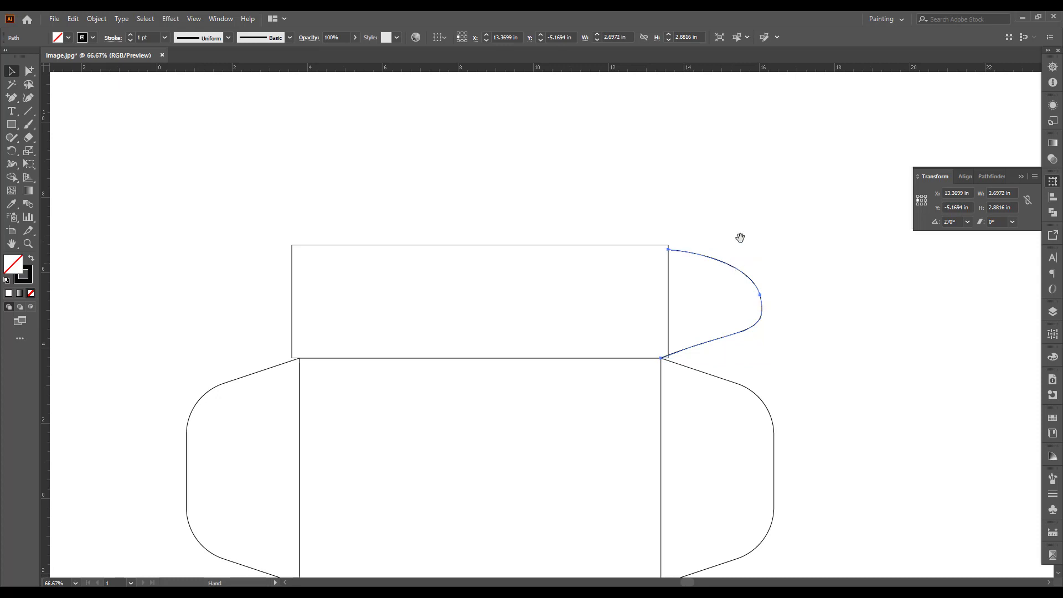
{"action": "left_click_drag", "start_coordinate": [740, 235], "coordinate": [769, 247]}
{"action": "scroll", "coordinate": [778, 227], "scroll_direction": "up", "scroll_amount": 2}
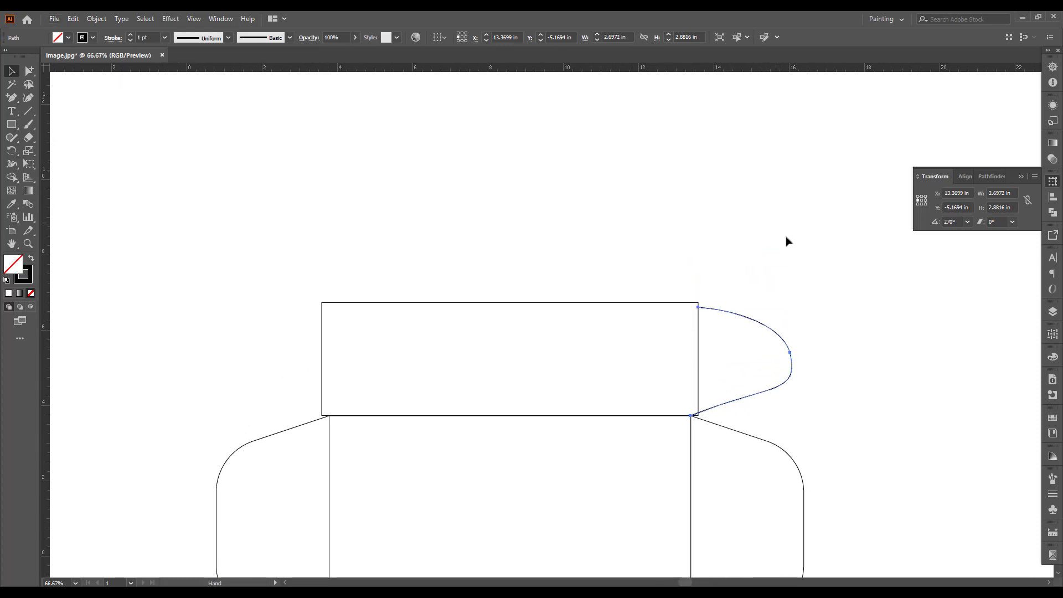
{"action": "left_click", "coordinate": [762, 434]}
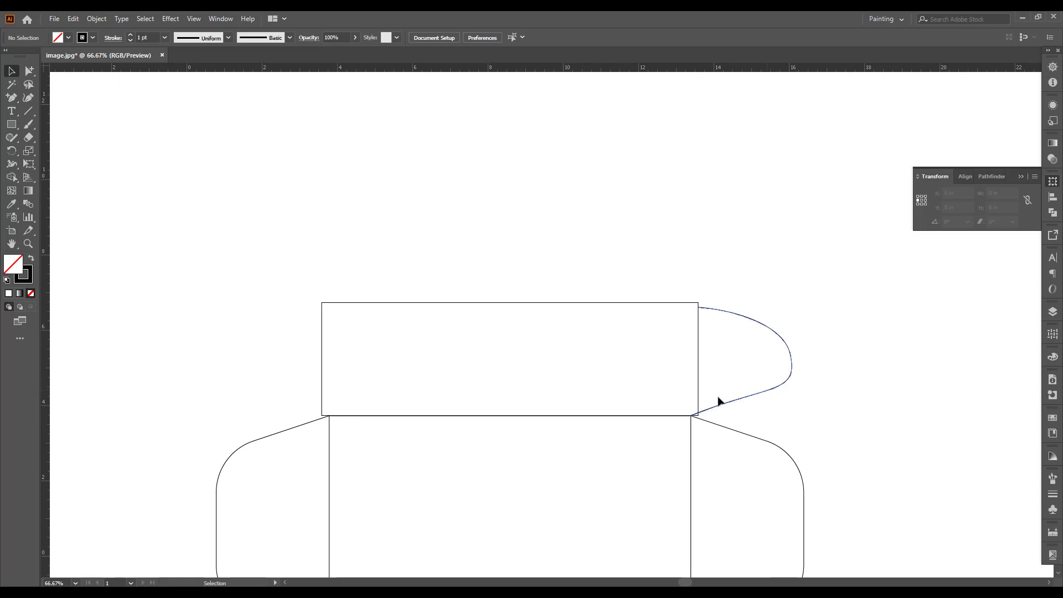
{"action": "left_click_drag", "start_coordinate": [718, 401], "coordinate": [308, 407]}
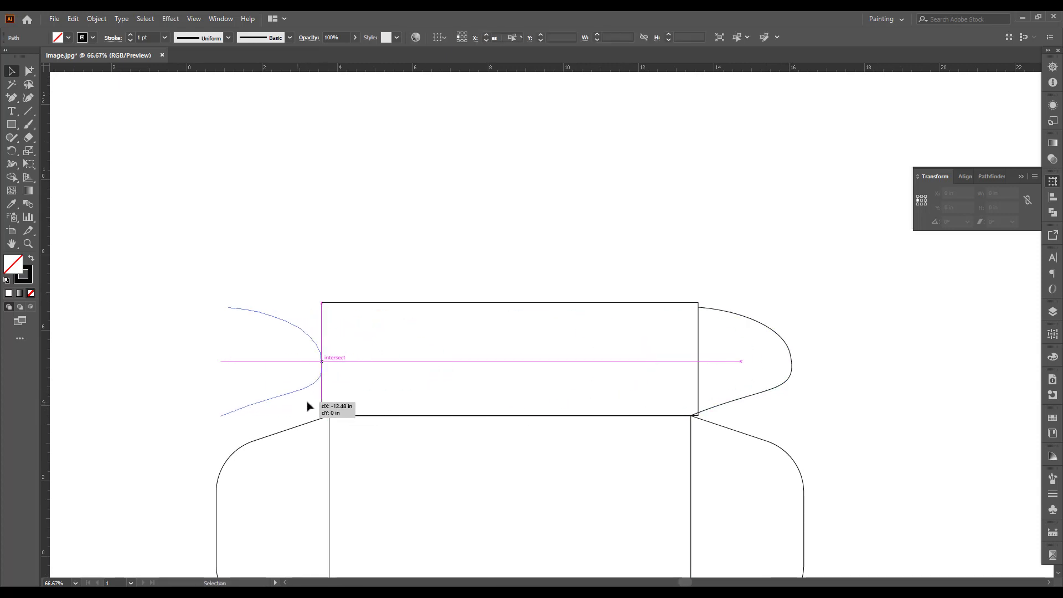
{"action": "scroll", "coordinate": [315, 349], "scroll_direction": "down", "scroll_amount": 2}
{"action": "mouse_move", "coordinate": [320, 265]}
{"action": "left_mouse_down"}
{"action": "mouse_move", "coordinate": [224, 377]}
{"action": "mouse_move", "coordinate": [201, 386]}
{"action": "left_mouse_up"}
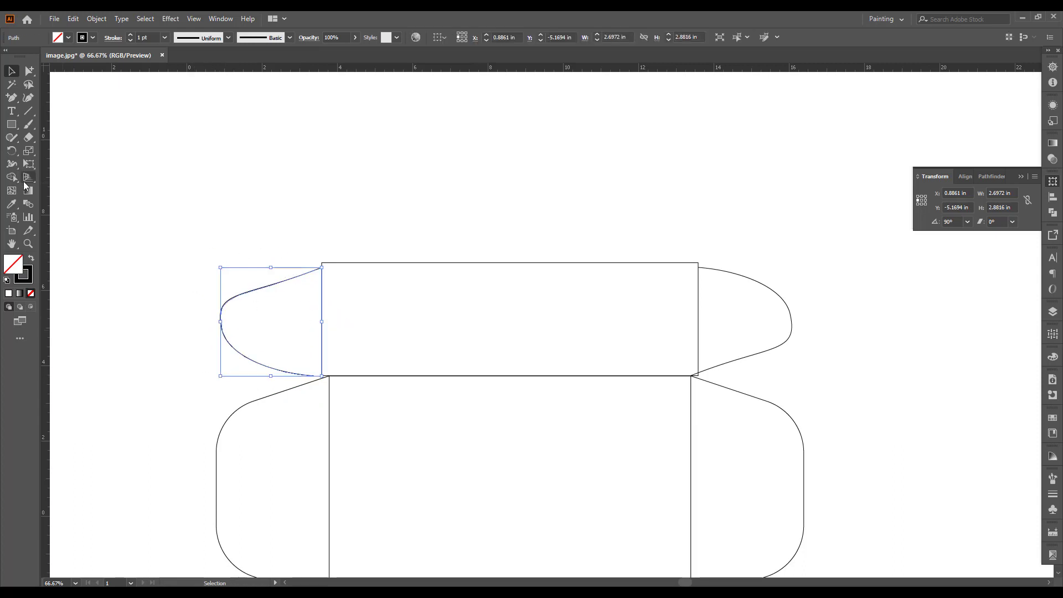
- Pick the Reflect tool and apply a horizontal-axis reflection
{"action": "key", "text": "ctrl+shift+a"}
{"action": "left_click", "coordinate": [12, 150]}
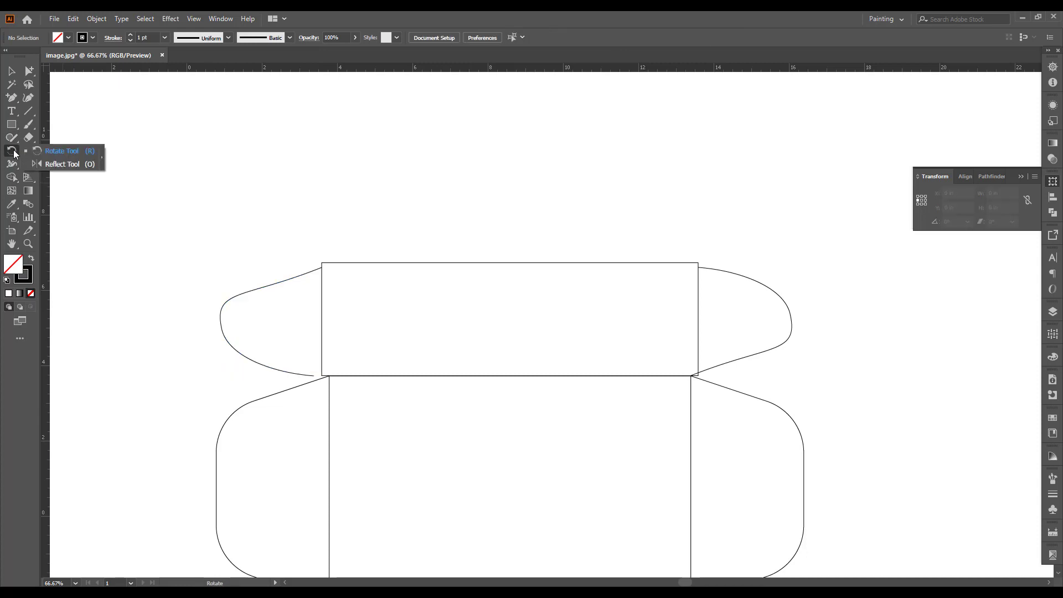
{"action": "left_click", "coordinate": [58, 164]}
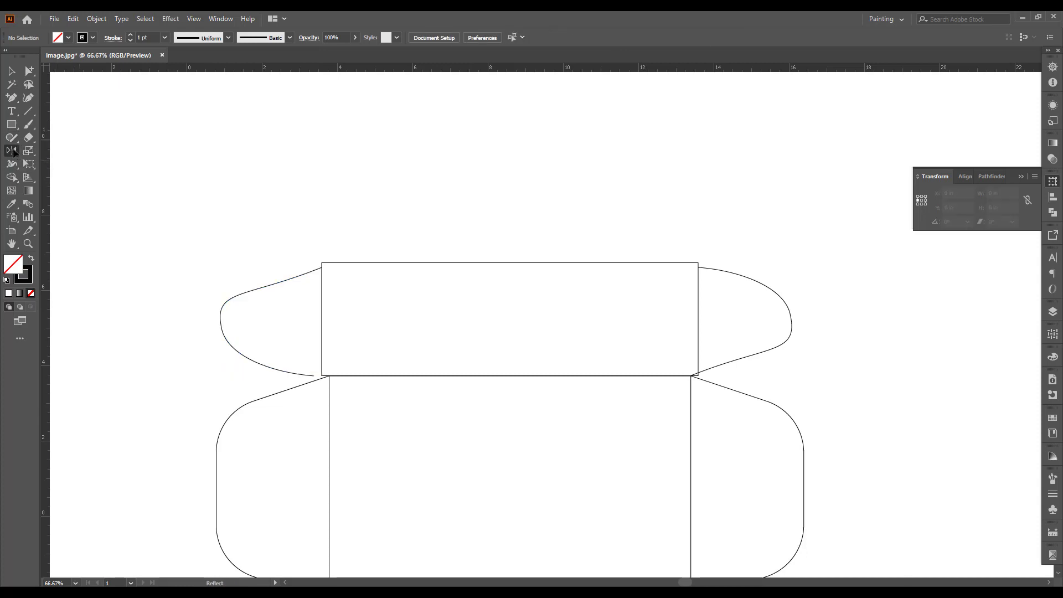
{"action": "double_click", "coordinate": [12, 151]}
{"action": "left_click", "coordinate": [752, 246]}
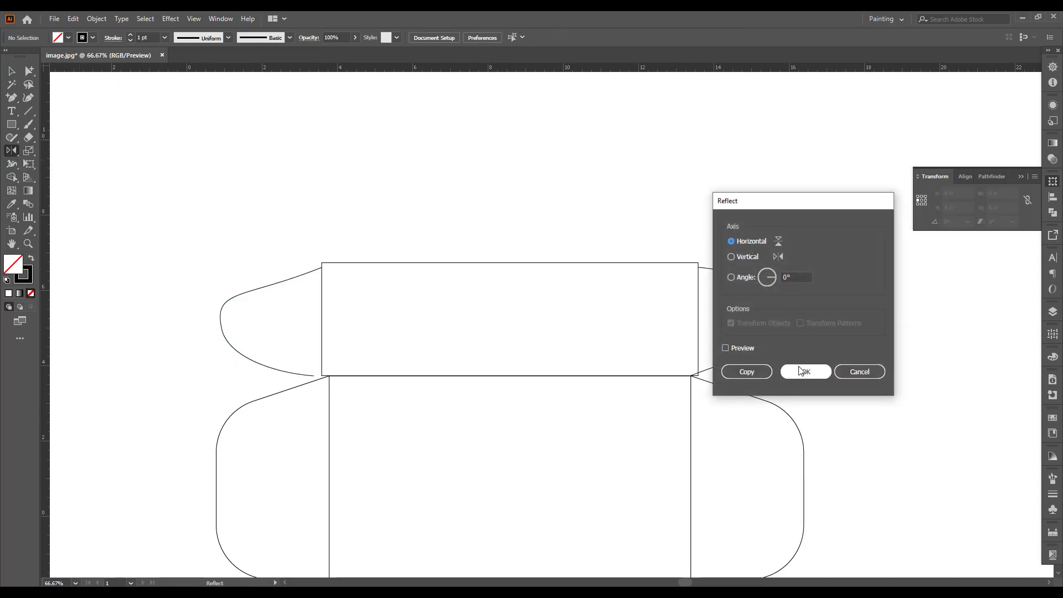
{"action": "left_click", "coordinate": [800, 370]}
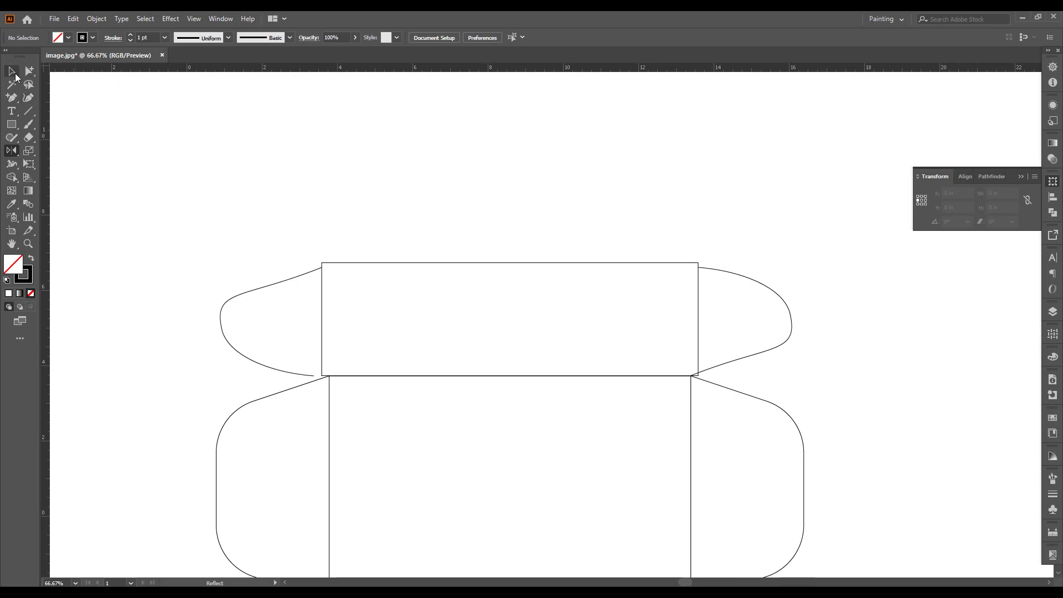
- Flip the left dust flap across the horizontal axis, previewing before confirming
{"action": "left_click", "coordinate": [11, 71]}
{"action": "left_click_drag", "start_coordinate": [210, 249], "coordinate": [261, 324]}
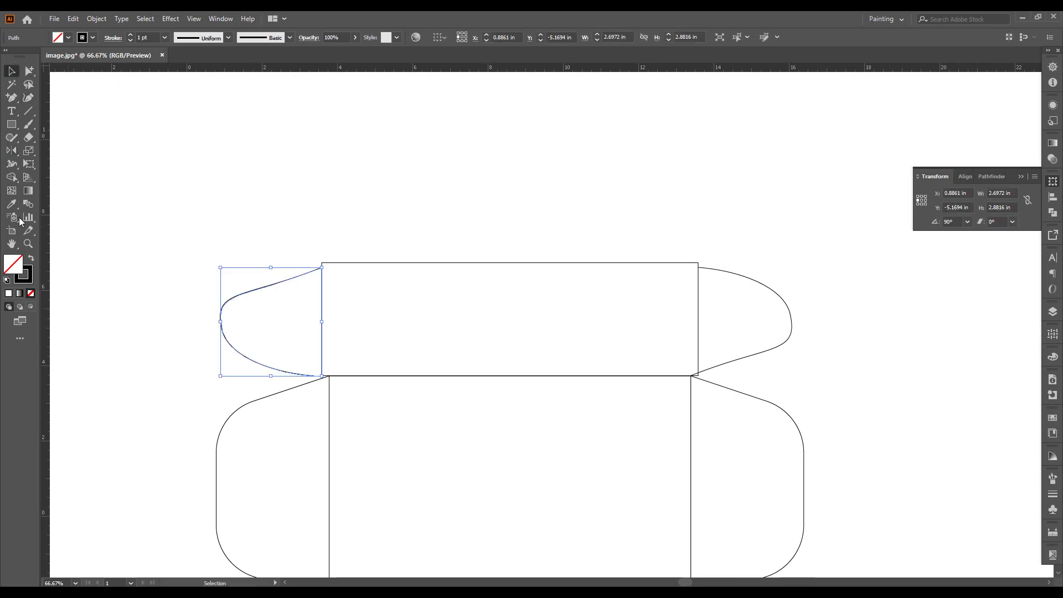
{"action": "double_click", "coordinate": [11, 150]}
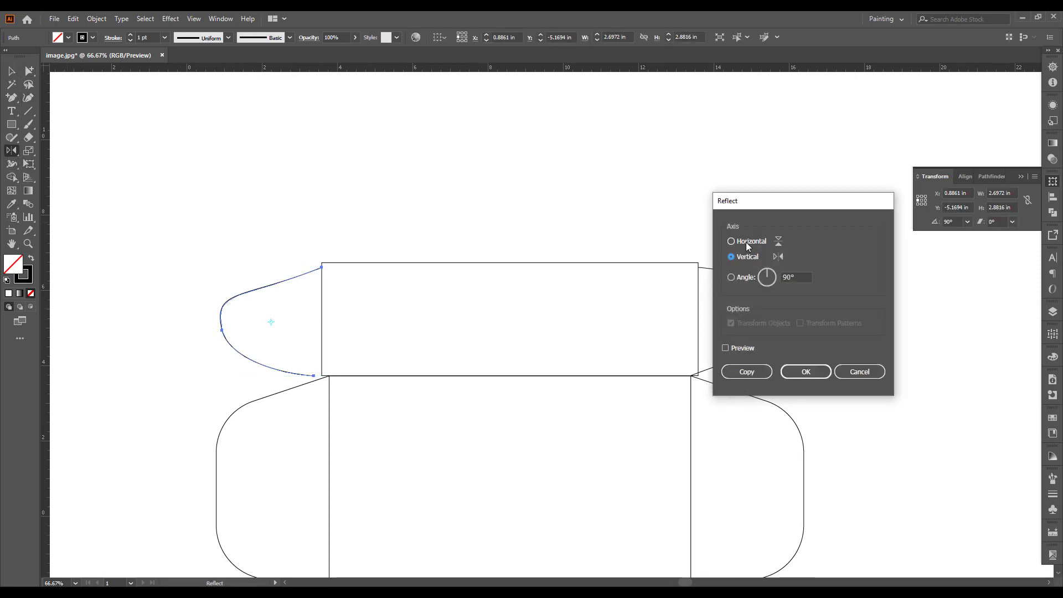
{"action": "left_click", "coordinate": [745, 241]}
{"action": "left_click", "coordinate": [733, 346]}
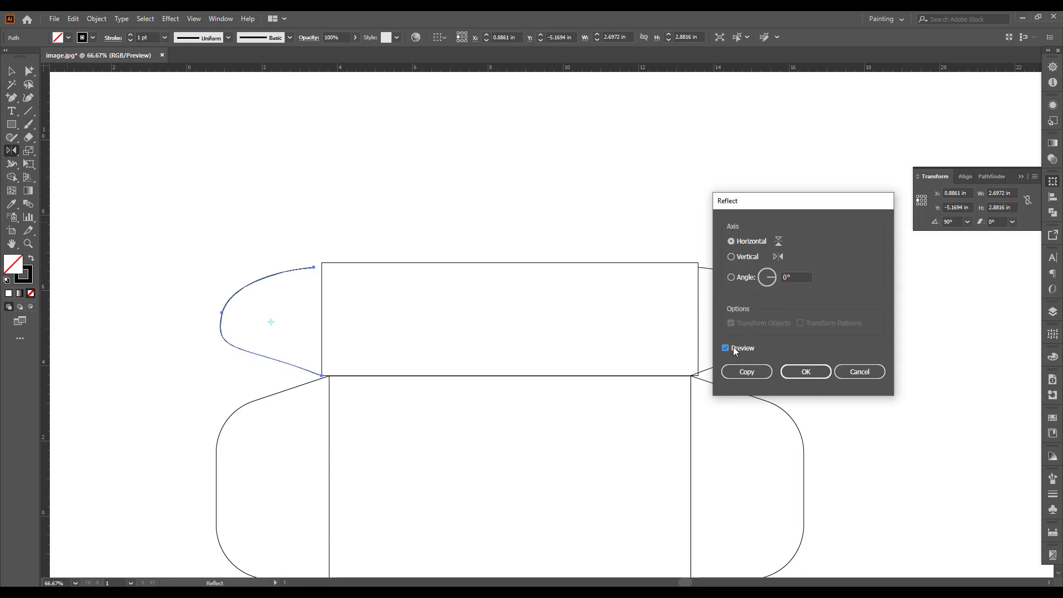
{"action": "left_click", "coordinate": [805, 371]}
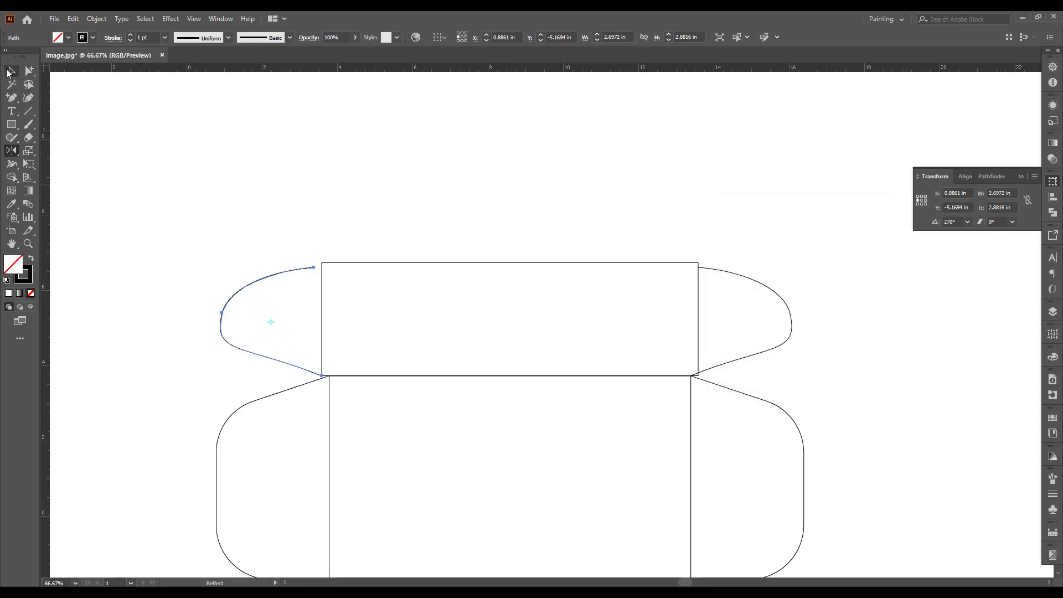
{"action": "left_click", "coordinate": [11, 71]}
{"action": "left_click", "coordinate": [304, 361]}
{"action": "scroll", "coordinate": [324, 385], "scroll_direction": "up", "scroll_amount": 6}
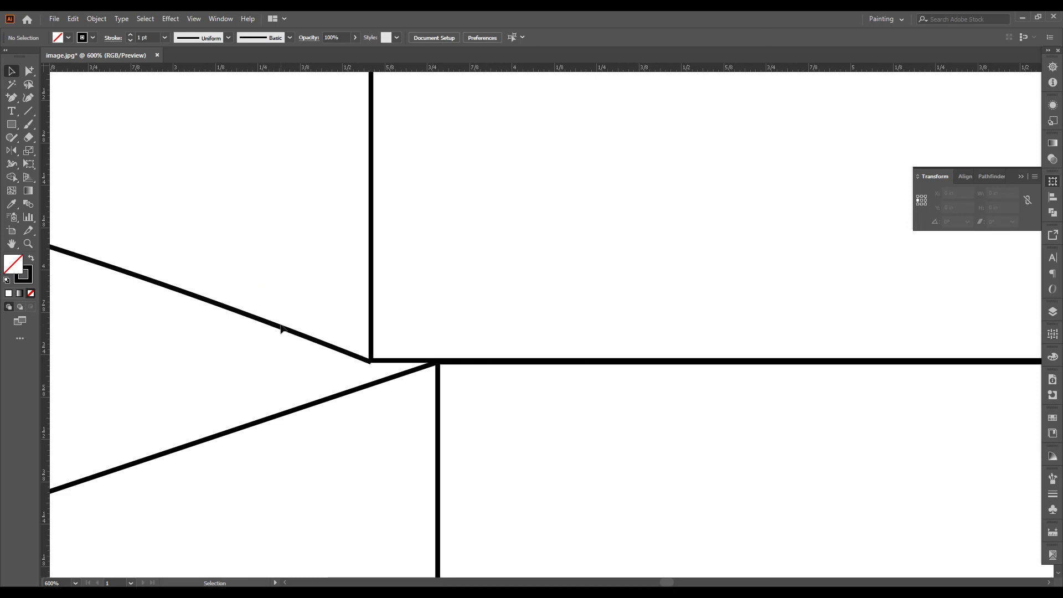
- Slide the flipped left flap right until its corner meets the panel junction
{"action": "left_click_drag", "start_coordinate": [280, 329], "coordinate": [368, 348]}
{"action": "scroll", "coordinate": [346, 348], "scroll_direction": "down", "scroll_amount": 7}
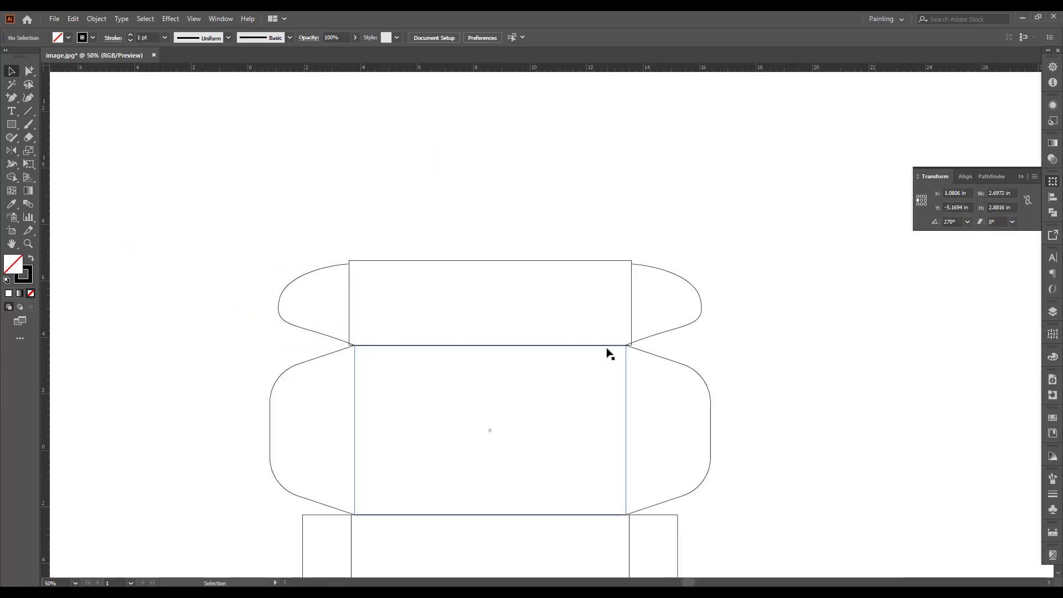
{"action": "scroll", "coordinate": [775, 392], "scroll_direction": "down", "scroll_amount": 1}
{"action": "scroll", "coordinate": [773, 282], "scroll_direction": "down", "scroll_amount": 3}
{"action": "scroll", "coordinate": [688, 299], "scroll_direction": "down", "scroll_amount": 2}
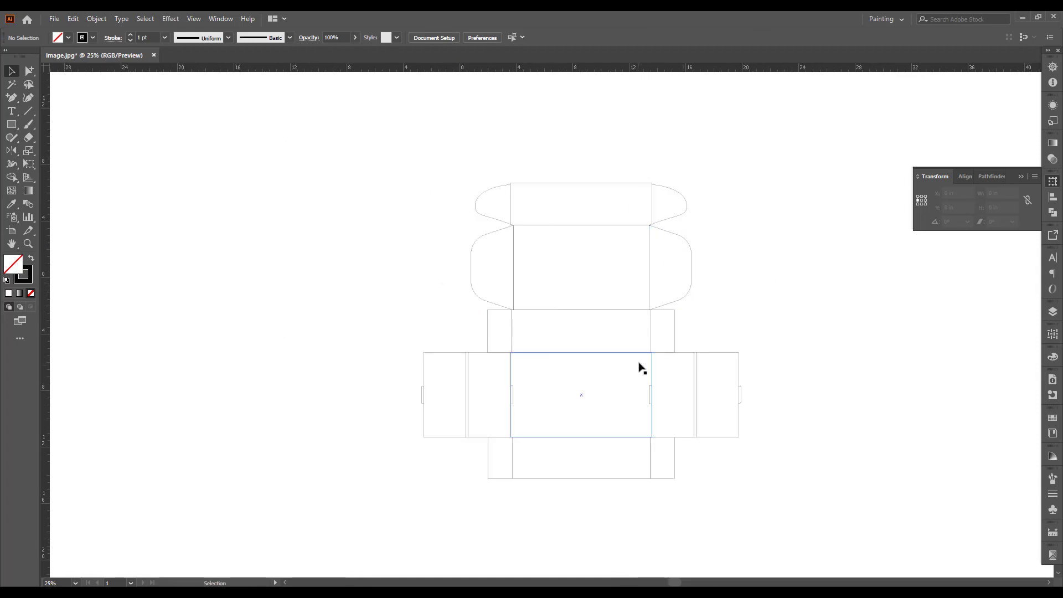
{"action": "scroll", "coordinate": [641, 368], "scroll_direction": "down", "scroll_amount": 1}
{"action": "scroll", "coordinate": [720, 310], "scroll_direction": "up", "scroll_amount": 2}
{"action": "scroll", "coordinate": [722, 315], "scroll_direction": "up", "scroll_amount": 3}
{"action": "scroll", "coordinate": [681, 310], "scroll_direction": "up", "scroll_amount": 2}
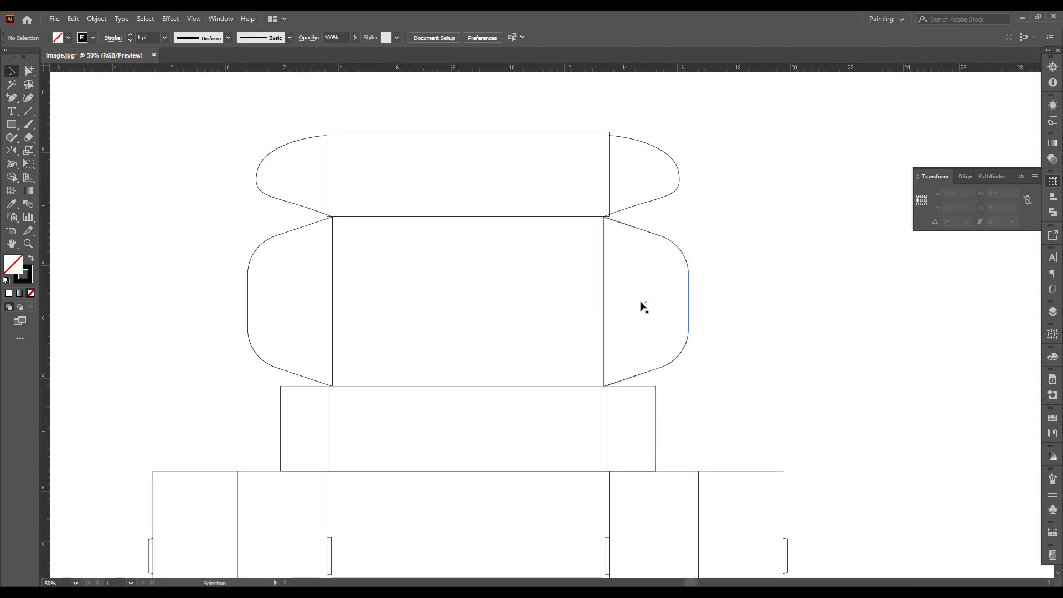
{"action": "scroll", "coordinate": [609, 436], "scroll_direction": "up", "scroll_amount": 1}
{"action": "scroll", "coordinate": [579, 408], "scroll_direction": "up", "scroll_amount": 3}
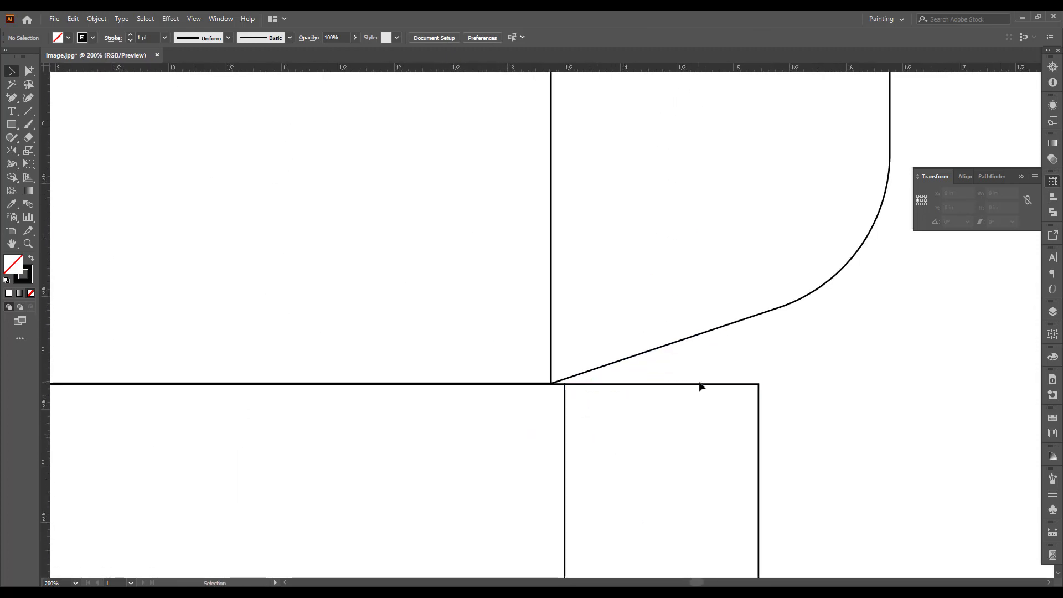
{"action": "scroll", "coordinate": [685, 388], "scroll_direction": "down", "scroll_amount": 1}
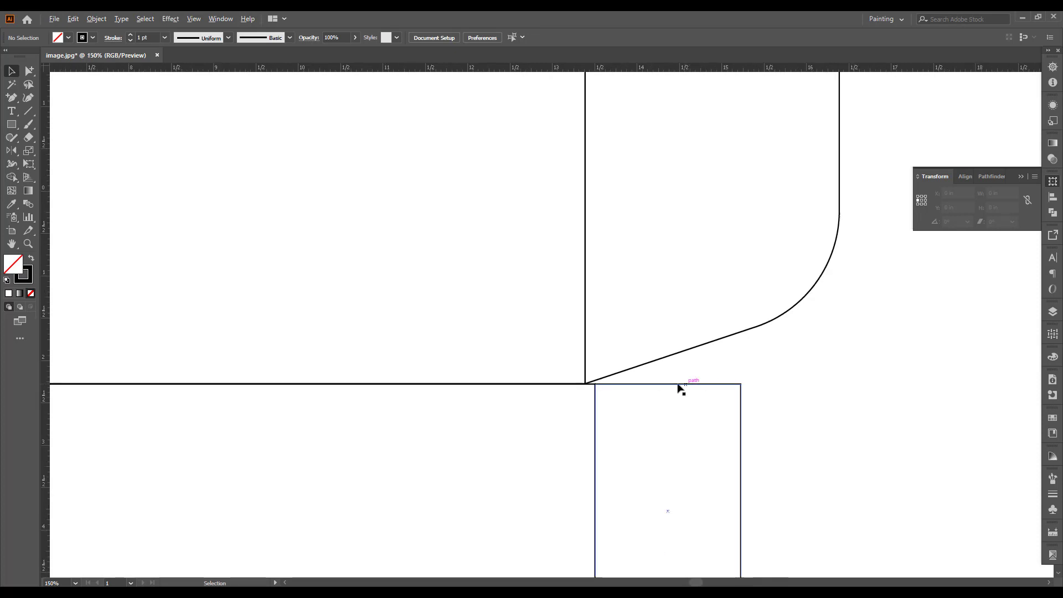
{"action": "scroll", "coordinate": [681, 388], "scroll_direction": "up", "scroll_amount": 2}
{"action": "scroll", "coordinate": [626, 360], "scroll_direction": "down", "scroll_amount": 1}
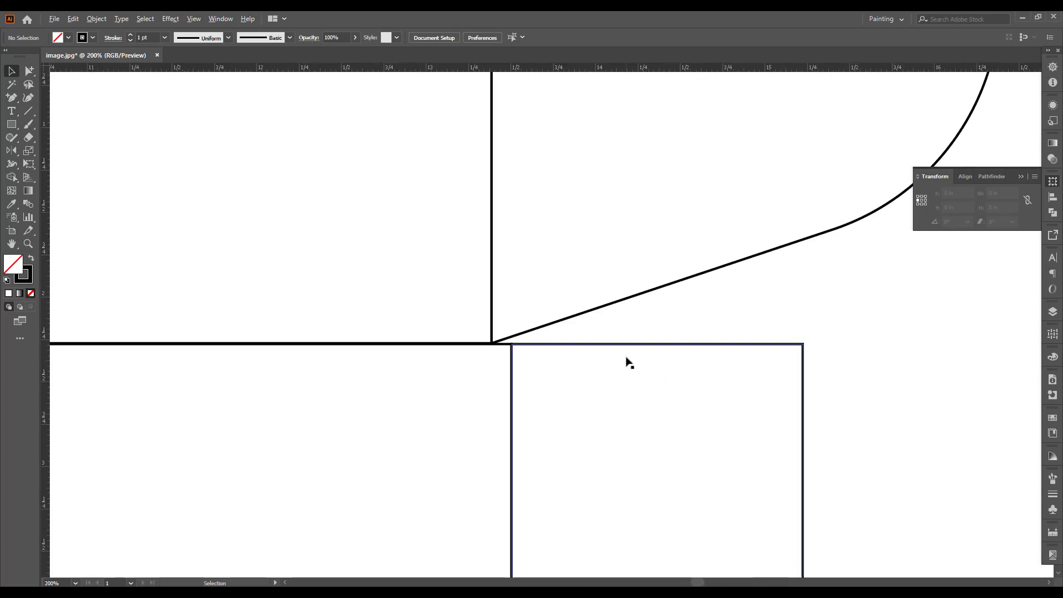
{"action": "scroll", "coordinate": [629, 351], "scroll_direction": "down", "scroll_amount": 2}
{"action": "scroll", "coordinate": [629, 339], "scroll_direction": "down", "scroll_amount": 3}
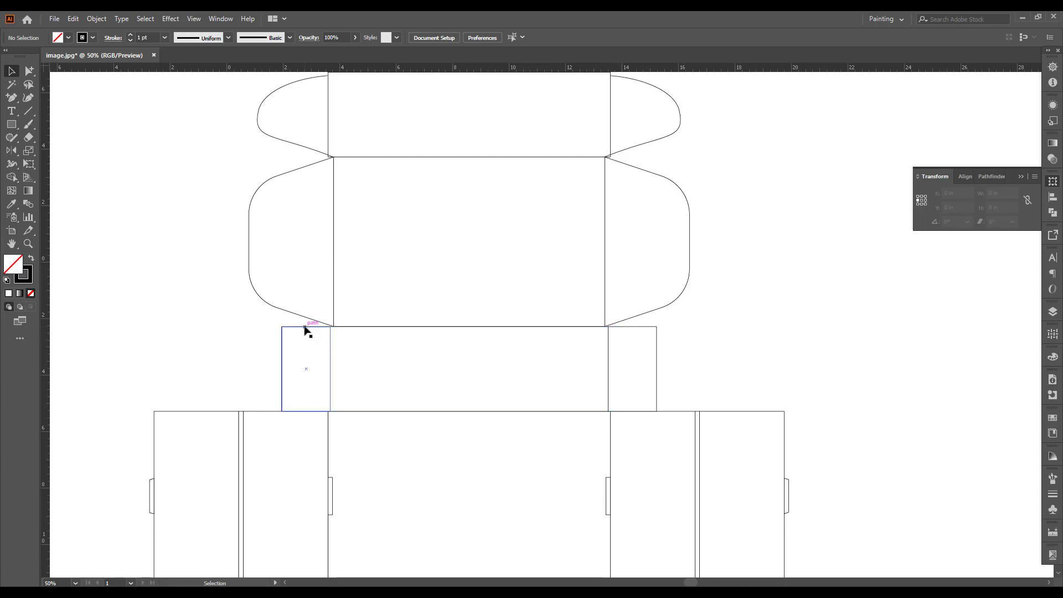
- Pan down over the dieline and open the shape tools flyout
{"action": "left_click_drag", "start_coordinate": [718, 359], "coordinate": [721, 393]}
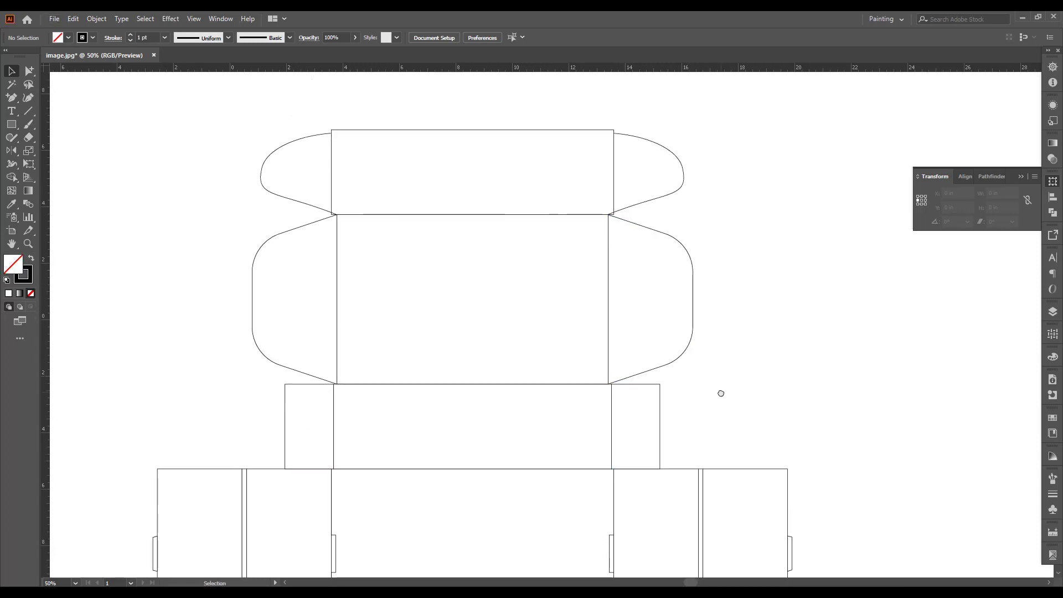
{"action": "scroll", "coordinate": [681, 401], "scroll_direction": "up", "scroll_amount": 2}
{"action": "scroll", "coordinate": [638, 384], "scroll_direction": "up", "scroll_amount": 2}
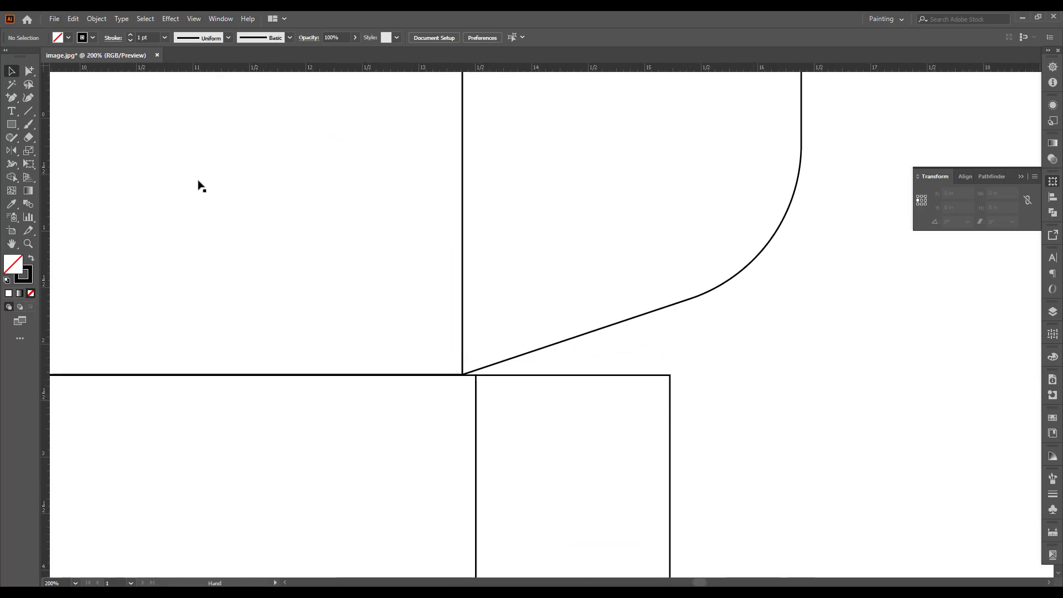
{"action": "left_click", "coordinate": [5, 124]}
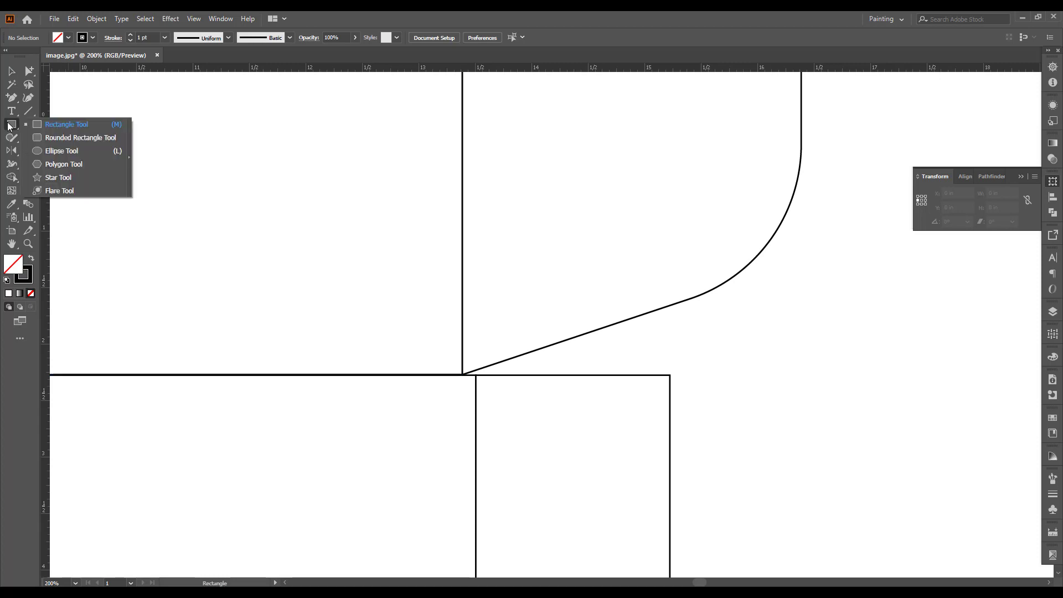
- Draw a long thin rounded rectangle beside the flap with a 5 mm height
{"action": "left_click", "coordinate": [45, 139]}
{"action": "scroll", "coordinate": [297, 351], "scroll_direction": "down", "scroll_amount": 4}
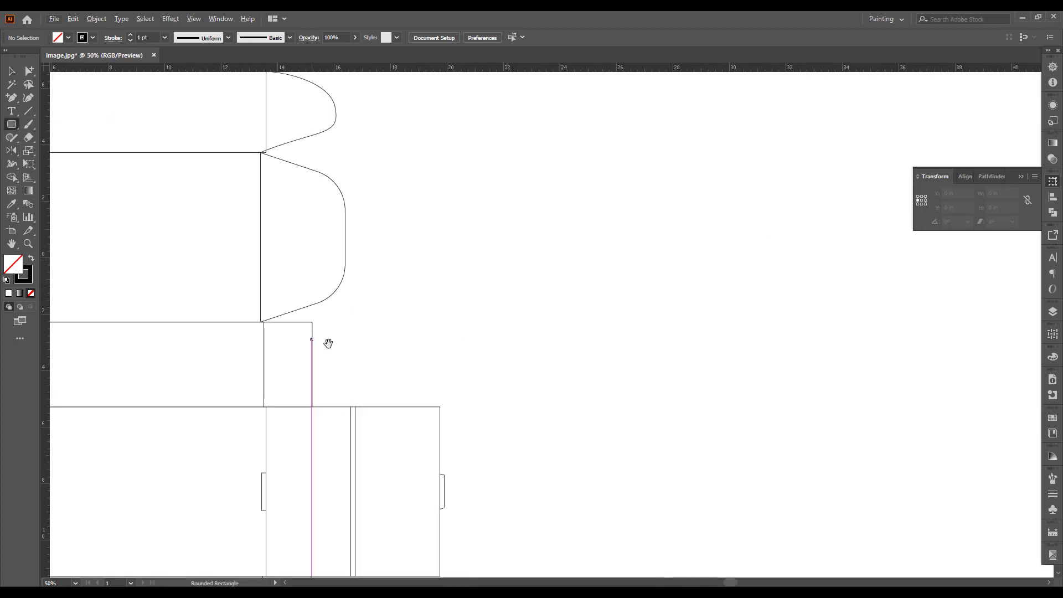
{"action": "scroll", "coordinate": [360, 358], "scroll_direction": "up", "scroll_amount": 1}
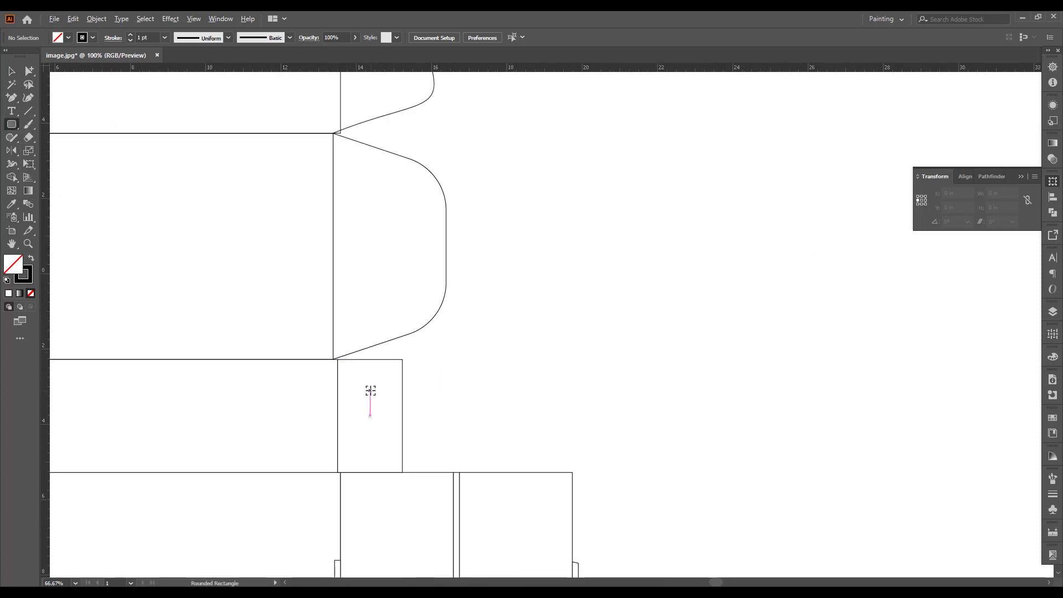
{"action": "scroll", "coordinate": [367, 389], "scroll_direction": "up", "scroll_amount": 2}
{"action": "left_click_drag", "start_coordinate": [537, 339], "coordinate": [570, 356]}
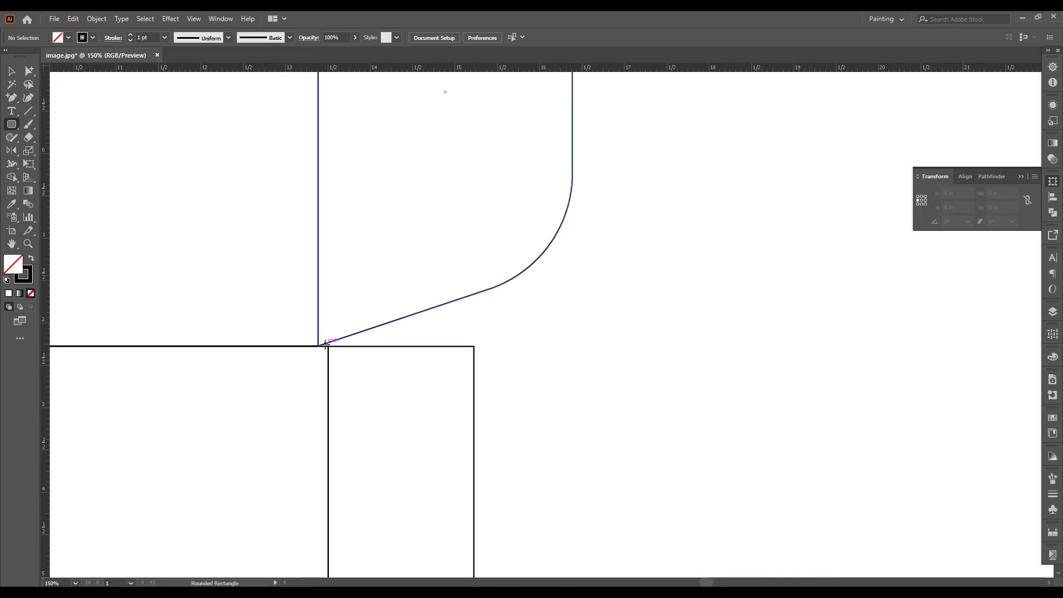
{"action": "left_click_drag", "start_coordinate": [527, 319], "coordinate": [892, 350]}
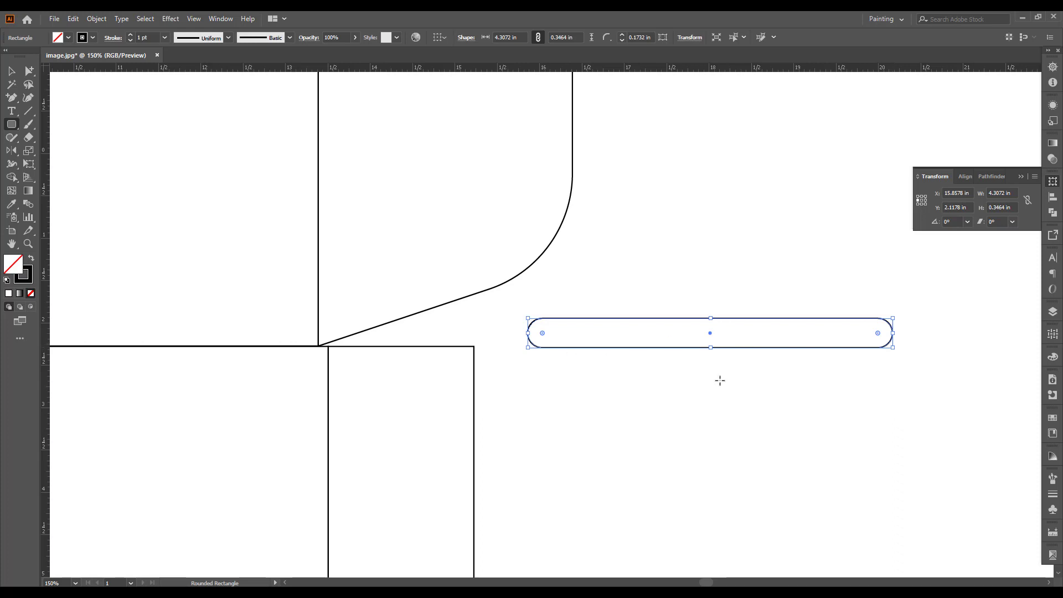
{"action": "left_click", "coordinate": [985, 207]}
{"action": "type", "text": "mm"}
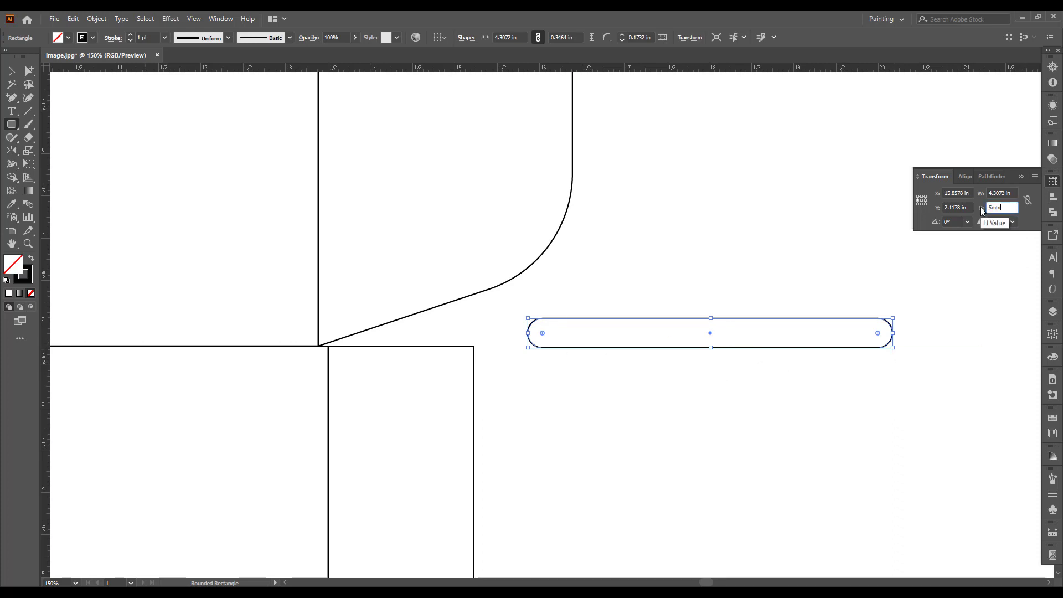
{"action": "key", "text": "Return"}
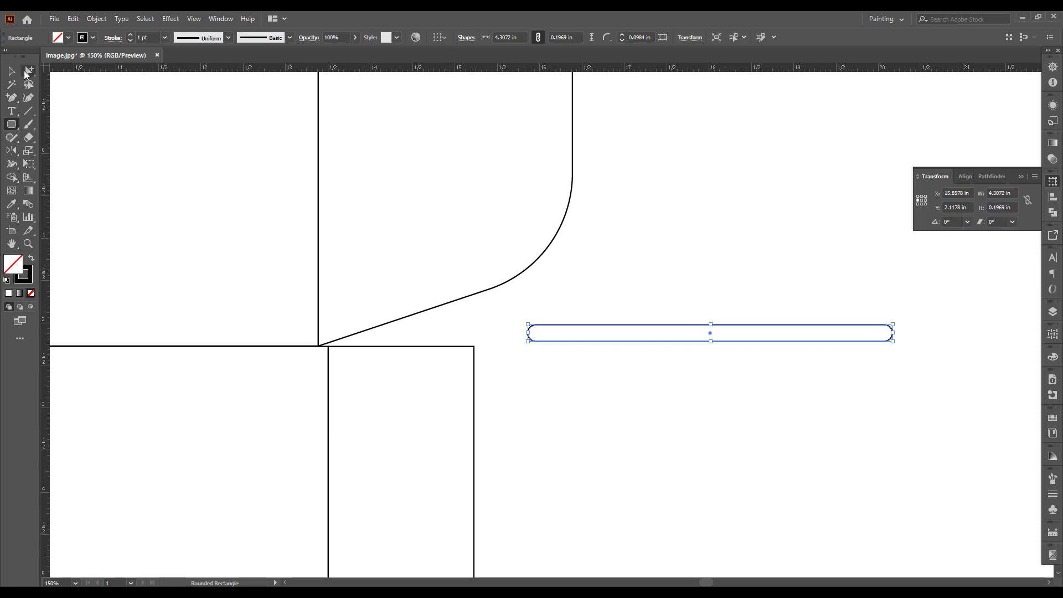
- Convert the strip's rounded left end into a sharp corner point
{"action": "left_click", "coordinate": [10, 72]}
{"action": "left_click", "coordinate": [524, 351]}
{"action": "scroll", "coordinate": [524, 351], "scroll_direction": "up", "scroll_amount": 2}
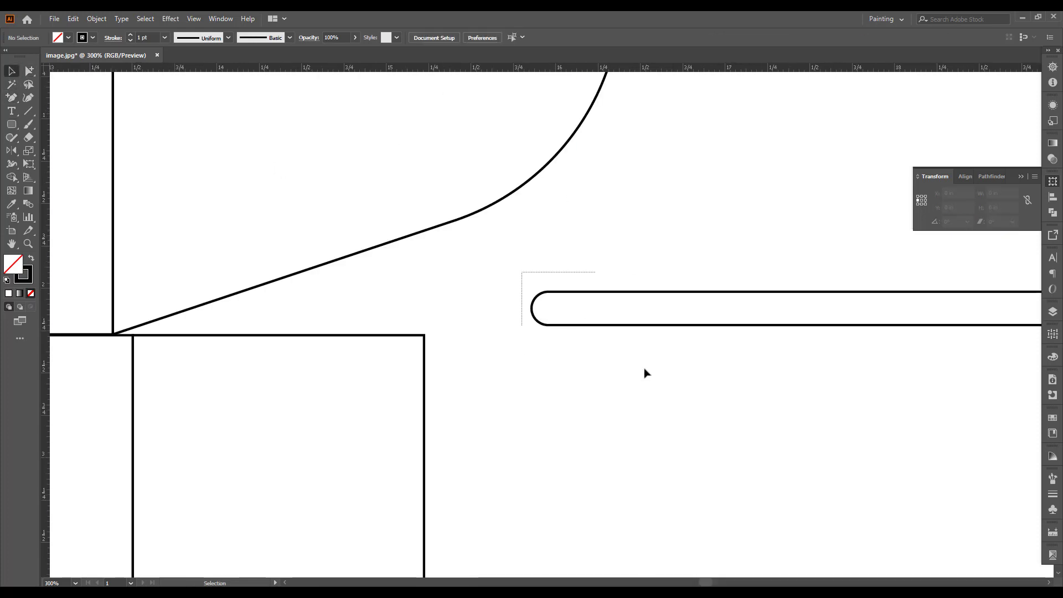
{"action": "left_click", "coordinate": [527, 304]}
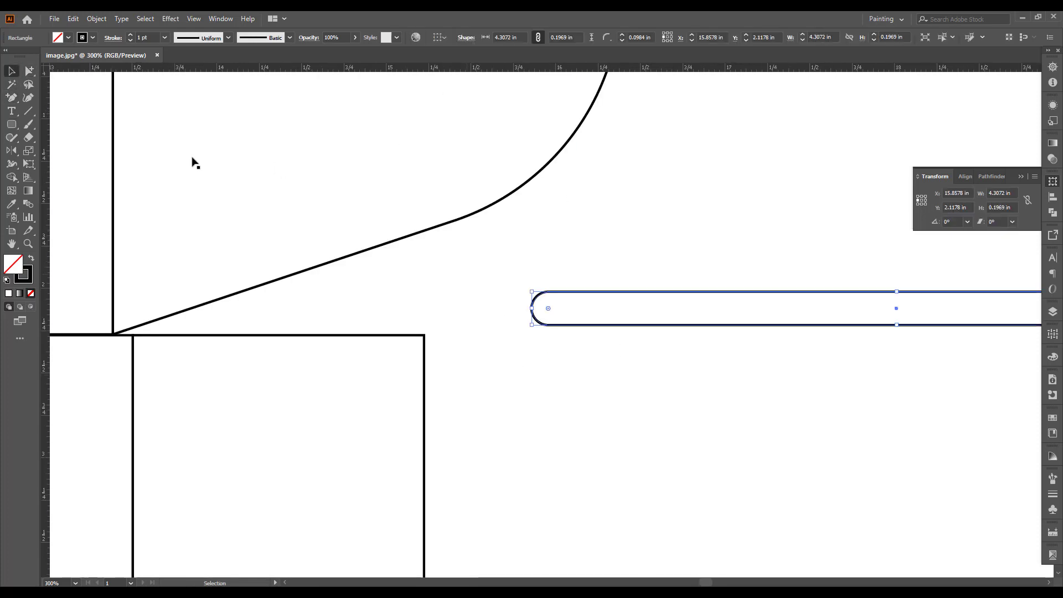
{"action": "left_click", "coordinate": [11, 100]}
{"action": "key", "text": "v"}
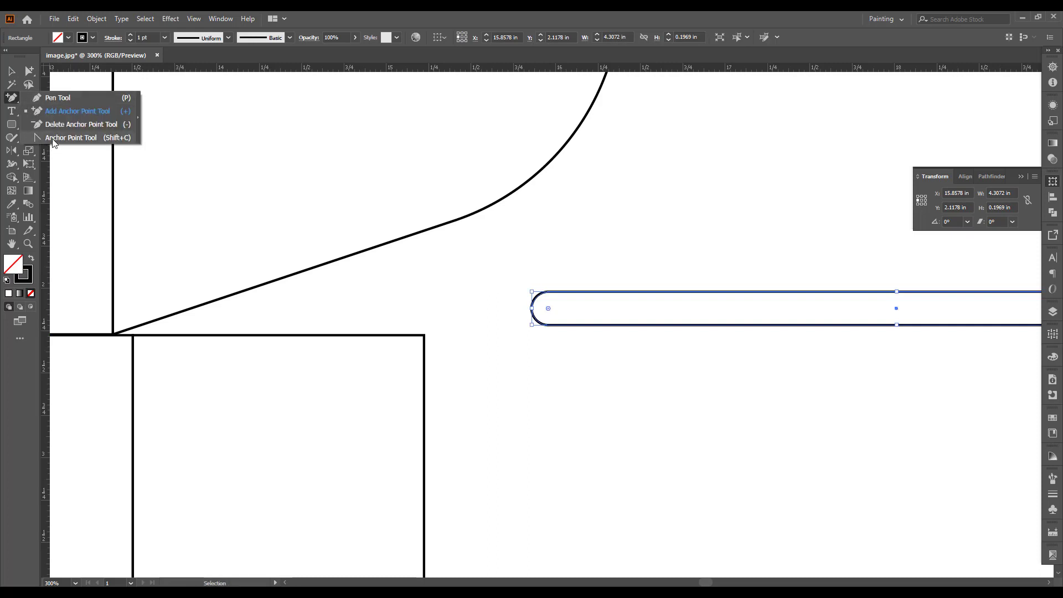
{"action": "left_click", "coordinate": [54, 140]}
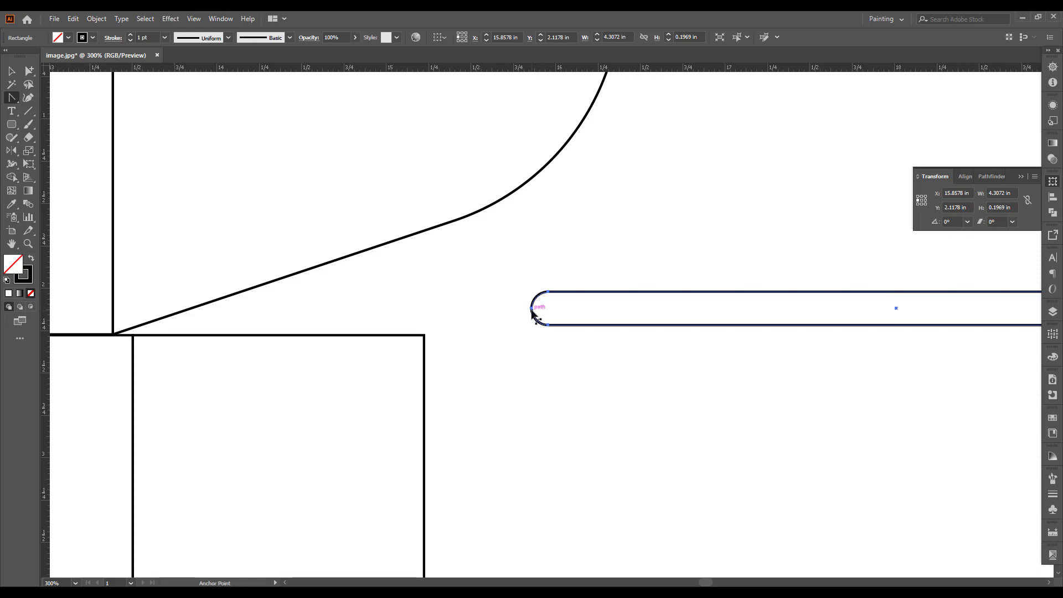
{"action": "scroll", "coordinate": [533, 310], "scroll_direction": "up", "scroll_amount": 2}
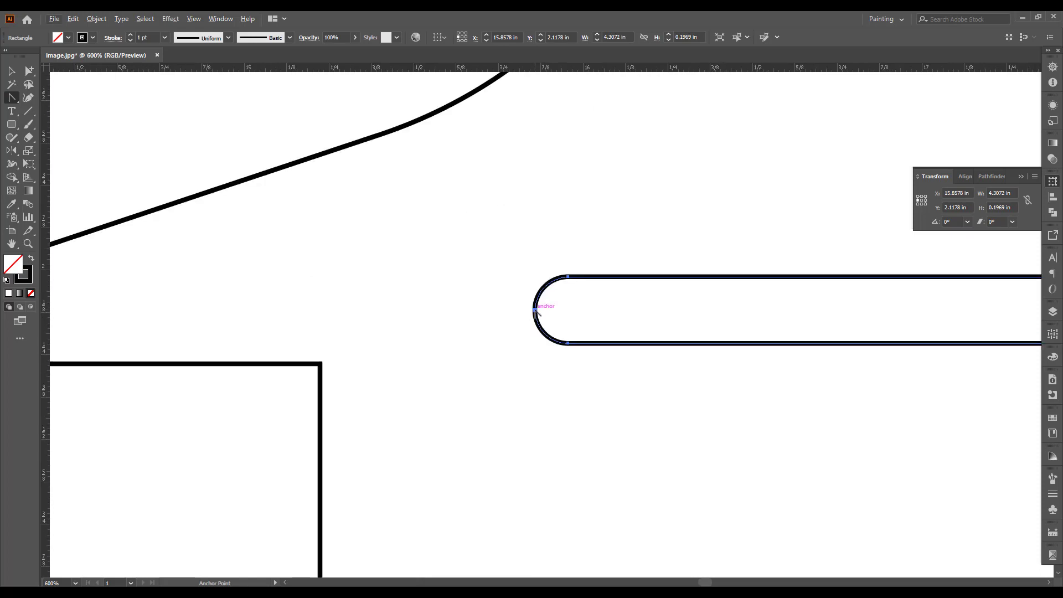
{"action": "left_click", "coordinate": [535, 310]}
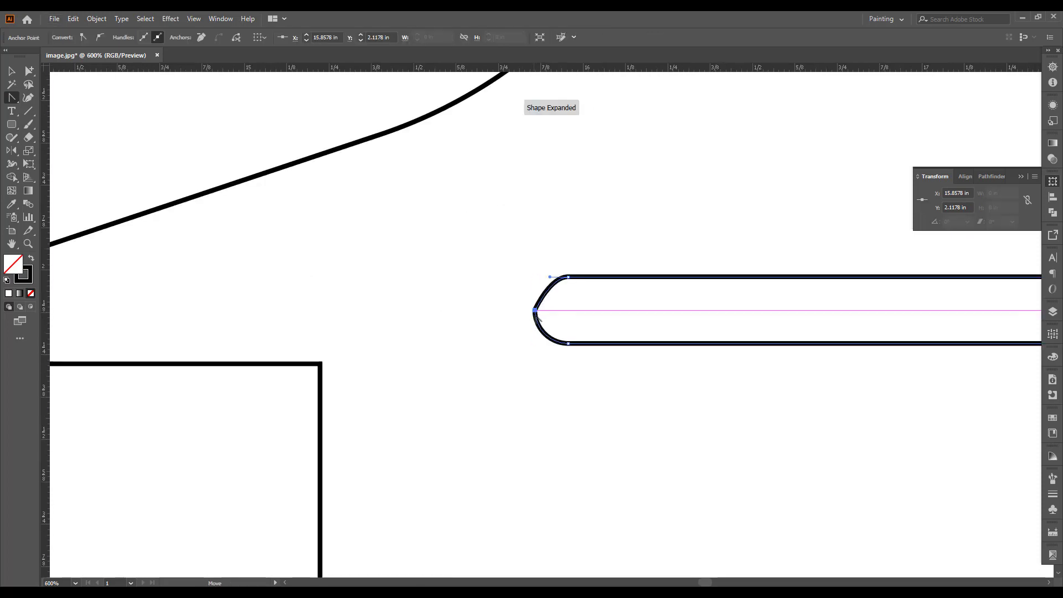
{"action": "left_click", "coordinate": [536, 314]}
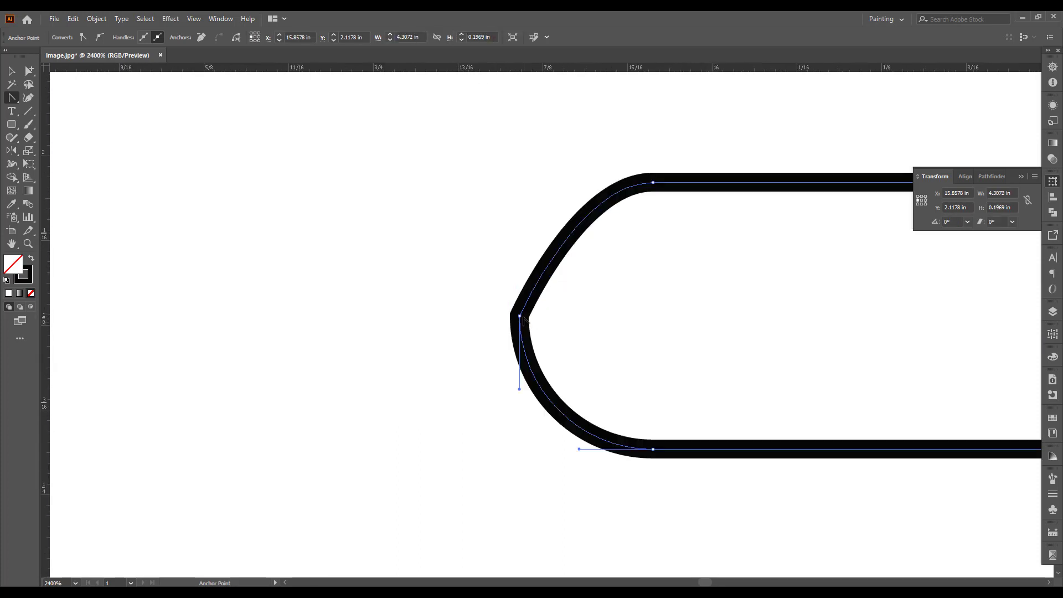
{"action": "left_click", "coordinate": [519, 316]}
{"action": "scroll", "coordinate": [520, 319], "scroll_direction": "down", "scroll_amount": 5}
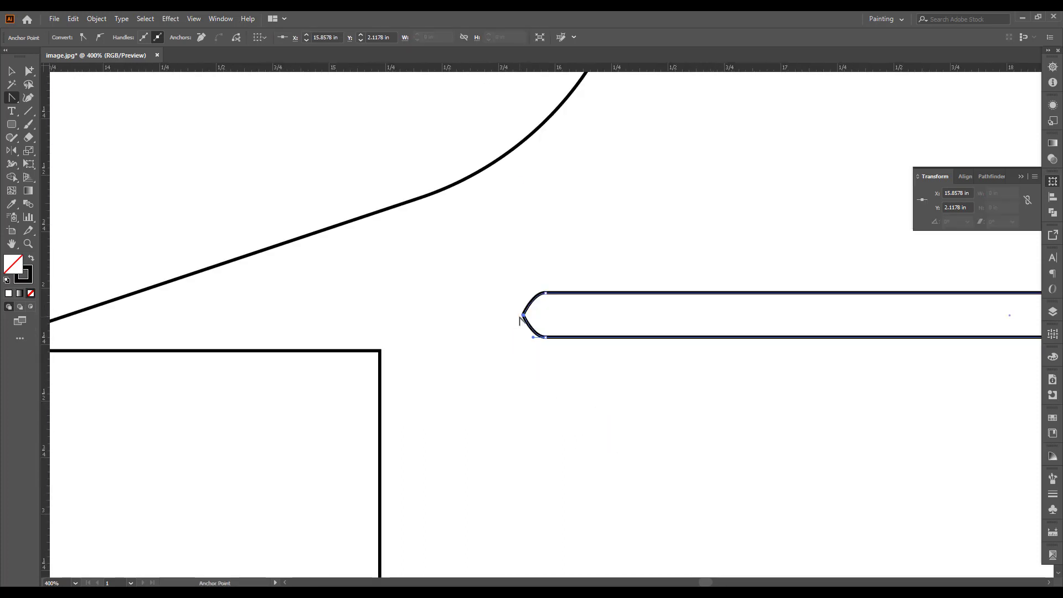
- Pull the strip's left tip anchor slightly farther left for a sharper point
{"action": "left_click", "coordinate": [11, 71]}
{"action": "scroll", "coordinate": [510, 283], "scroll_direction": "down", "scroll_amount": 1}
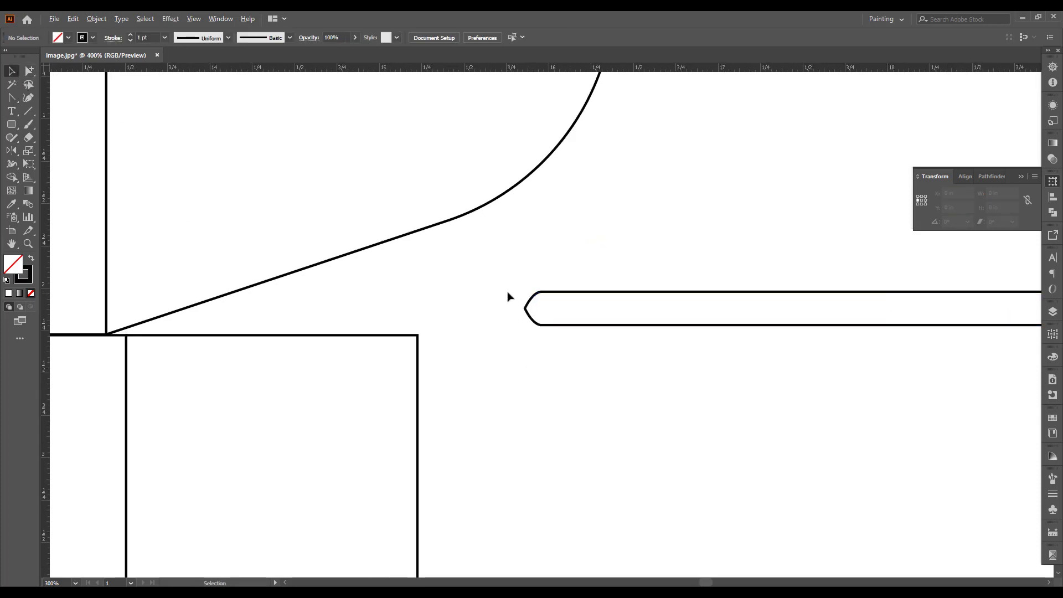
{"action": "scroll", "coordinate": [507, 295], "scroll_direction": "up", "scroll_amount": 2}
{"action": "left_click_drag", "start_coordinate": [528, 266], "coordinate": [592, 393]}
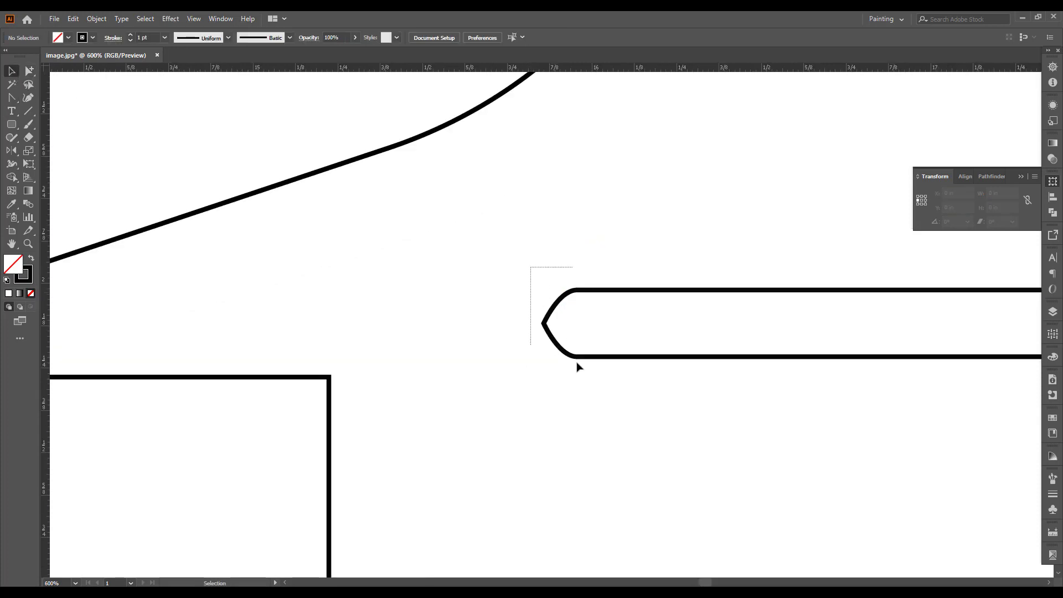
{"action": "left_click", "coordinate": [357, 281]}
{"action": "left_click", "coordinate": [29, 71]}
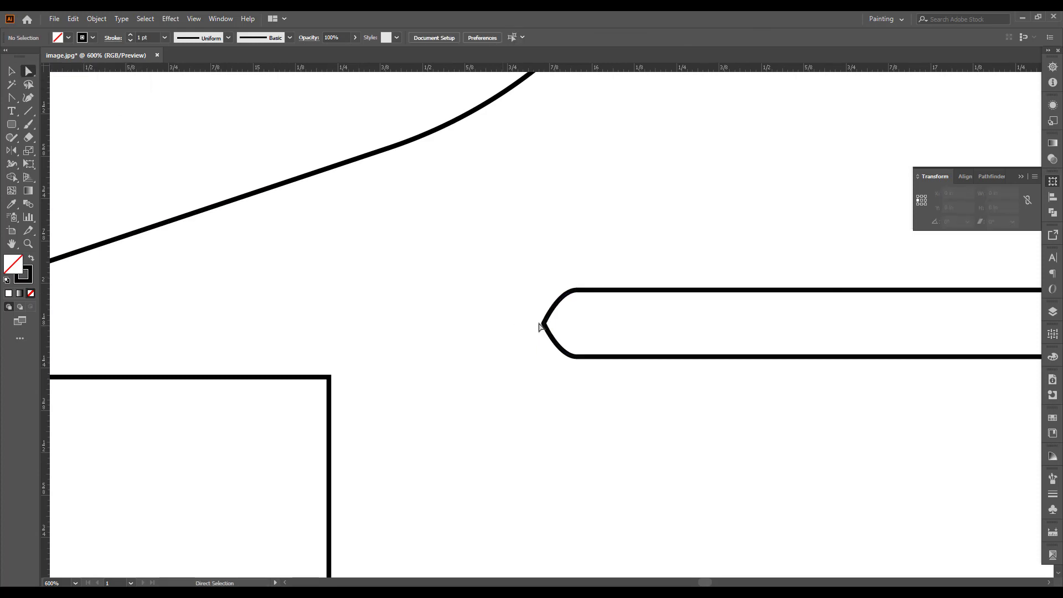
{"action": "mouse_move", "coordinate": [524, 304]}
{"action": "left_mouse_down"}
{"action": "mouse_move", "coordinate": [550, 339]}
{"action": "mouse_move", "coordinate": [517, 326]}
{"action": "left_mouse_up"}
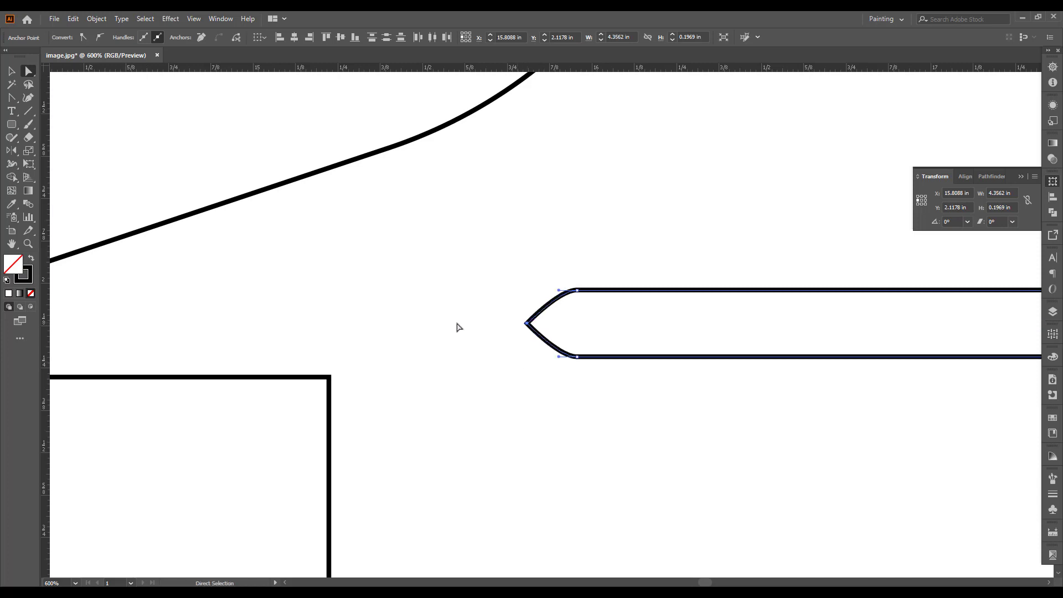
{"action": "left_click", "coordinate": [456, 326]}
{"action": "scroll", "coordinate": [455, 326], "scroll_direction": "down", "scroll_amount": 4}
{"action": "left_click_drag", "start_coordinate": [543, 417], "coordinate": [628, 435]}
- Bring the strip and flap corner into view and select the long rounded strip
{"action": "key", "text": "v"}
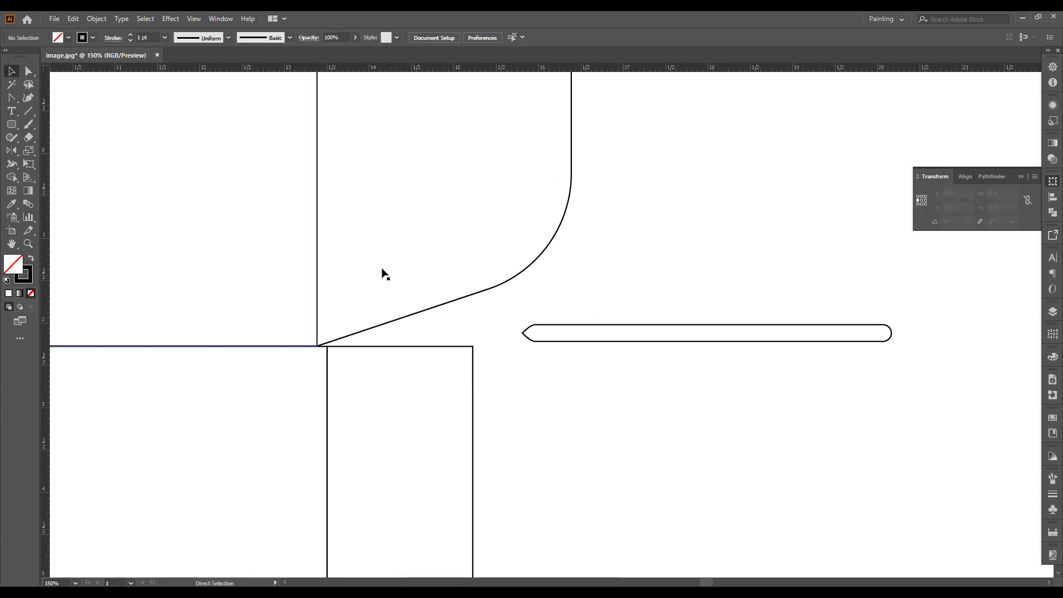
{"action": "left_click_drag", "start_coordinate": [728, 435], "coordinate": [800, 459]}
{"action": "mouse_move", "coordinate": [671, 288]}
{"action": "left_mouse_down"}
{"action": "mouse_move", "coordinate": [769, 433]}
{"action": "mouse_move", "coordinate": [688, 371]}
{"action": "mouse_move", "coordinate": [495, 383]}
{"action": "mouse_move", "coordinate": [450, 361]}
{"action": "left_mouse_up"}
{"action": "left_click", "coordinate": [689, 367]}
{"action": "scroll", "coordinate": [178, 426], "scroll_direction": "up", "scroll_amount": 3}
{"action": "scroll", "coordinate": [300, 442], "scroll_direction": "up", "scroll_amount": 3}
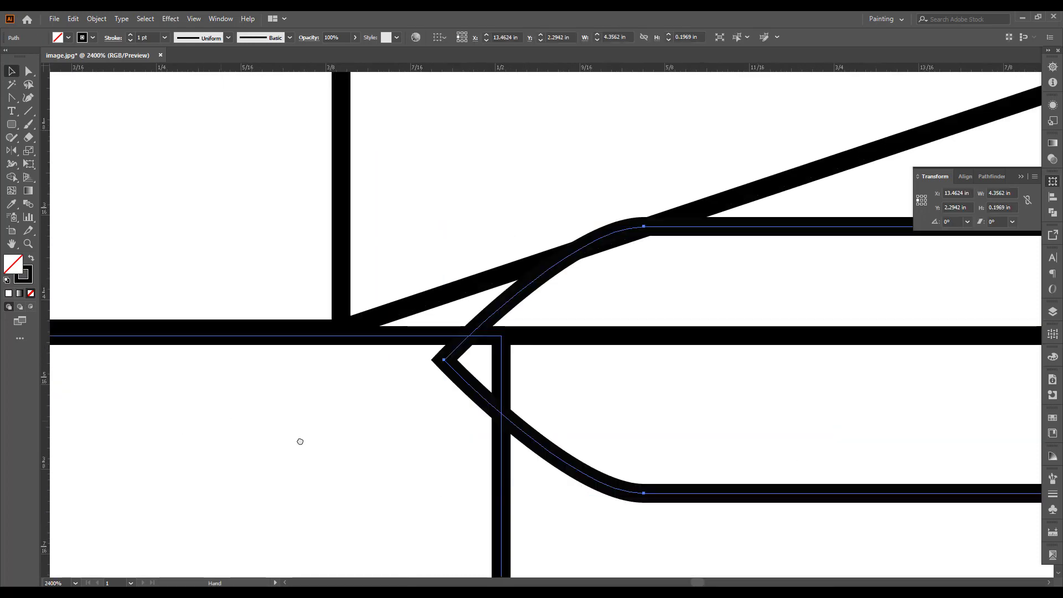
{"action": "left_click_drag", "start_coordinate": [300, 441], "coordinate": [563, 473]}
- In Outline view, move the strip left so its pointed tip meets the flap corner
{"action": "key", "text": "ctrl+y"}
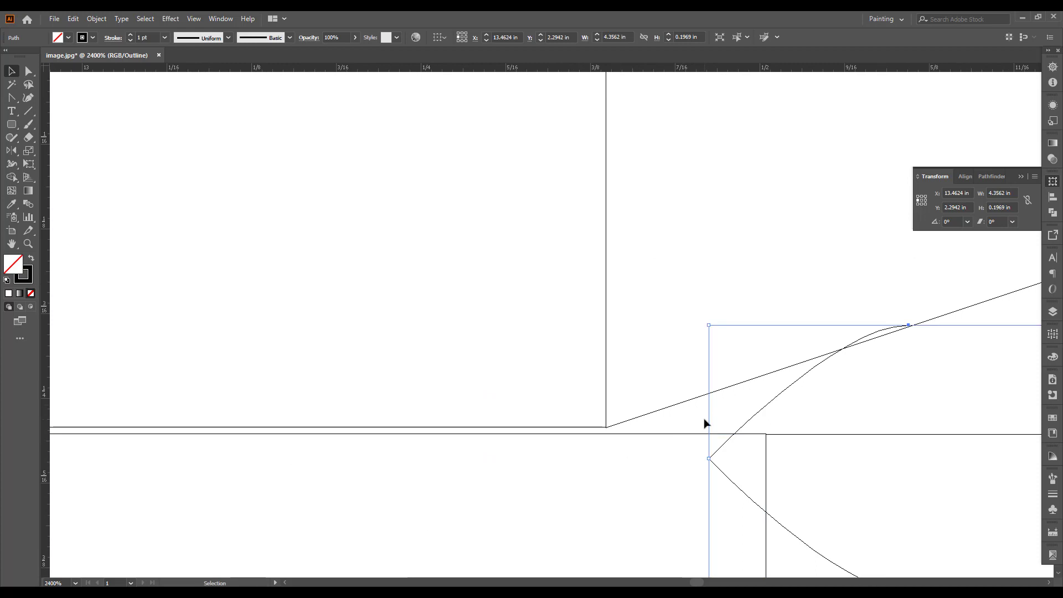
{"action": "left_click", "coordinate": [631, 437]}
{"action": "scroll", "coordinate": [626, 439], "scroll_direction": "down", "scroll_amount": 3}
{"action": "scroll", "coordinate": [605, 437], "scroll_direction": "down", "scroll_amount": 7}
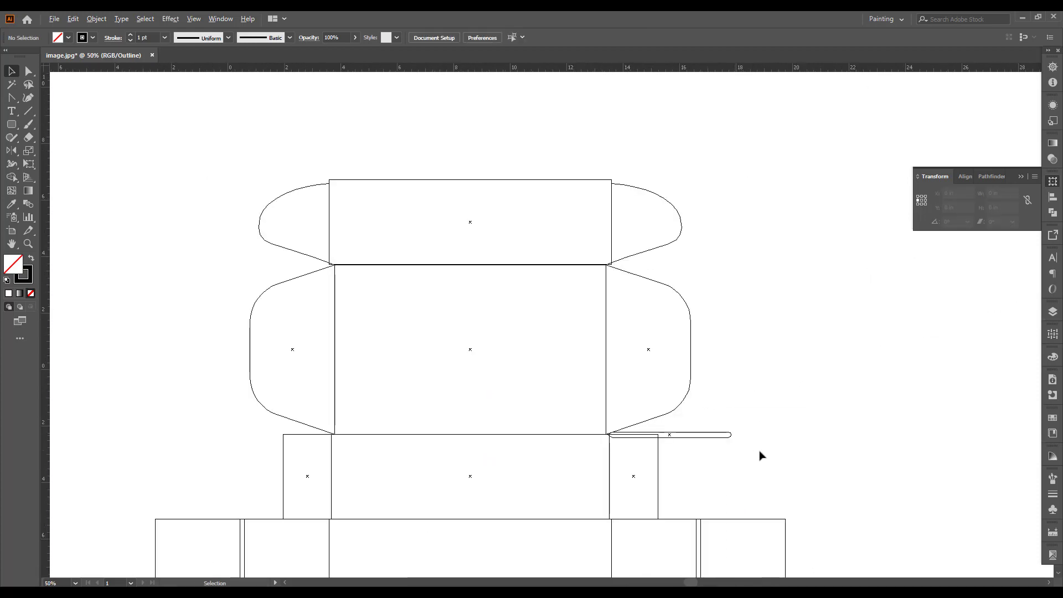
{"action": "scroll", "coordinate": [633, 452], "scroll_direction": "up", "scroll_amount": 3}
{"action": "scroll", "coordinate": [620, 443], "scroll_direction": "up", "scroll_amount": 1}
{"action": "scroll", "coordinate": [493, 393], "scroll_direction": "up", "scroll_amount": 2}
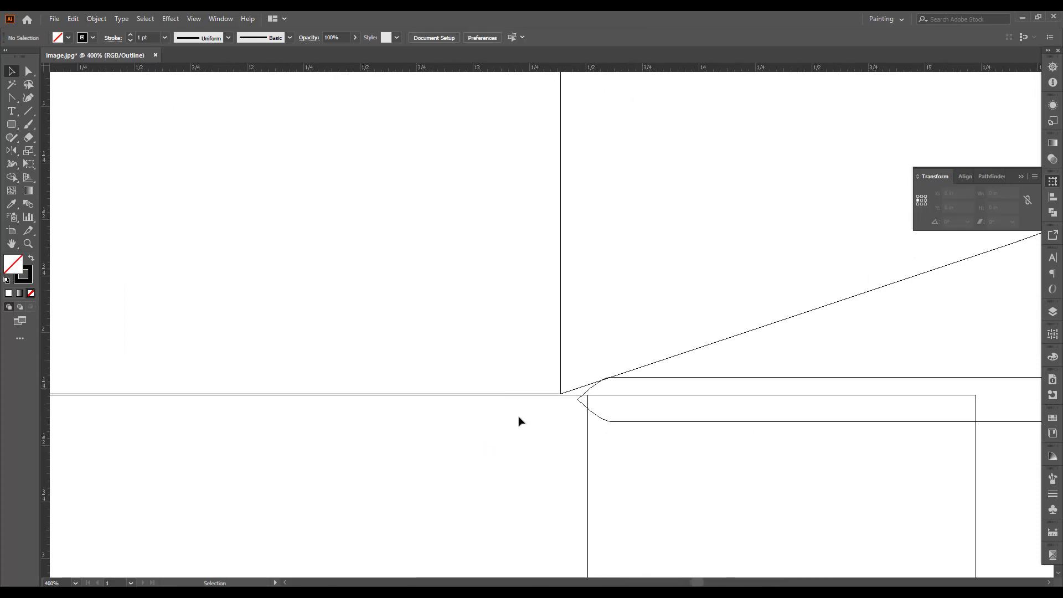
{"action": "left_click", "coordinate": [620, 421]}
{"action": "left_click", "coordinate": [569, 408]}
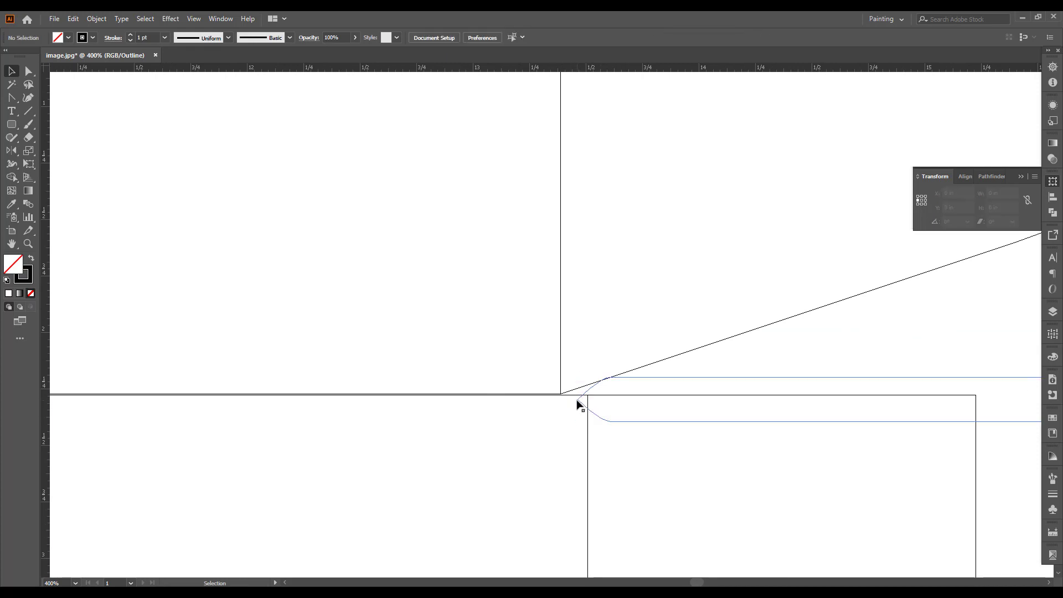
{"action": "left_click_drag", "start_coordinate": [577, 400], "coordinate": [559, 397]}
- Return to the normal preview and select the dust flap's diagonal edge
{"action": "scroll", "coordinate": [521, 408], "scroll_direction": "down", "scroll_amount": 4, "text": "alt"}
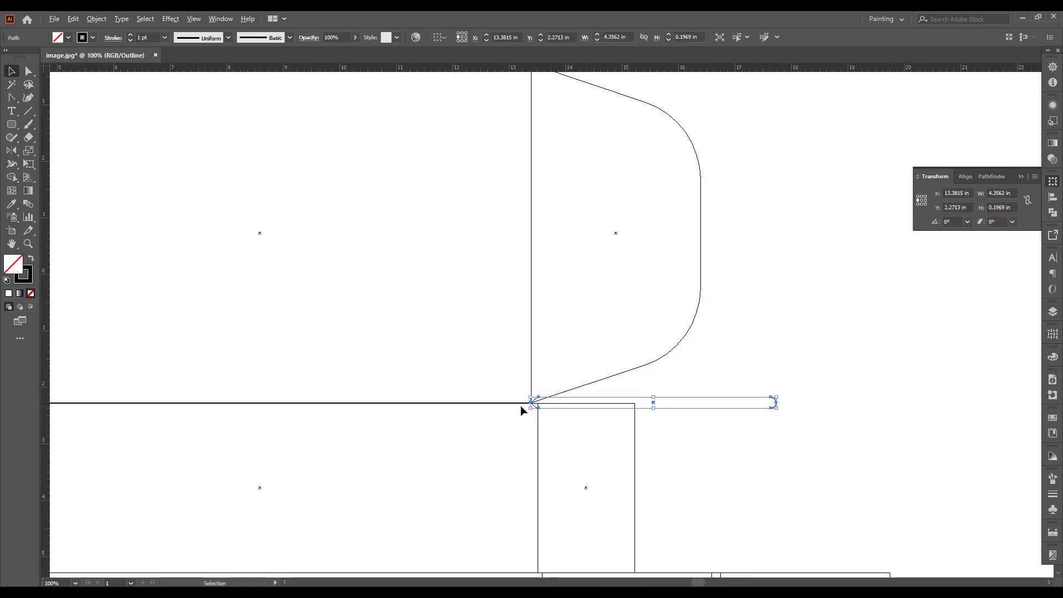
{"action": "scroll", "coordinate": [520, 408], "scroll_direction": "up", "scroll_amount": 1, "text": "alt"}
{"action": "scroll", "coordinate": [521, 408], "scroll_direction": "up", "scroll_amount": 1, "text": "alt"}
{"action": "scroll", "coordinate": [579, 405], "scroll_direction": "up", "scroll_amount": 1, "text": "alt"}
{"action": "scroll", "coordinate": [551, 398], "scroll_direction": "up", "scroll_amount": 2, "text": "alt"}
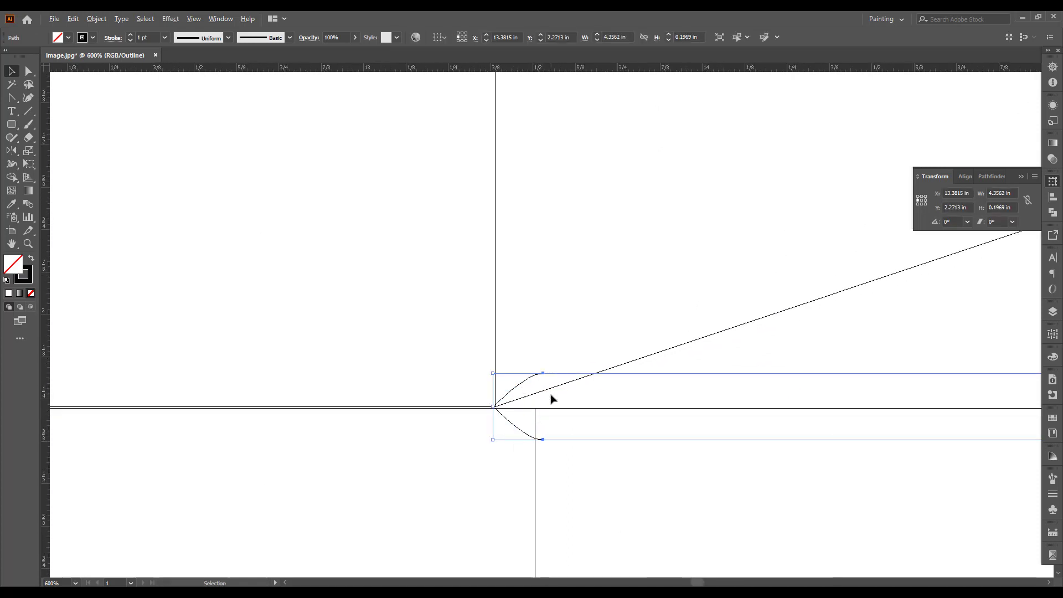
{"action": "scroll", "coordinate": [551, 398], "scroll_direction": "up", "scroll_amount": 1, "text": "alt"}
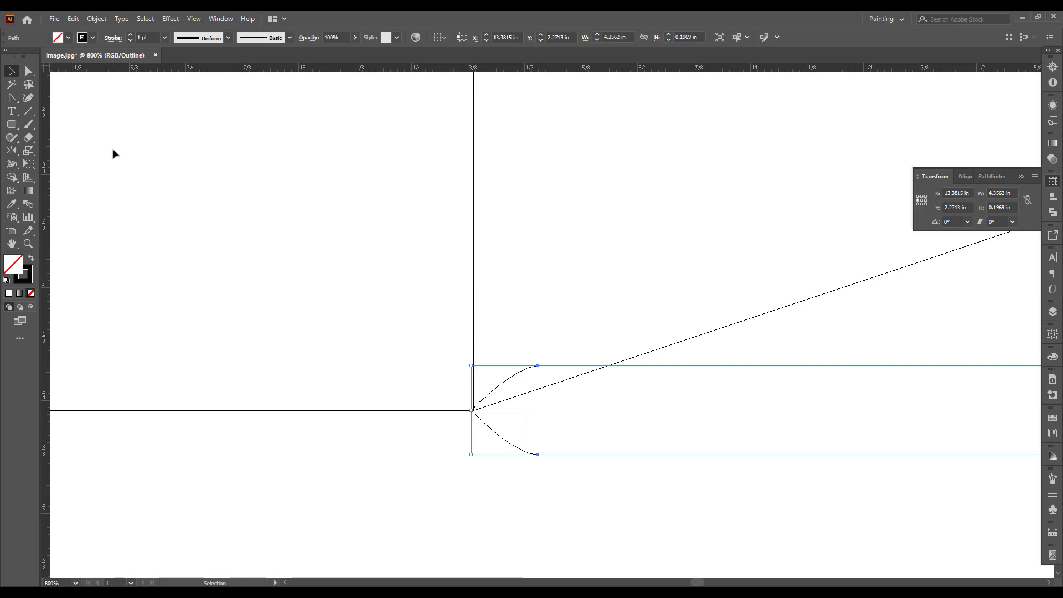
{"action": "left_click", "coordinate": [29, 71]}
{"action": "scroll", "coordinate": [342, 331], "scroll_direction": "down", "scroll_amount": 3, "text": "alt"}
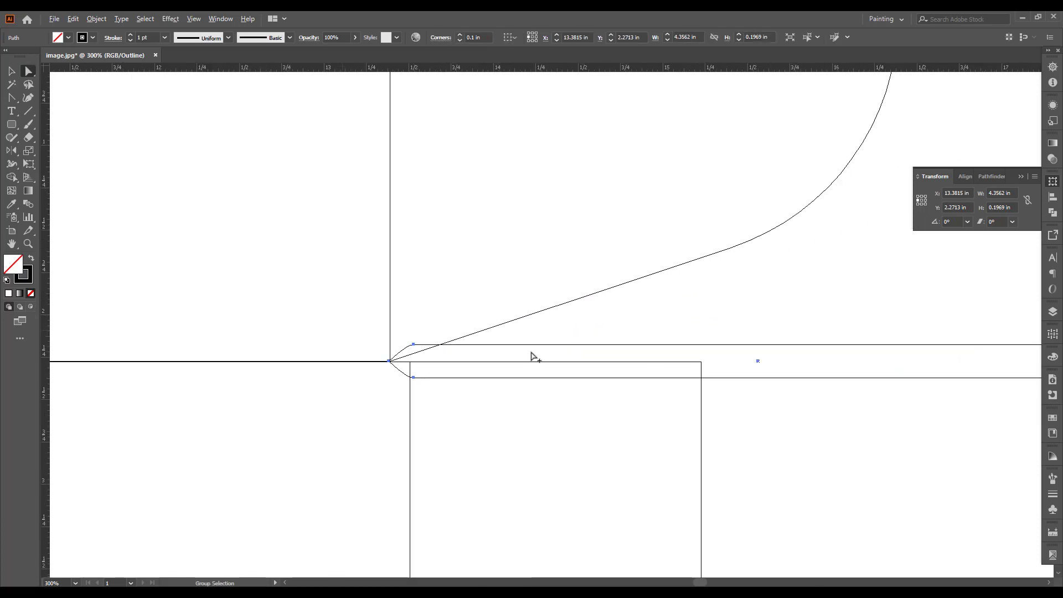
{"action": "left_click", "coordinate": [739, 335]}
{"action": "key", "text": "ctrl+y"}
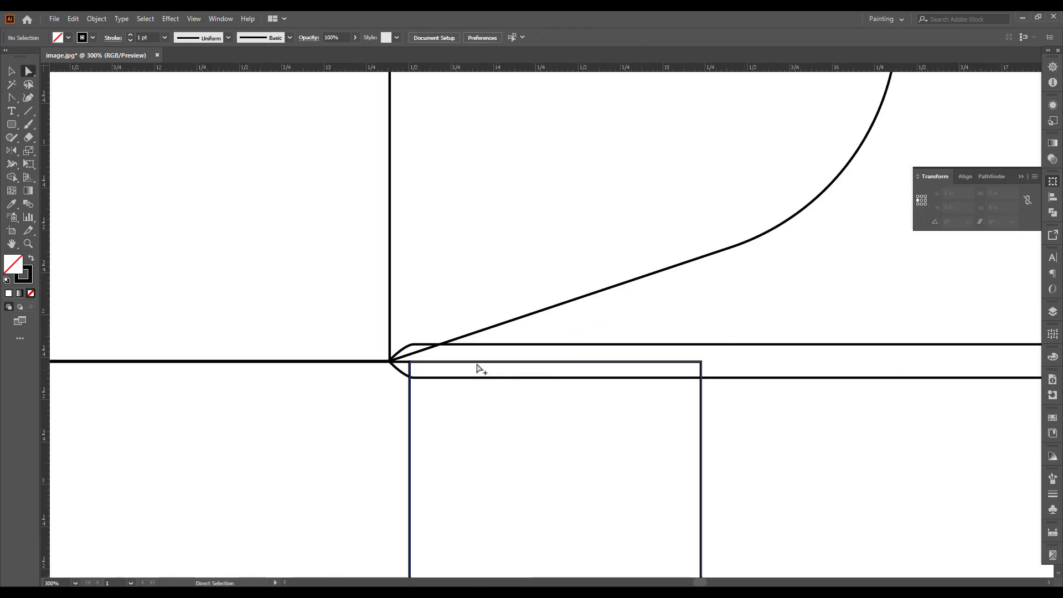
{"action": "scroll", "coordinate": [385, 352], "scroll_direction": "up", "scroll_amount": 2, "text": "alt"}
{"action": "left_click", "coordinate": [492, 337]}
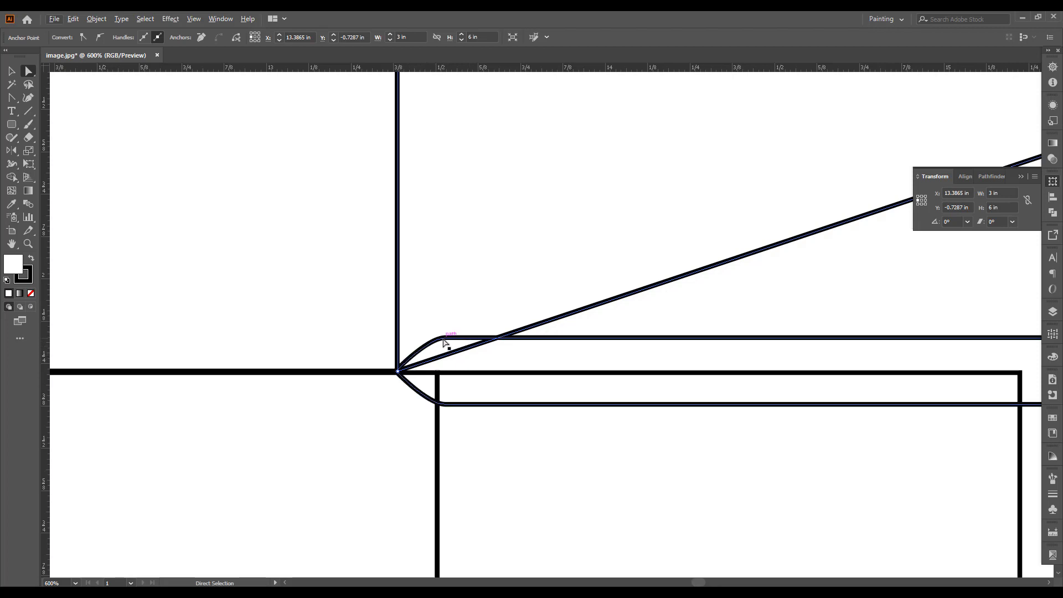
{"action": "scroll", "coordinate": [443, 342], "scroll_direction": "down", "scroll_amount": 5}
- Select the strip and side panel together and merge their overlap with Shape Builder
{"action": "scroll", "coordinate": [527, 372], "scroll_direction": "down", "scroll_amount": 3}
{"action": "left_click", "coordinate": [486, 343]}
{"action": "scroll", "coordinate": [487, 343], "scroll_direction": "up", "scroll_amount": 3}
{"action": "scroll", "coordinate": [436, 295], "scroll_direction": "up", "scroll_amount": 1}
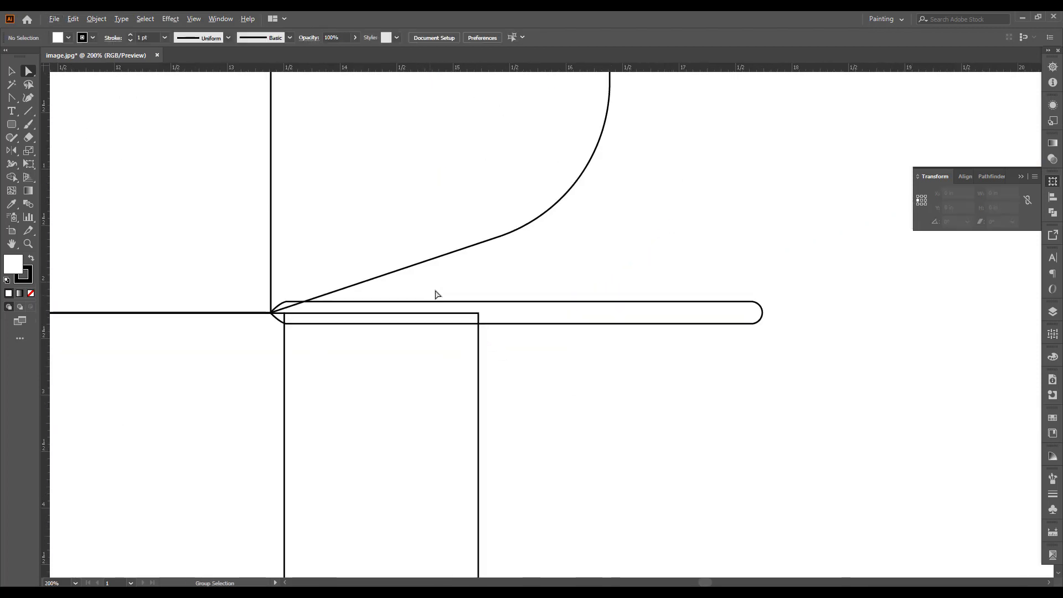
{"action": "left_click_drag", "start_coordinate": [436, 294], "coordinate": [502, 365]}
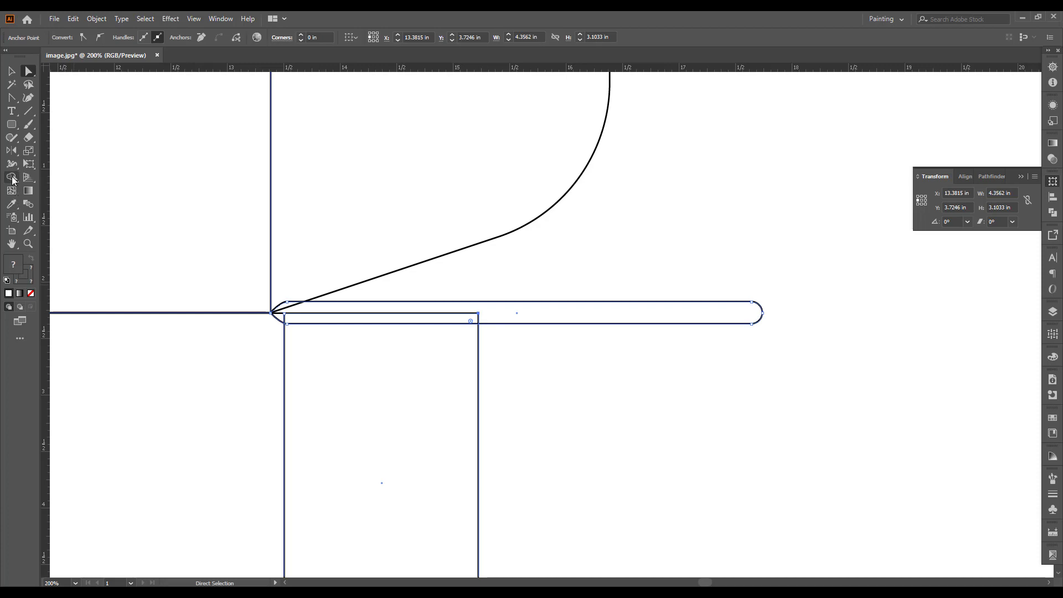
{"action": "left_click", "coordinate": [13, 177]}
{"action": "scroll", "coordinate": [296, 310], "scroll_direction": "up", "scroll_amount": 3}
{"action": "left_click", "coordinate": [331, 338]}
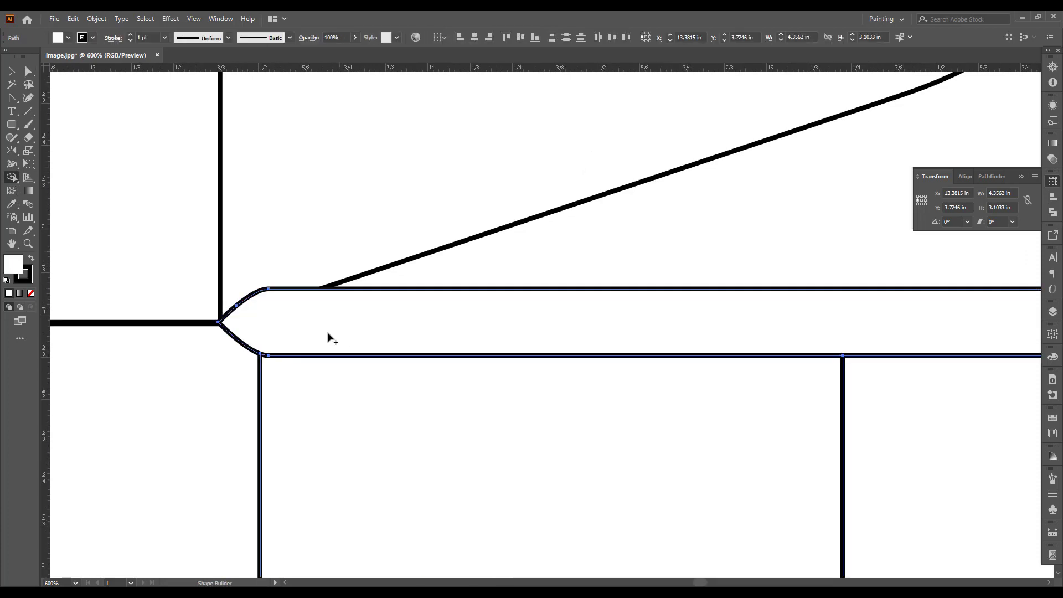
- Use Direct Selection to select the diagonal flap edge on its own
{"action": "scroll", "coordinate": [287, 331], "scroll_direction": "down", "scroll_amount": 2}
{"action": "scroll", "coordinate": [805, 426], "scroll_direction": "down", "scroll_amount": 1}
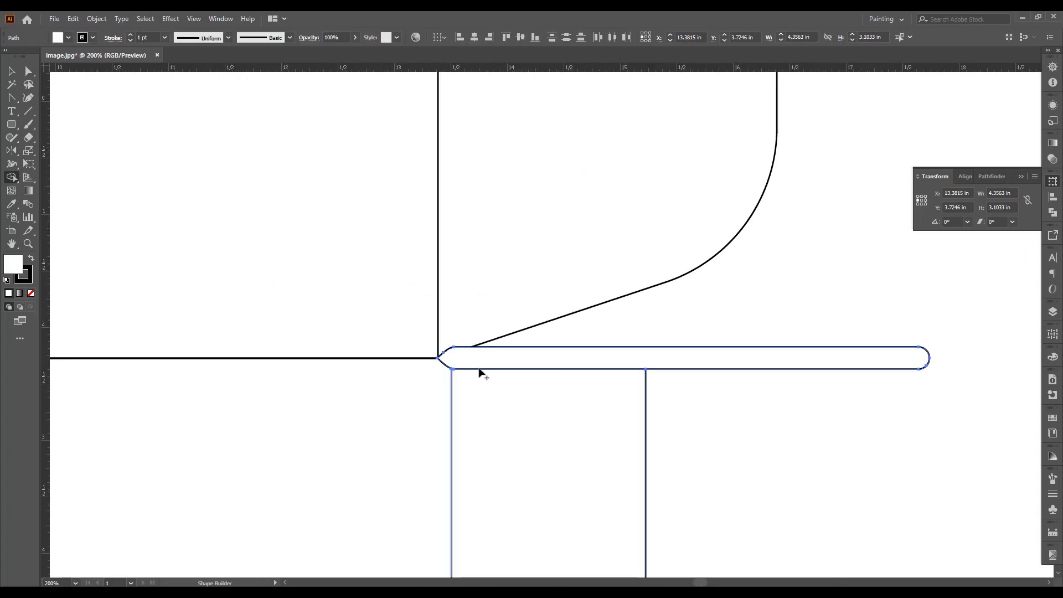
{"action": "scroll", "coordinate": [581, 371], "scroll_direction": "right", "scroll_amount": 3}
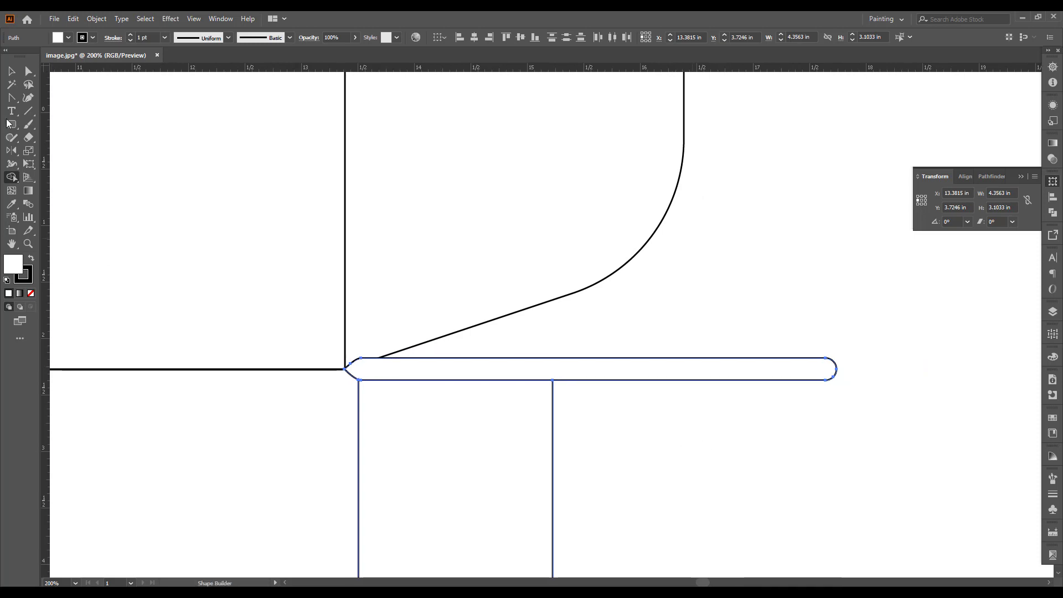
{"action": "left_click", "coordinate": [29, 71]}
{"action": "left_click", "coordinate": [486, 399]}
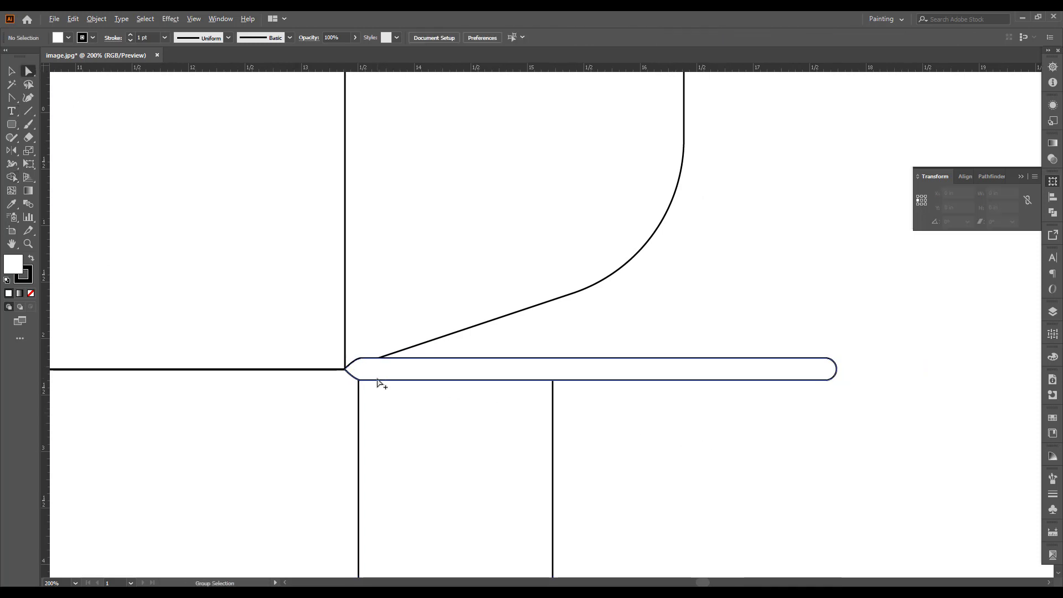
{"action": "scroll", "coordinate": [379, 382], "scroll_direction": "up", "scroll_amount": 1}
{"action": "scroll", "coordinate": [430, 372], "scroll_direction": "up", "scroll_amount": 1}
{"action": "scroll", "coordinate": [400, 407], "scroll_direction": "up", "scroll_amount": 2}
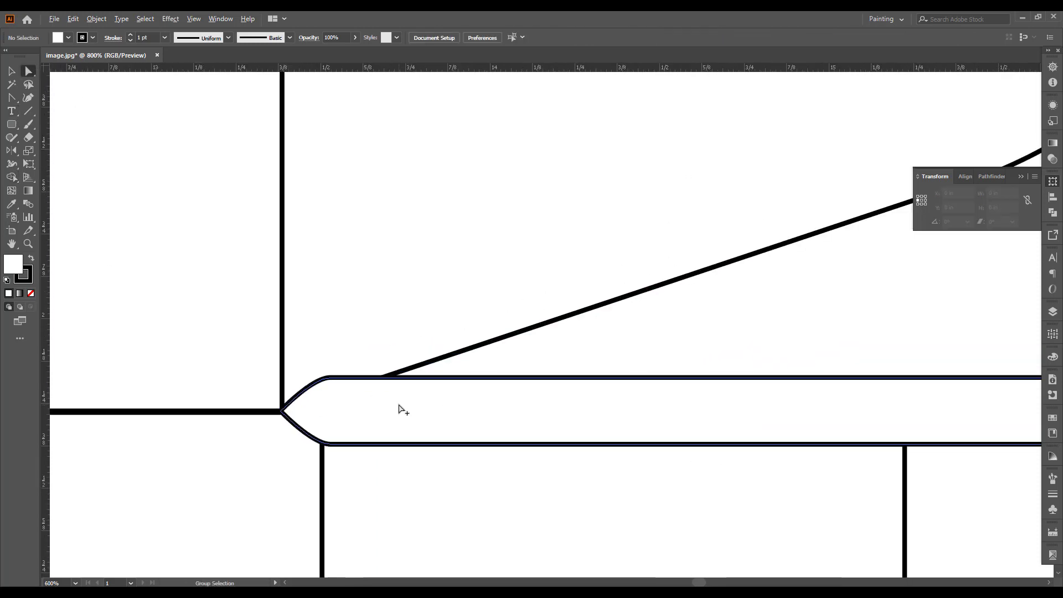
{"action": "scroll", "coordinate": [398, 408], "scroll_direction": "up", "scroll_amount": 1}
{"action": "left_click", "coordinate": [405, 365]}
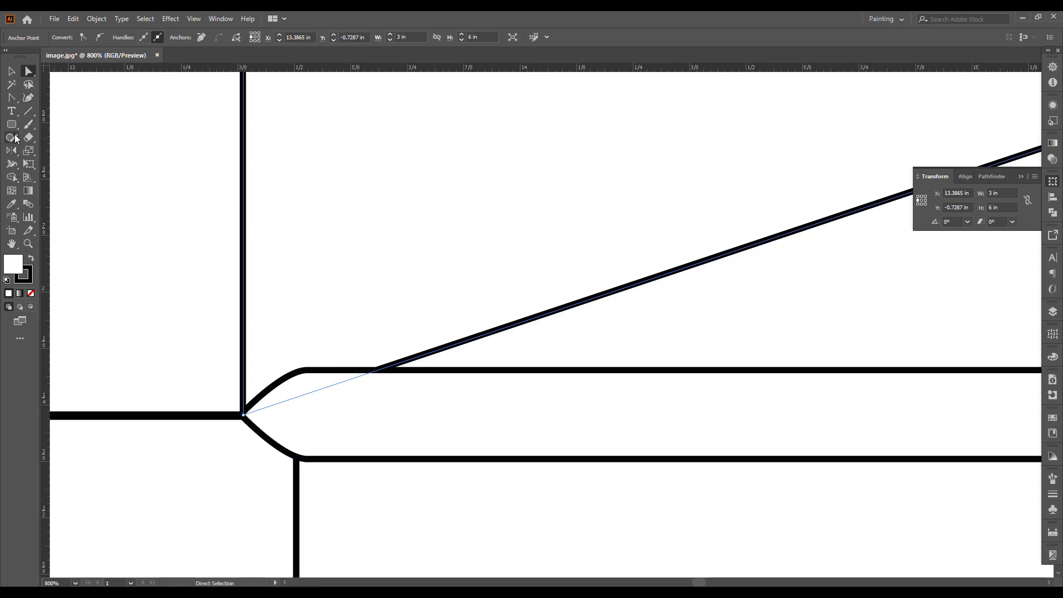
- Cut the diagonal edge near its corner and drag the new end onto the strip's curve
{"action": "left_click", "coordinate": [29, 140]}
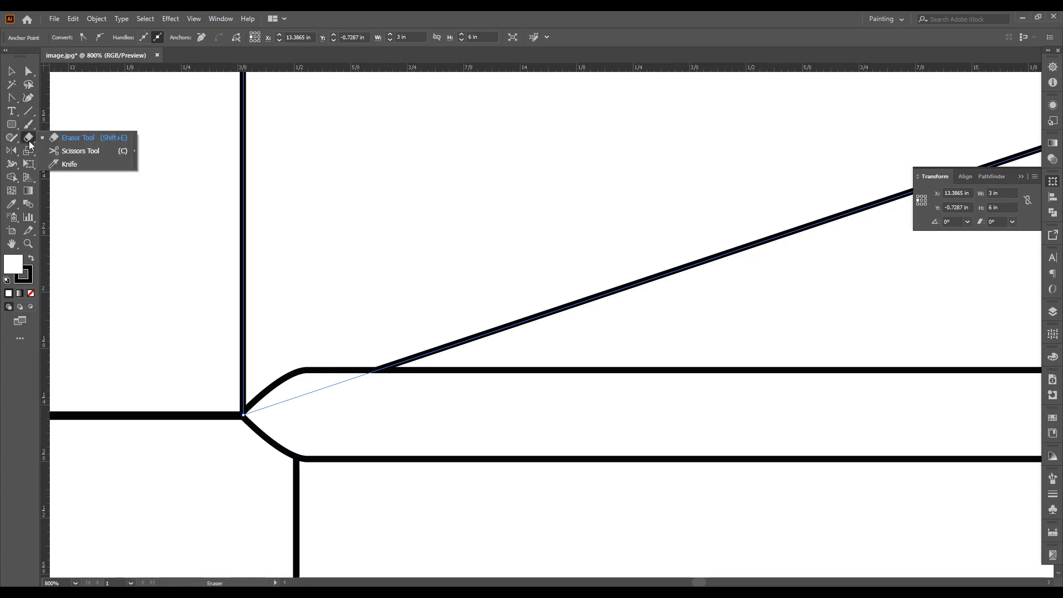
{"action": "left_click", "coordinate": [60, 152]}
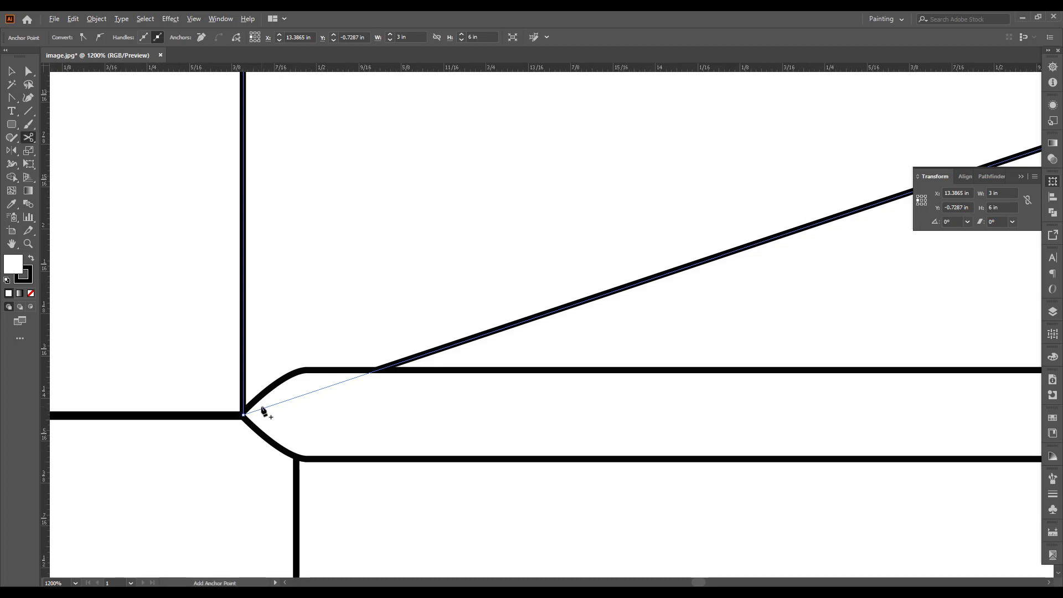
{"action": "scroll", "coordinate": [255, 409], "scroll_direction": "up", "scroll_amount": 2}
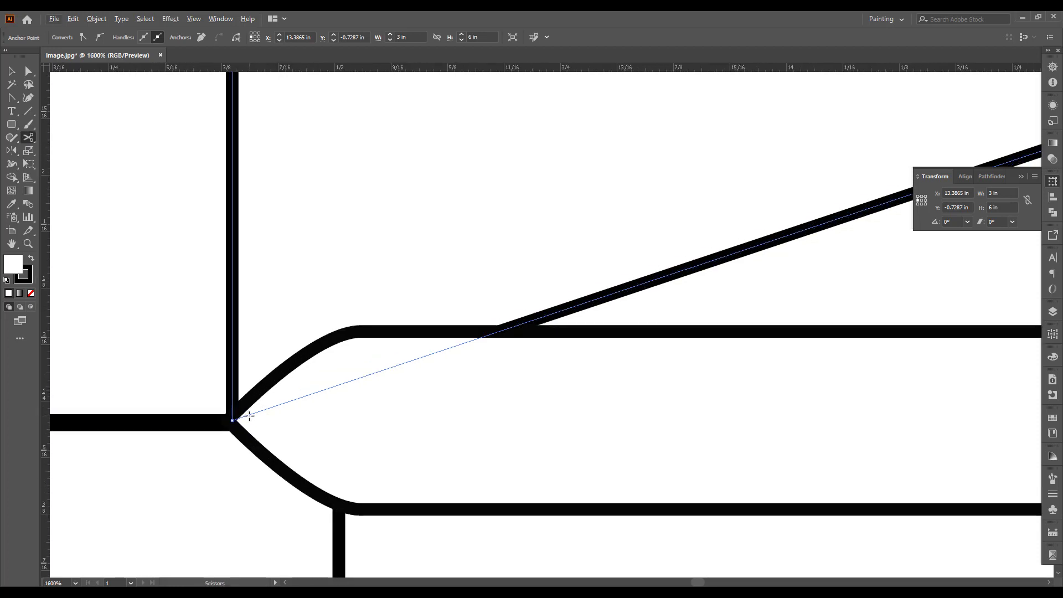
{"action": "left_click", "coordinate": [249, 415]}
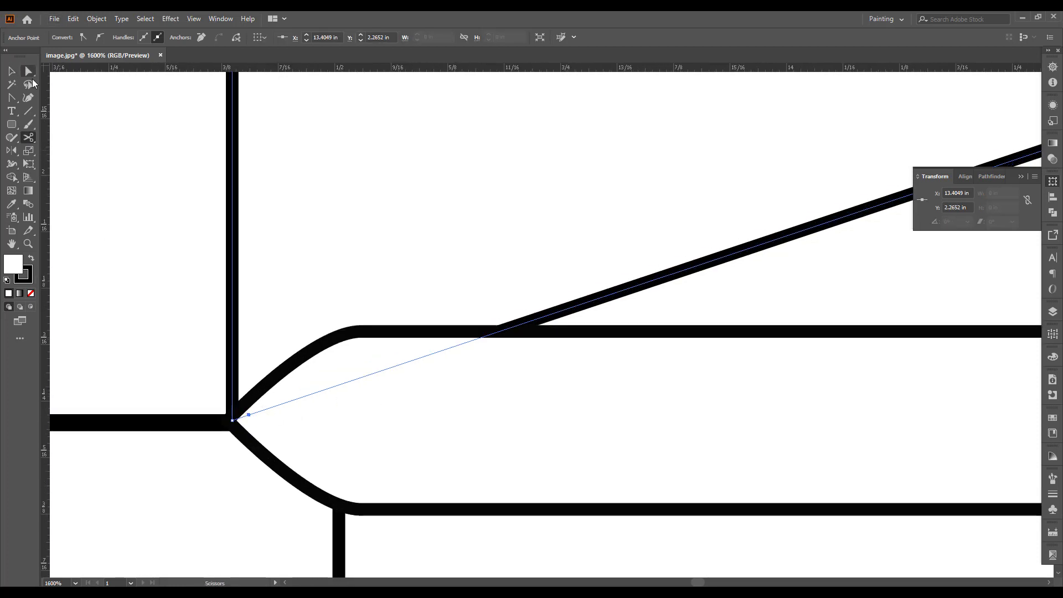
{"action": "left_click", "coordinate": [29, 71]}
{"action": "left_click_drag", "start_coordinate": [249, 415], "coordinate": [349, 336]}
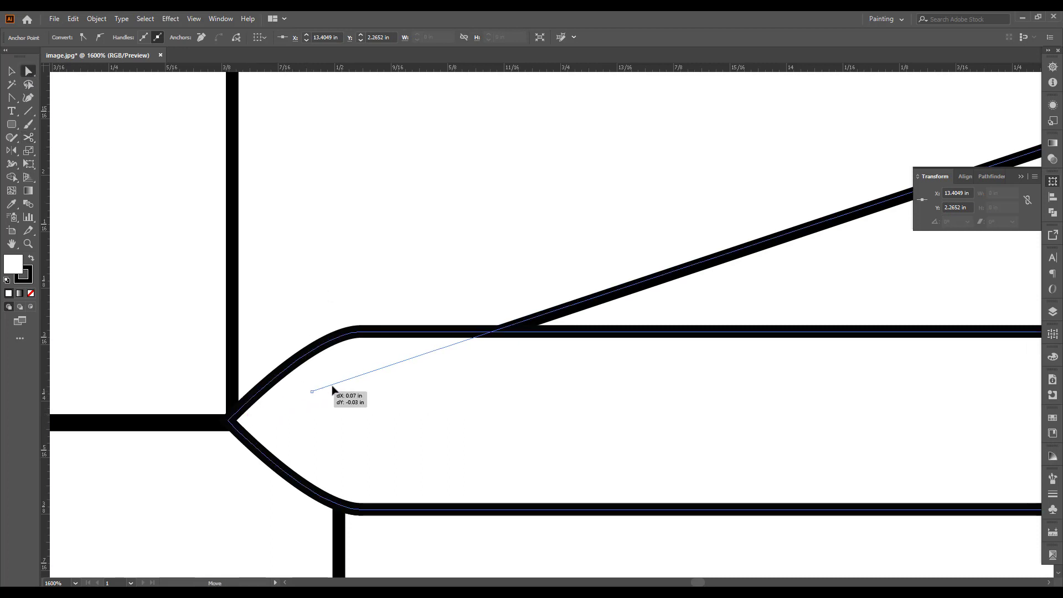
{"action": "scroll", "coordinate": [281, 339], "scroll_direction": "down", "scroll_amount": 7}
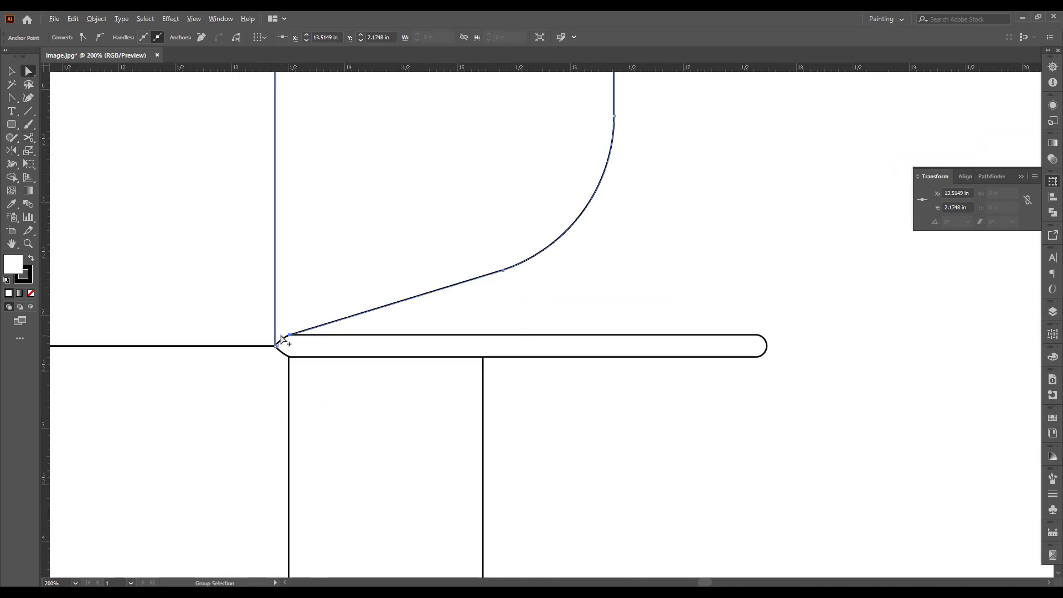
{"action": "scroll", "coordinate": [280, 339], "scroll_direction": "down", "scroll_amount": 1}
- Delete the excess right end of the horizontal line past the right flap's corner
{"action": "left_click", "coordinate": [582, 328]}
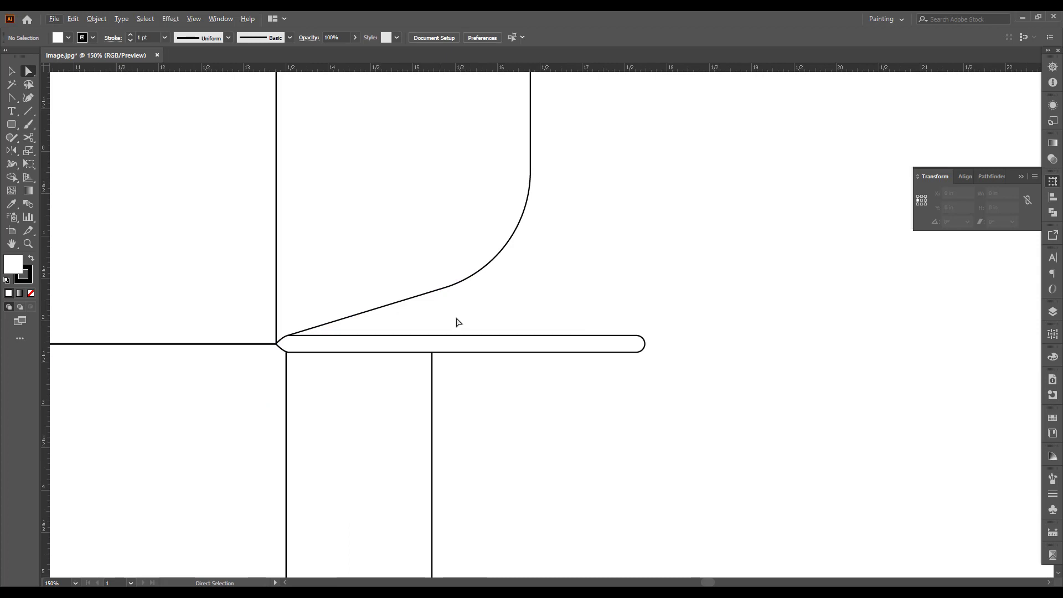
{"action": "left_click_drag", "start_coordinate": [440, 318], "coordinate": [544, 403]}
{"action": "left_click_drag", "start_coordinate": [510, 316], "coordinate": [565, 345]}
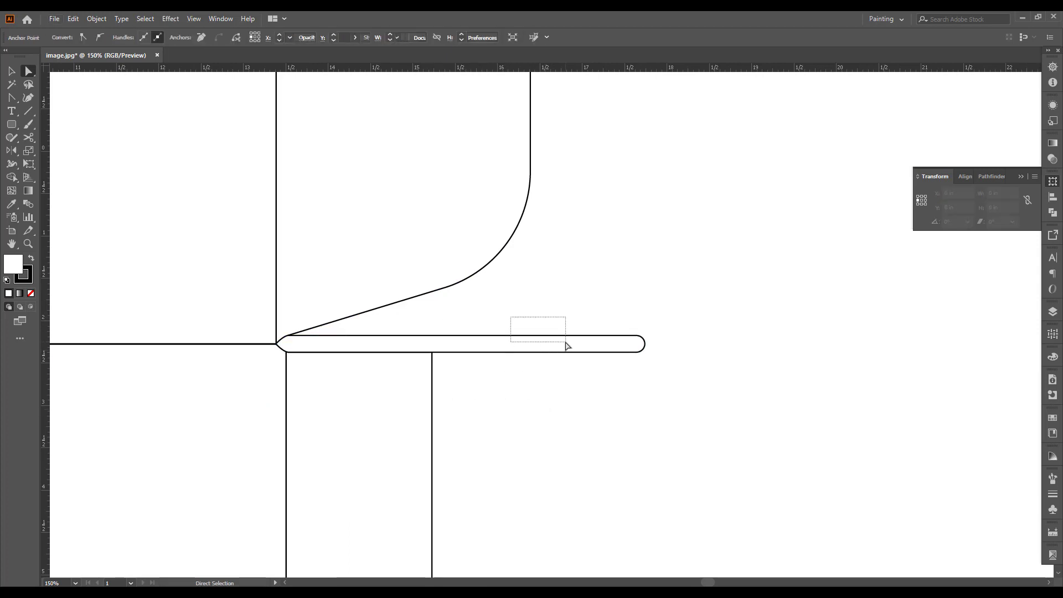
{"action": "left_click", "coordinate": [574, 317]}
{"action": "left_click_drag", "start_coordinate": [605, 304], "coordinate": [692, 415]}
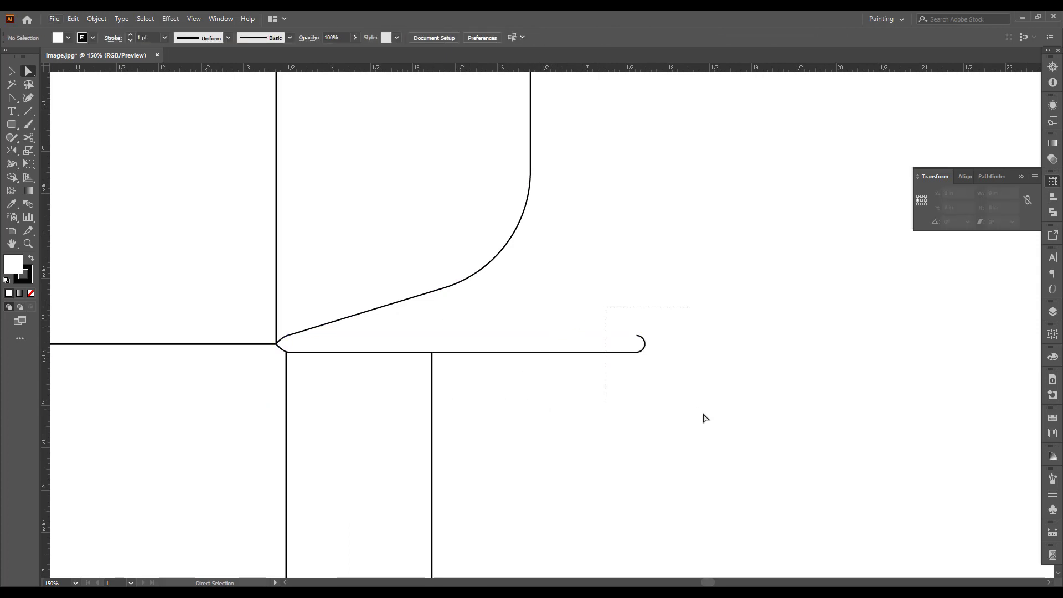
{"action": "key", "text": "Delete"}
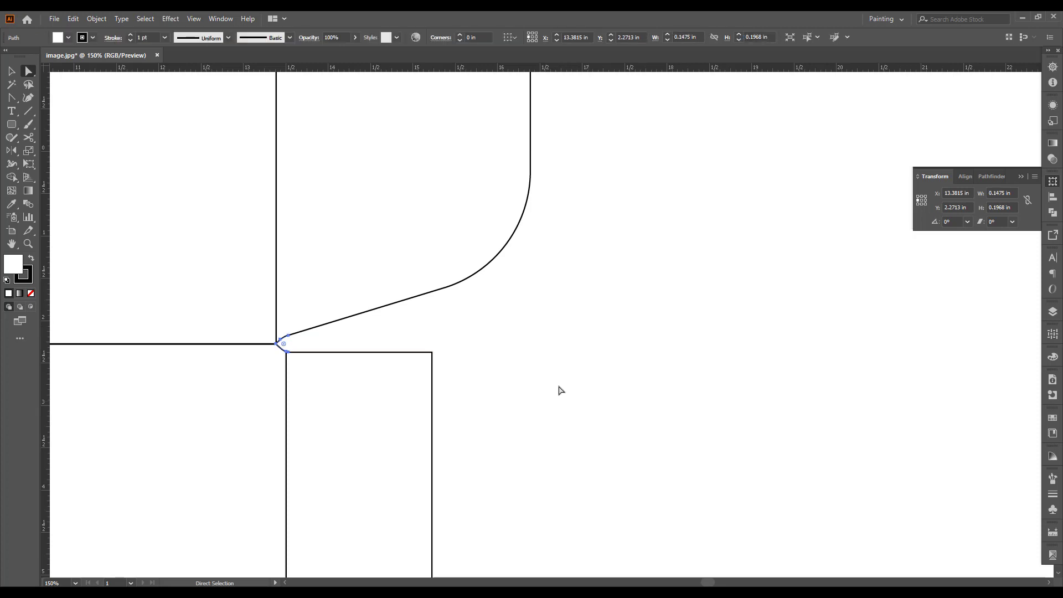
{"action": "left_click", "coordinate": [544, 363]}
{"action": "scroll", "coordinate": [621, 352], "scroll_direction": "down", "scroll_amount": 2}
- Delete the leftover corner stub, the old left side flap and the small left rectangle
{"action": "scroll", "coordinate": [766, 364], "scroll_direction": "left", "scroll_amount": 3}
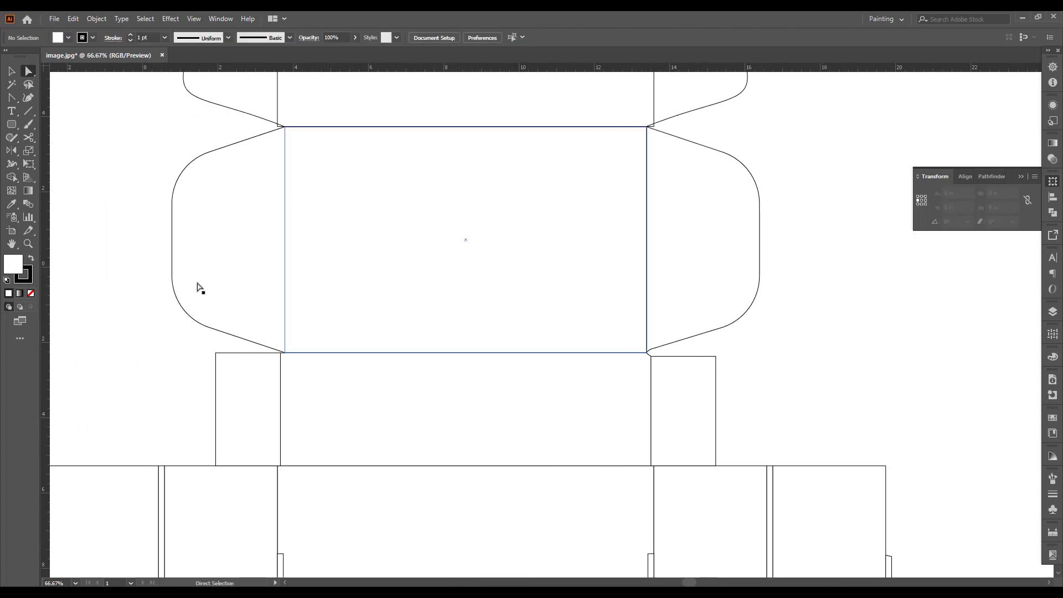
{"action": "key", "text": "v"}
{"action": "scroll", "coordinate": [780, 368], "scroll_direction": "up", "scroll_amount": 1}
{"action": "scroll", "coordinate": [781, 368], "scroll_direction": "left", "scroll_amount": 1}
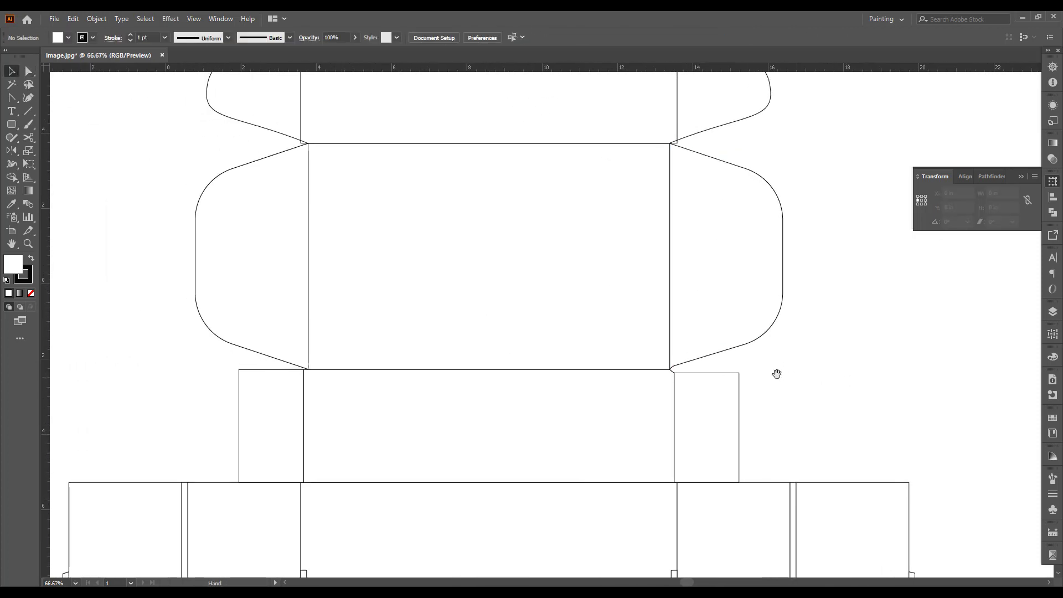
{"action": "left_click", "coordinate": [672, 369]}
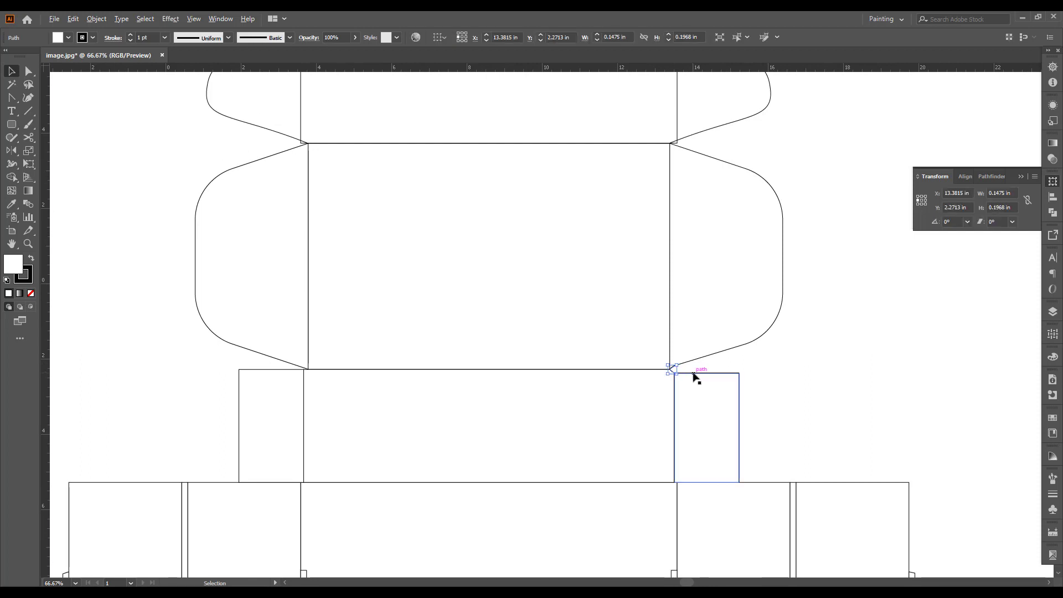
{"action": "key", "text": "Delete"}
{"action": "left_click_drag", "start_coordinate": [823, 136], "coordinate": [823, 380]}
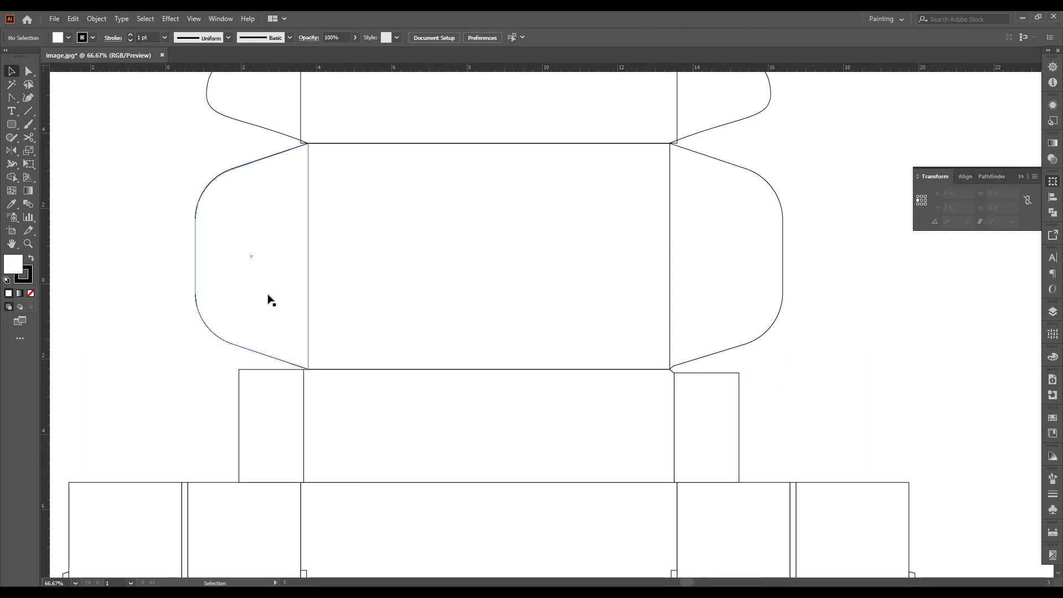
{"action": "left_click", "coordinate": [282, 358]}
{"action": "key", "text": "Delete"}
{"action": "left_click", "coordinate": [267, 388]}
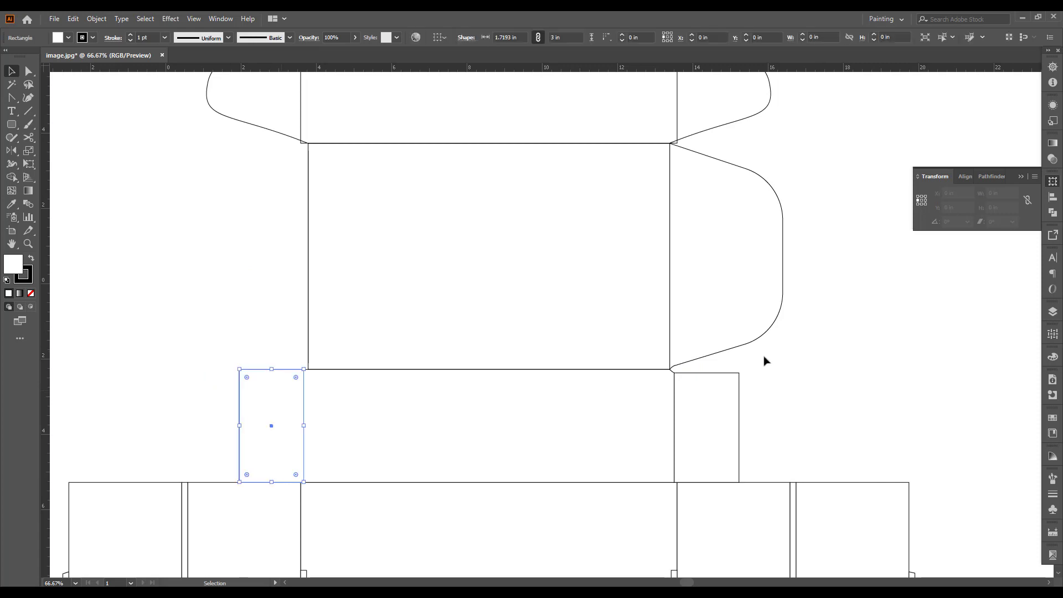
{"action": "key", "text": "Delete"}
- Copy the right flap and panel to the left, butted against the lid's left edge
{"action": "left_click_drag", "start_coordinate": [848, 166], "coordinate": [696, 430]}
{"action": "scroll", "coordinate": [678, 383], "scroll_direction": "up", "scroll_amount": 2}
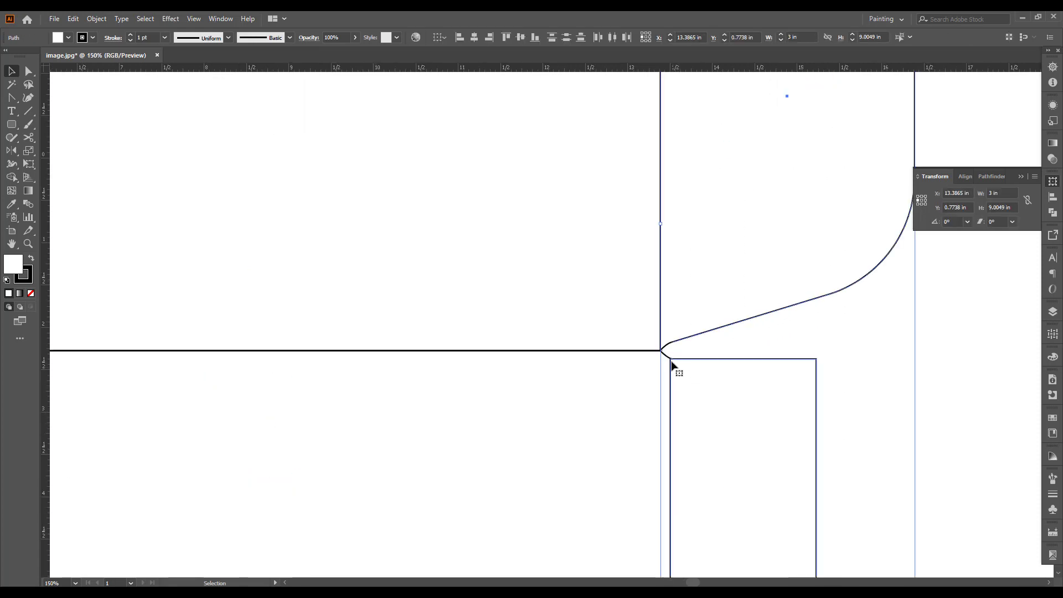
{"action": "key", "text": "a"}
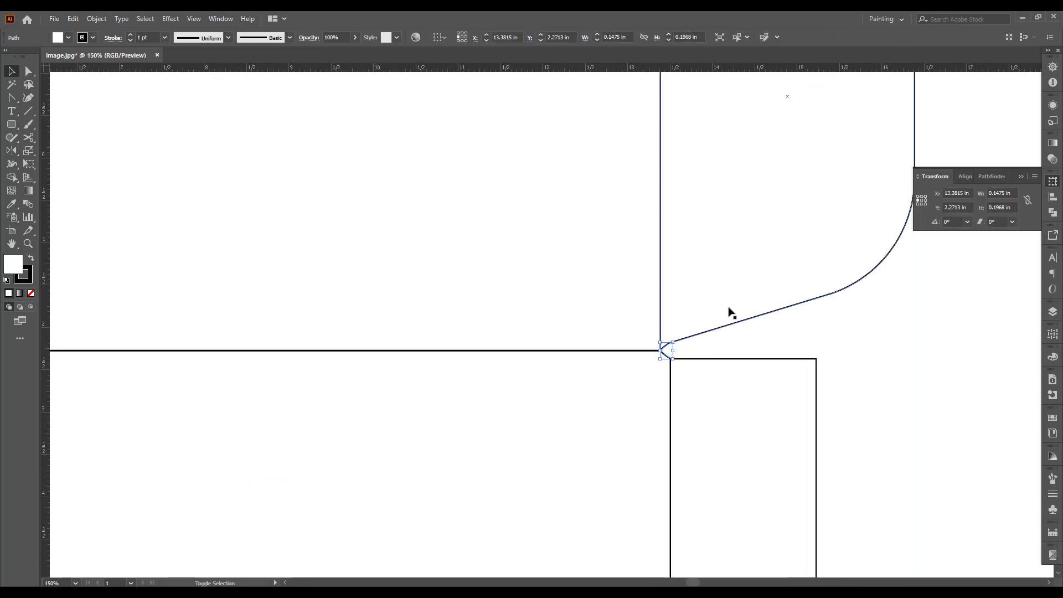
{"action": "left_click_drag", "start_coordinate": [728, 308], "coordinate": [759, 408]}
{"action": "key", "text": "v"}
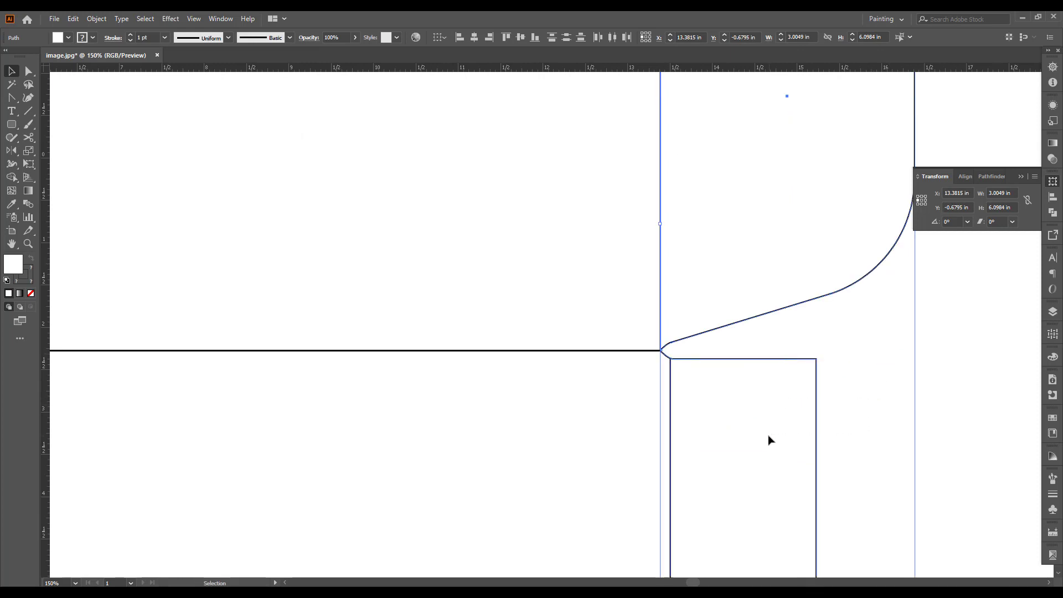
{"action": "scroll", "coordinate": [766, 439], "scroll_direction": "down", "scroll_amount": 3}
{"action": "left_click_drag", "start_coordinate": [782, 334], "coordinate": [410, 340]}
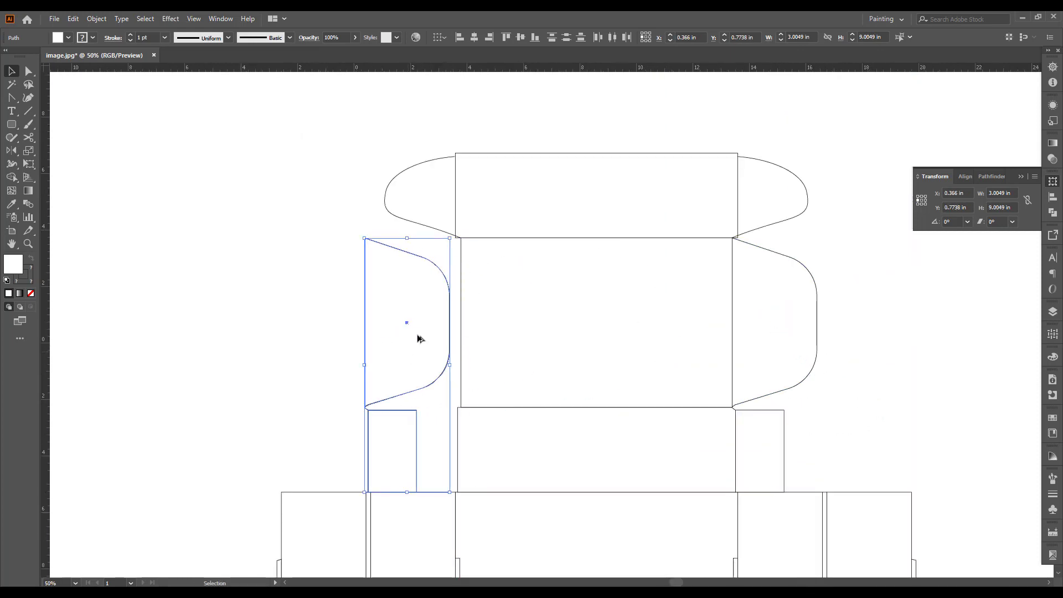
{"action": "scroll", "coordinate": [418, 337], "scroll_direction": "up", "scroll_amount": 5}
{"action": "left_click_drag", "start_coordinate": [515, 298], "coordinate": [586, 303]}
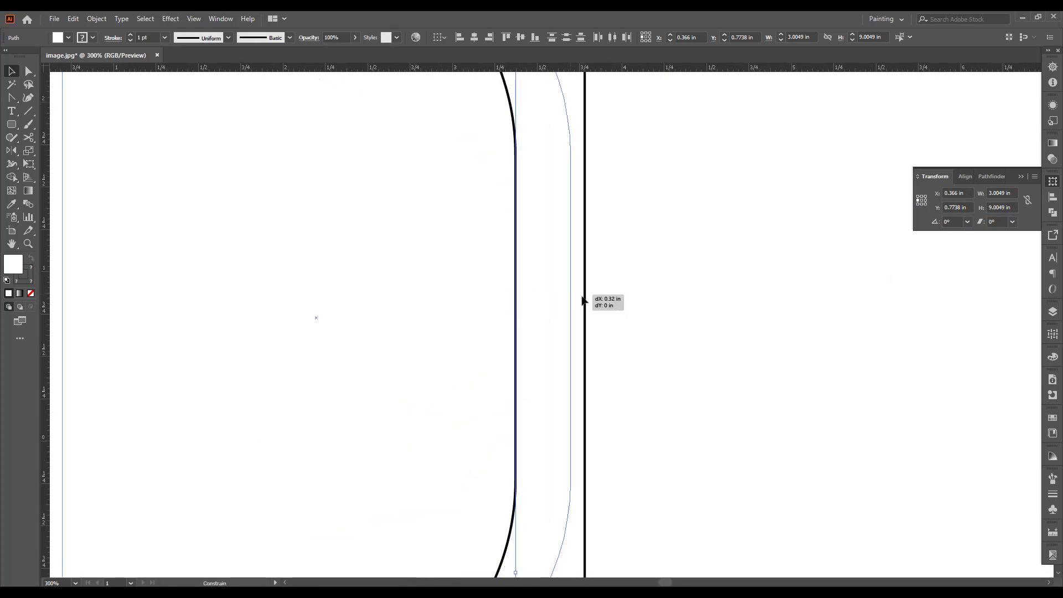
{"action": "scroll", "coordinate": [586, 303], "scroll_direction": "down", "scroll_amount": 3}
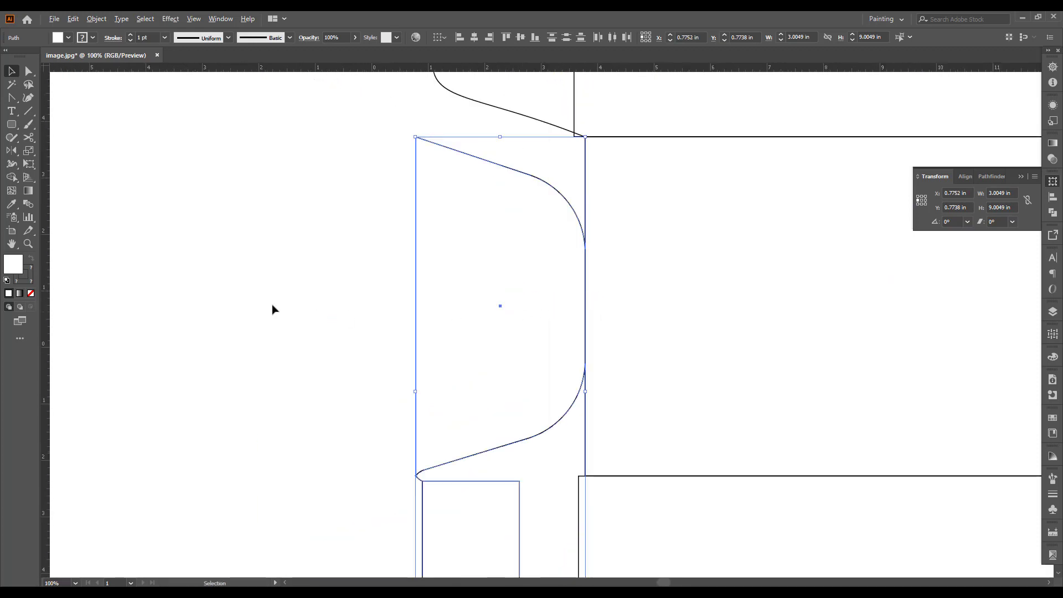
- Reflect the copied flap and panel across a vertical axis, then deselect
{"action": "left_click", "coordinate": [12, 152]}
{"action": "double_click", "coordinate": [15, 154]}
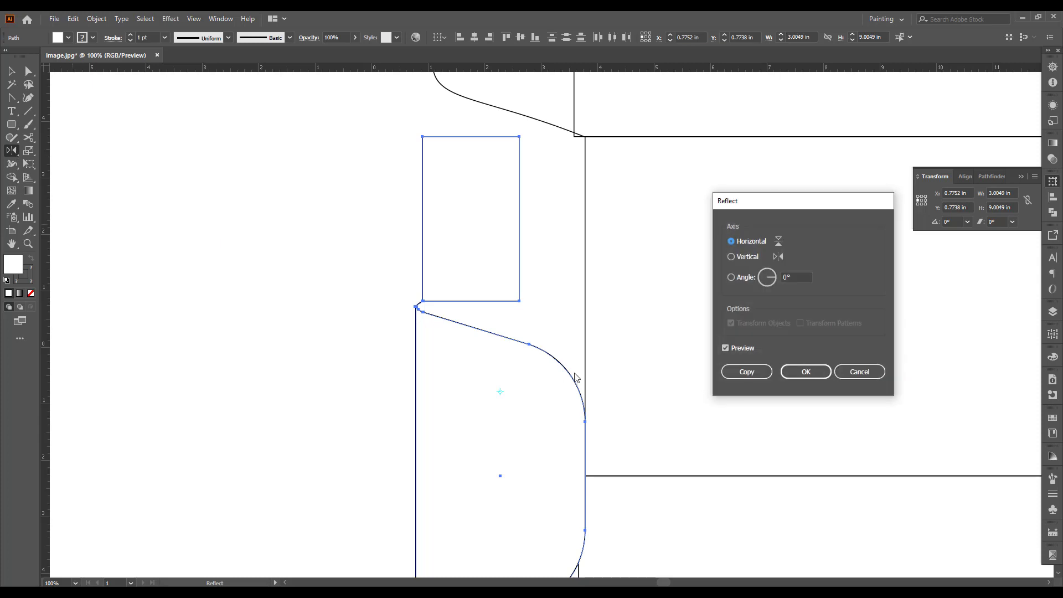
{"action": "left_click", "coordinate": [738, 259]}
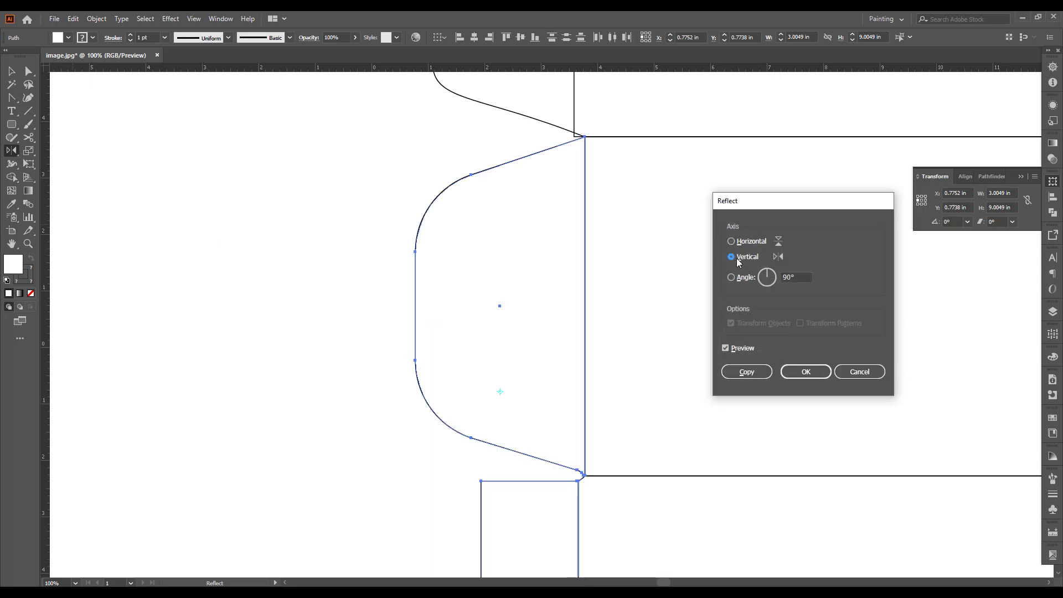
{"action": "left_click", "coordinate": [811, 371]}
{"action": "scroll", "coordinate": [336, 404], "scroll_direction": "down", "scroll_amount": 2}
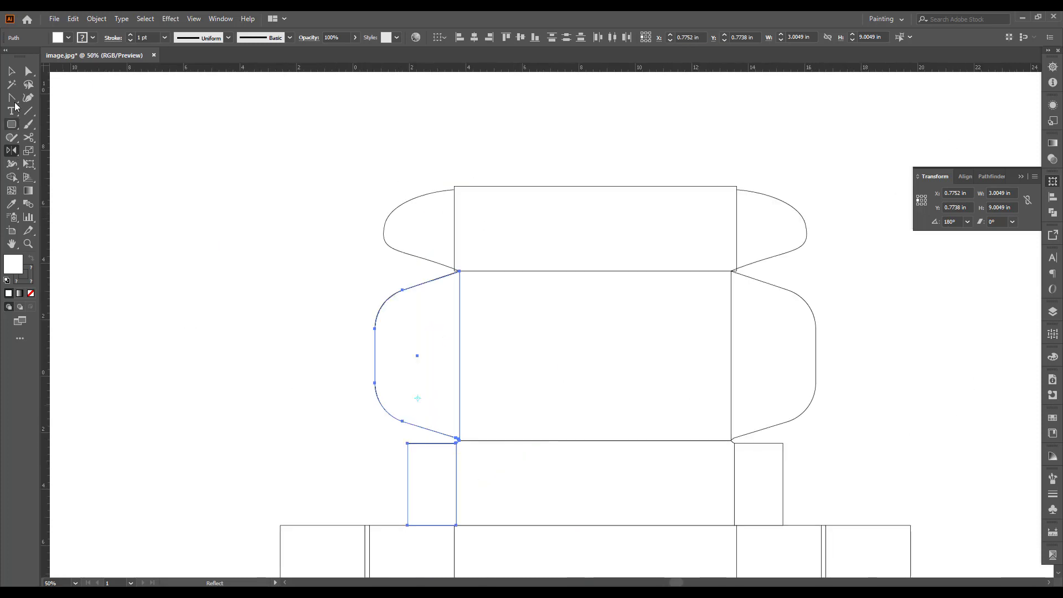
{"action": "left_click", "coordinate": [12, 71]}
{"action": "left_click", "coordinate": [323, 454]}
- Select the lid and flaps, then erase the tiny triangles at both flap corners with Shape Builder
{"action": "scroll", "coordinate": [417, 415], "scroll_direction": "down", "scroll_amount": 1}
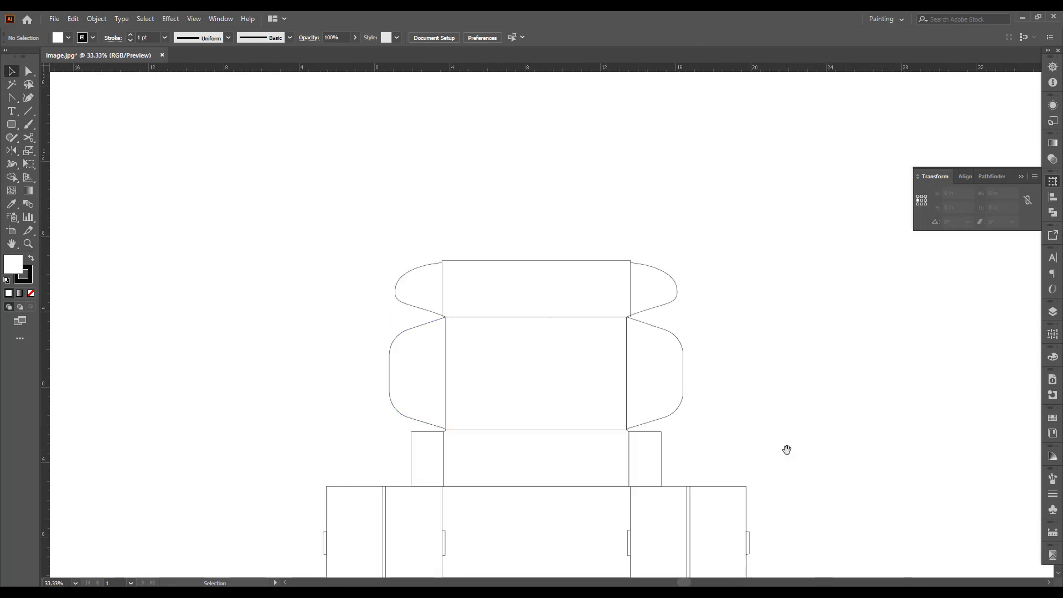
{"action": "scroll", "coordinate": [775, 382], "scroll_direction": "down", "scroll_amount": 2}
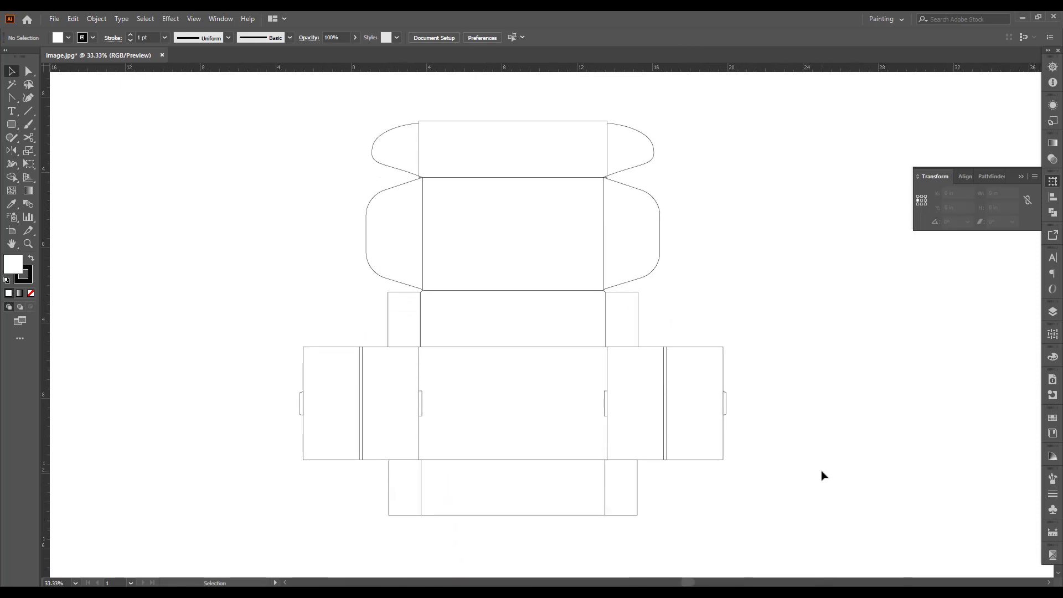
{"action": "scroll", "coordinate": [593, 155], "scroll_direction": "up", "scroll_amount": 3}
{"action": "scroll", "coordinate": [640, 316], "scroll_direction": "down", "scroll_amount": 2}
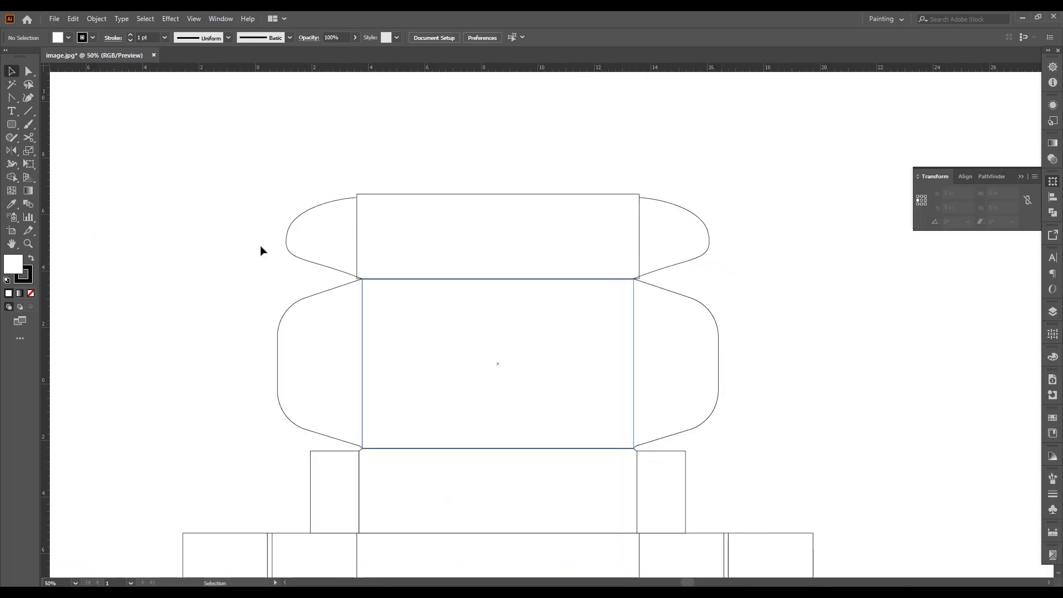
{"action": "left_click", "coordinate": [709, 326]}
{"action": "scroll", "coordinate": [641, 266], "scroll_direction": "up", "scroll_amount": 3}
{"action": "scroll", "coordinate": [652, 322], "scroll_direction": "up", "scroll_amount": 1}
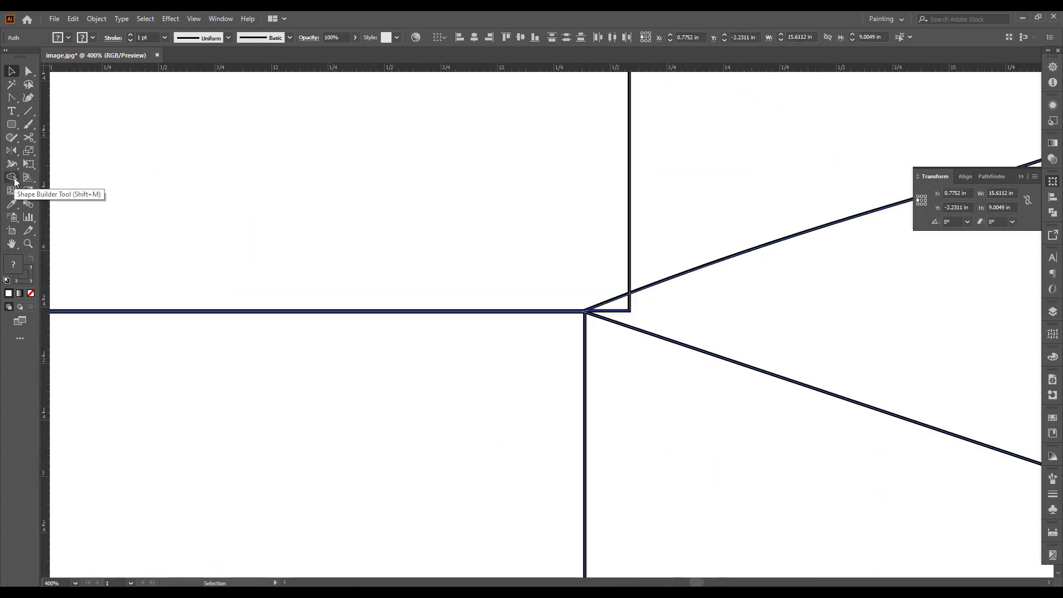
{"action": "left_click", "coordinate": [12, 178]}
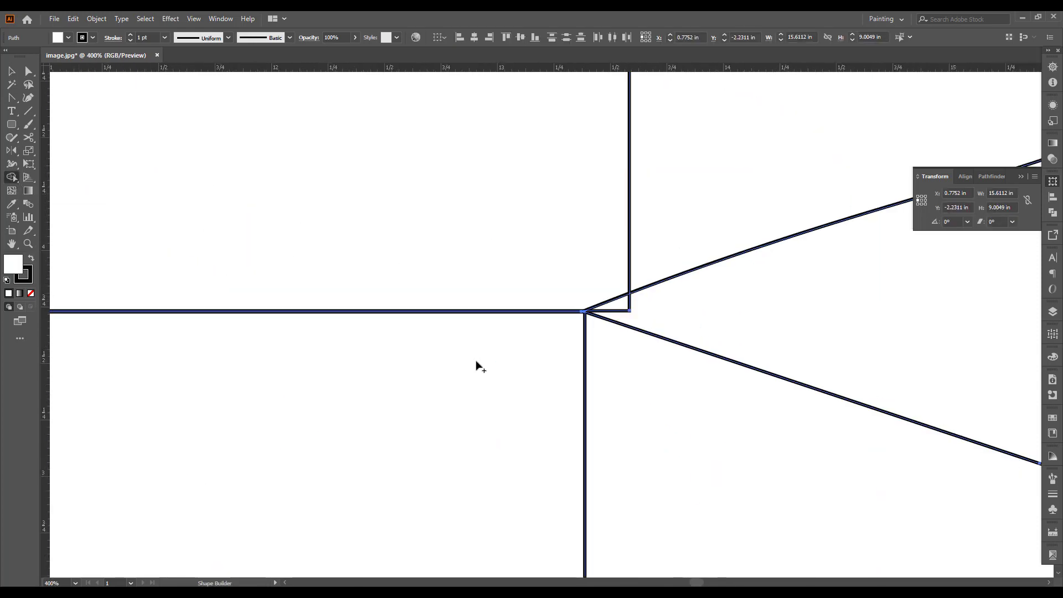
{"action": "left_click", "coordinate": [619, 311], "text": "alt"}
{"action": "scroll", "coordinate": [874, 336], "scroll_direction": "down", "scroll_amount": 3}
{"action": "scroll", "coordinate": [875, 336], "scroll_direction": "down", "scroll_amount": 2}
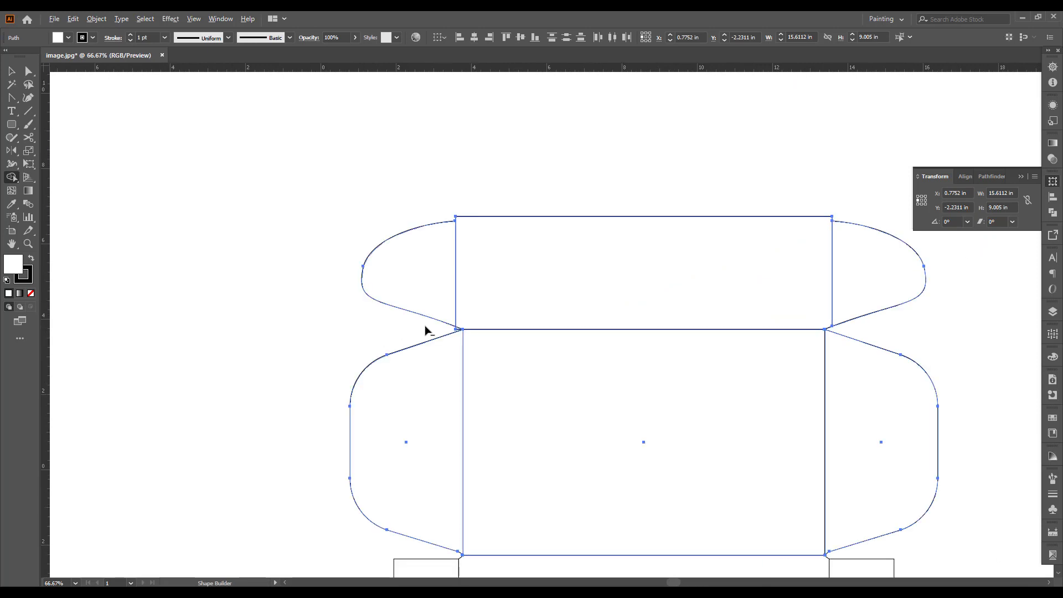
{"action": "scroll", "coordinate": [427, 332], "scroll_direction": "up", "scroll_amount": 5}
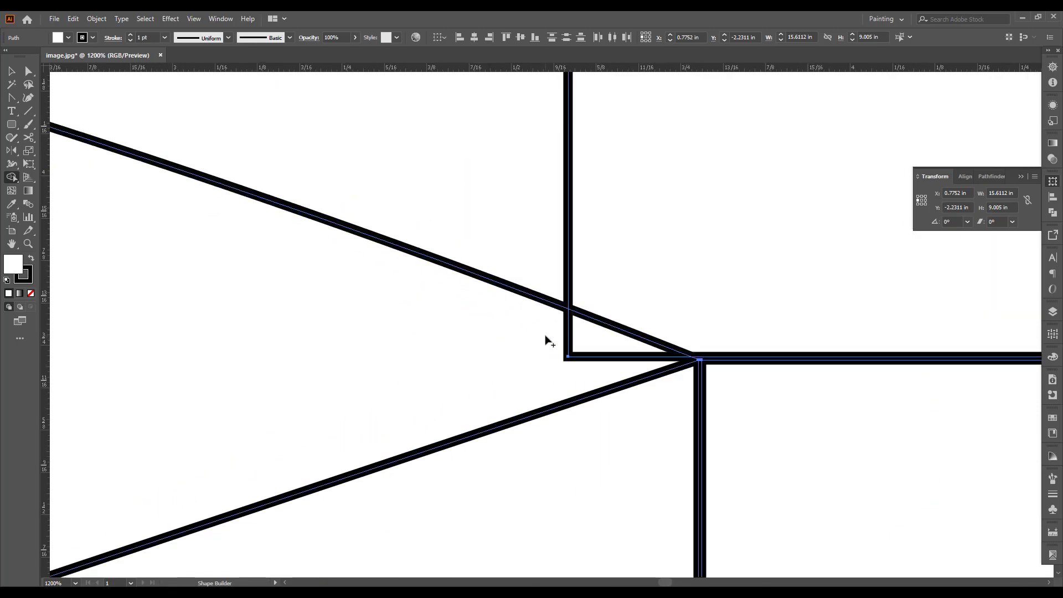
{"action": "left_click", "coordinate": [586, 346], "text": "alt"}
{"action": "scroll", "coordinate": [543, 347], "scroll_direction": "down", "scroll_amount": 4}
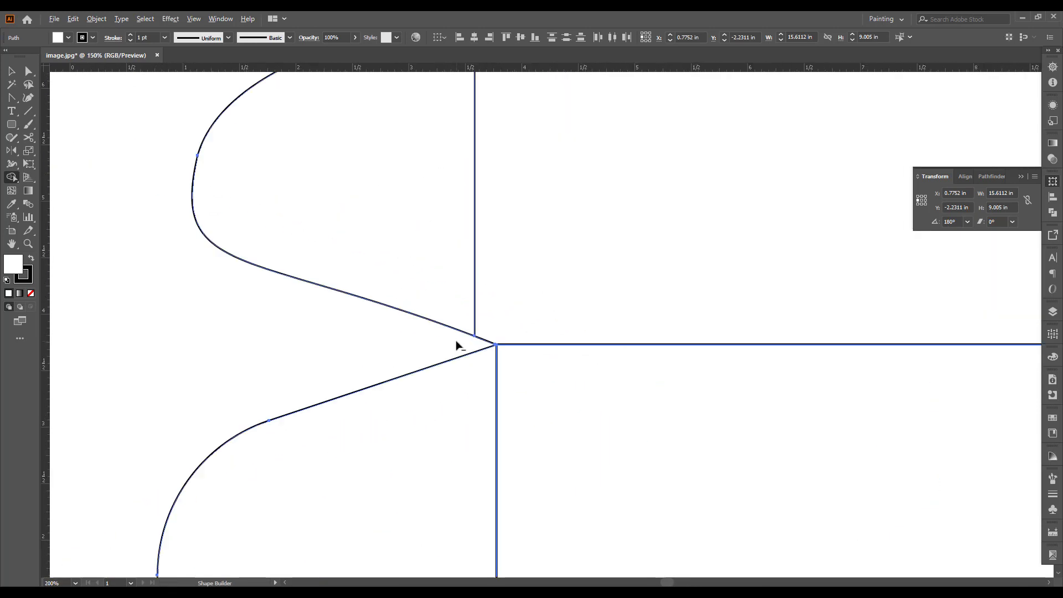
{"action": "scroll", "coordinate": [458, 346], "scroll_direction": "down", "scroll_amount": 3}
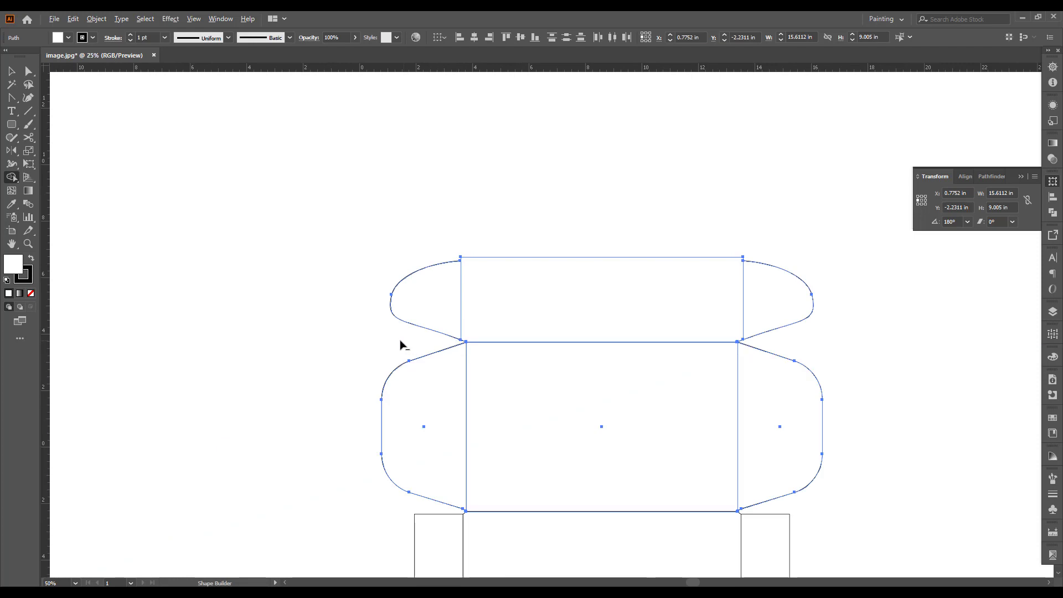
- Deselect the top flaps, close the Transform/Align panel, and scroll to view the whole dieline
{"action": "left_click", "coordinate": [10, 73]}
{"action": "left_click", "coordinate": [762, 213]}
{"action": "scroll", "coordinate": [513, 449], "scroll_direction": "up", "scroll_amount": 1}
{"action": "scroll", "coordinate": [513, 445], "scroll_direction": "down", "scroll_amount": 1}
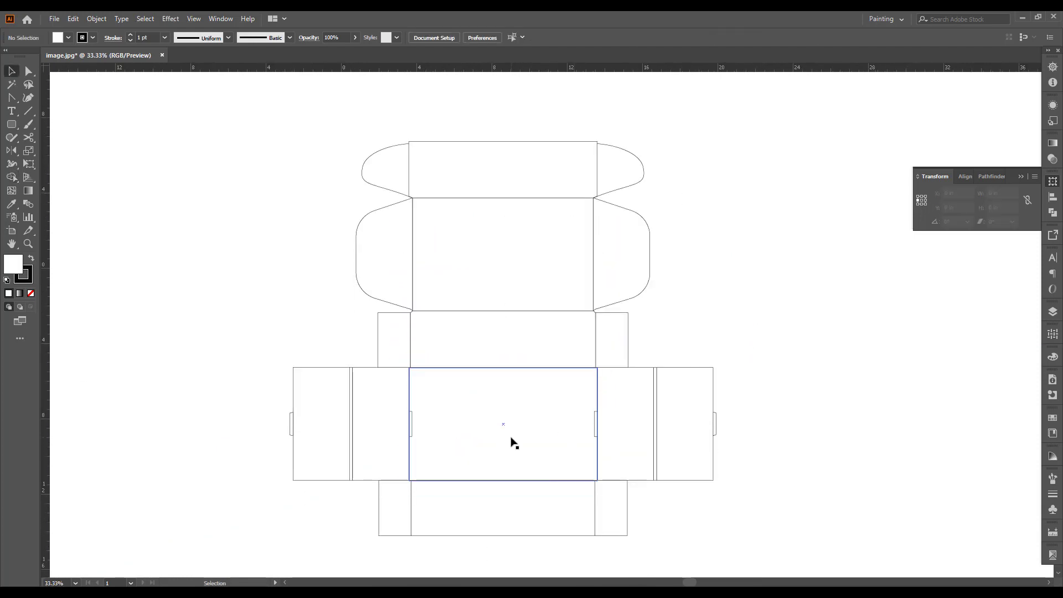
{"action": "scroll", "coordinate": [512, 443], "scroll_direction": "down", "scroll_amount": 1}
{"action": "left_click", "coordinate": [1019, 176]}
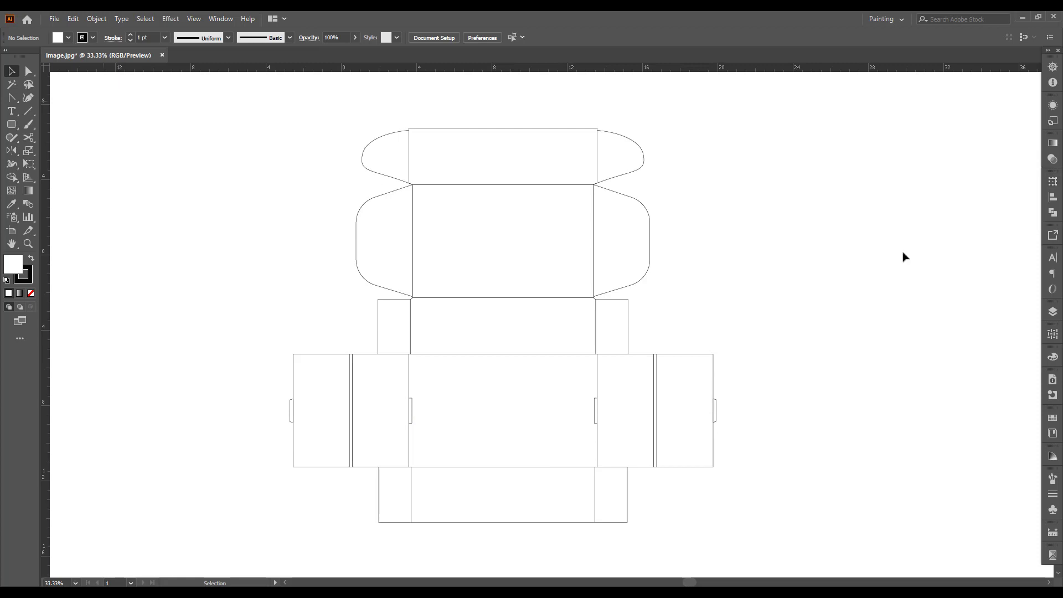
{"action": "scroll", "coordinate": [854, 319], "scroll_direction": "up", "scroll_amount": 2}
{"action": "scroll", "coordinate": [676, 376], "scroll_direction": "down", "scroll_amount": 1}
{"action": "scroll", "coordinate": [673, 368], "scroll_direction": "down", "scroll_amount": 1}
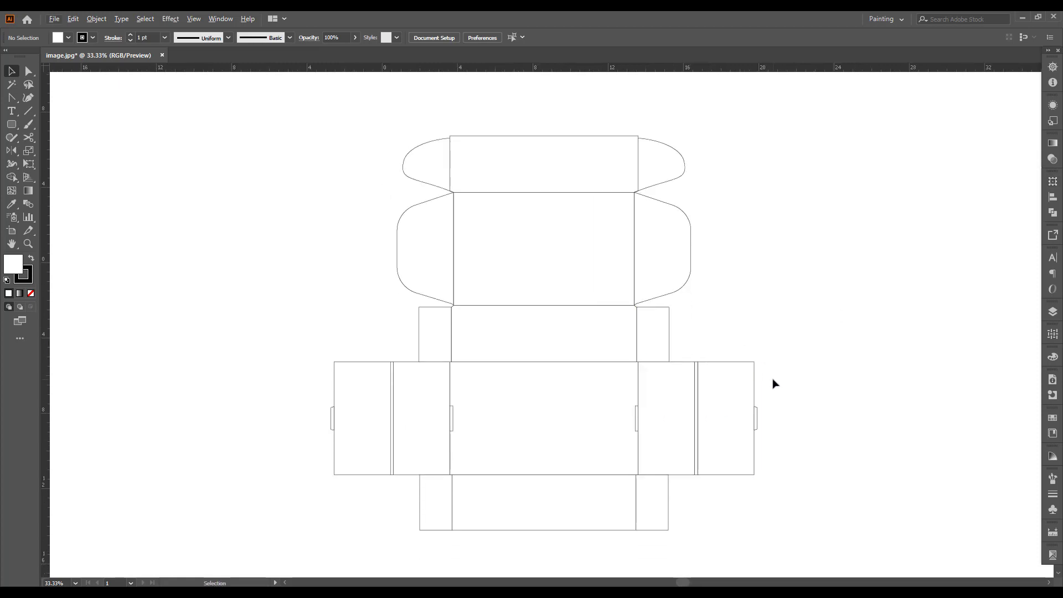
{"action": "scroll", "coordinate": [773, 382], "scroll_direction": "down", "scroll_amount": 1}
{"action": "scroll", "coordinate": [797, 371], "scroll_direction": "right", "scroll_amount": 2}
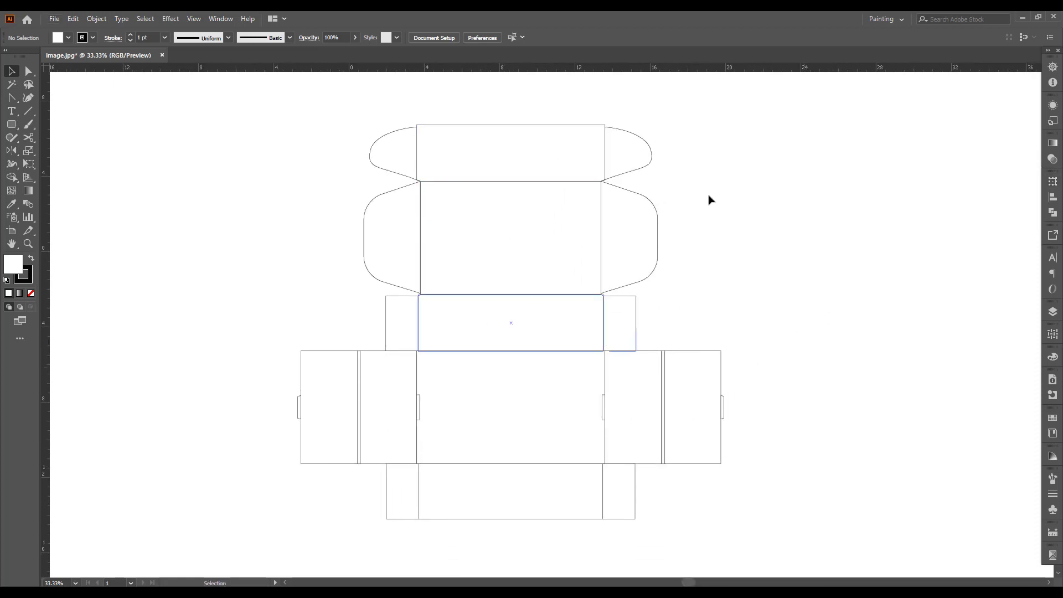
{"action": "scroll", "coordinate": [806, 376], "scroll_direction": "up", "scroll_amount": 1}
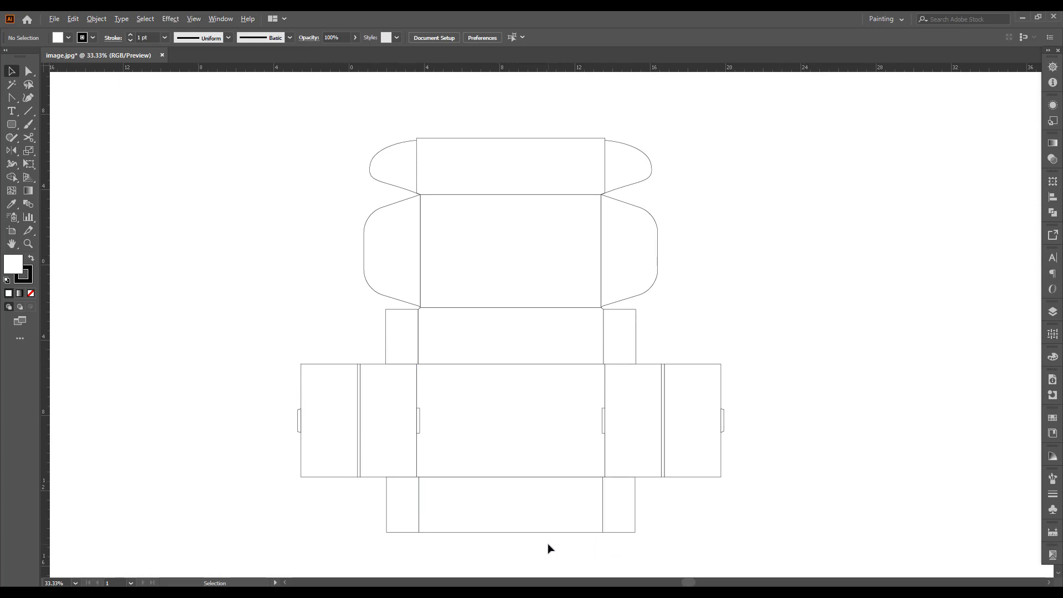
{"action": "scroll", "coordinate": [683, 526], "scroll_direction": "right", "scroll_amount": 4}
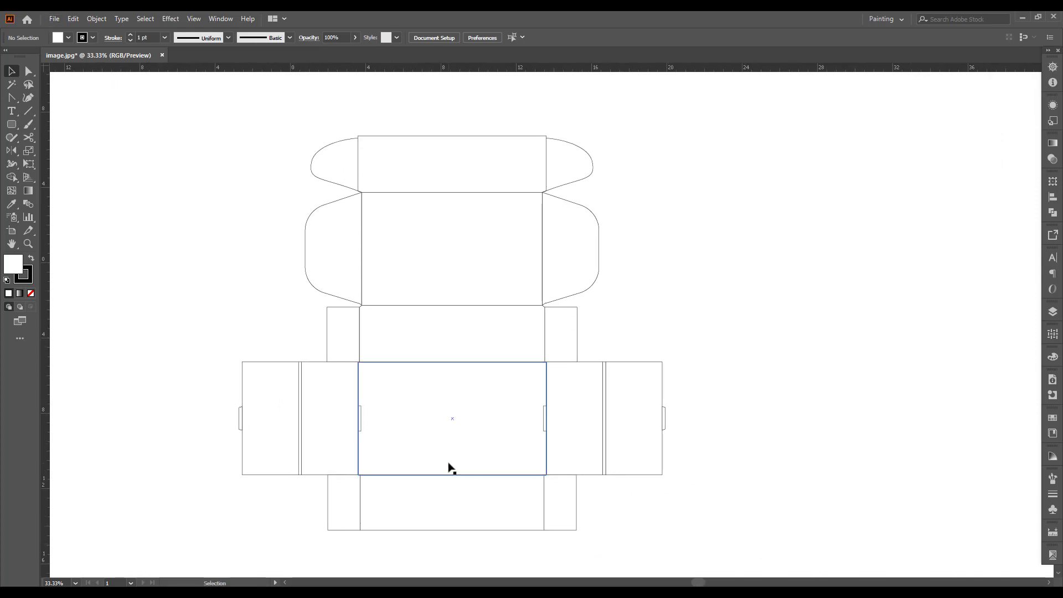